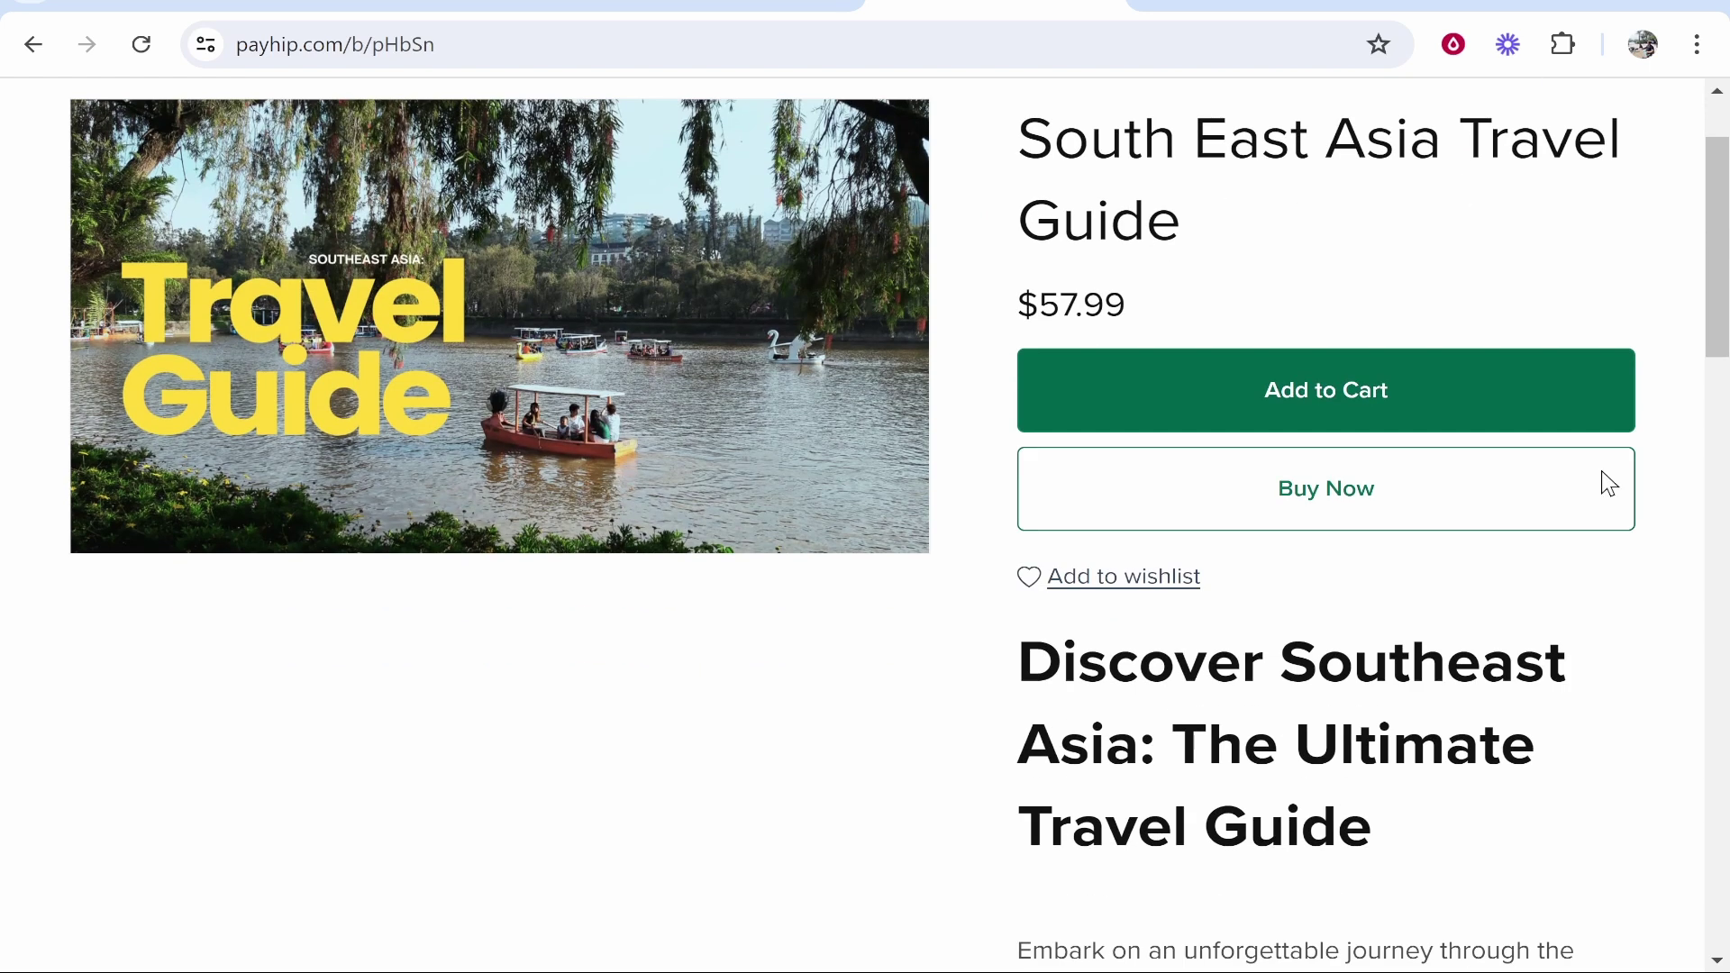
Look over the South East Asia Travel Guide product page and return to the example store's home page
scroll(1261, 541, "up", 5)
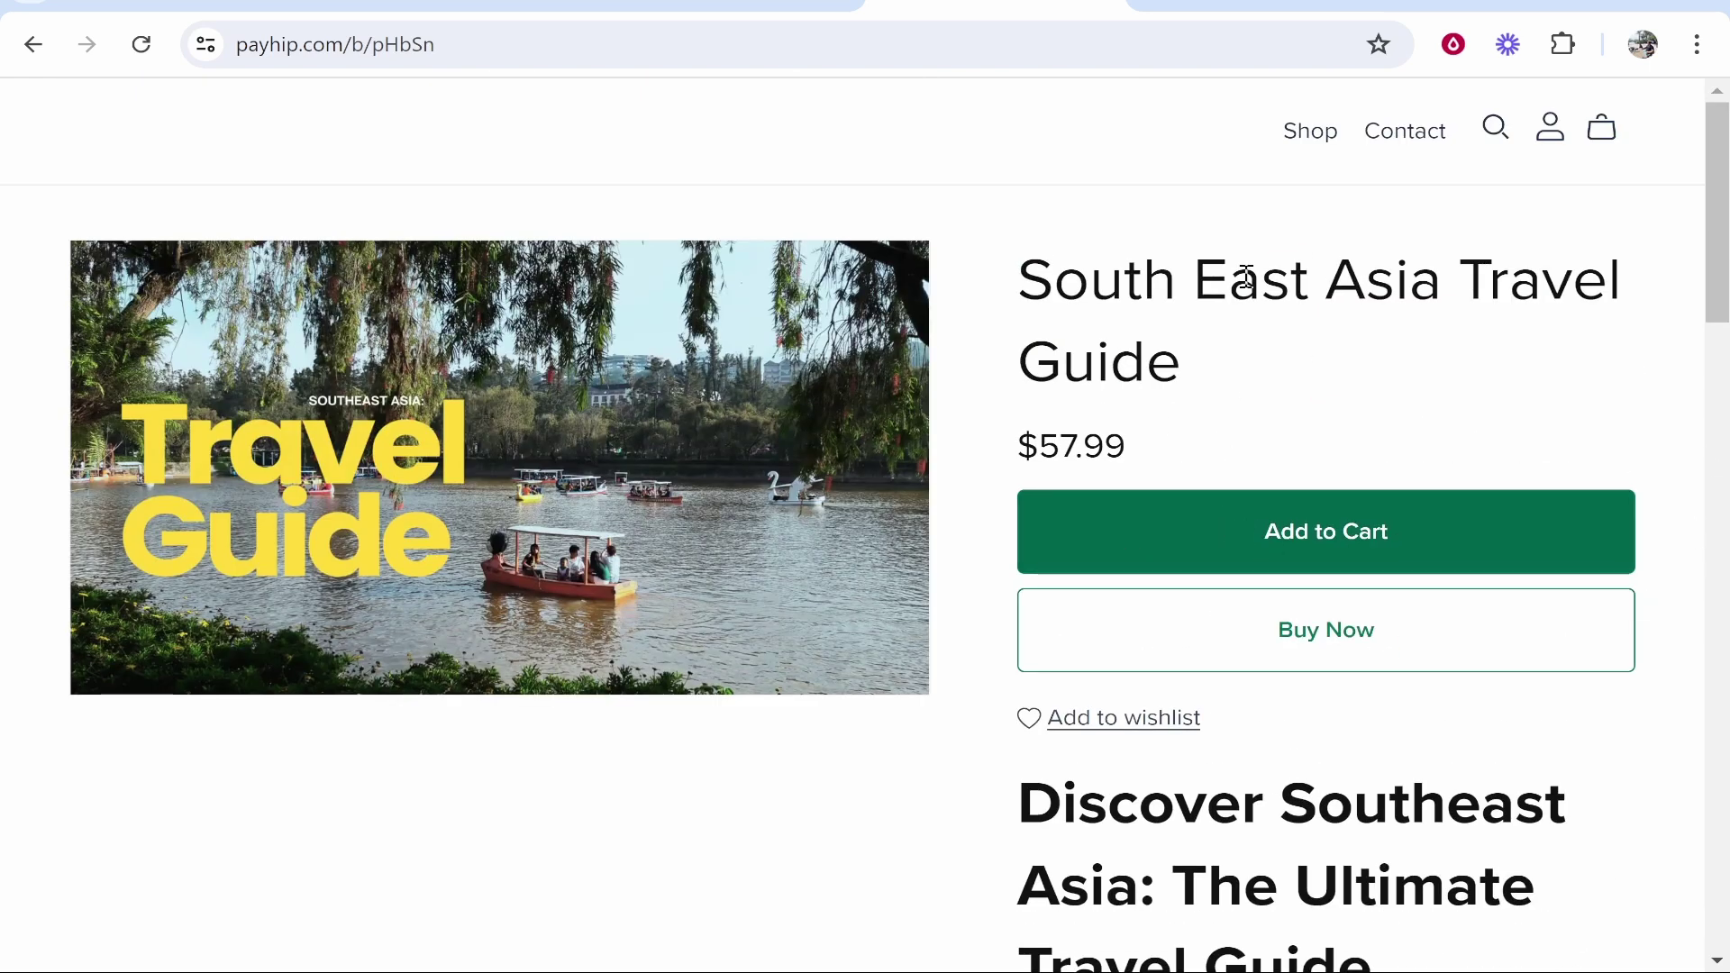
left_click(32, 44)
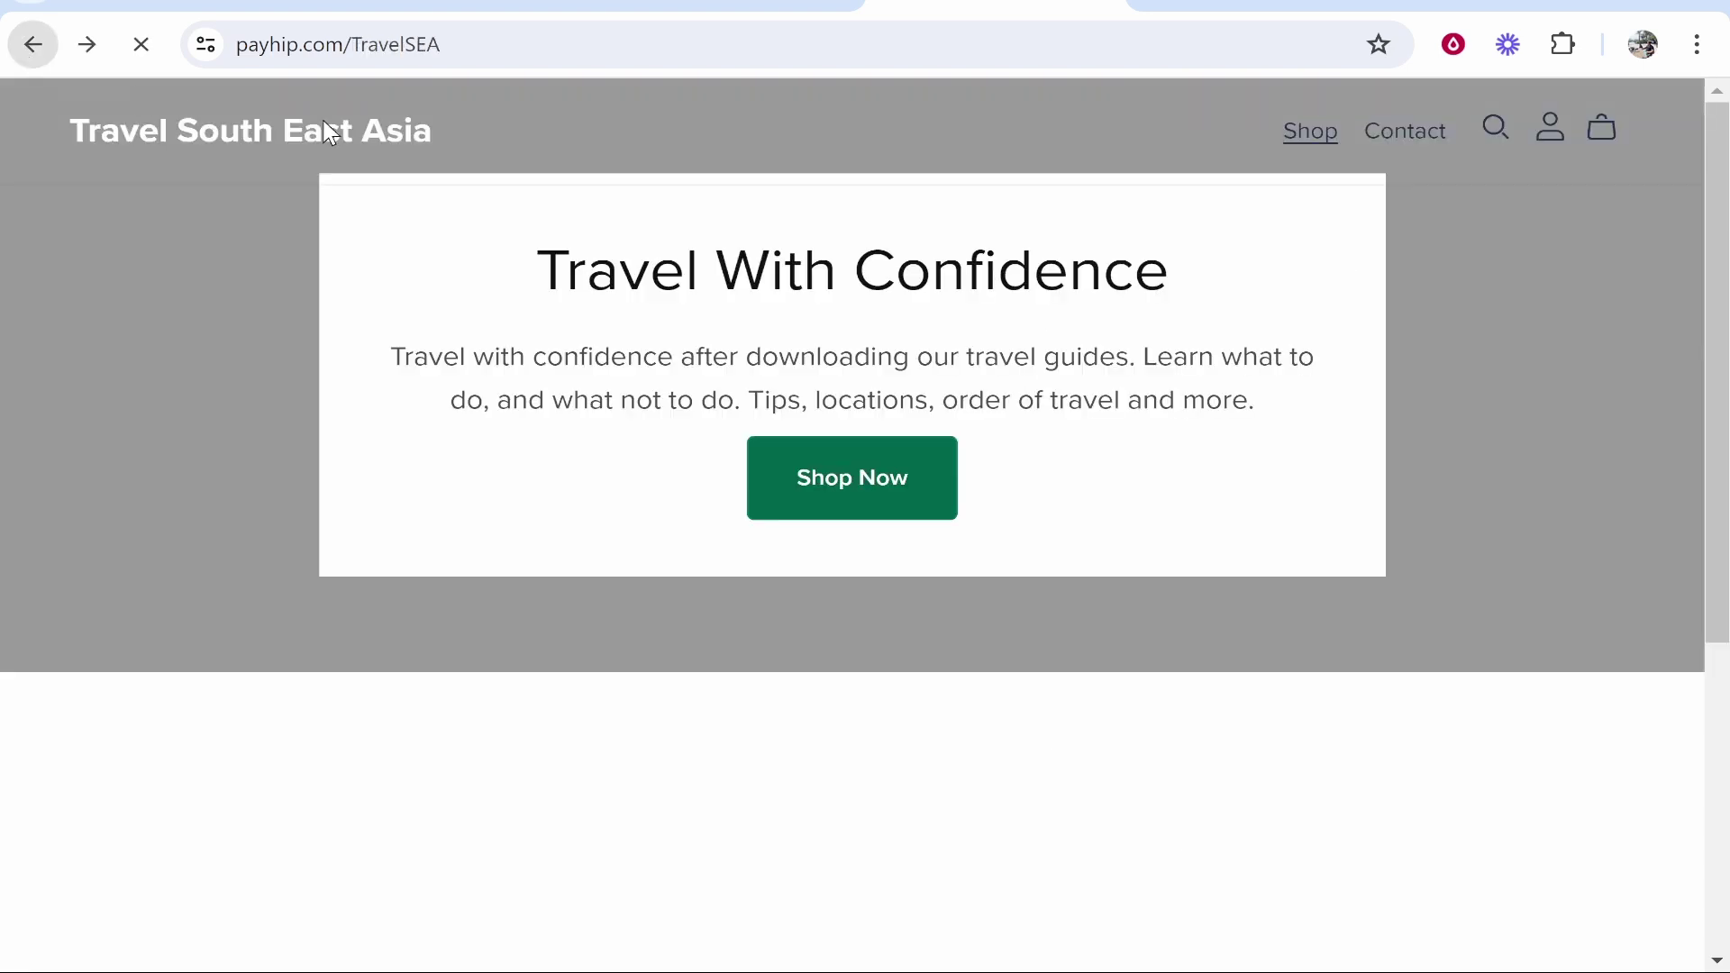
scroll(321, 244, "up", 6)
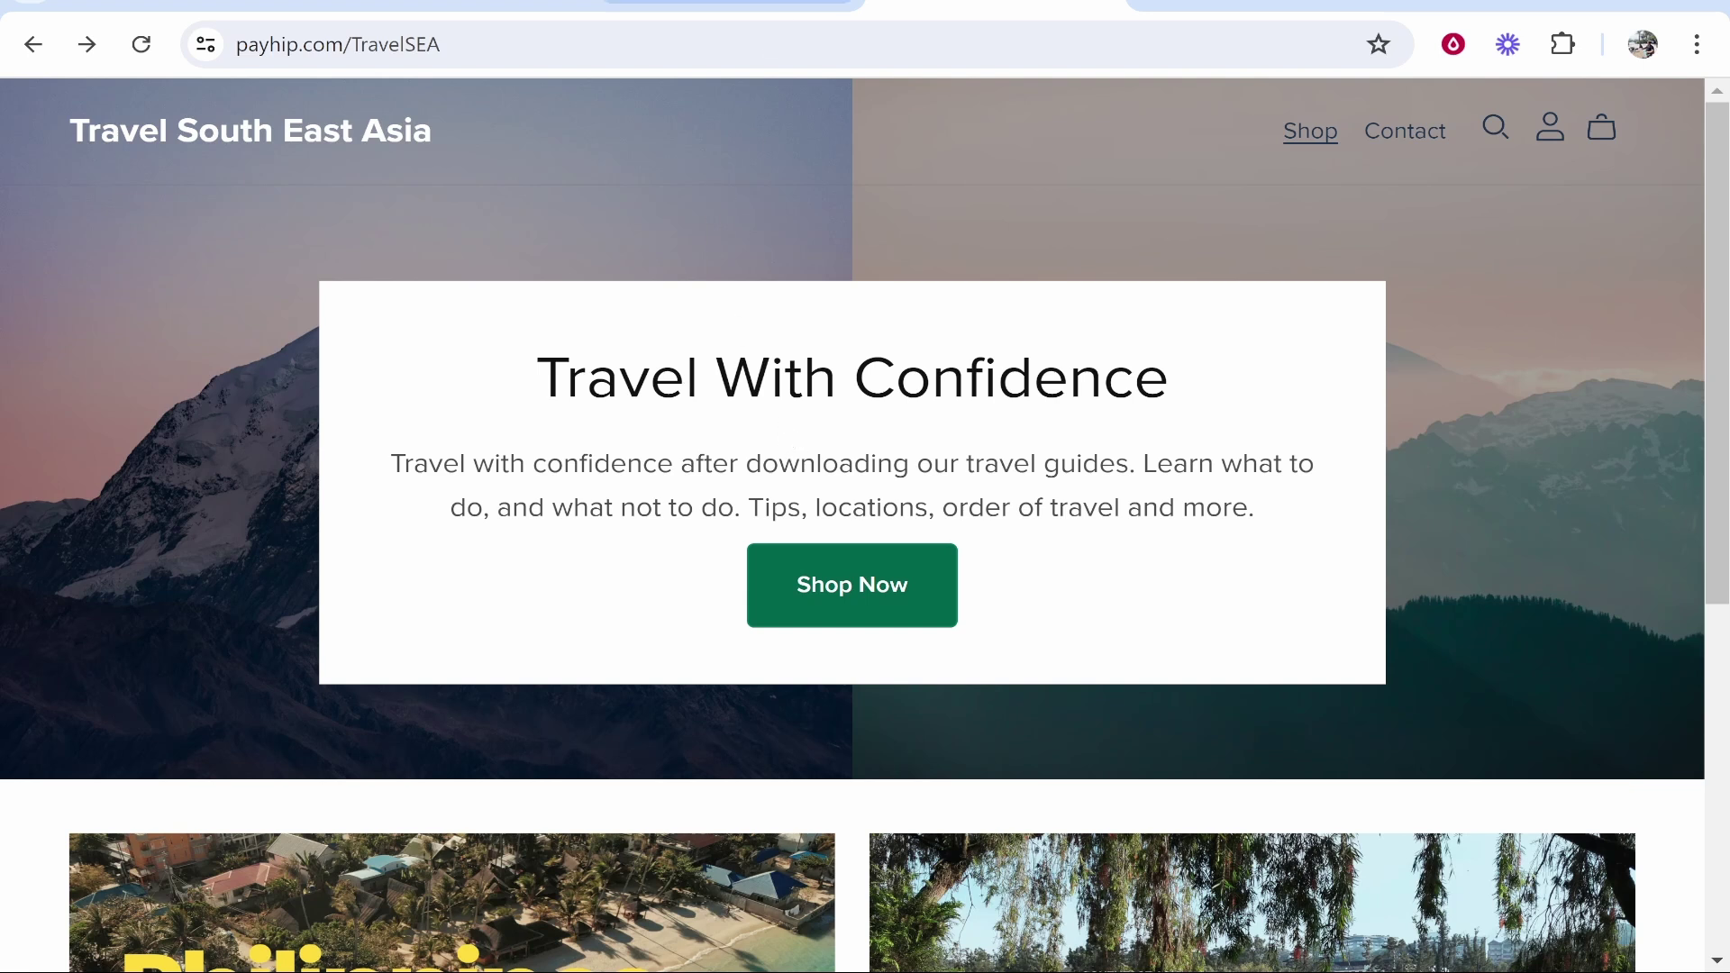
Open Payhip's pricing page and examine the Free Forever, Plus and Pro plans, including the free plan's transaction fee
left_click(712, 4)
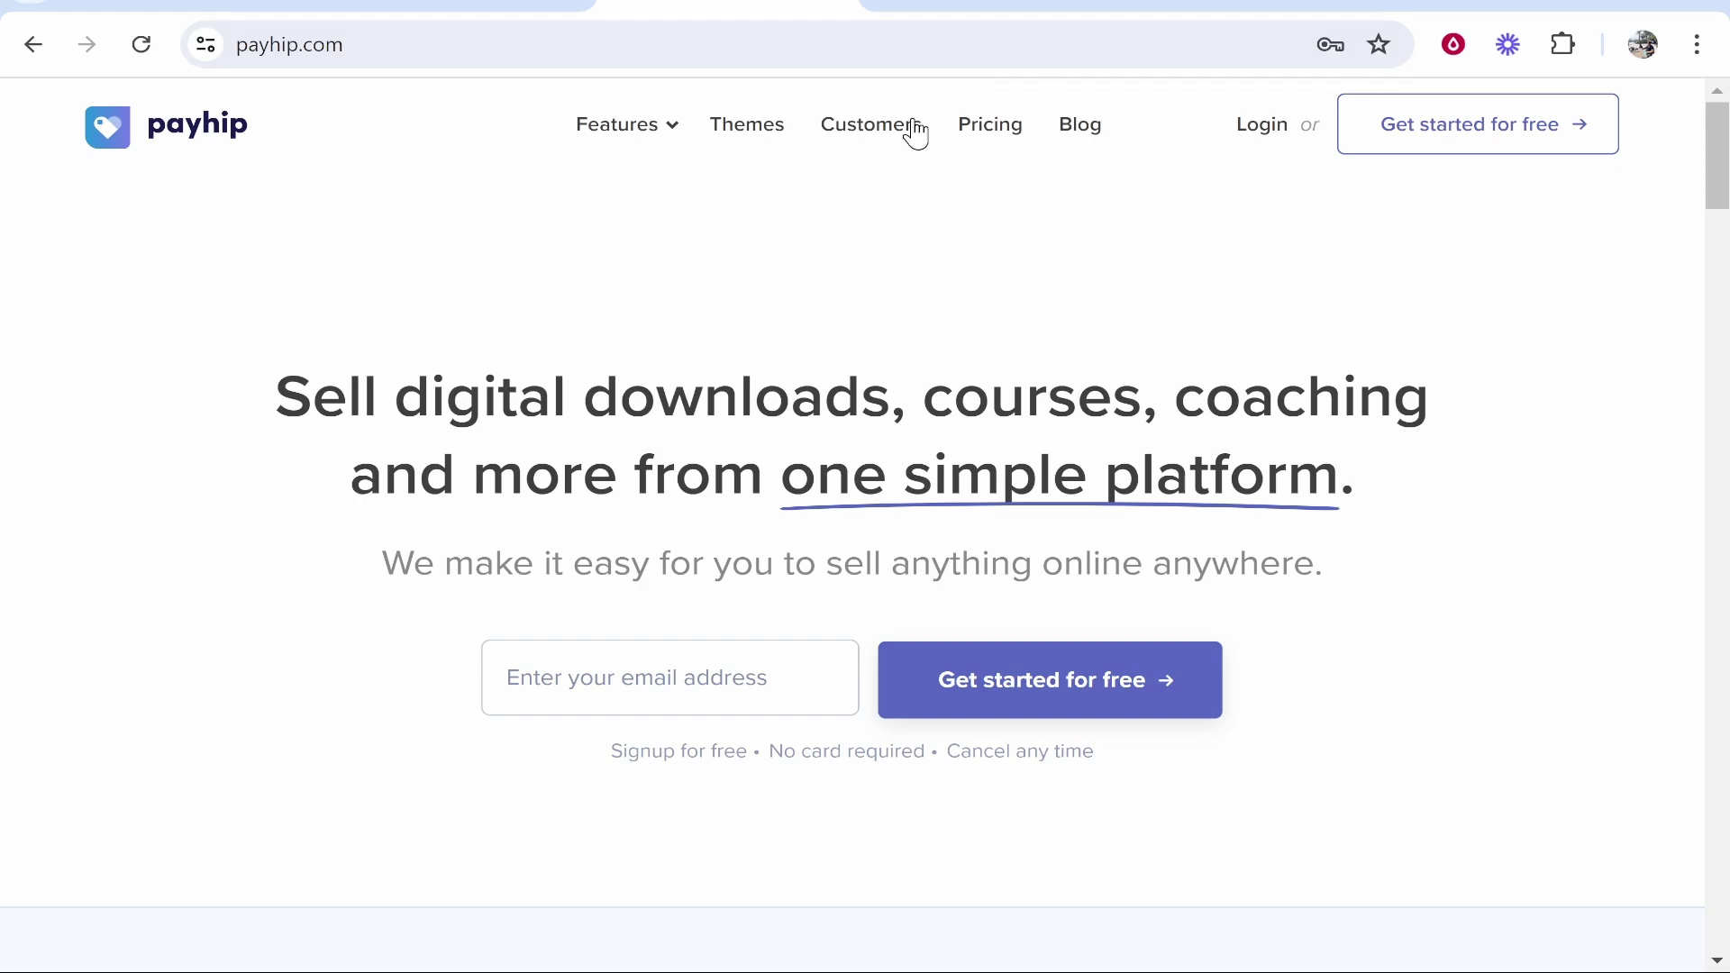
left_click(993, 128)
scroll(730, 544, "down", 5)
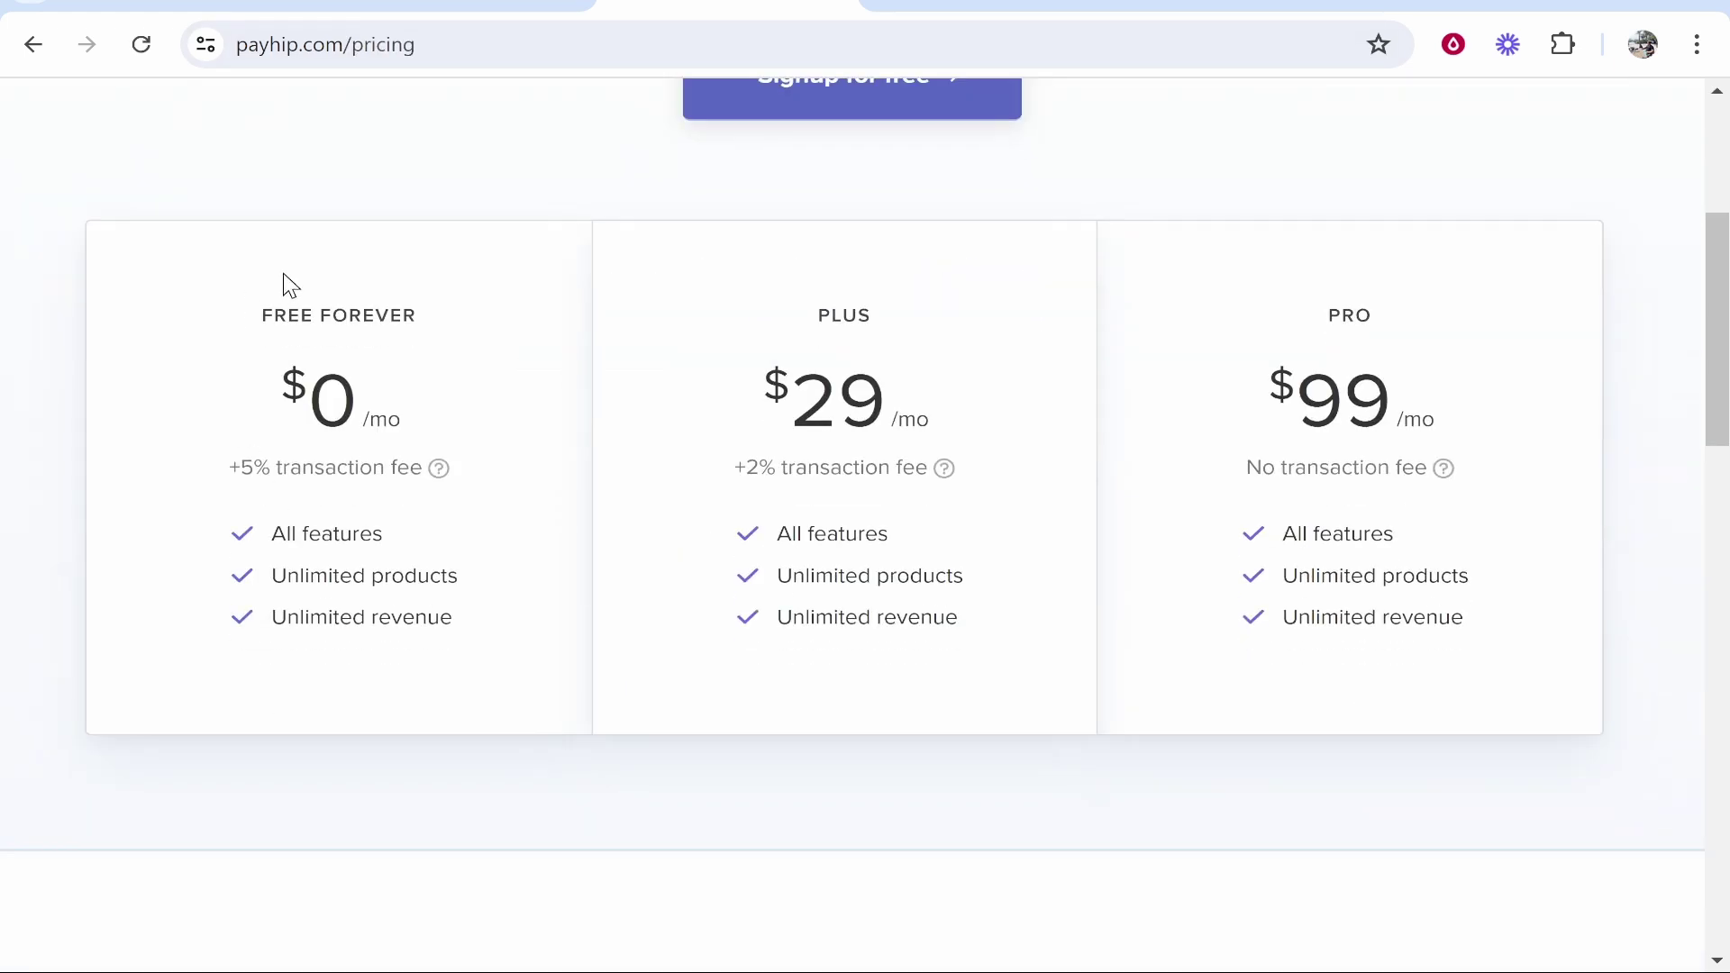
left_click_drag(261, 315, 463, 302)
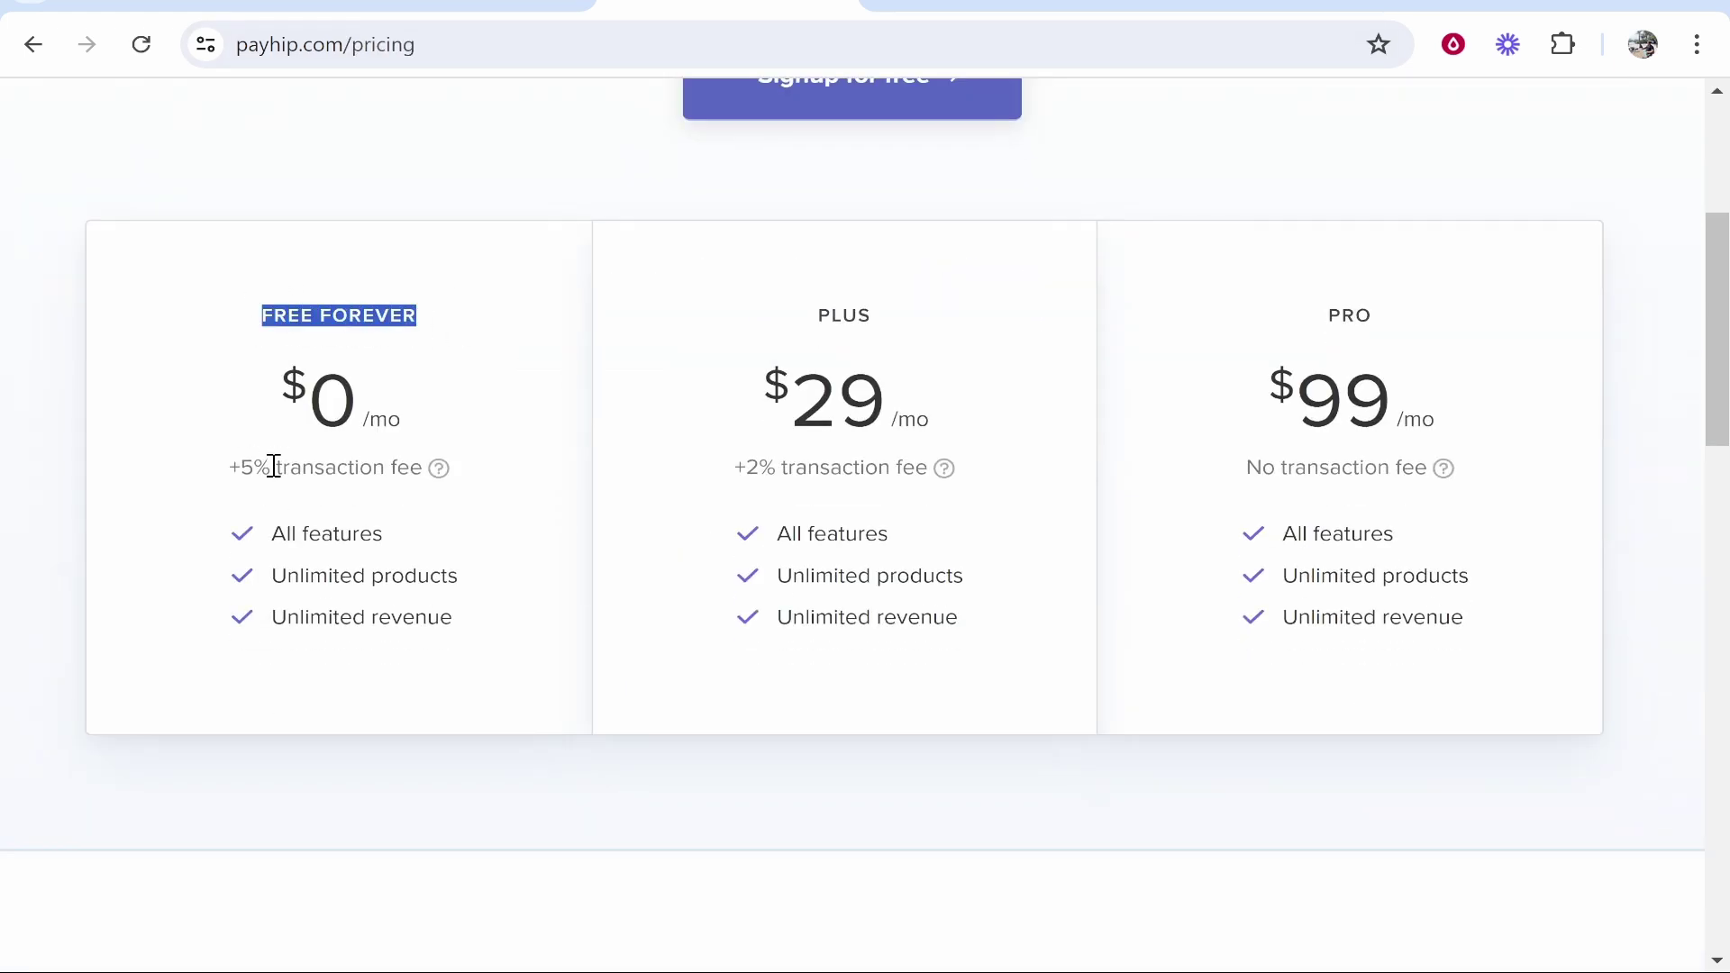
left_click_drag(274, 467, 230, 467)
left_click(317, 461)
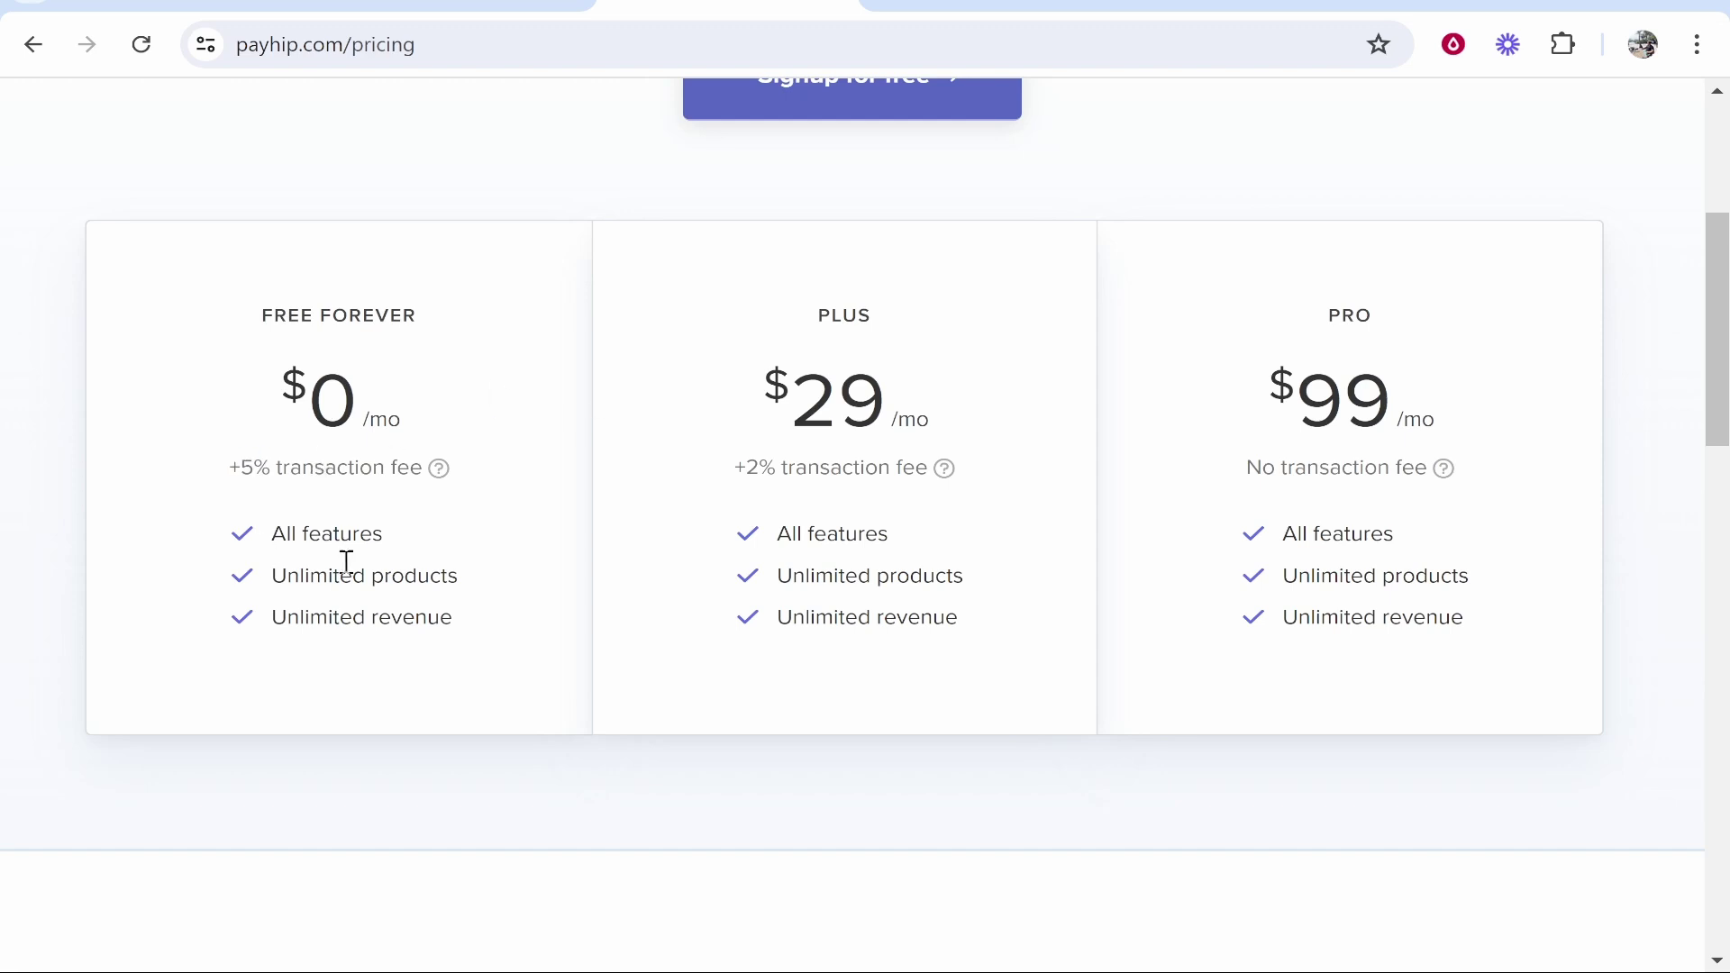
scroll(333, 496, "up", 5)
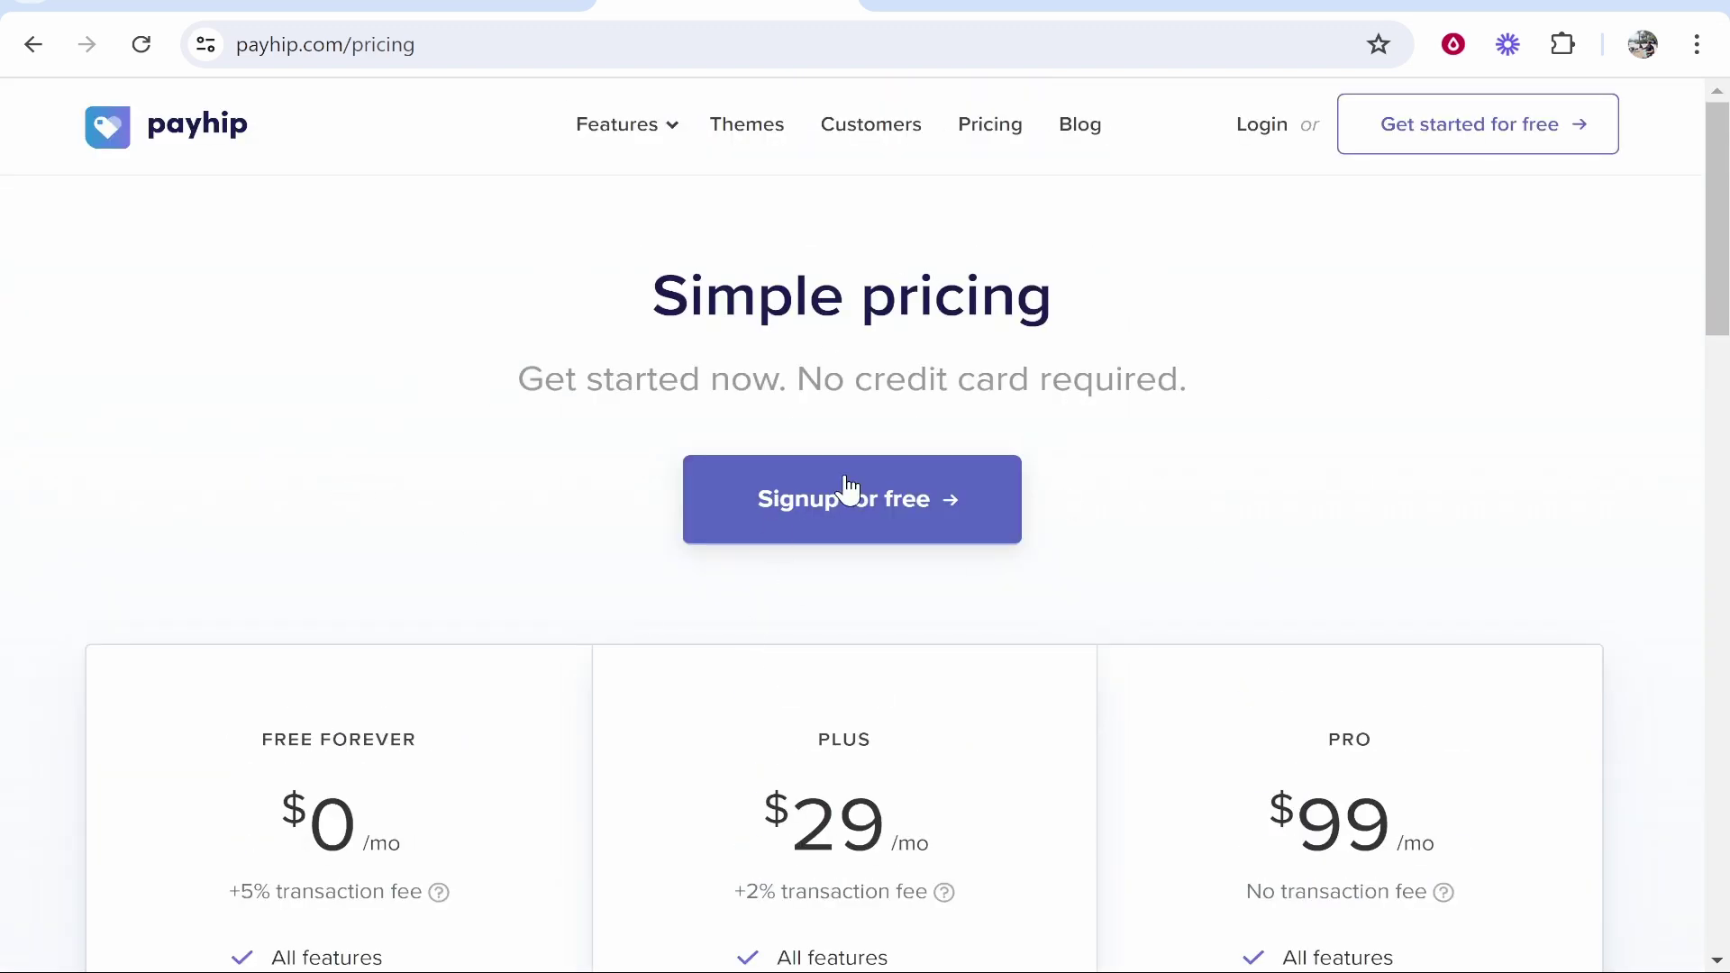
Open the free account registration form from the pricing page and look through its fields
left_click(848, 491)
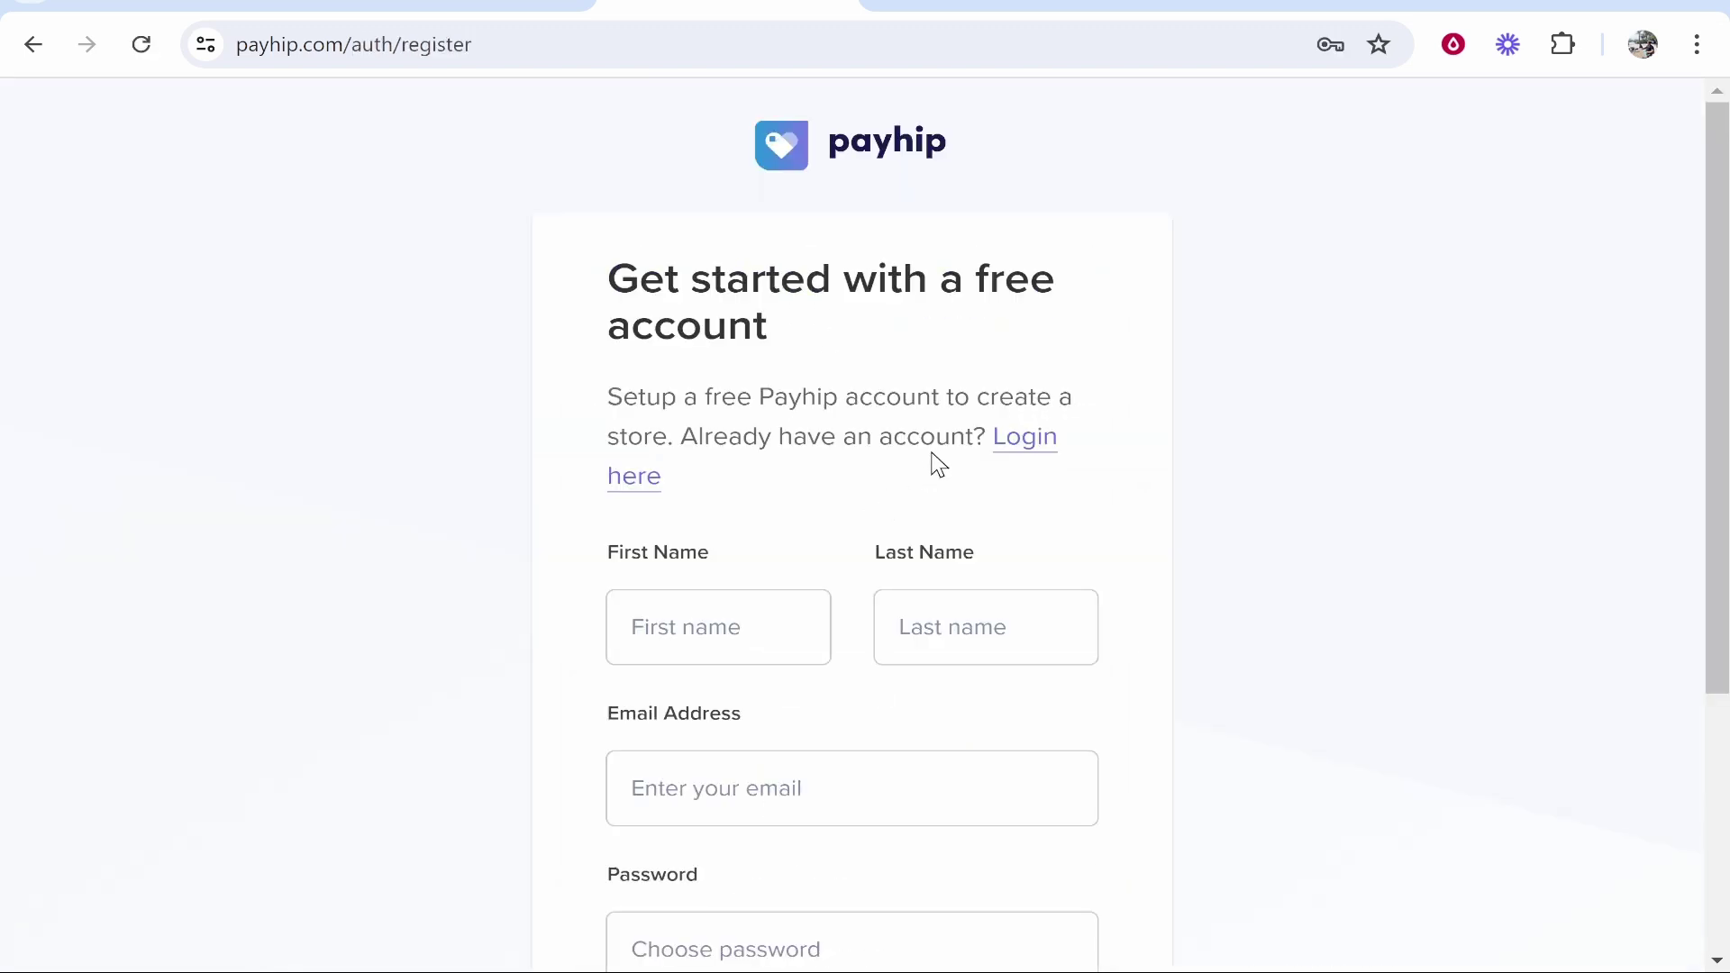
scroll(937, 464, "down", 4)
scroll(1170, 587, "up", 2)
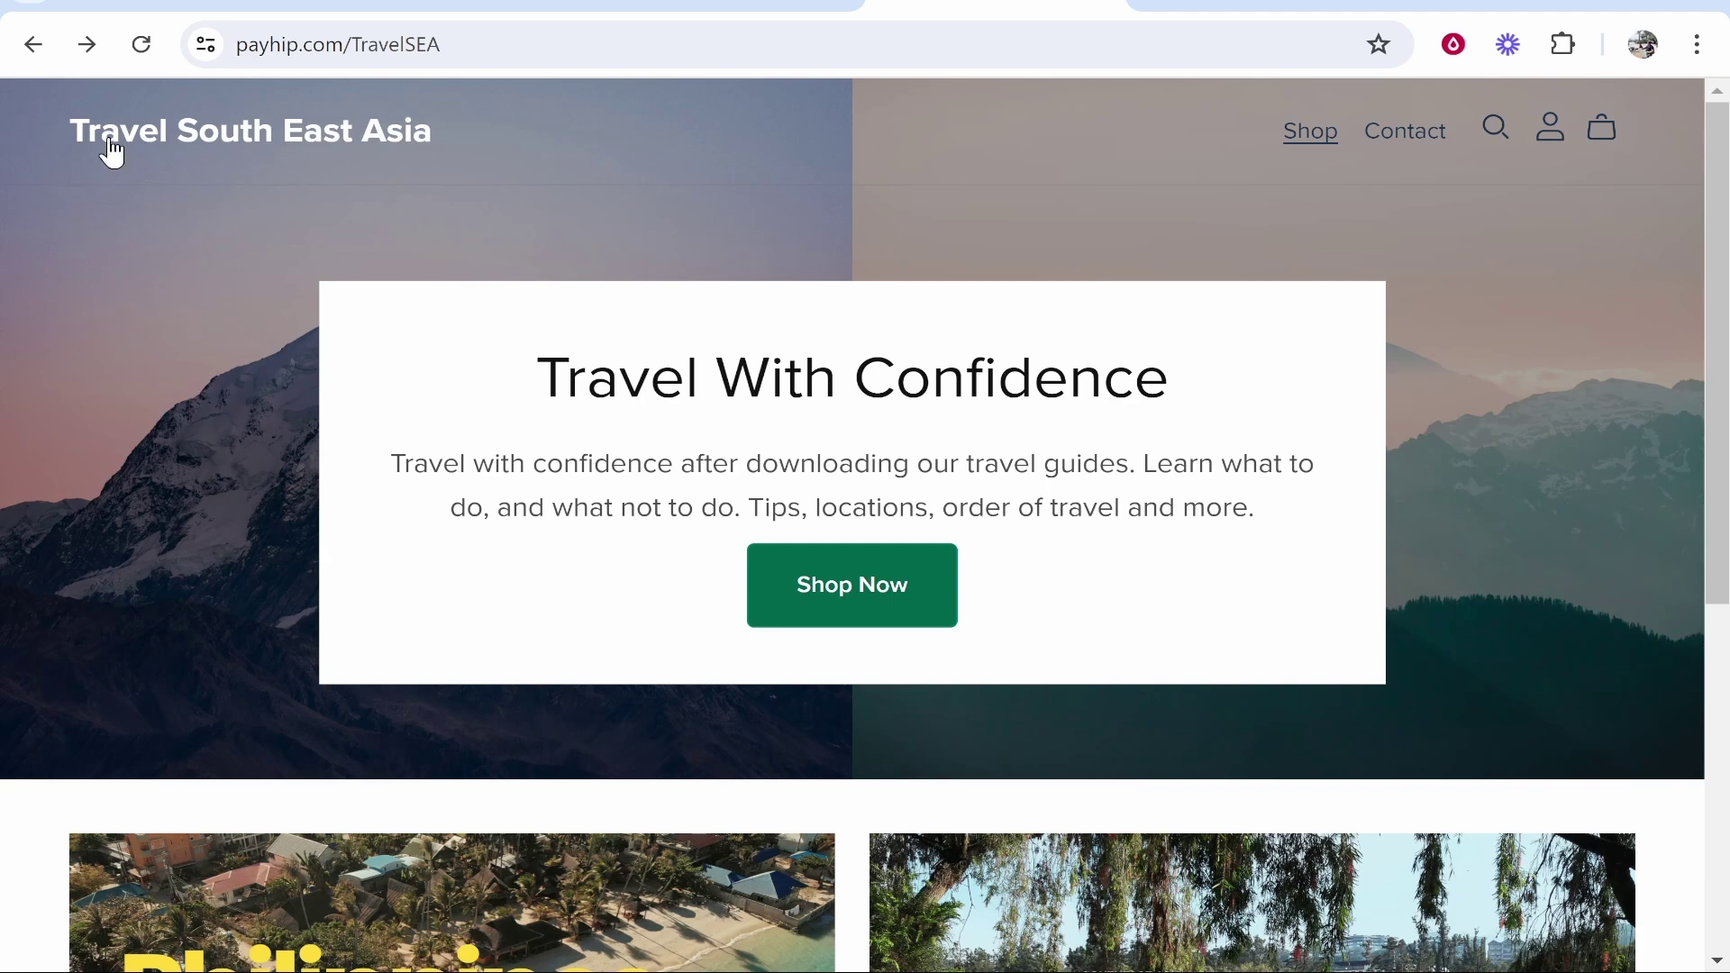
Name the new store Easy Travel Hacks and accept EasyTravelHacks as its store username to start selling
scroll(1139, 360, "down", 7)
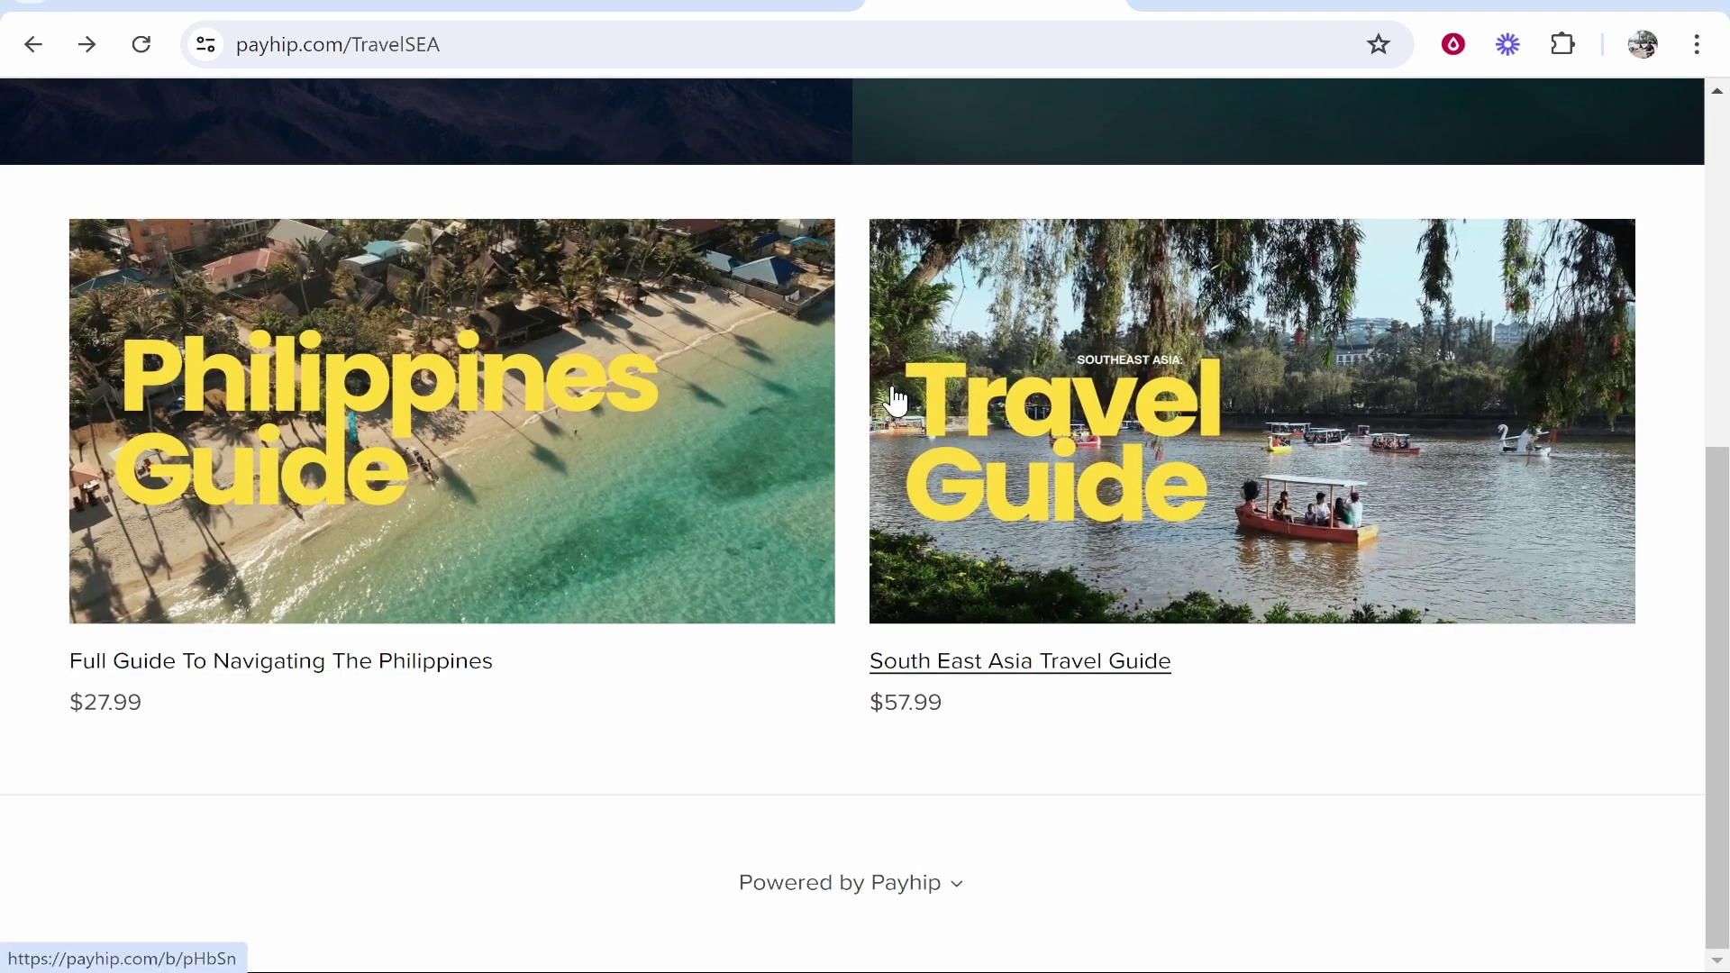
key("ctrl+shift+Tab")
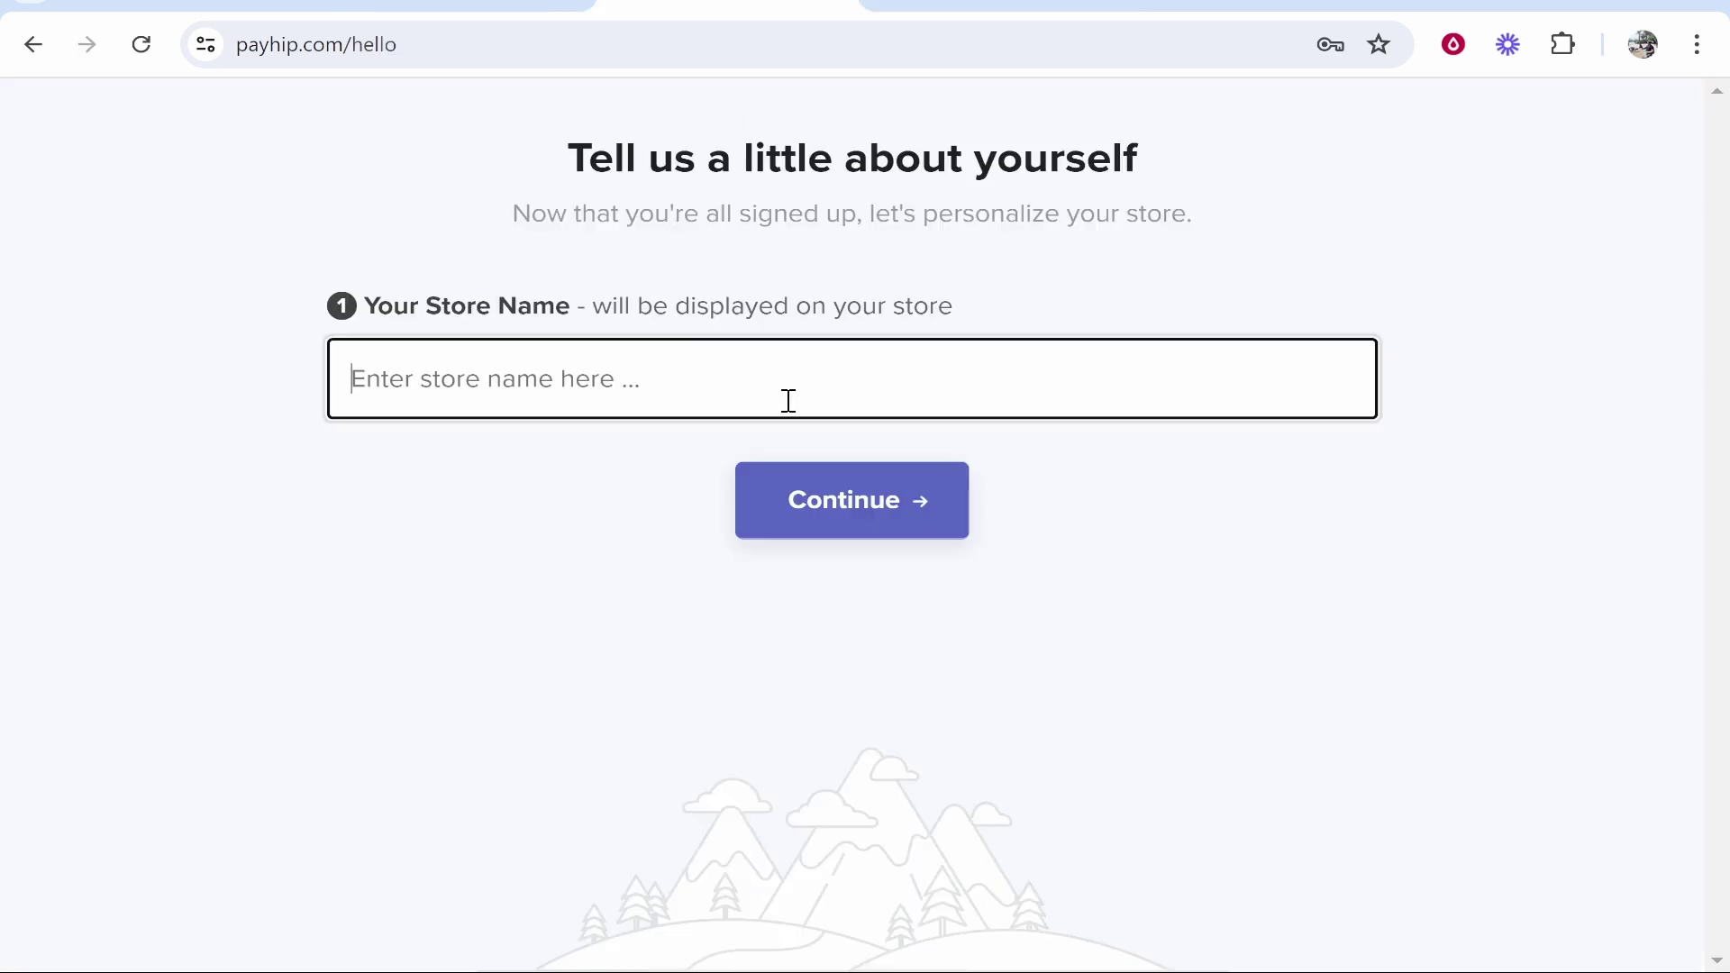
type("Easy ")
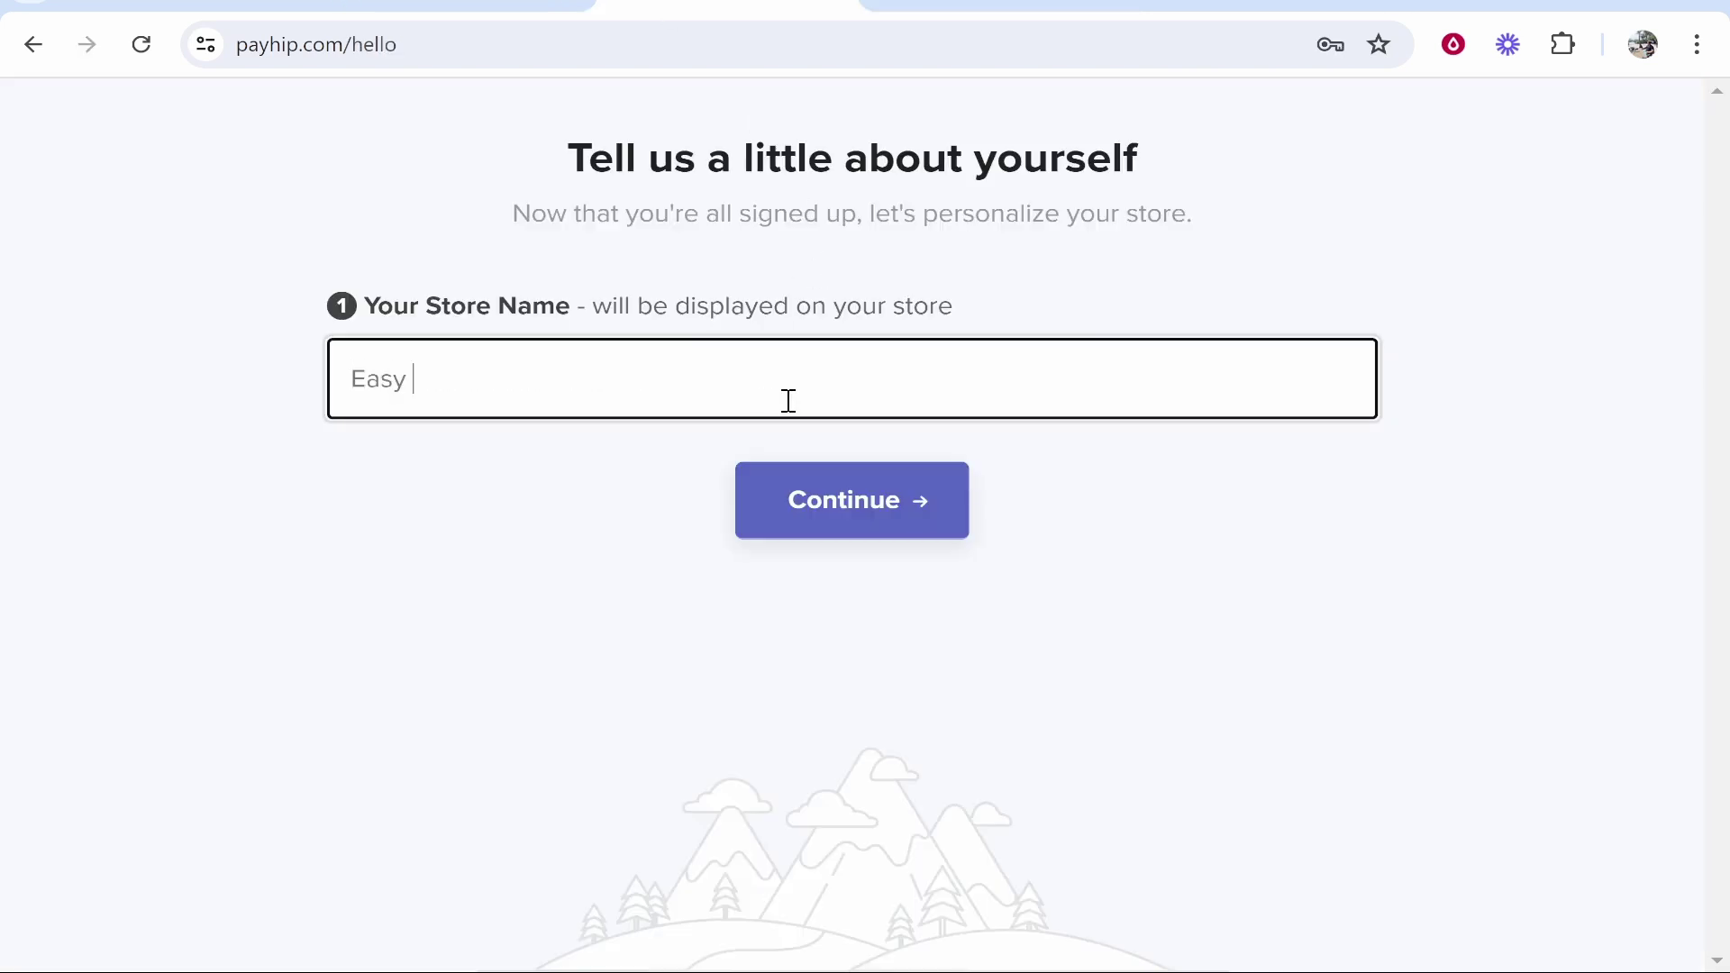
type("Travel Hacks")
left_click(900, 529)
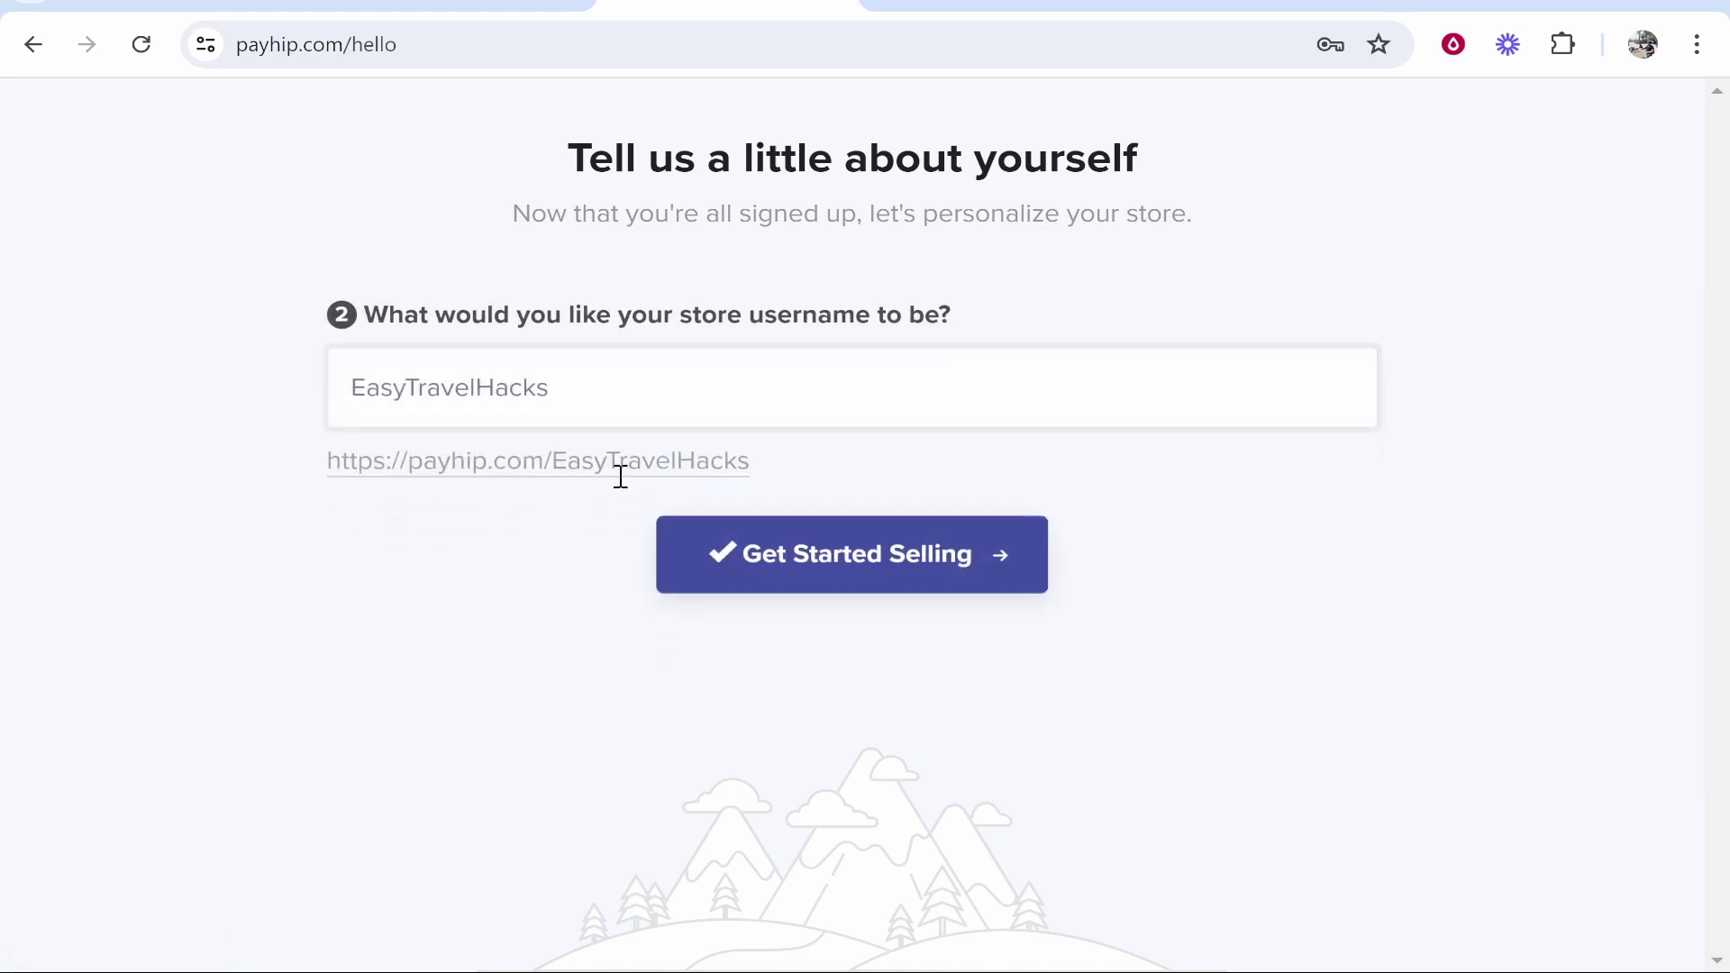
left_click_drag(324, 463, 742, 452)
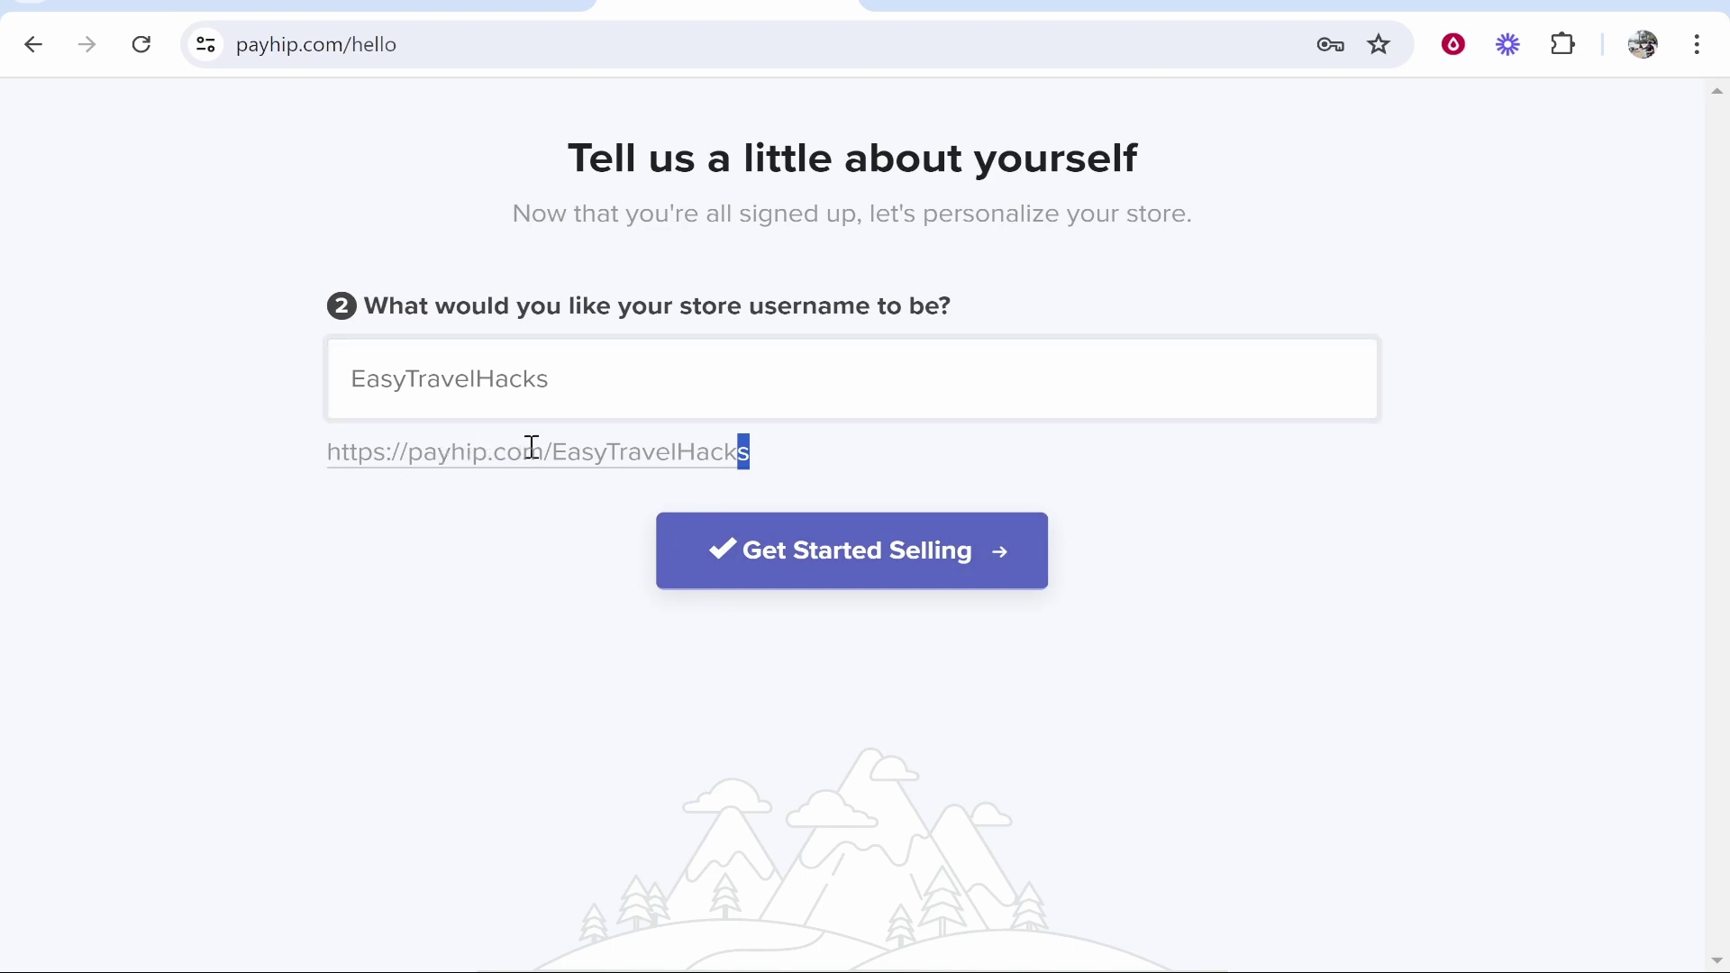
left_click(827, 573)
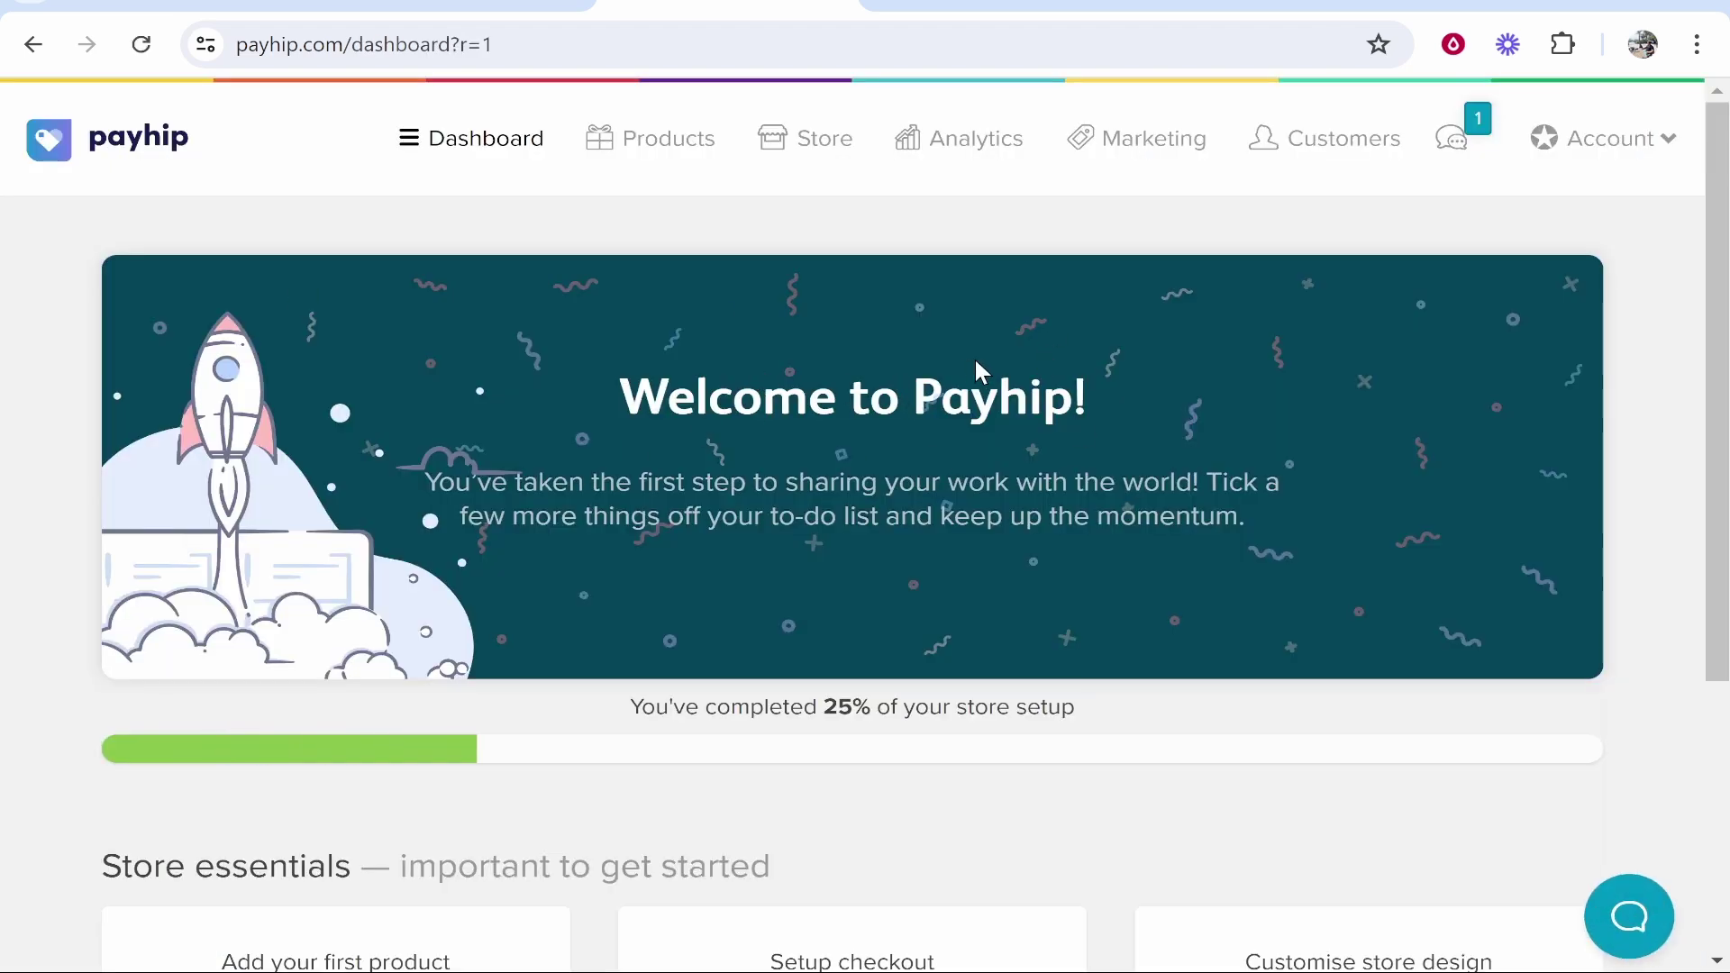
Review the store essentials on the new dashboard and compare them with the Travel South East Asia example storefront
scroll(965, 541, "down", 4)
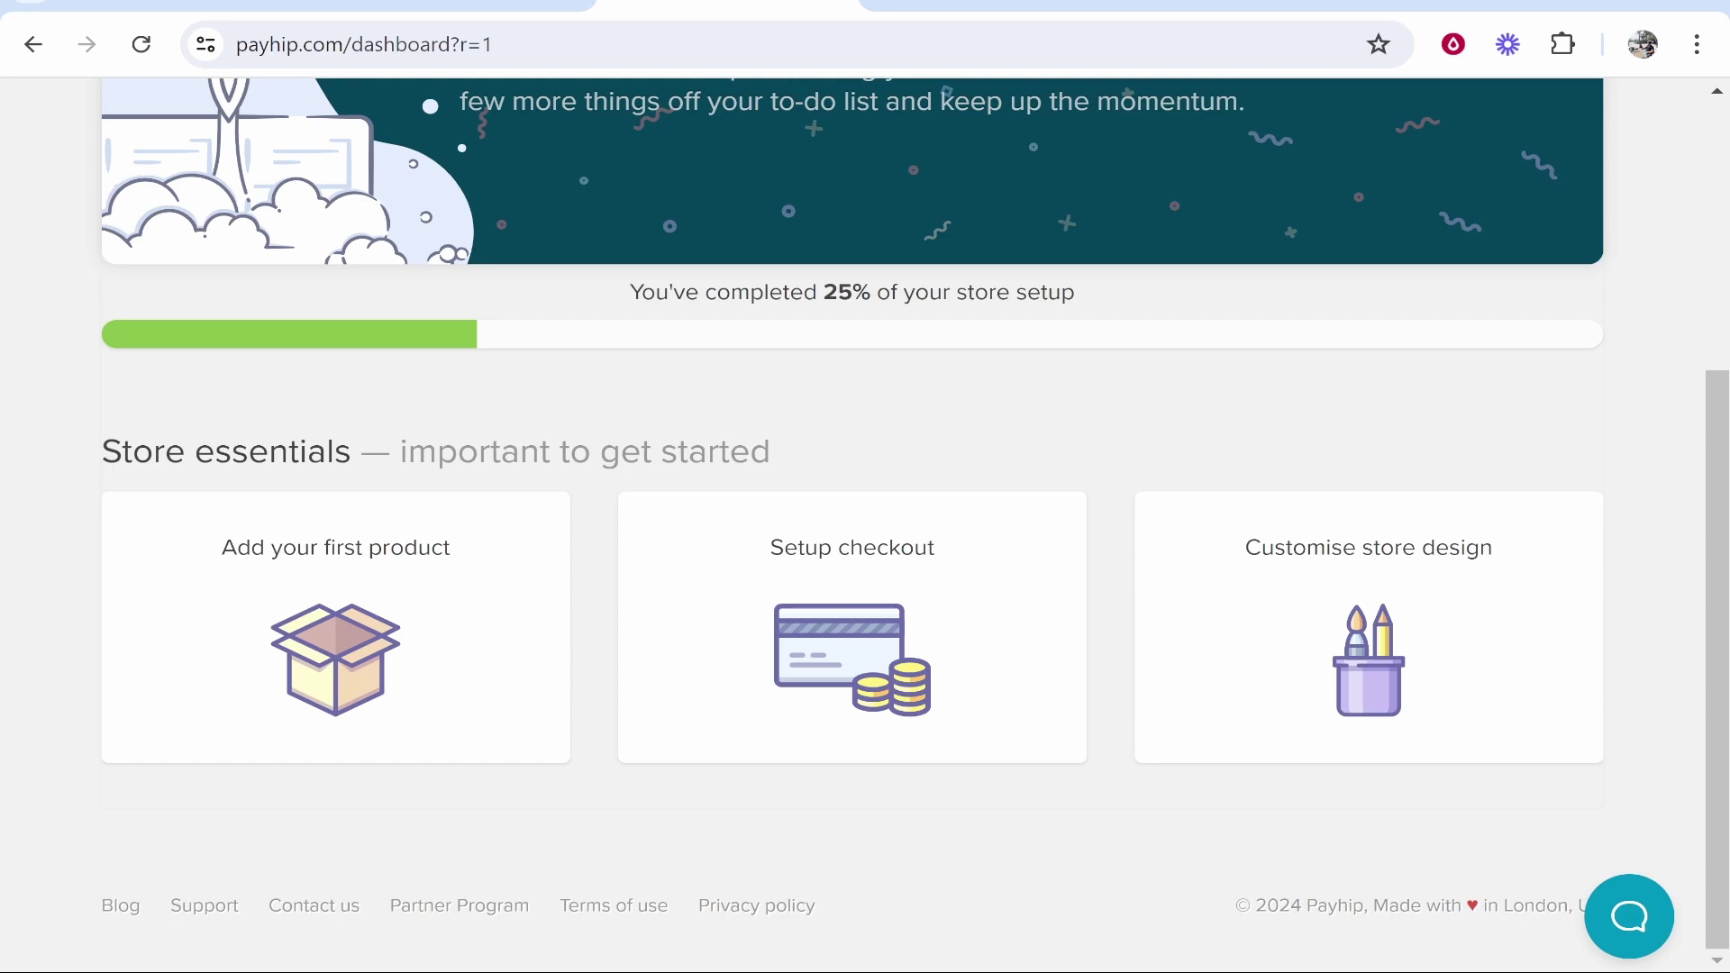
left_click(979, 13)
scroll(1012, 783, "up", 10)
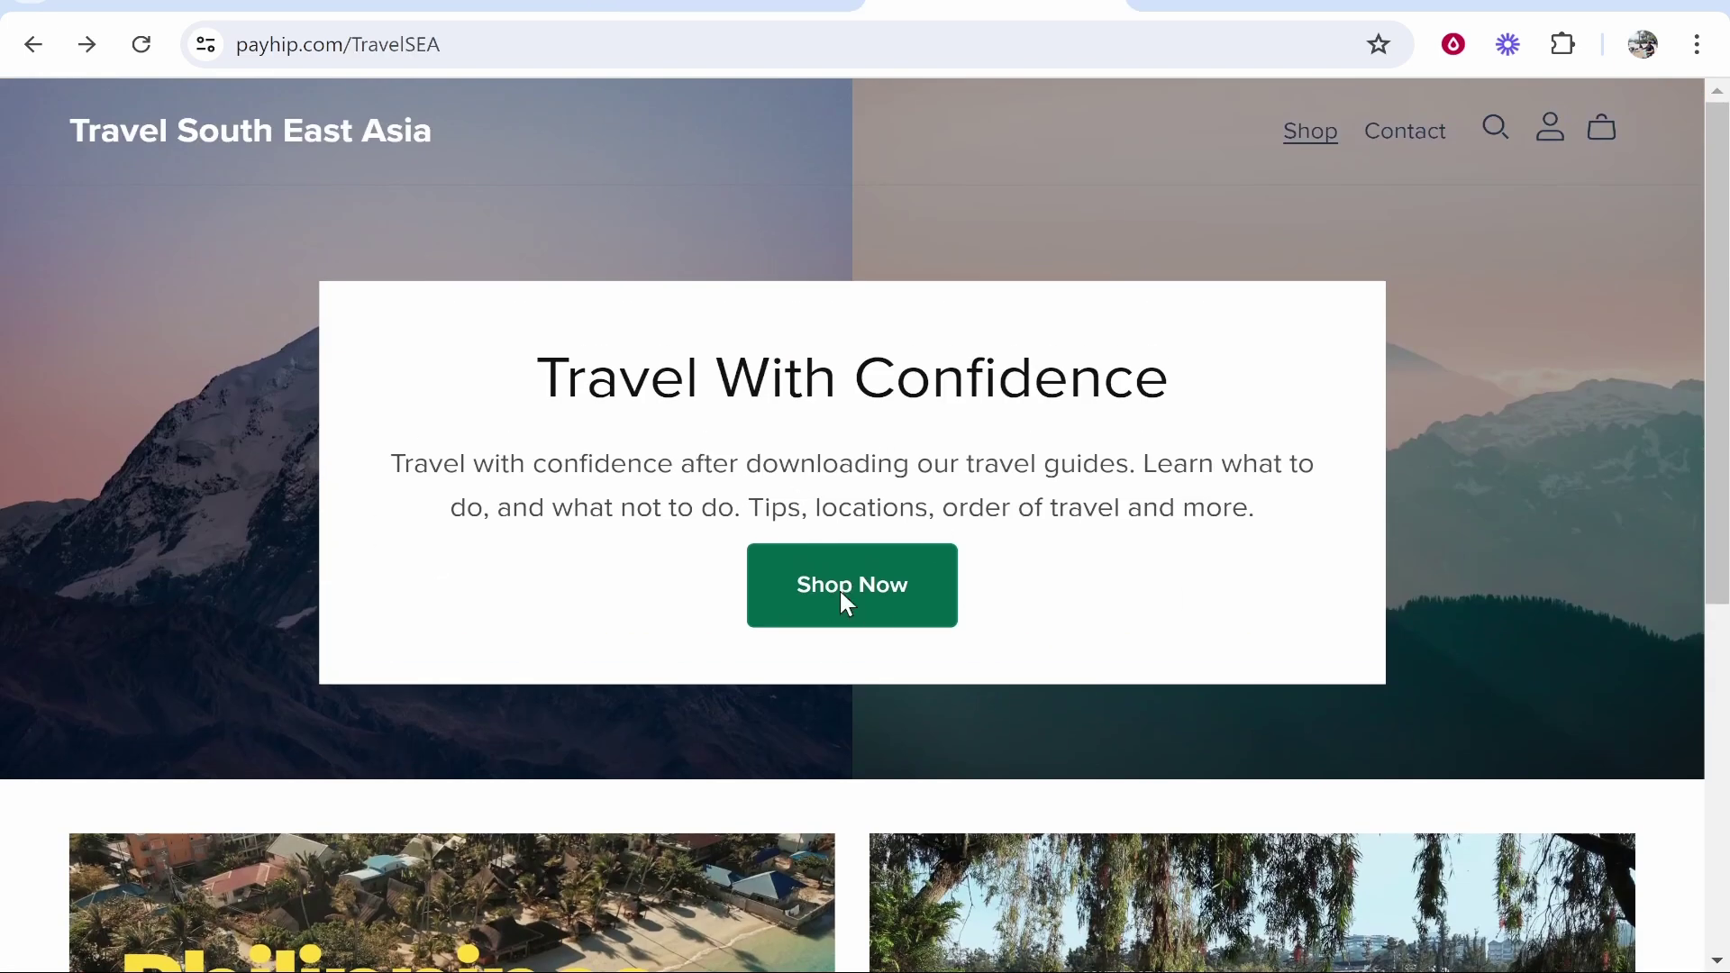
scroll(901, 451, "down", 2)
scroll(966, 367, "up", 2)
left_click(728, 13)
scroll(1067, 360, "up", 10)
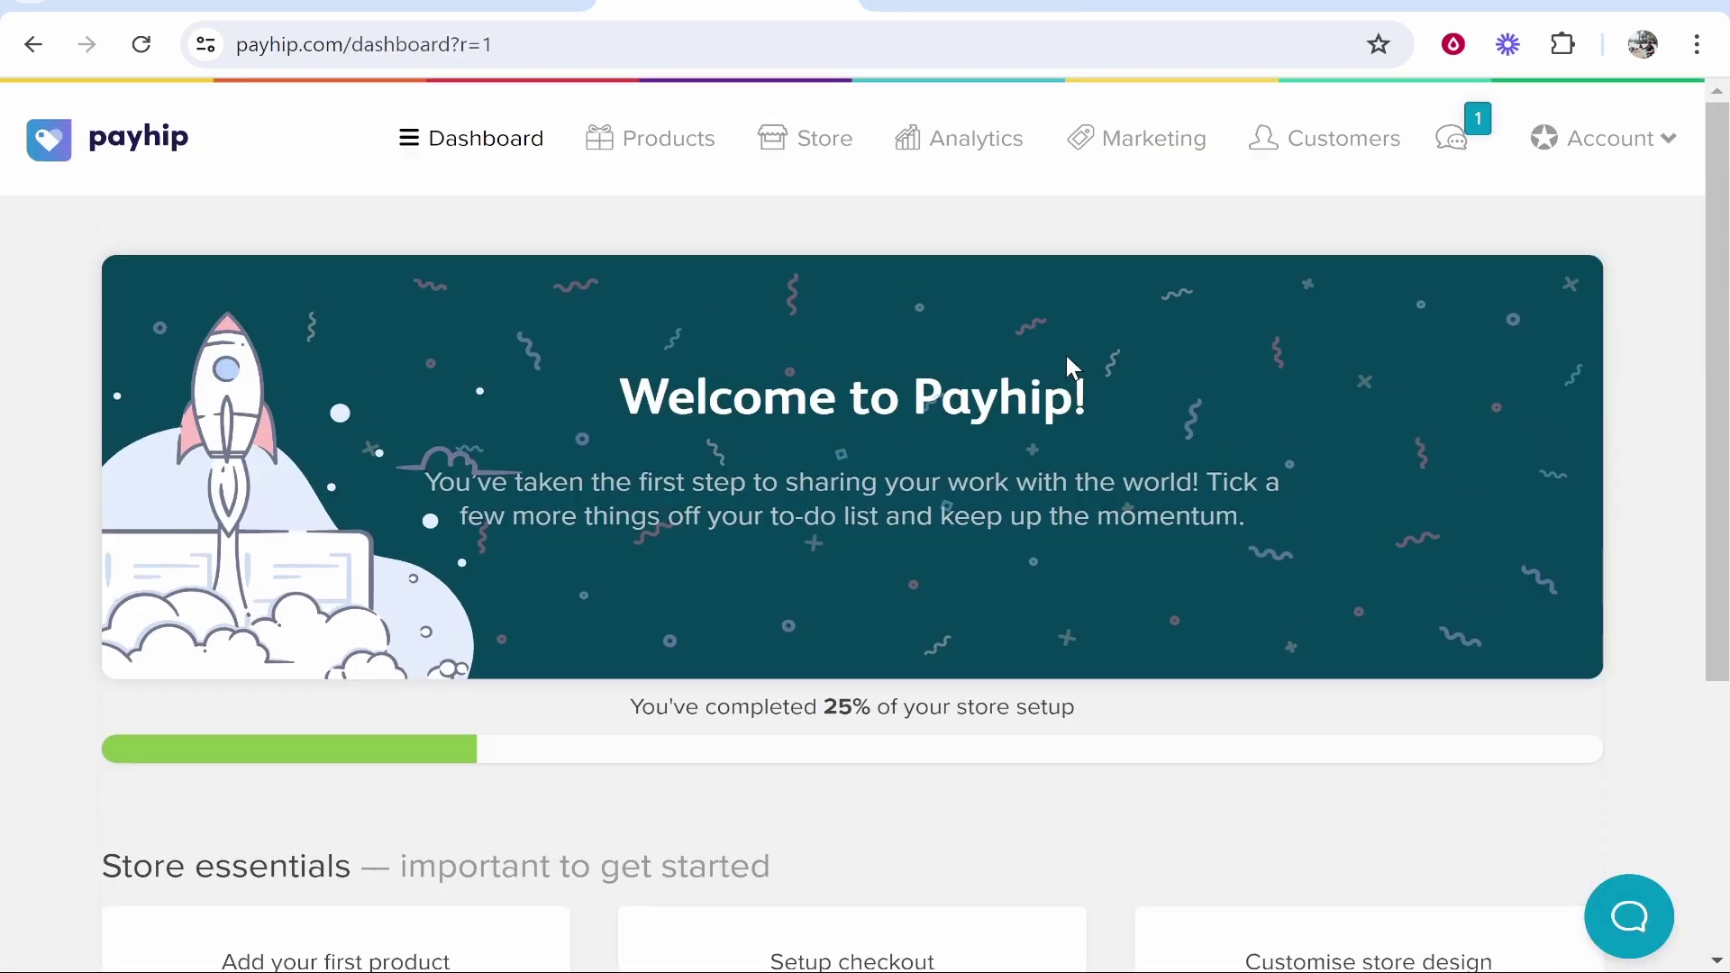
Try to launch the store builder from the store page and return to the dashboard
left_click(822, 155)
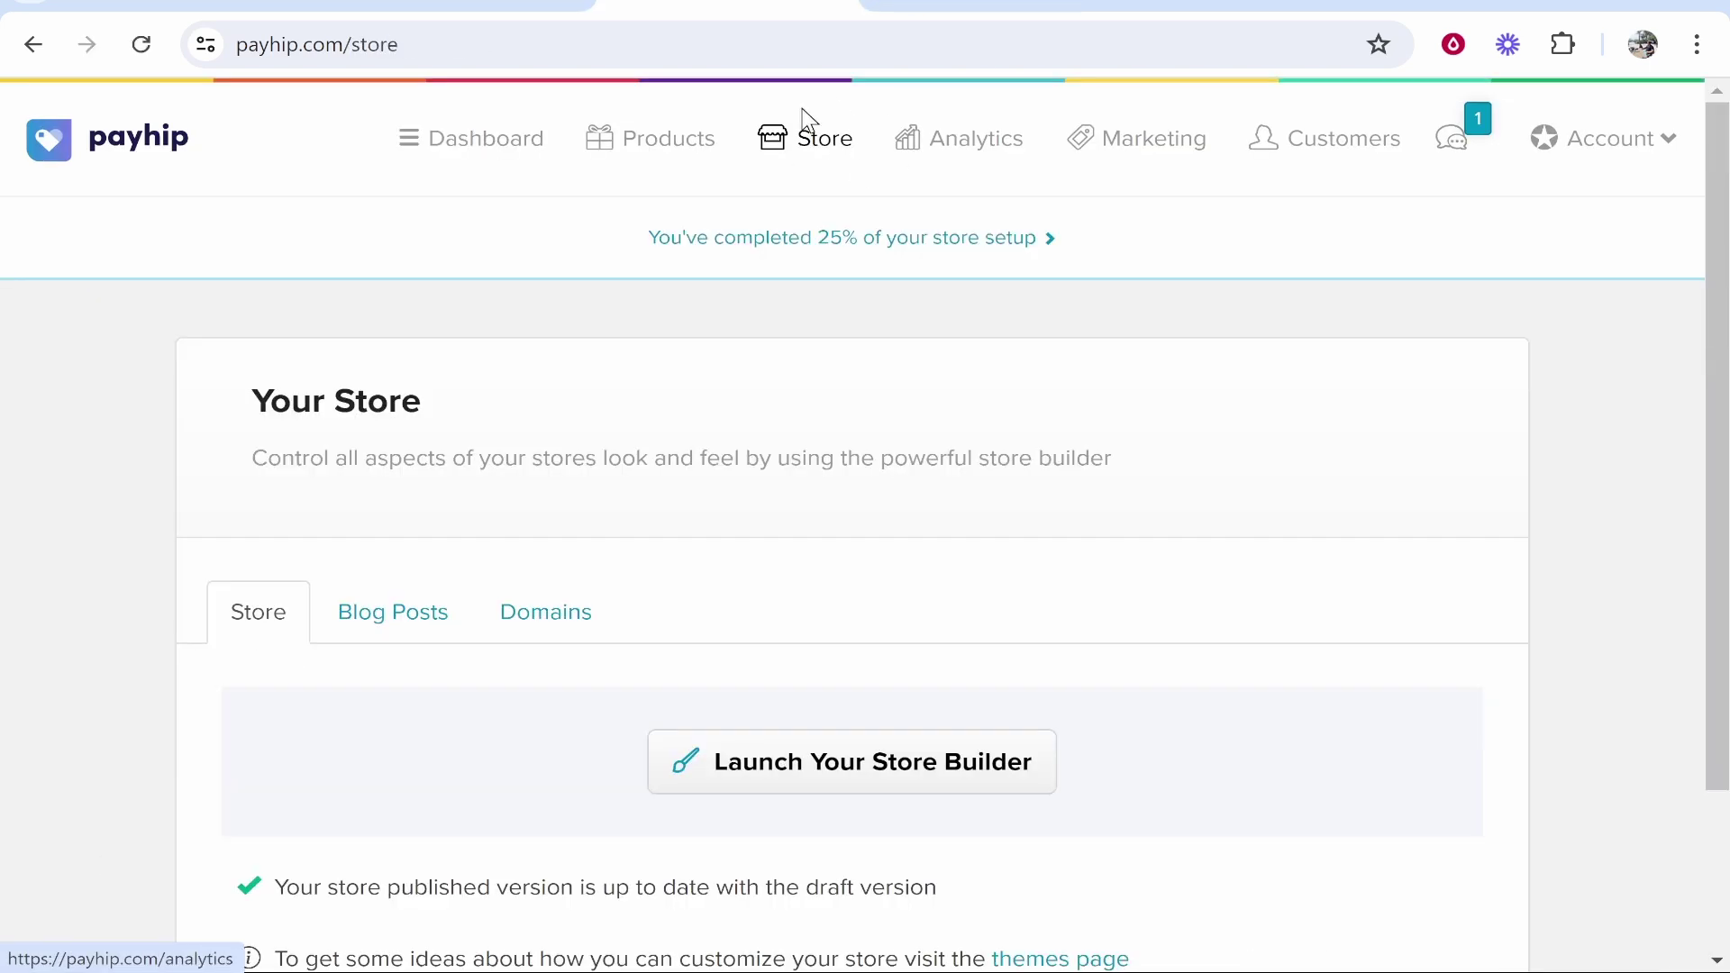
left_click(852, 762)
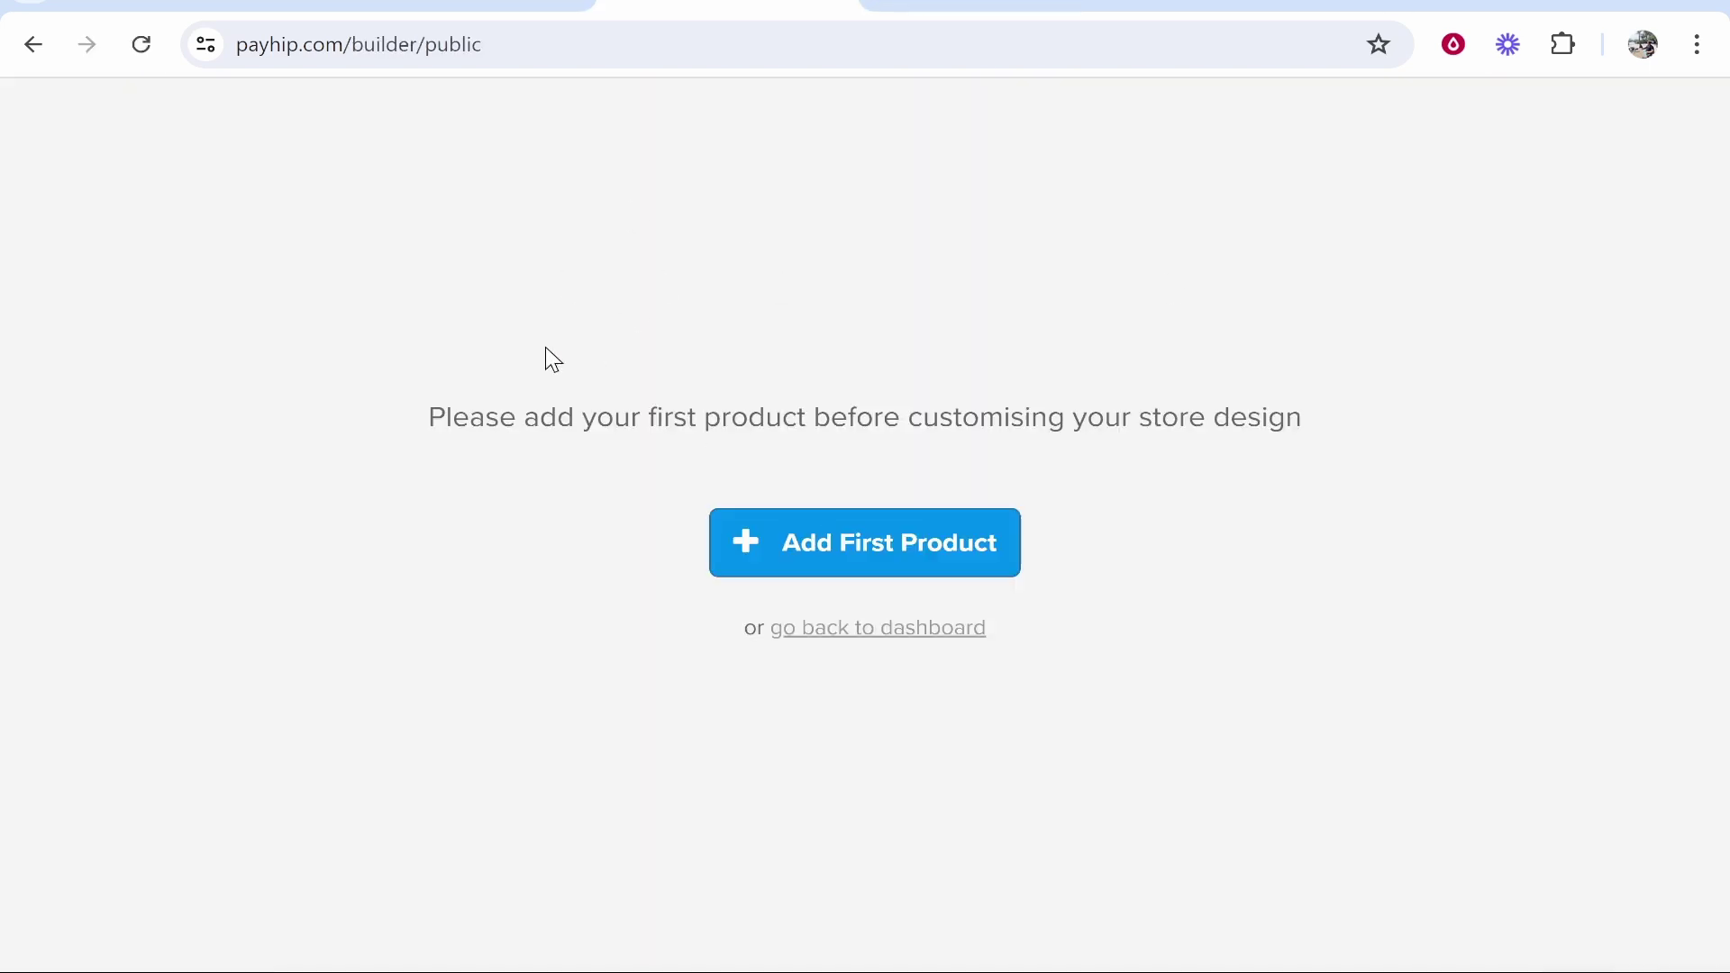
left_click_drag(429, 410, 1321, 422)
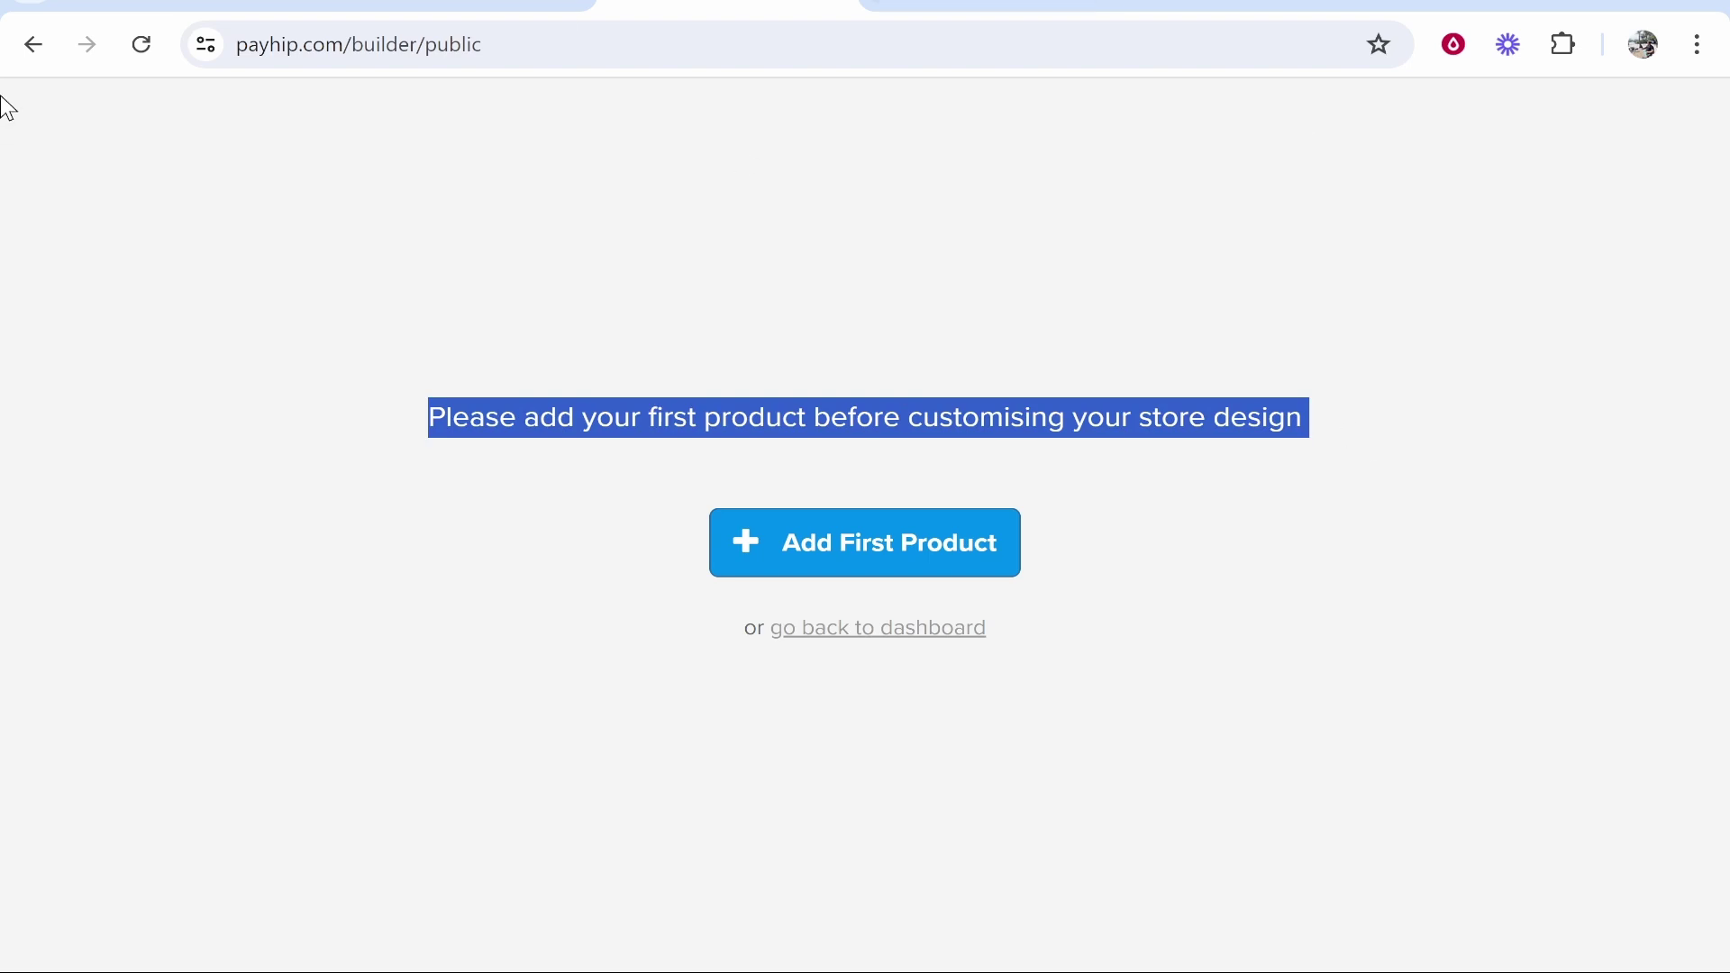
left_click(34, 44)
left_click(34, 44)
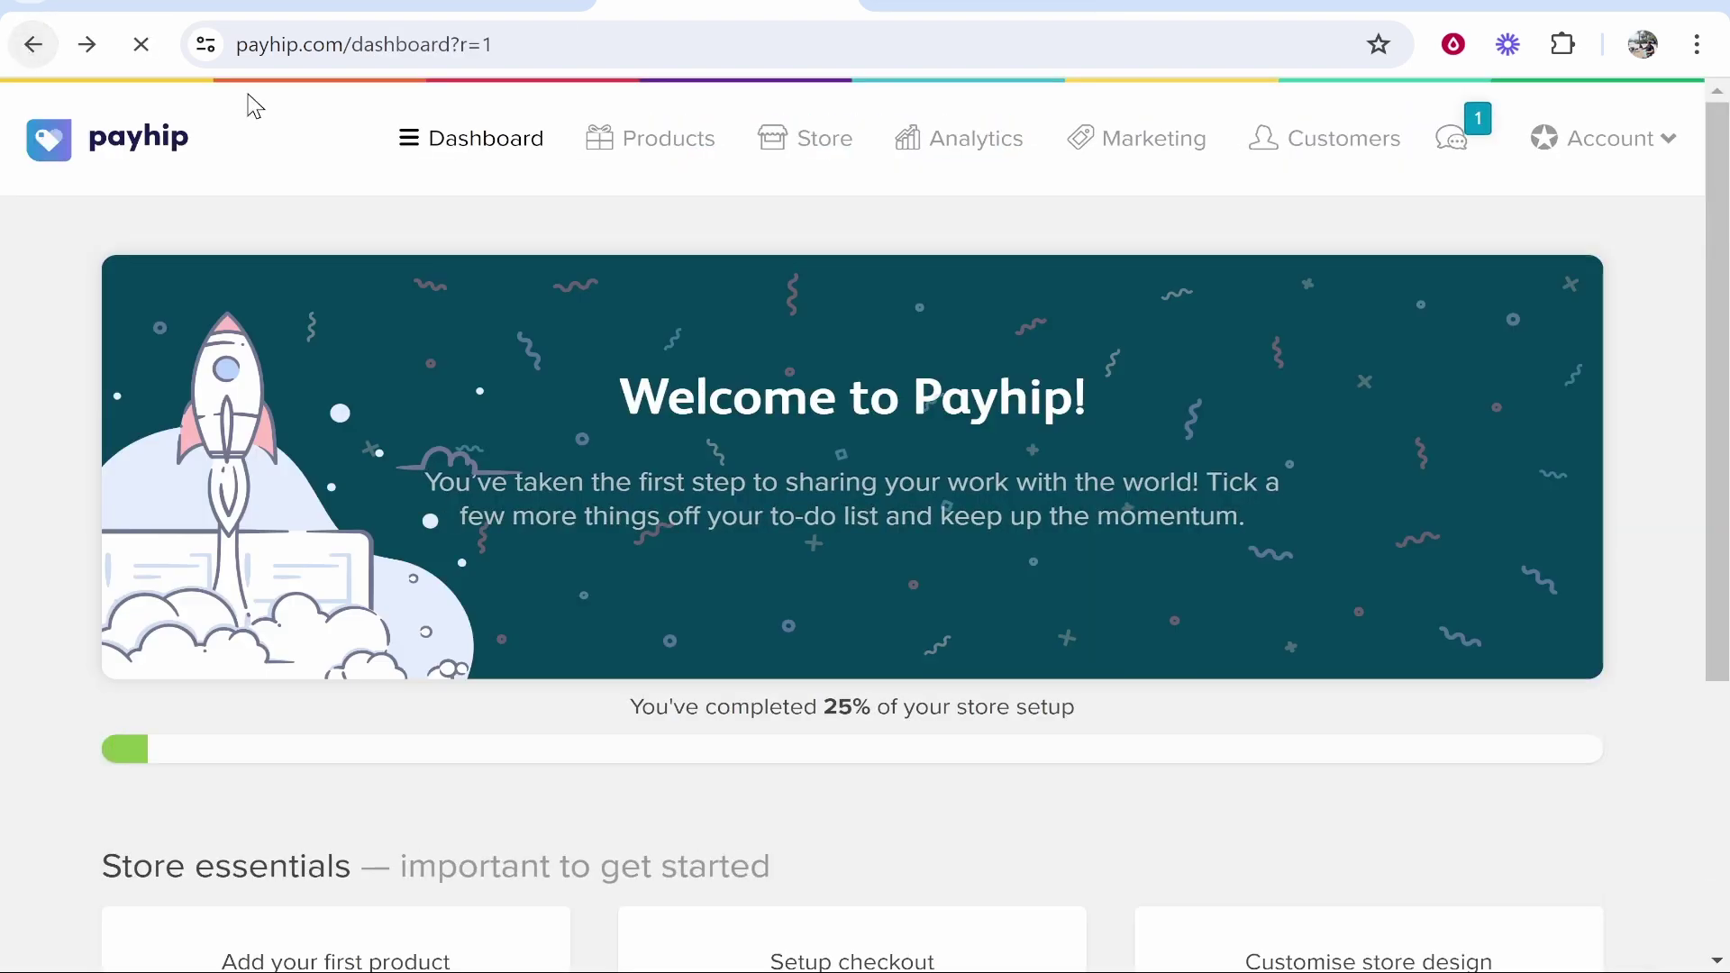
Start adding the first product from the store essentials, choosing Digital Product as its type
scroll(1182, 572, "down", 5)
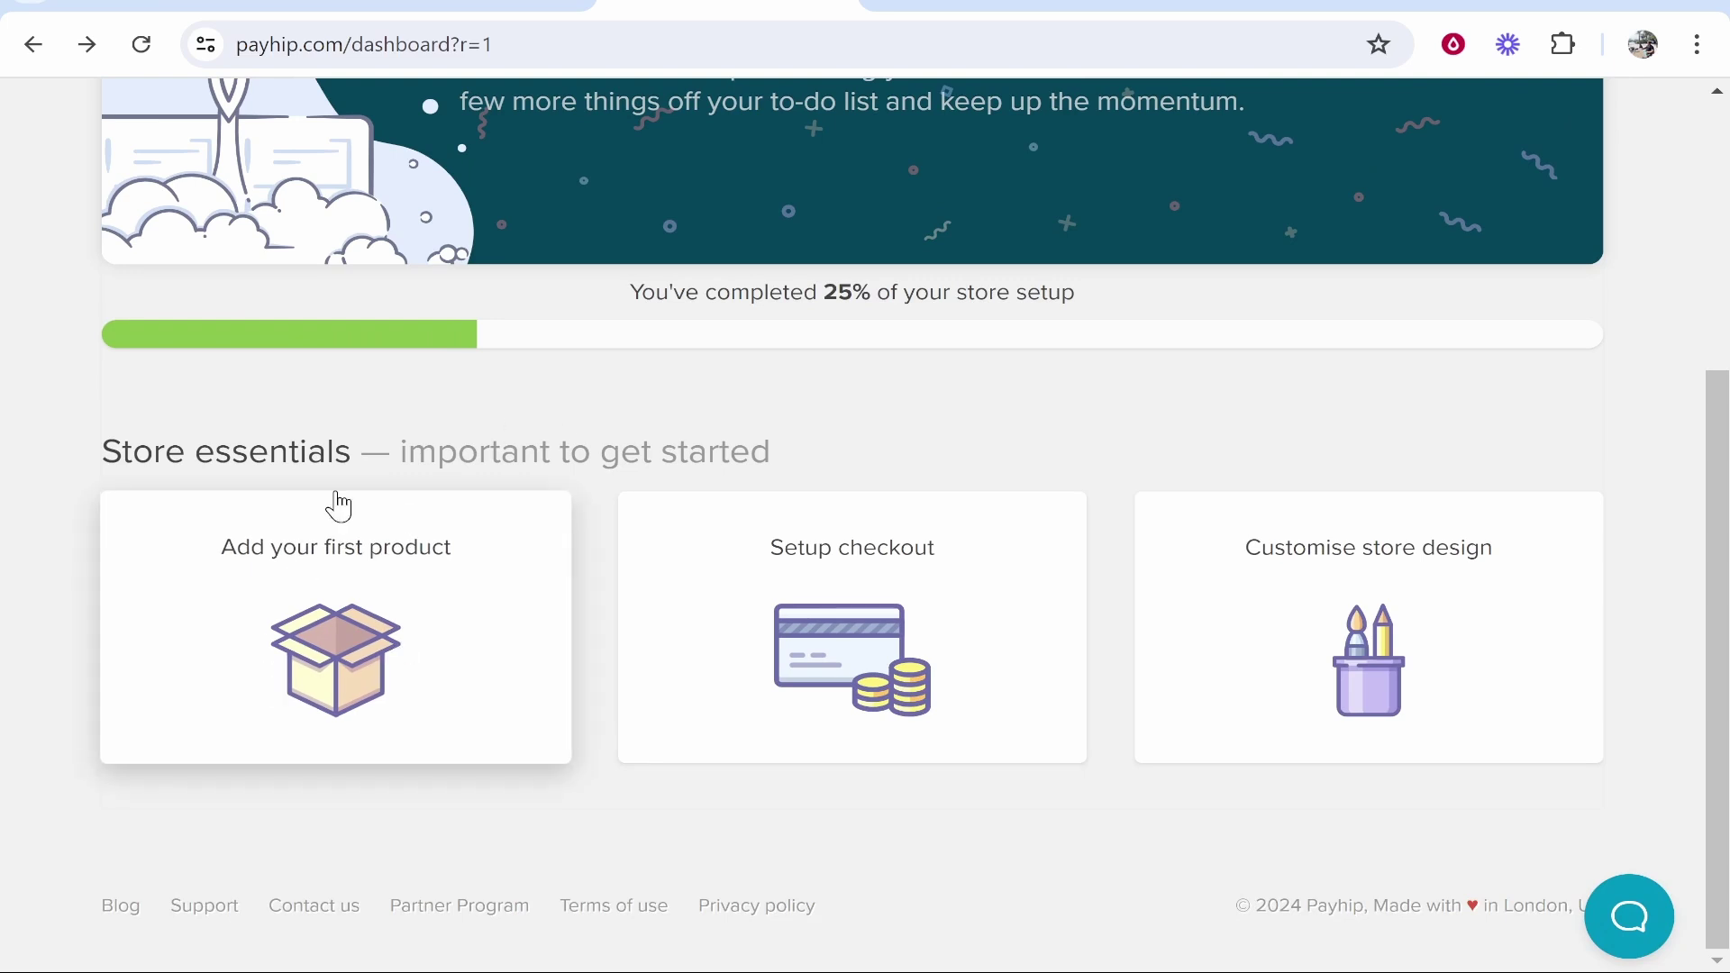
left_click(312, 598)
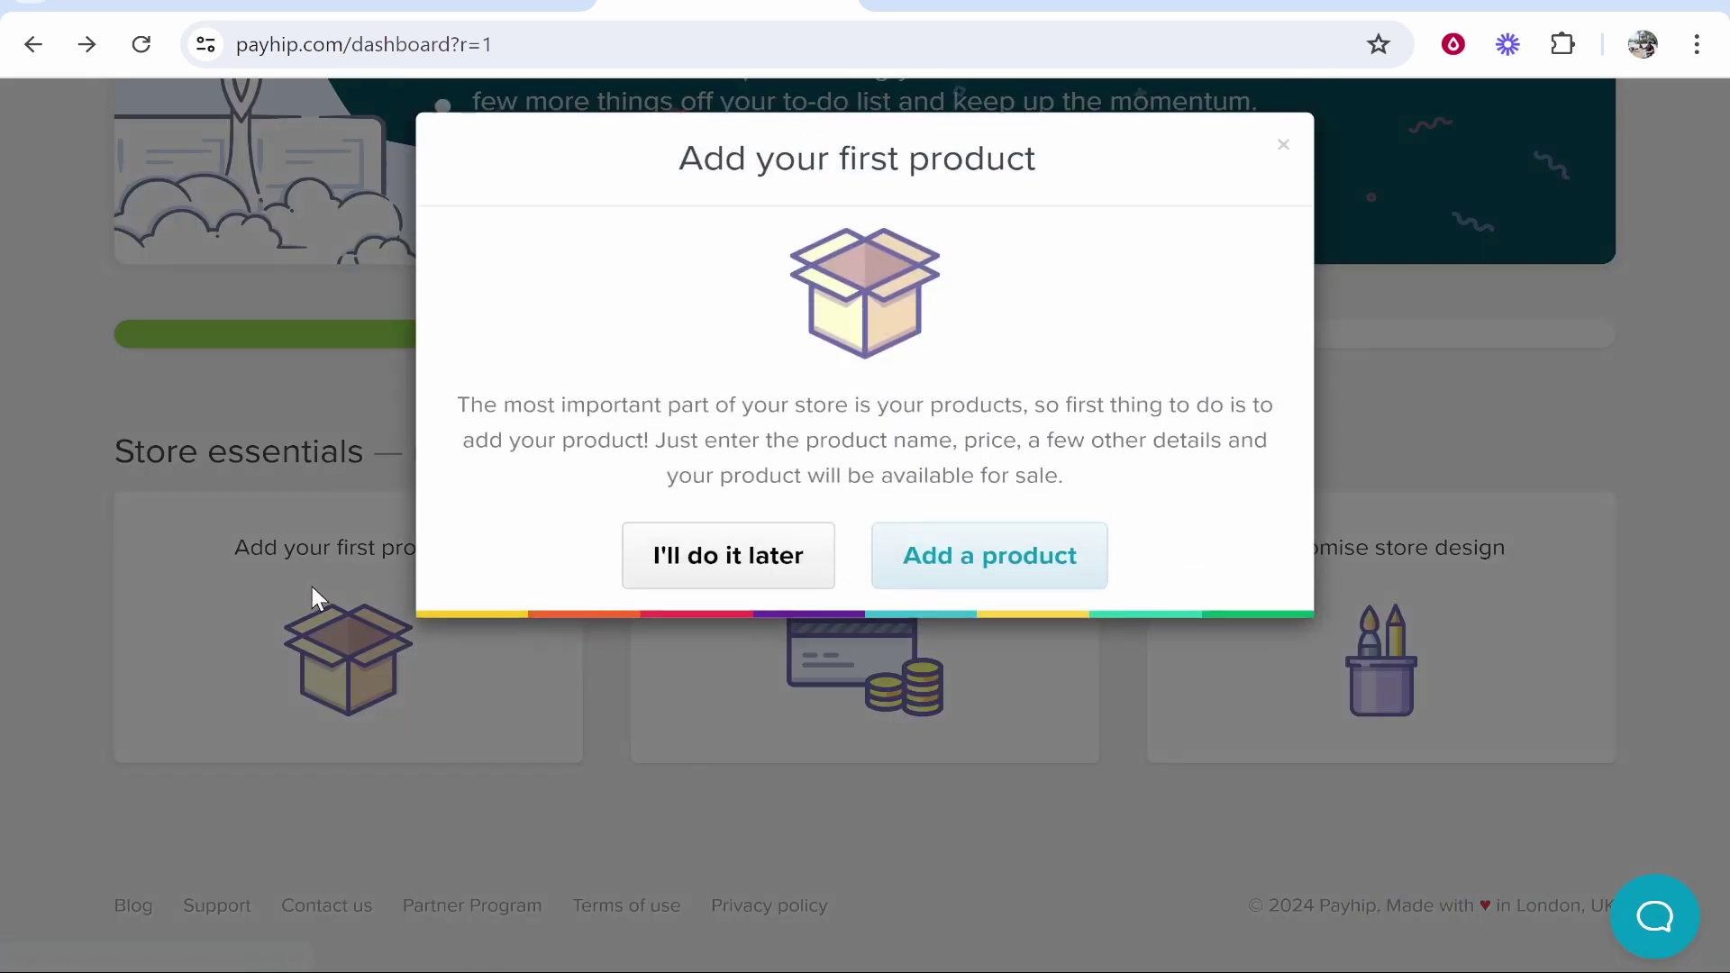
left_click(1022, 560)
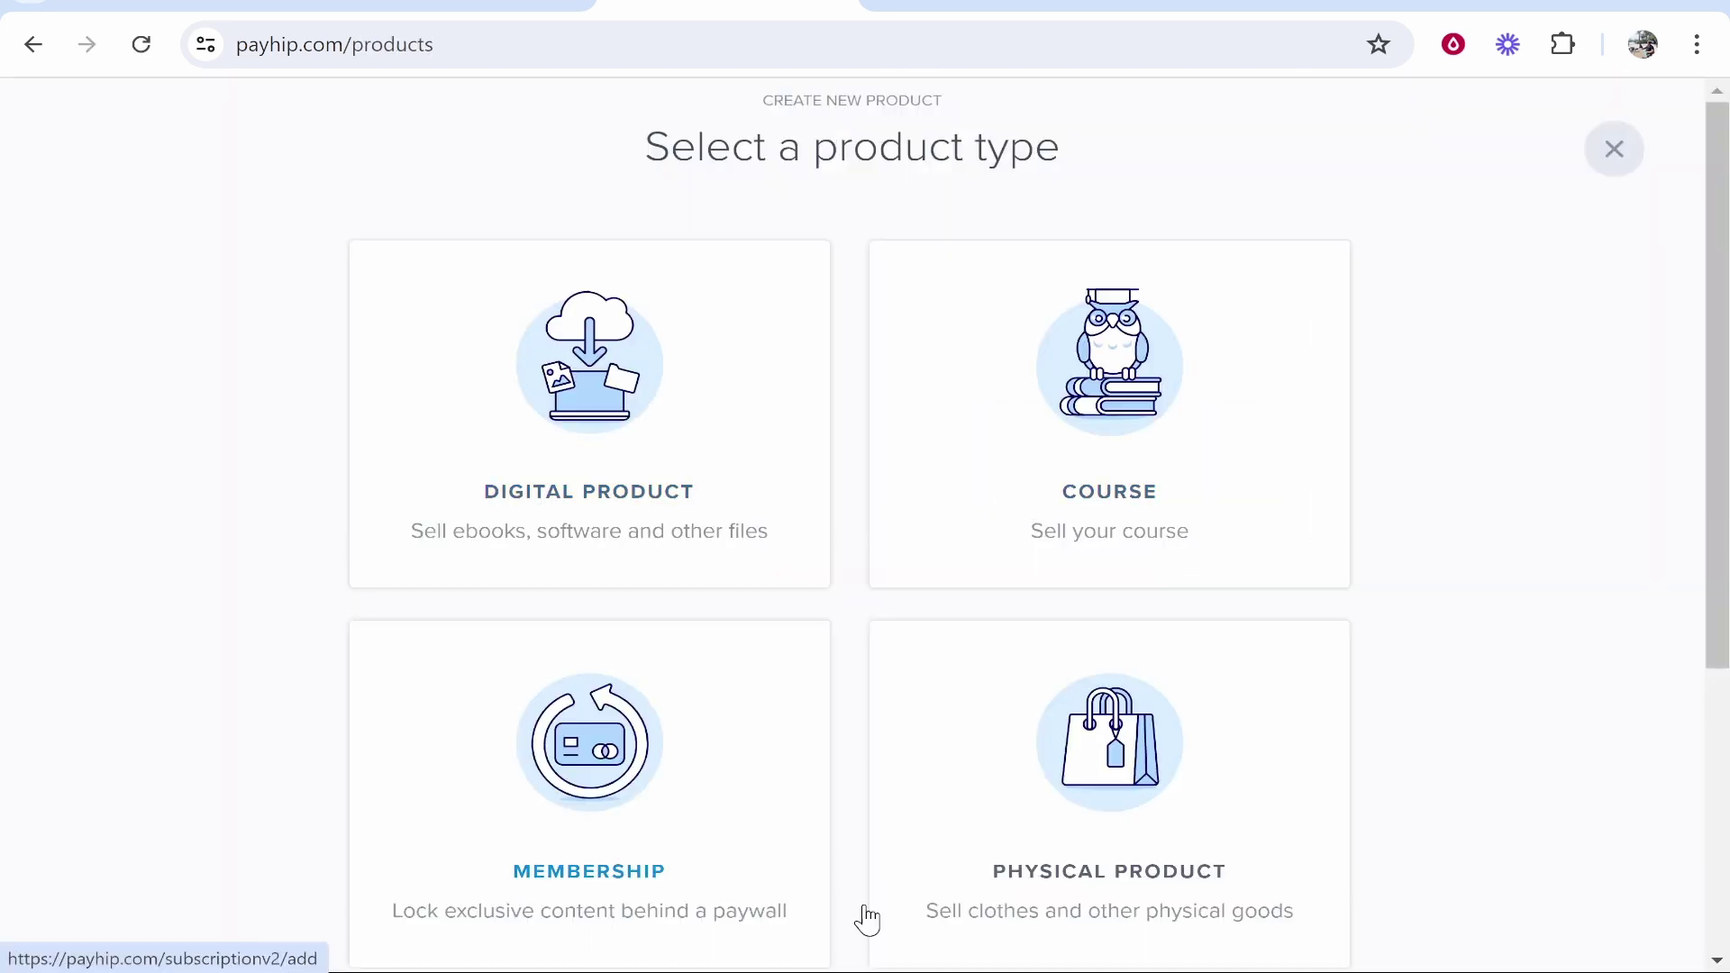
scroll(607, 533, "down", 2)
scroll(725, 631, "down", 3)
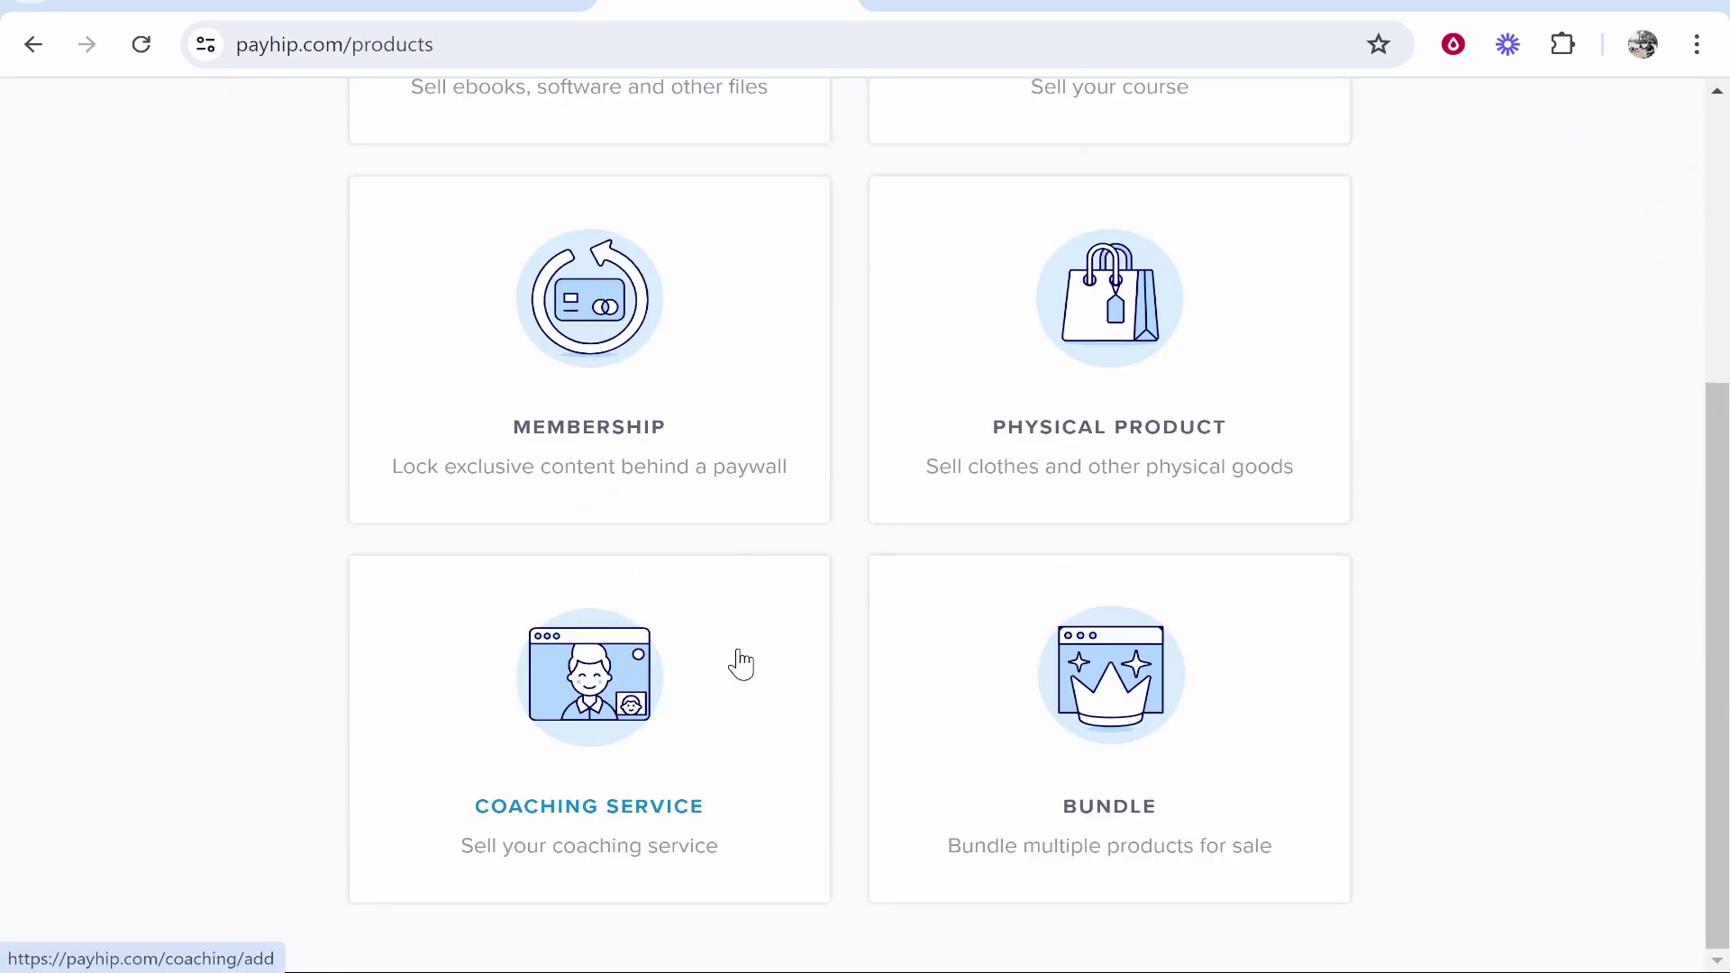
scroll(495, 270, "up", 3)
scroll(644, 204, "up", 2)
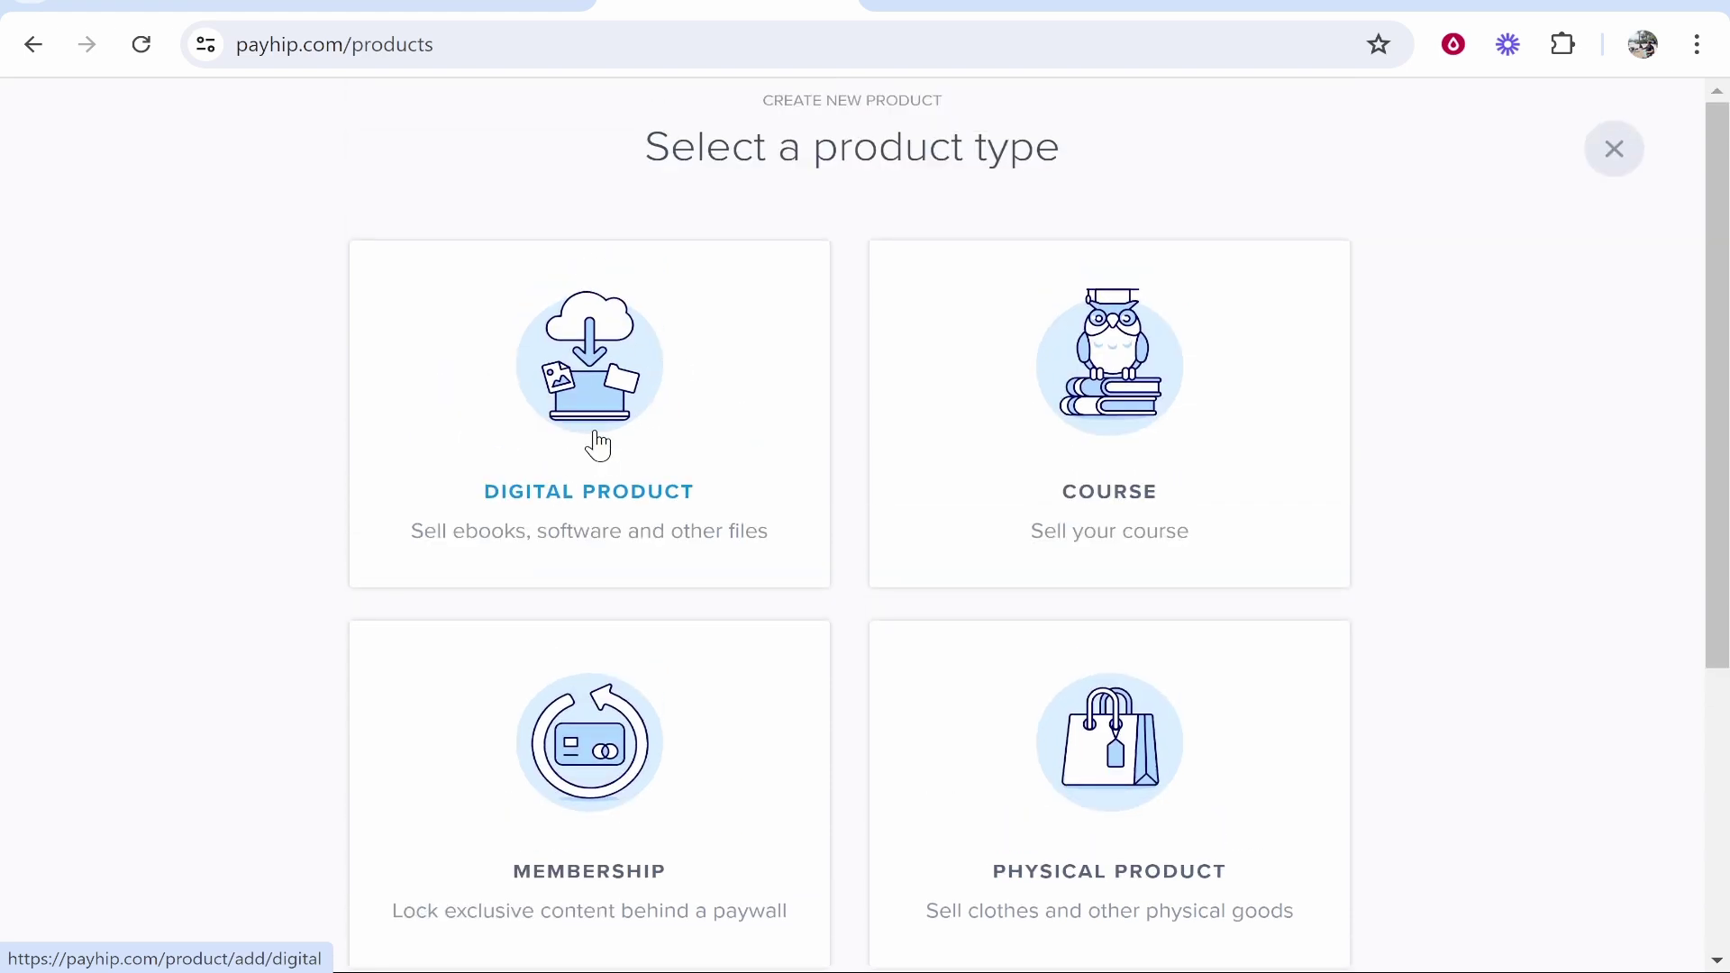
left_click(566, 388)
scroll(201, 331, "down", 5)
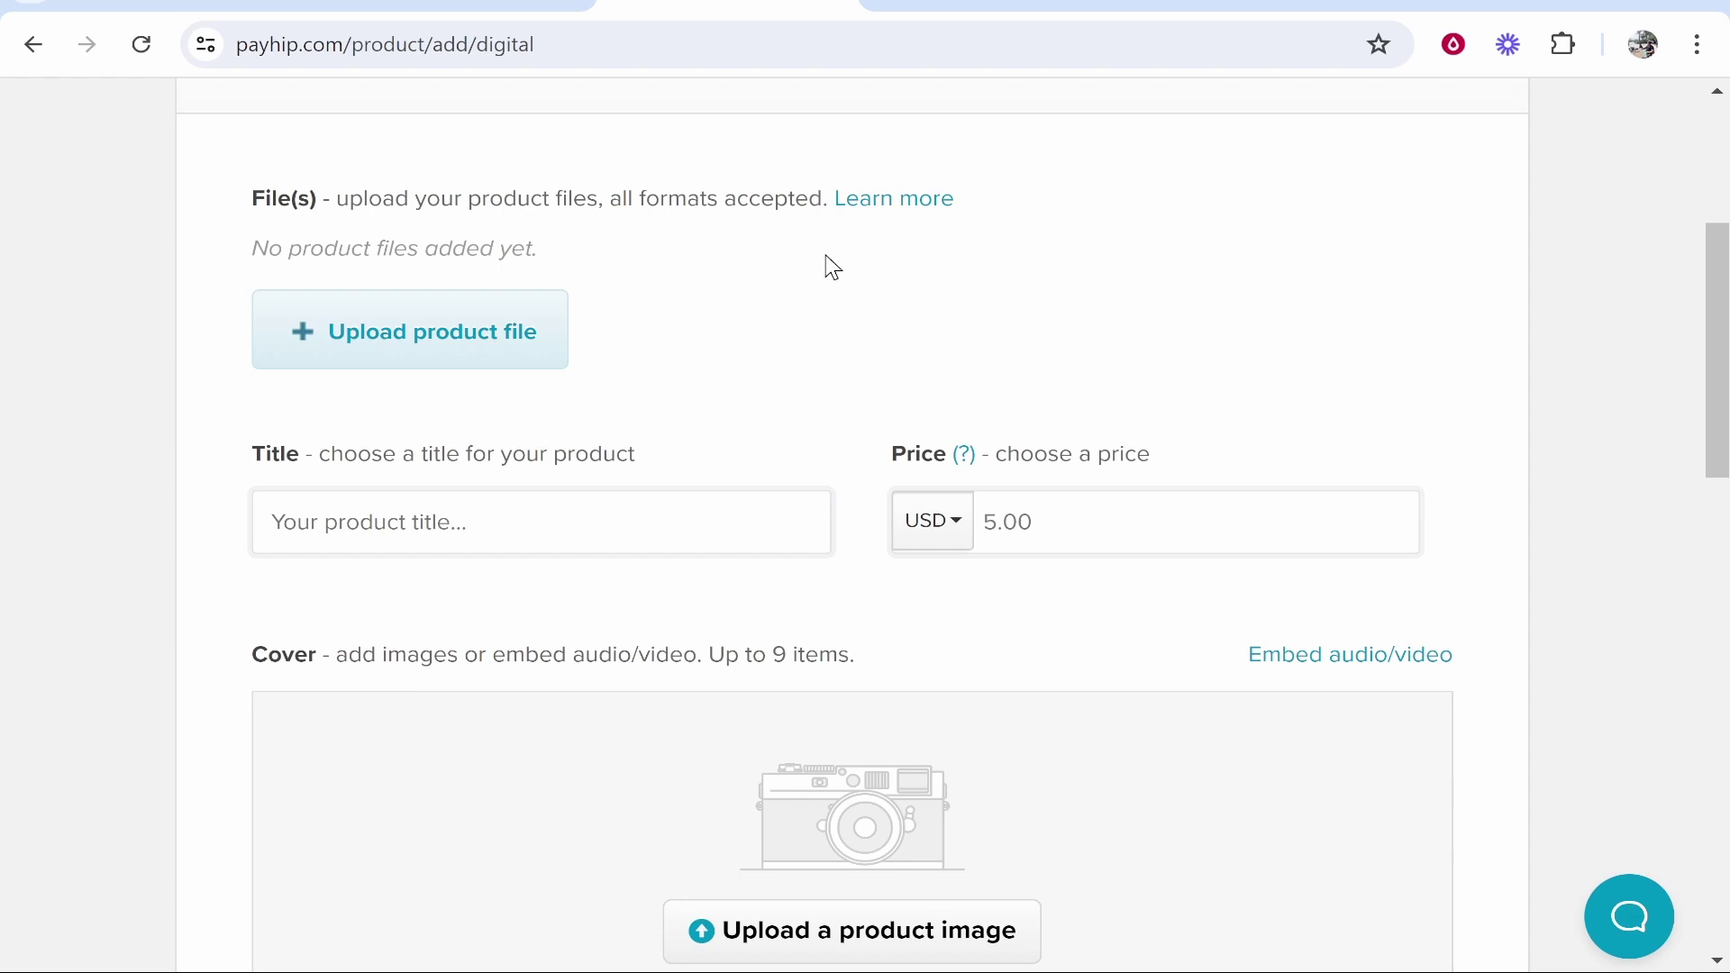
Switch to ChatGPT and ask it to create an ebook about traveling in Southeast Asia
key("ctrl+Tab")
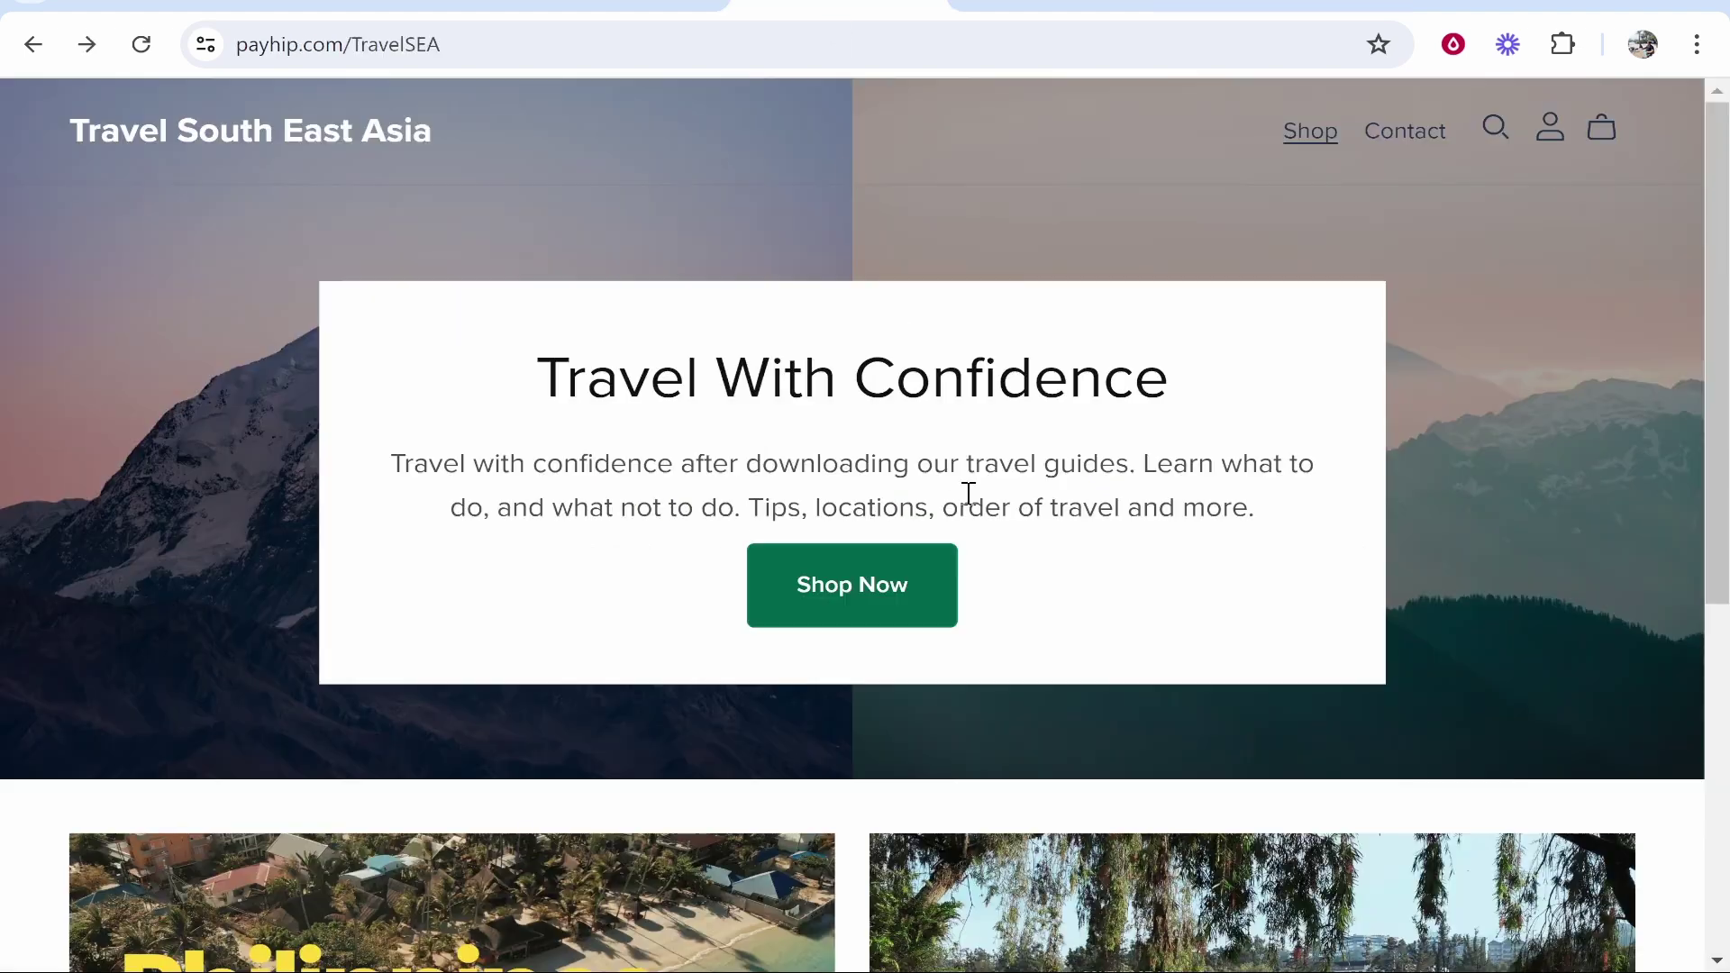
scroll(965, 490, "down", 4)
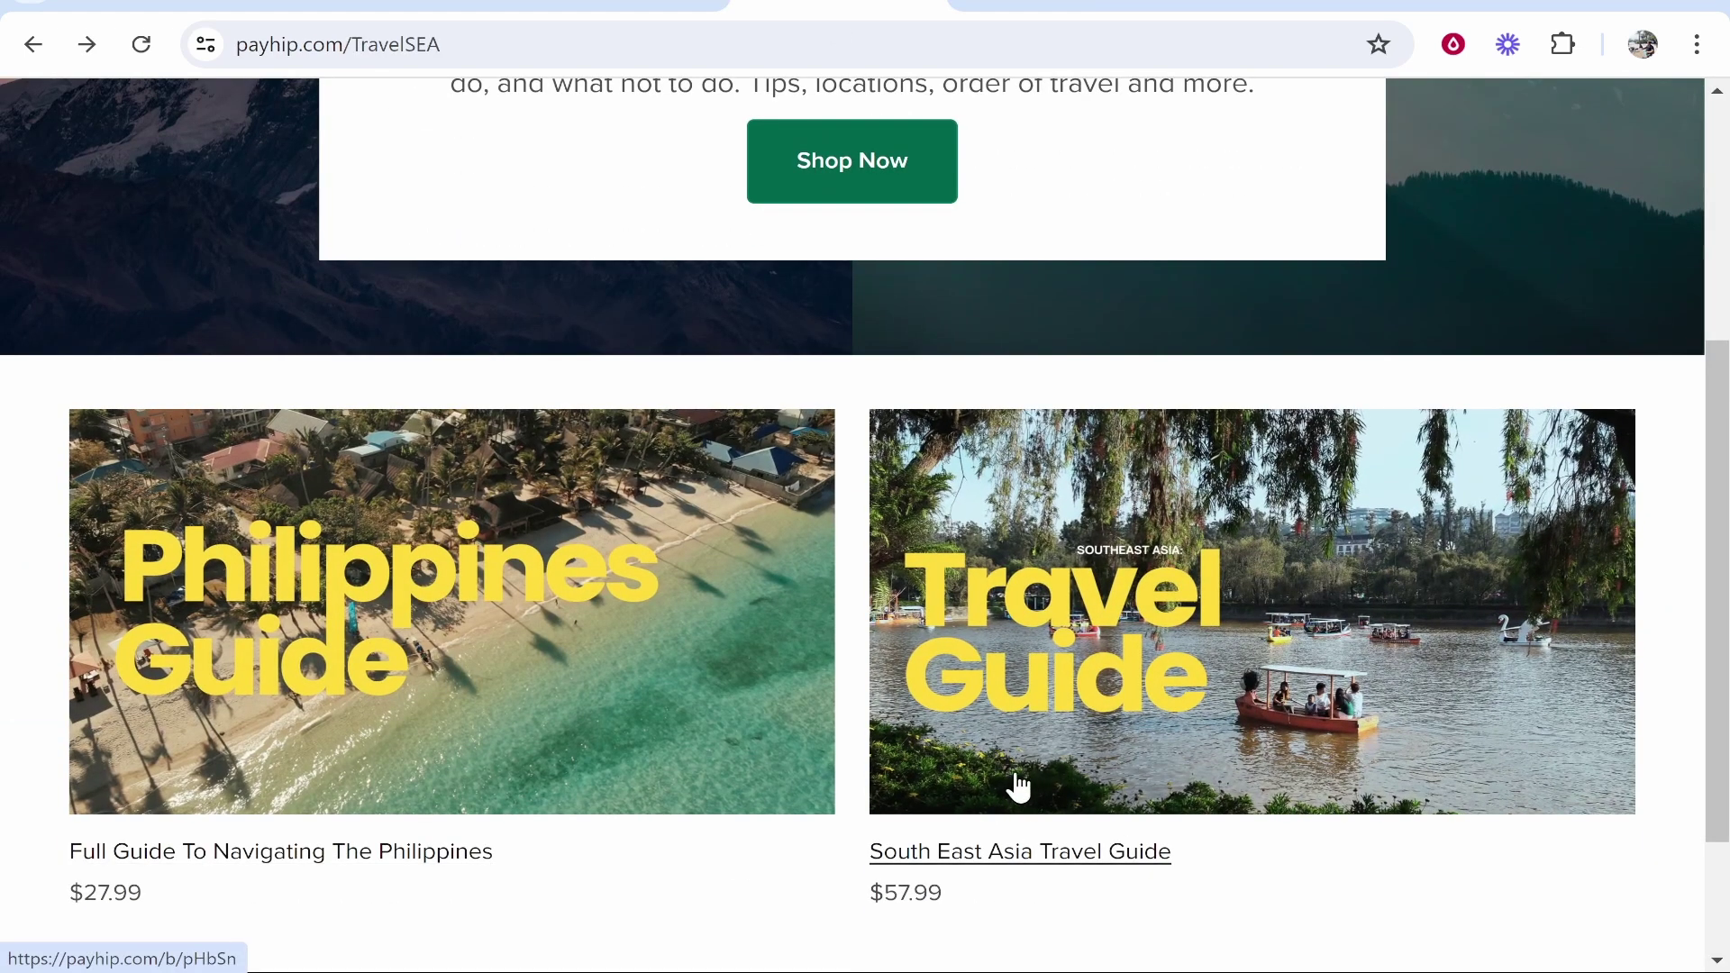
left_click(1271, 5)
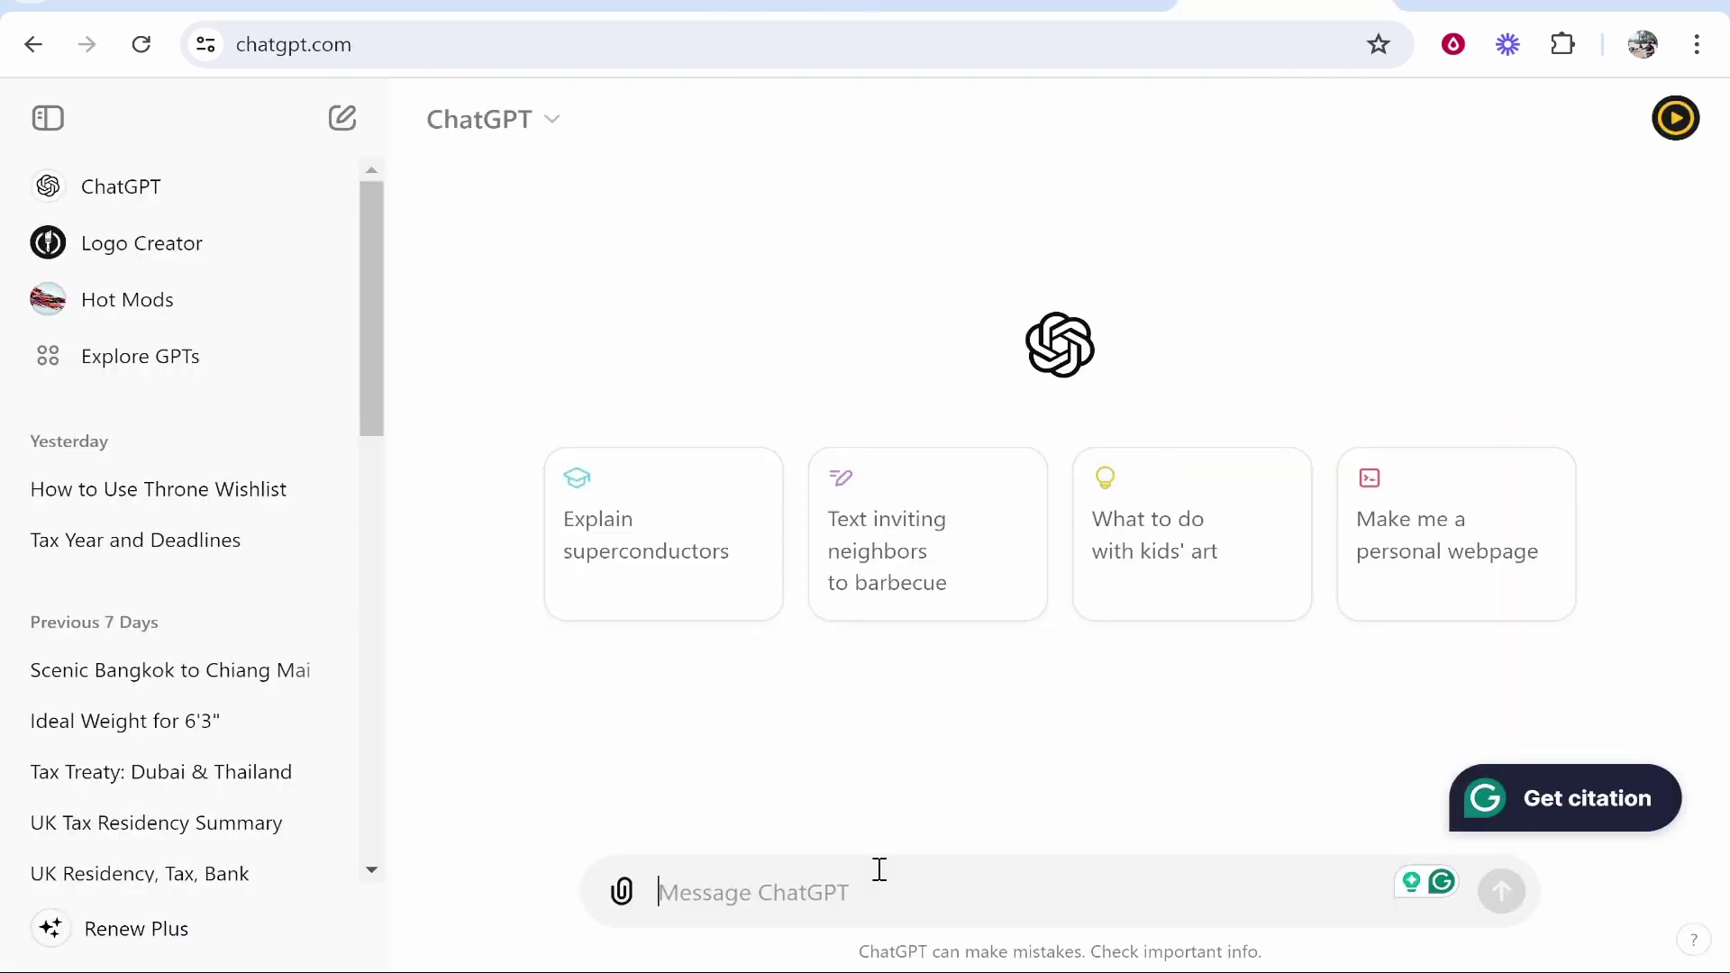
type("can y")
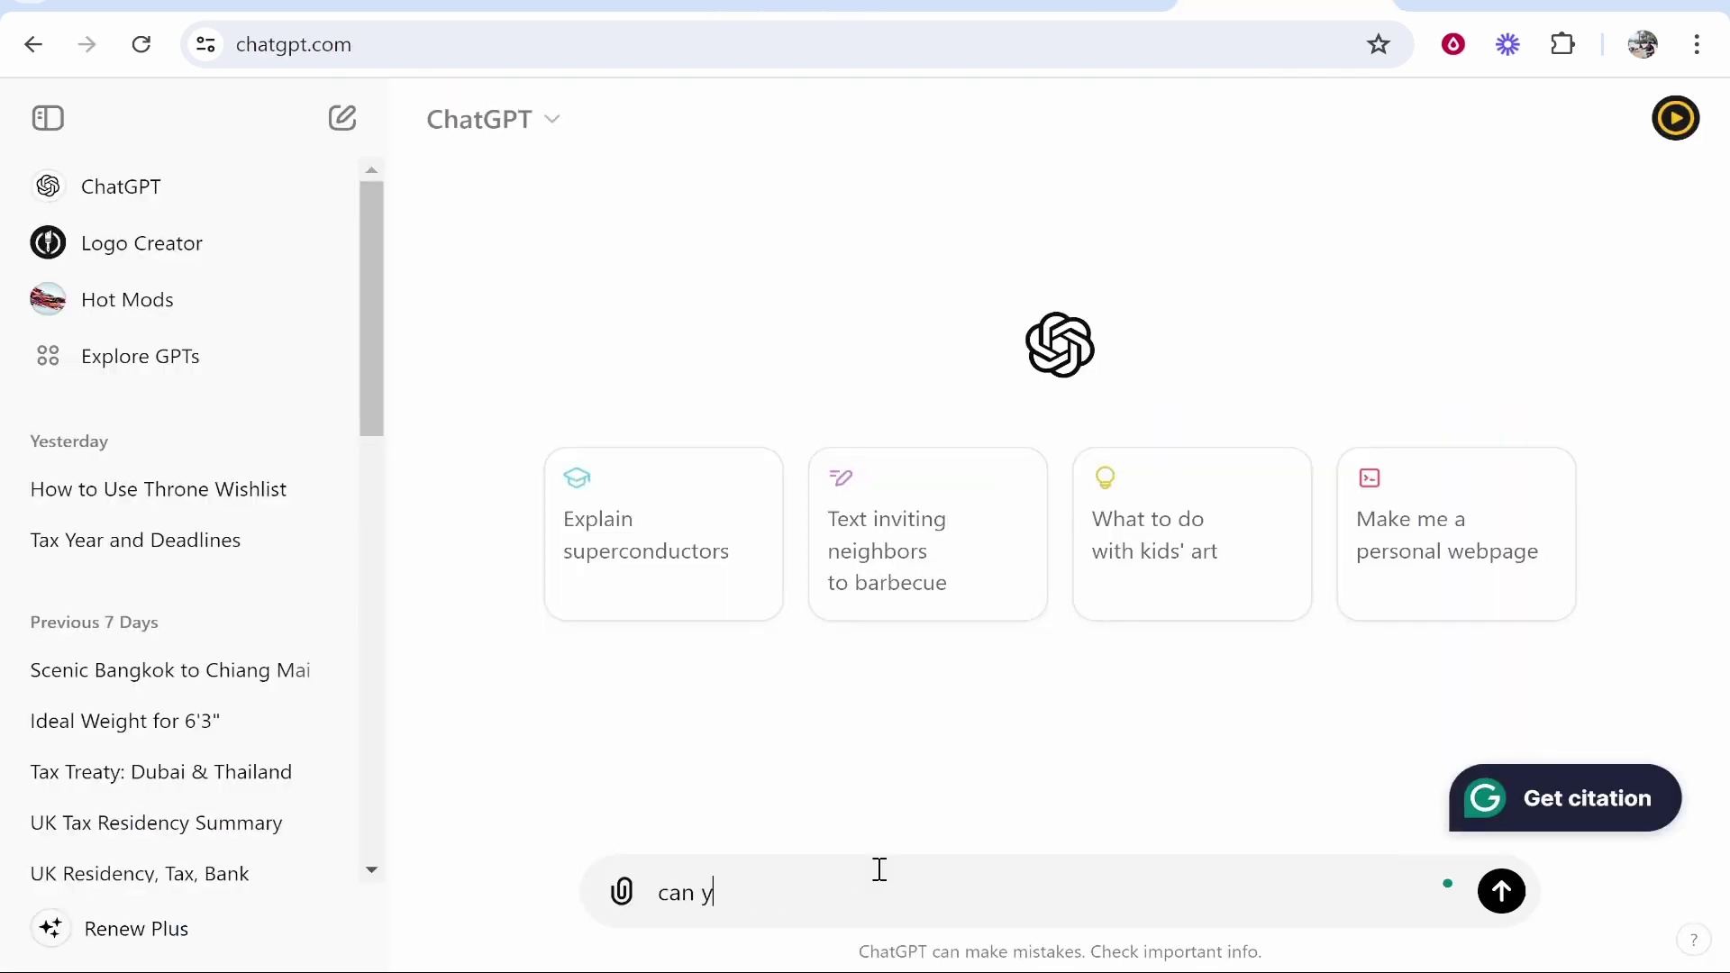
type("ou create me an ebook about ra")
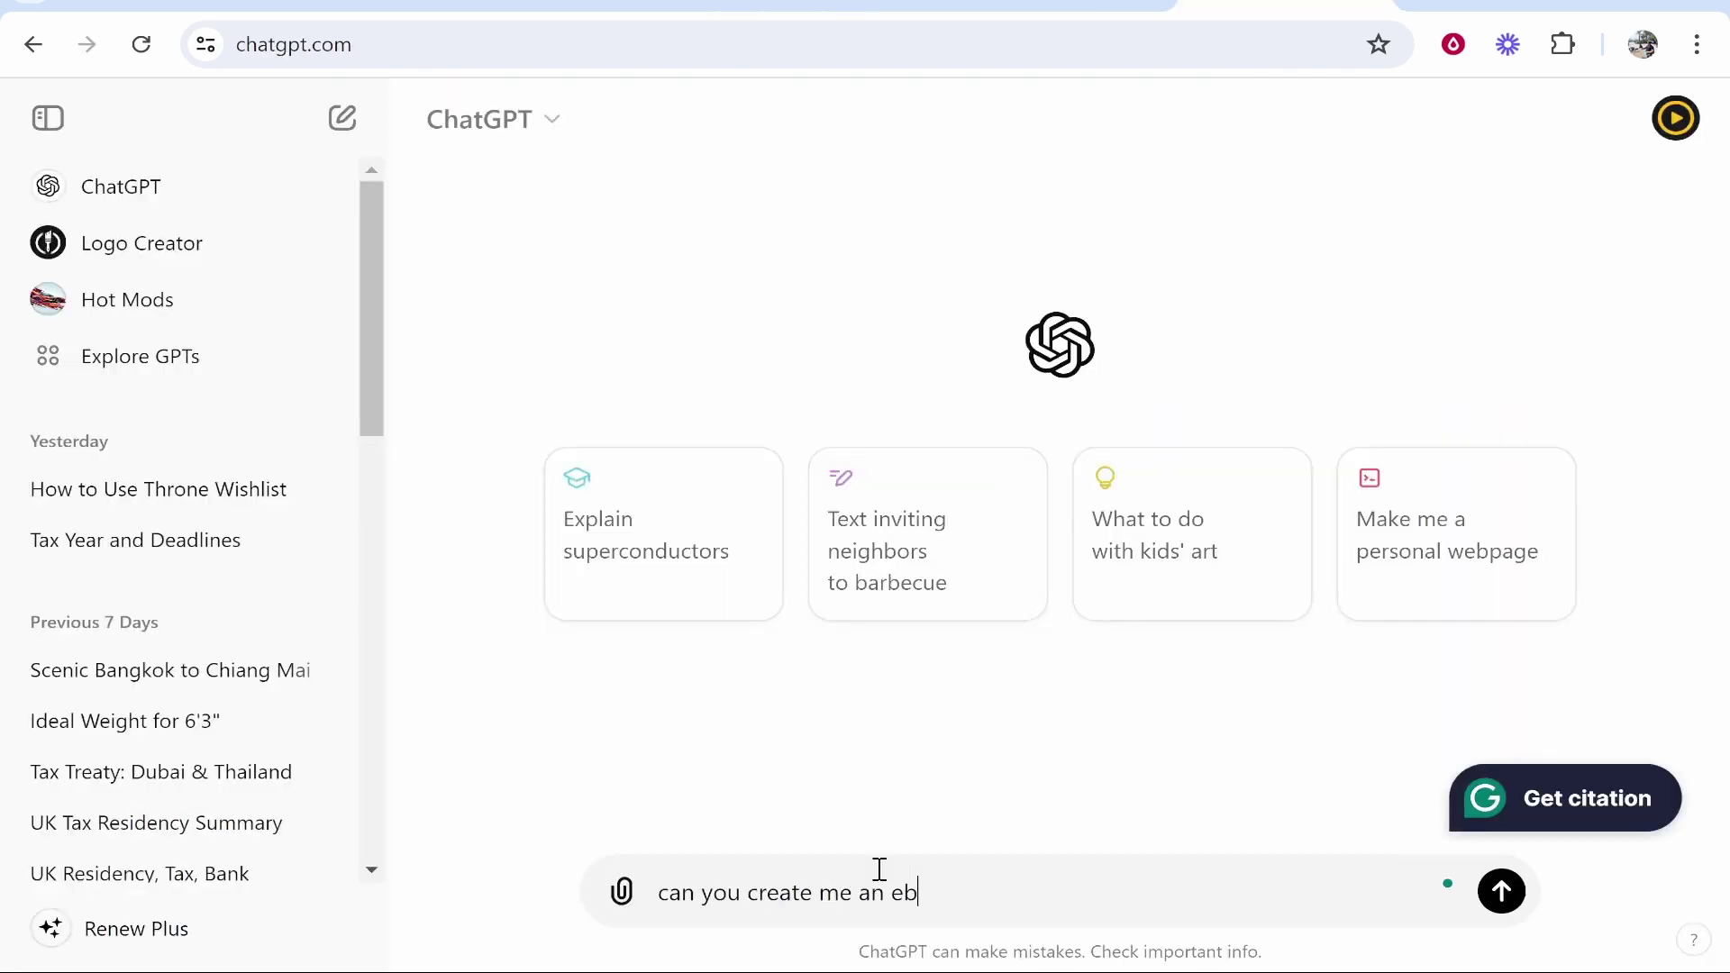
key("BackSpace")
key("BackSpace")
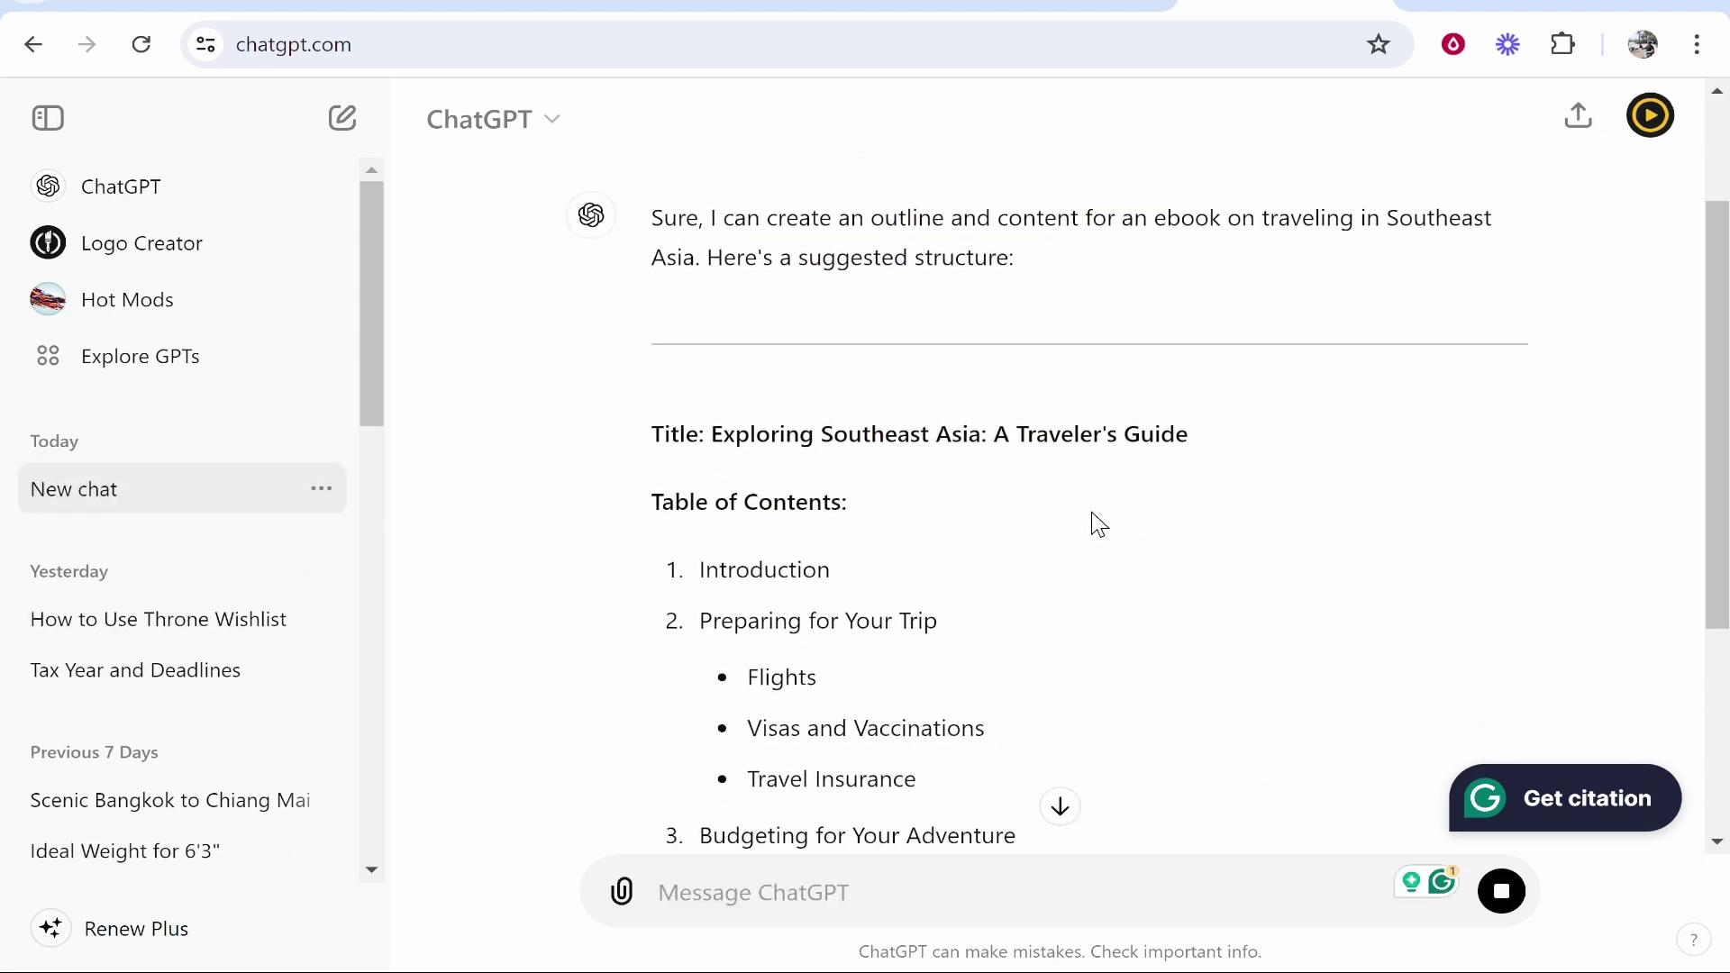
Read through the generated Southeast Asia ebook, from its title and table of contents to the budgeting, accommodation and transportation chapters
scroll(944, 563, "up", 7)
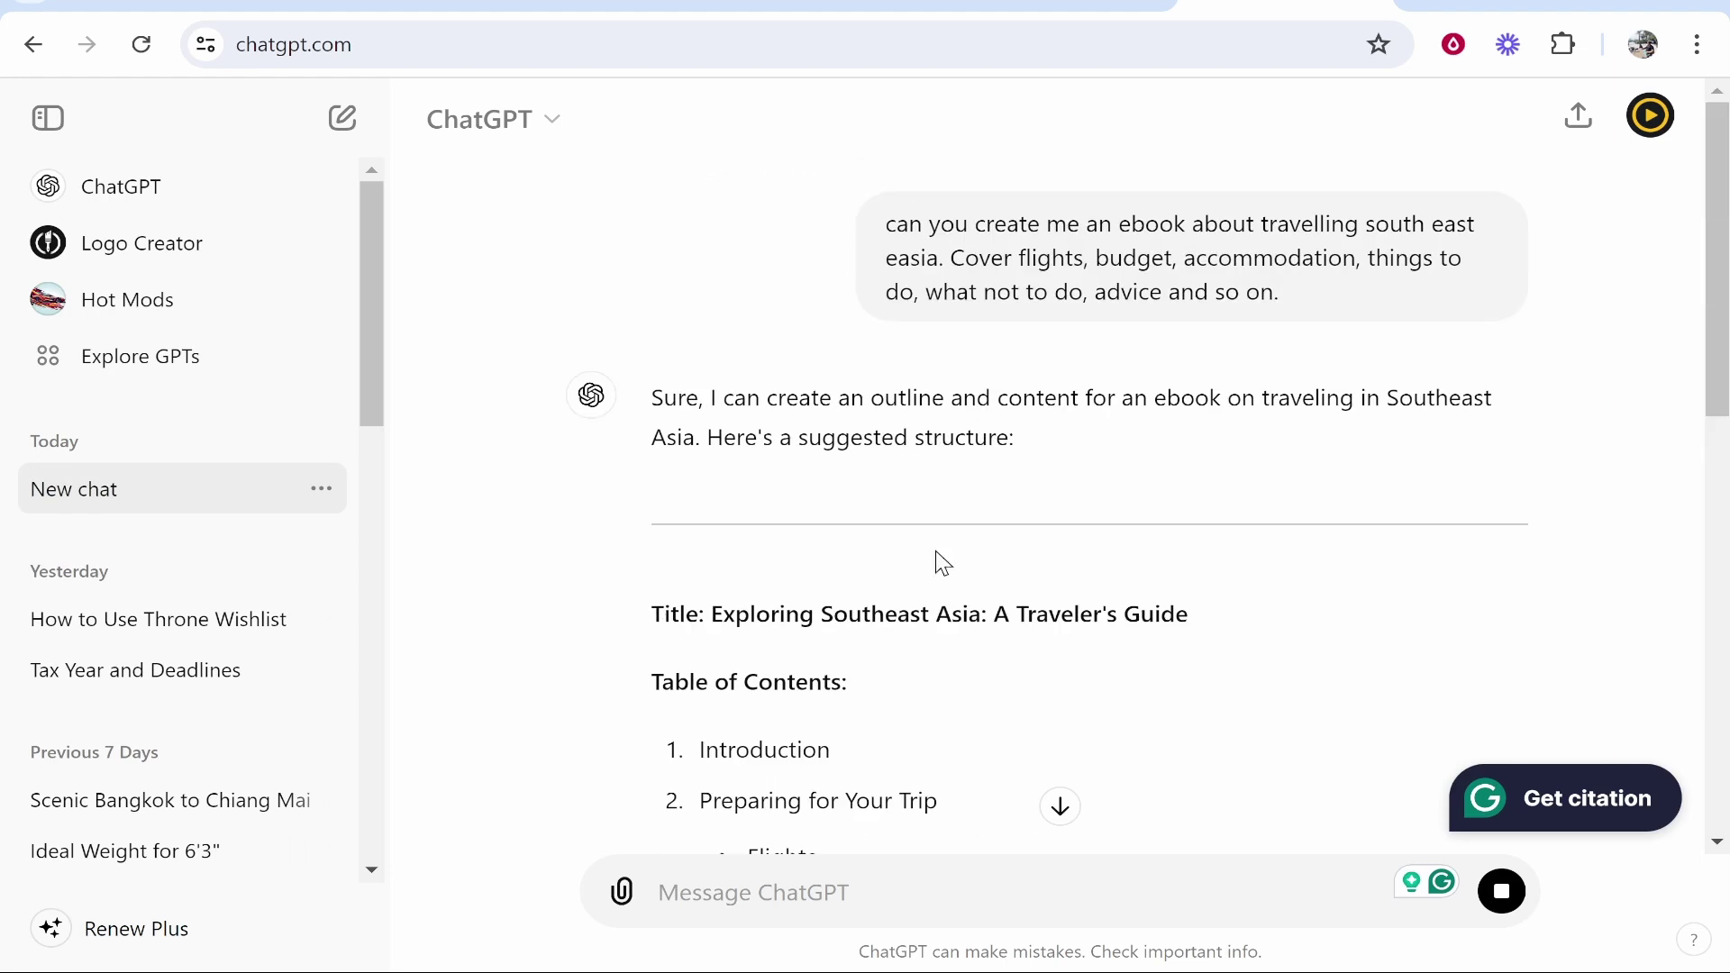
scroll(846, 609, "down", 10)
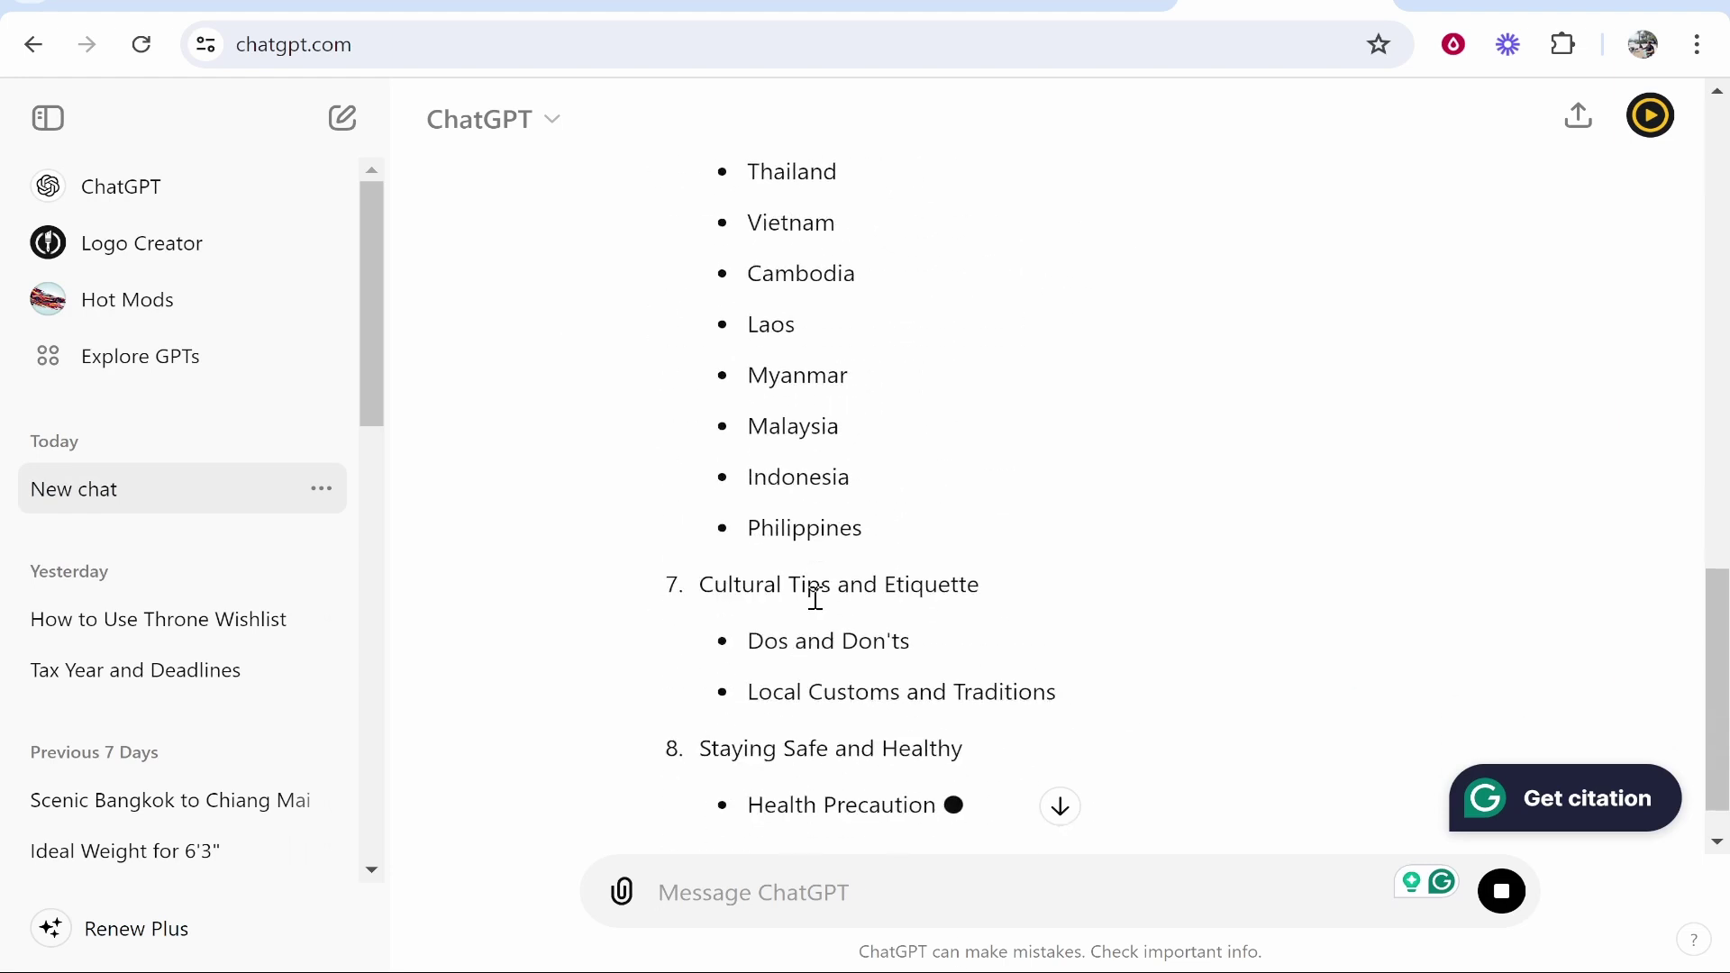
scroll(815, 599, "down", 3)
scroll(1133, 521, "down", 3)
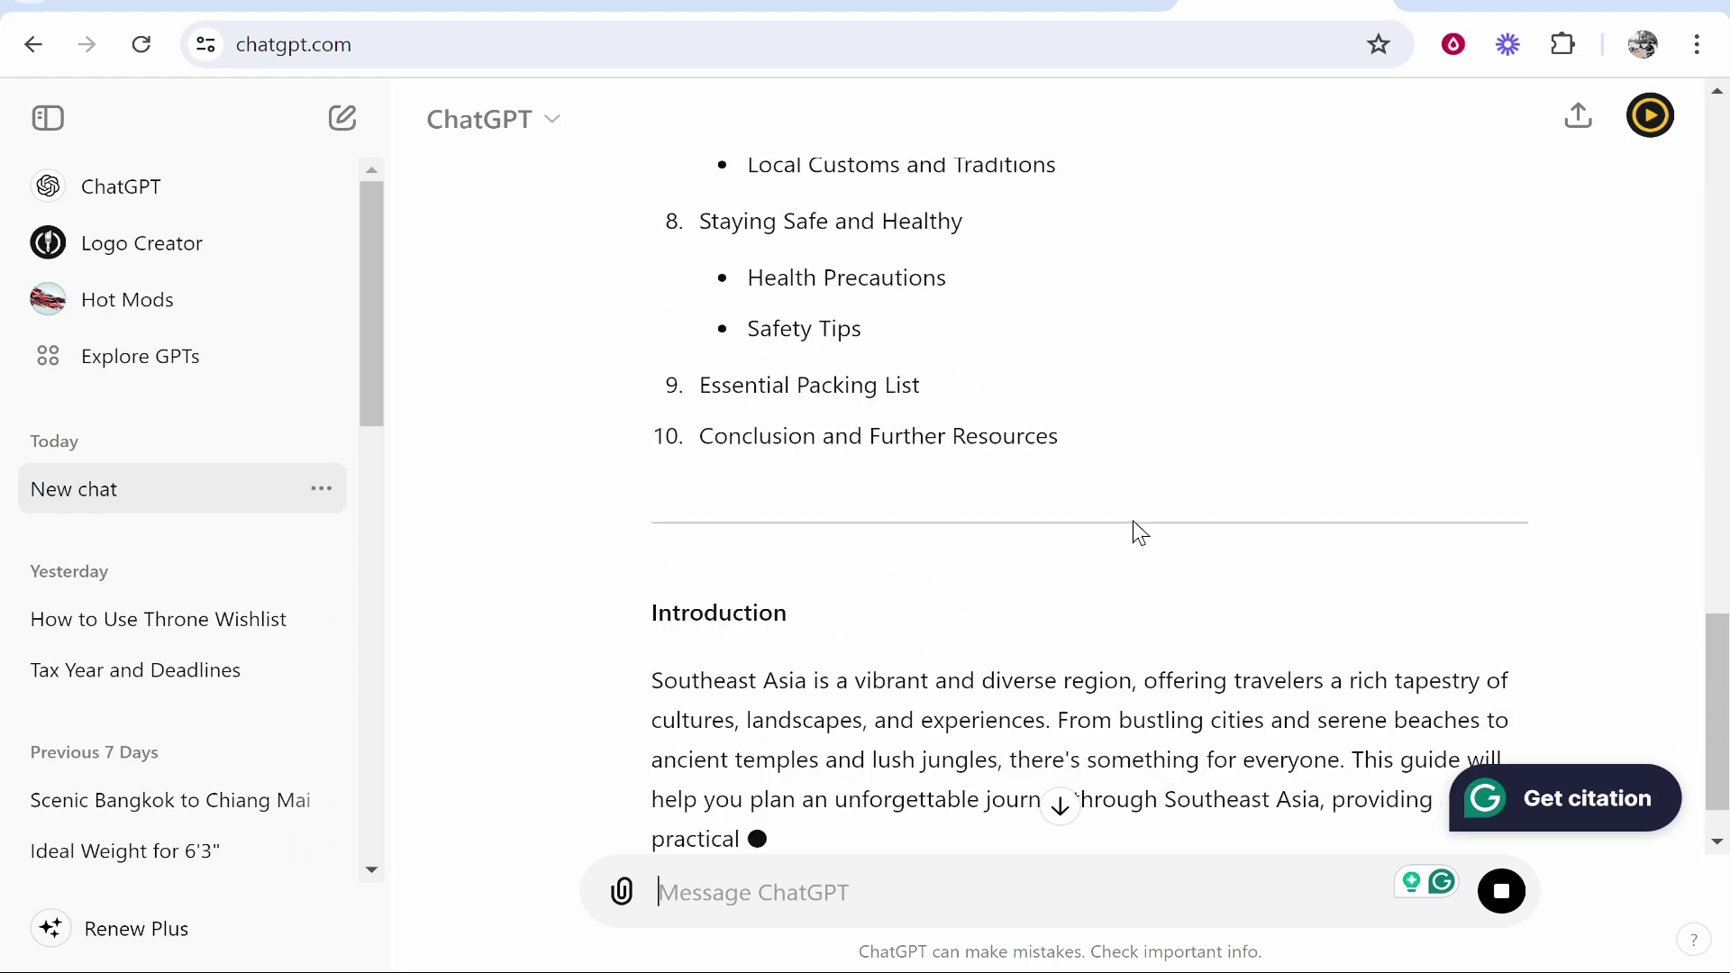
scroll(1133, 521, "down", 3)
scroll(1147, 532, "up", 10)
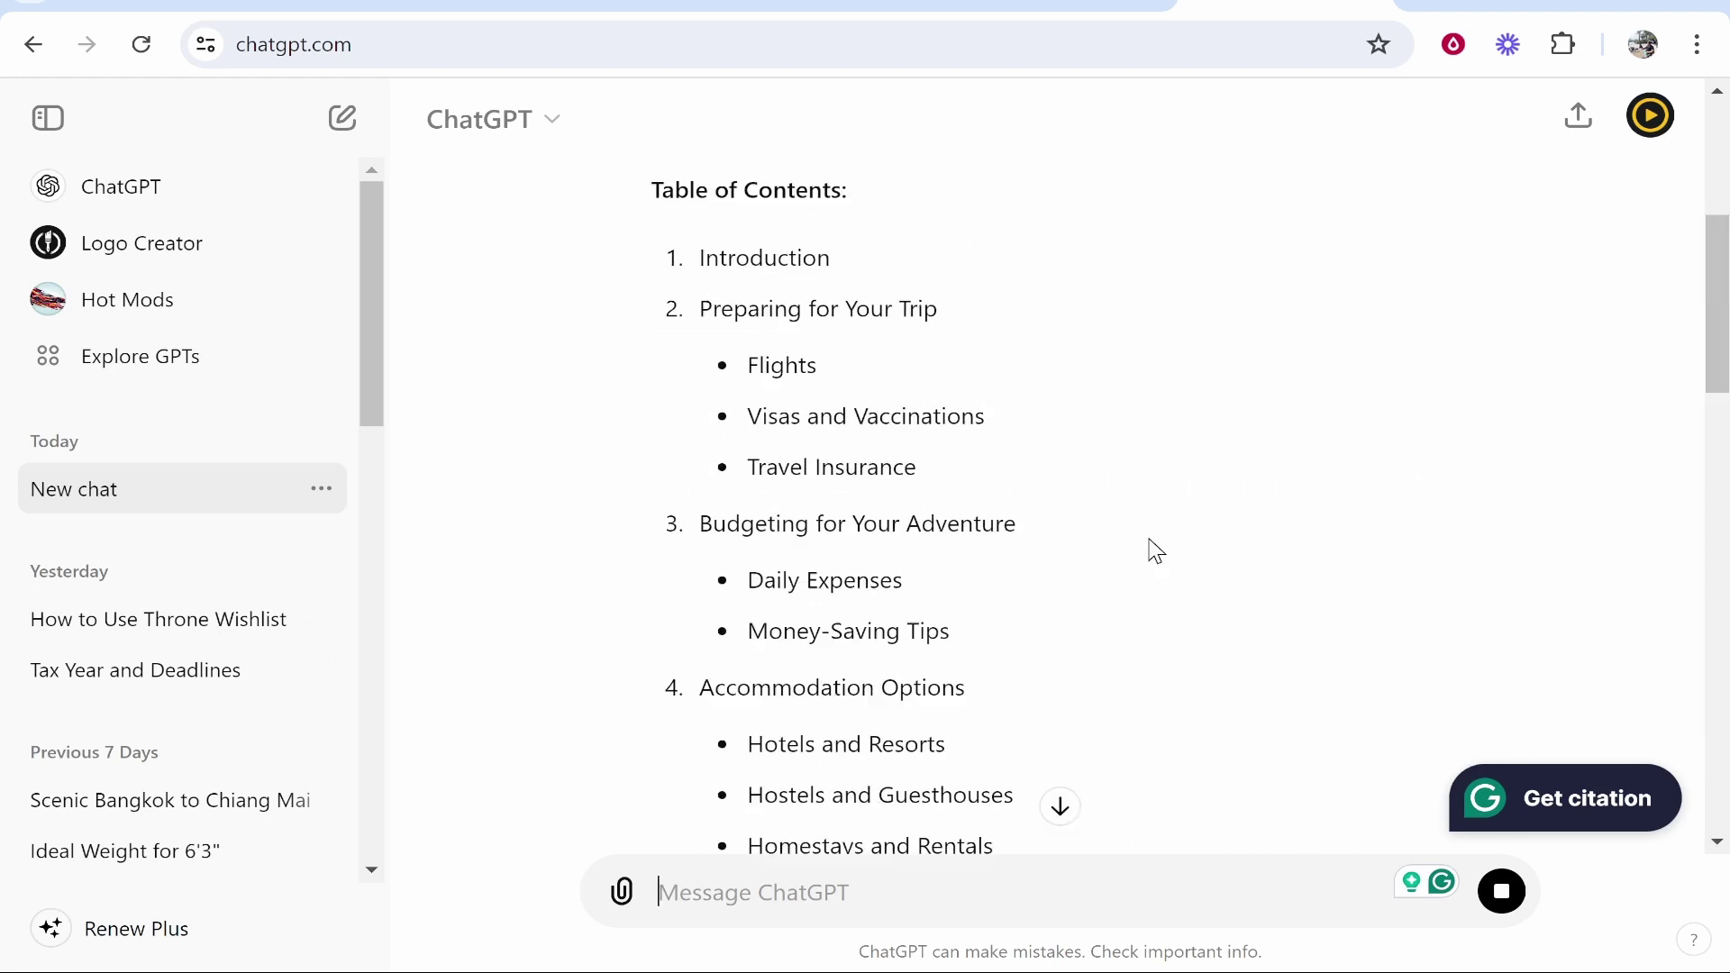
scroll(1156, 551, "up", 5)
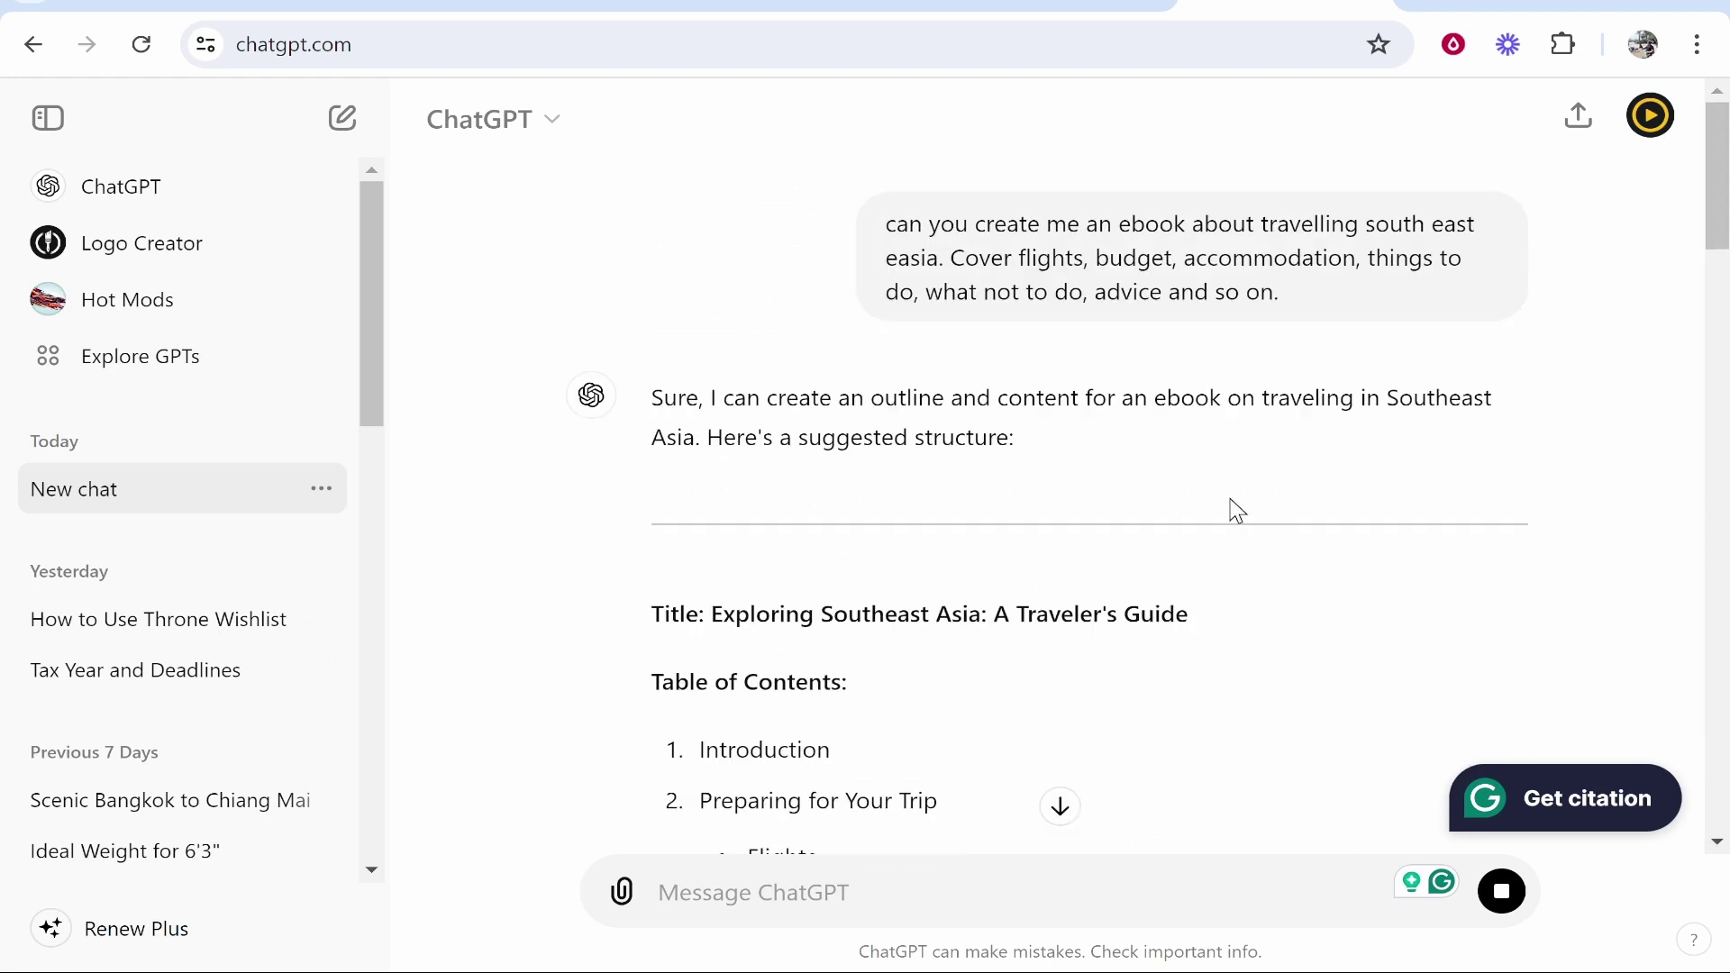
scroll(1231, 505, "down", 3)
scroll(1230, 569, "up", 3)
scroll(1203, 591, "down", 5)
scroll(1204, 590, "down", 7)
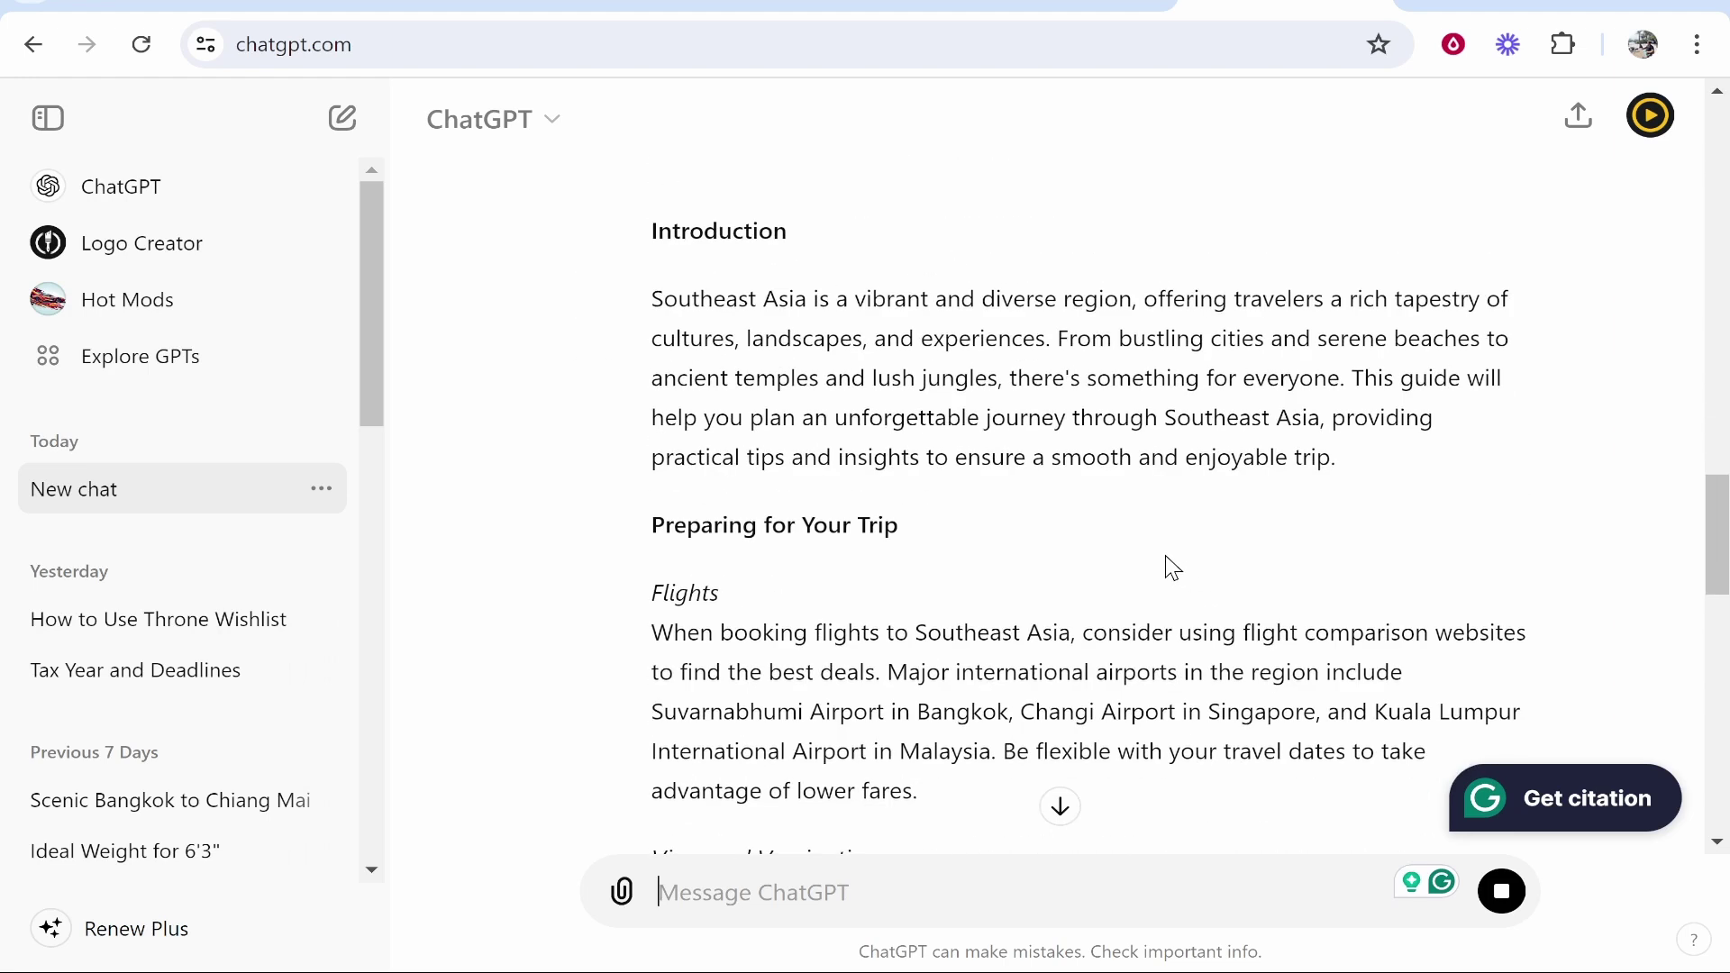
scroll(988, 445, "down", 10)
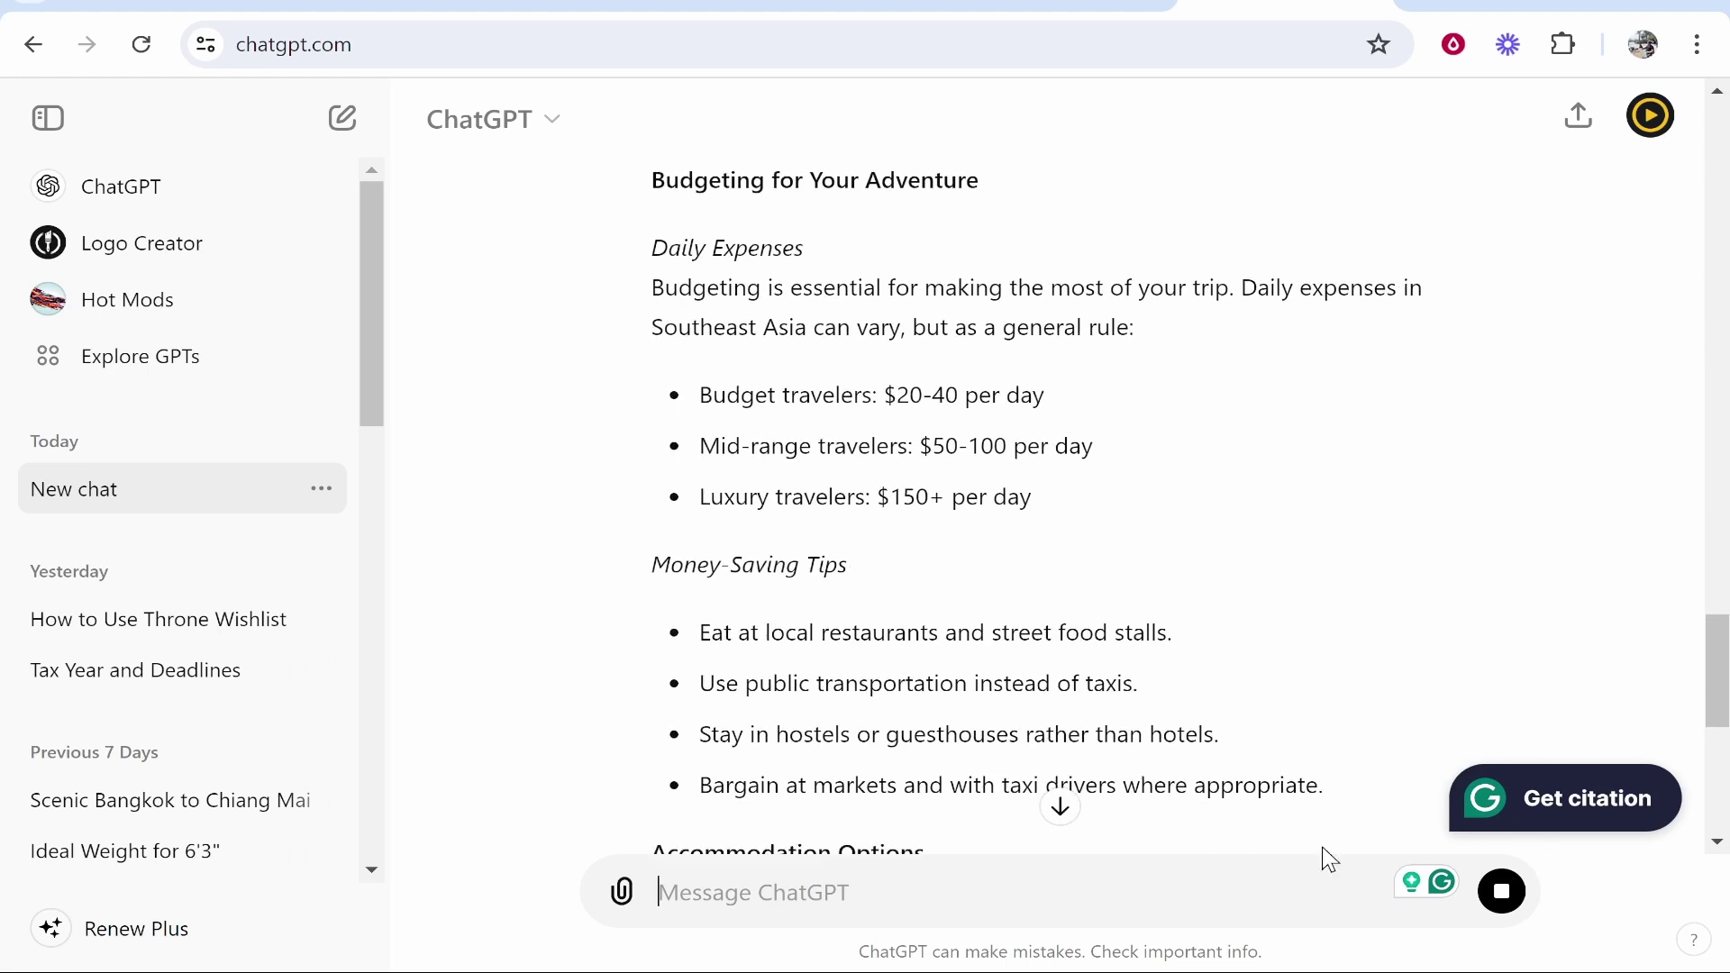
scroll(827, 602, "down", 8)
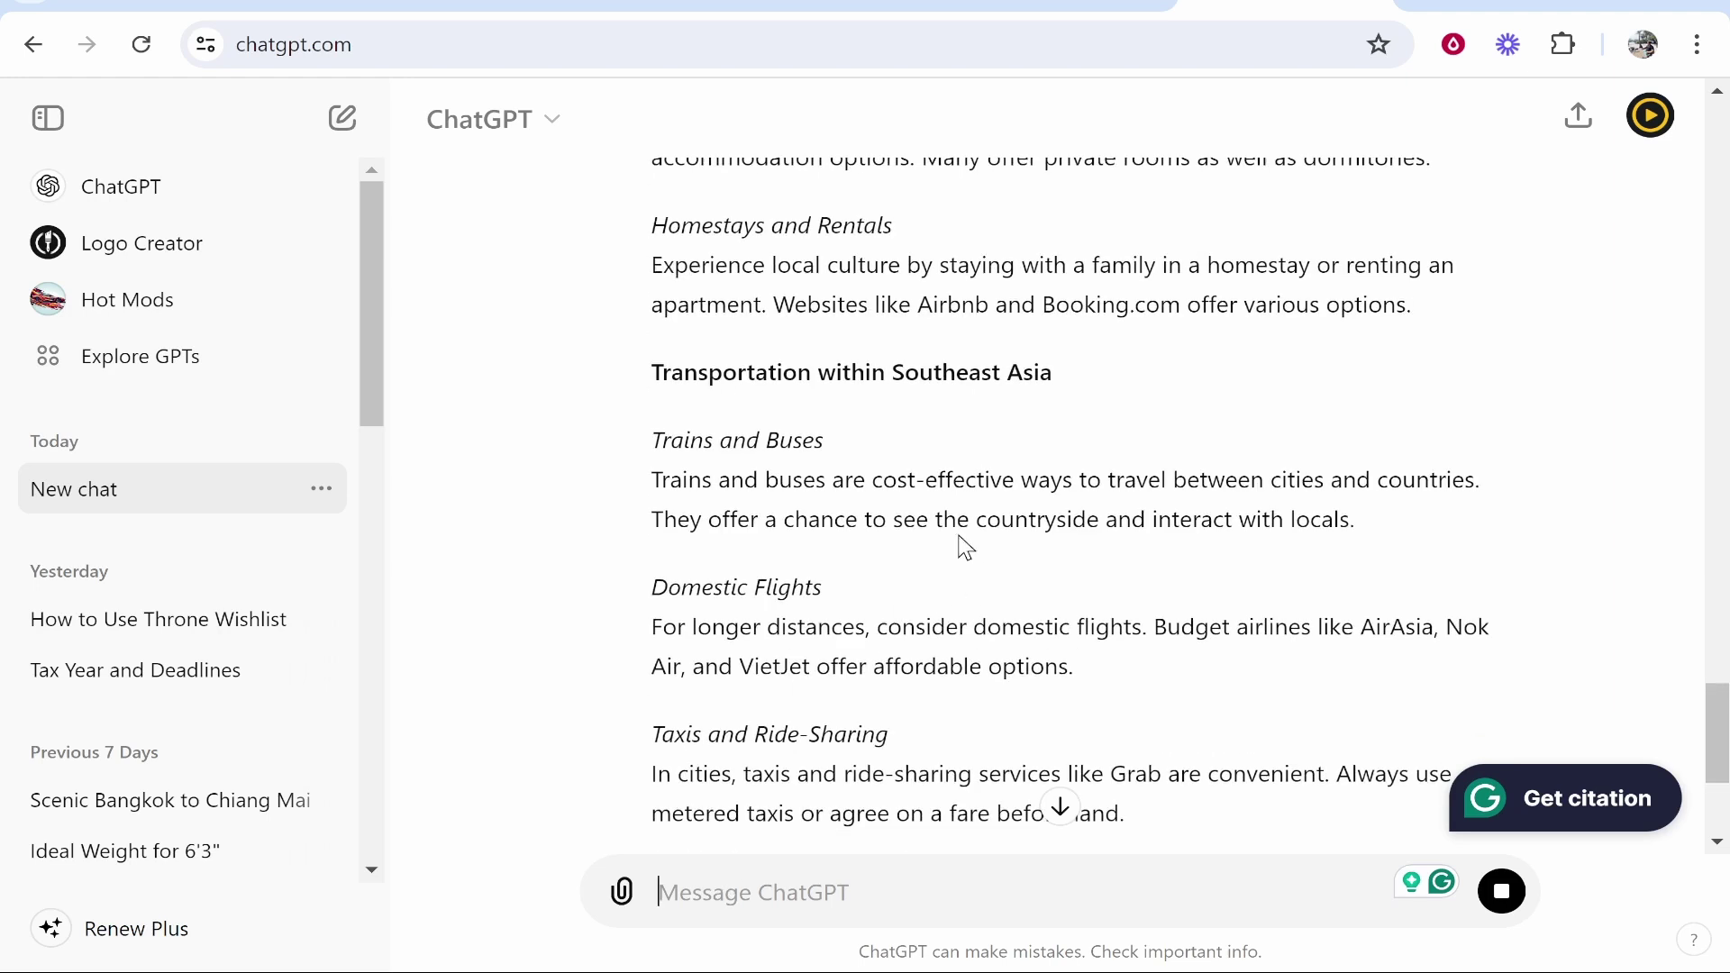
scroll(958, 437, "down", 10)
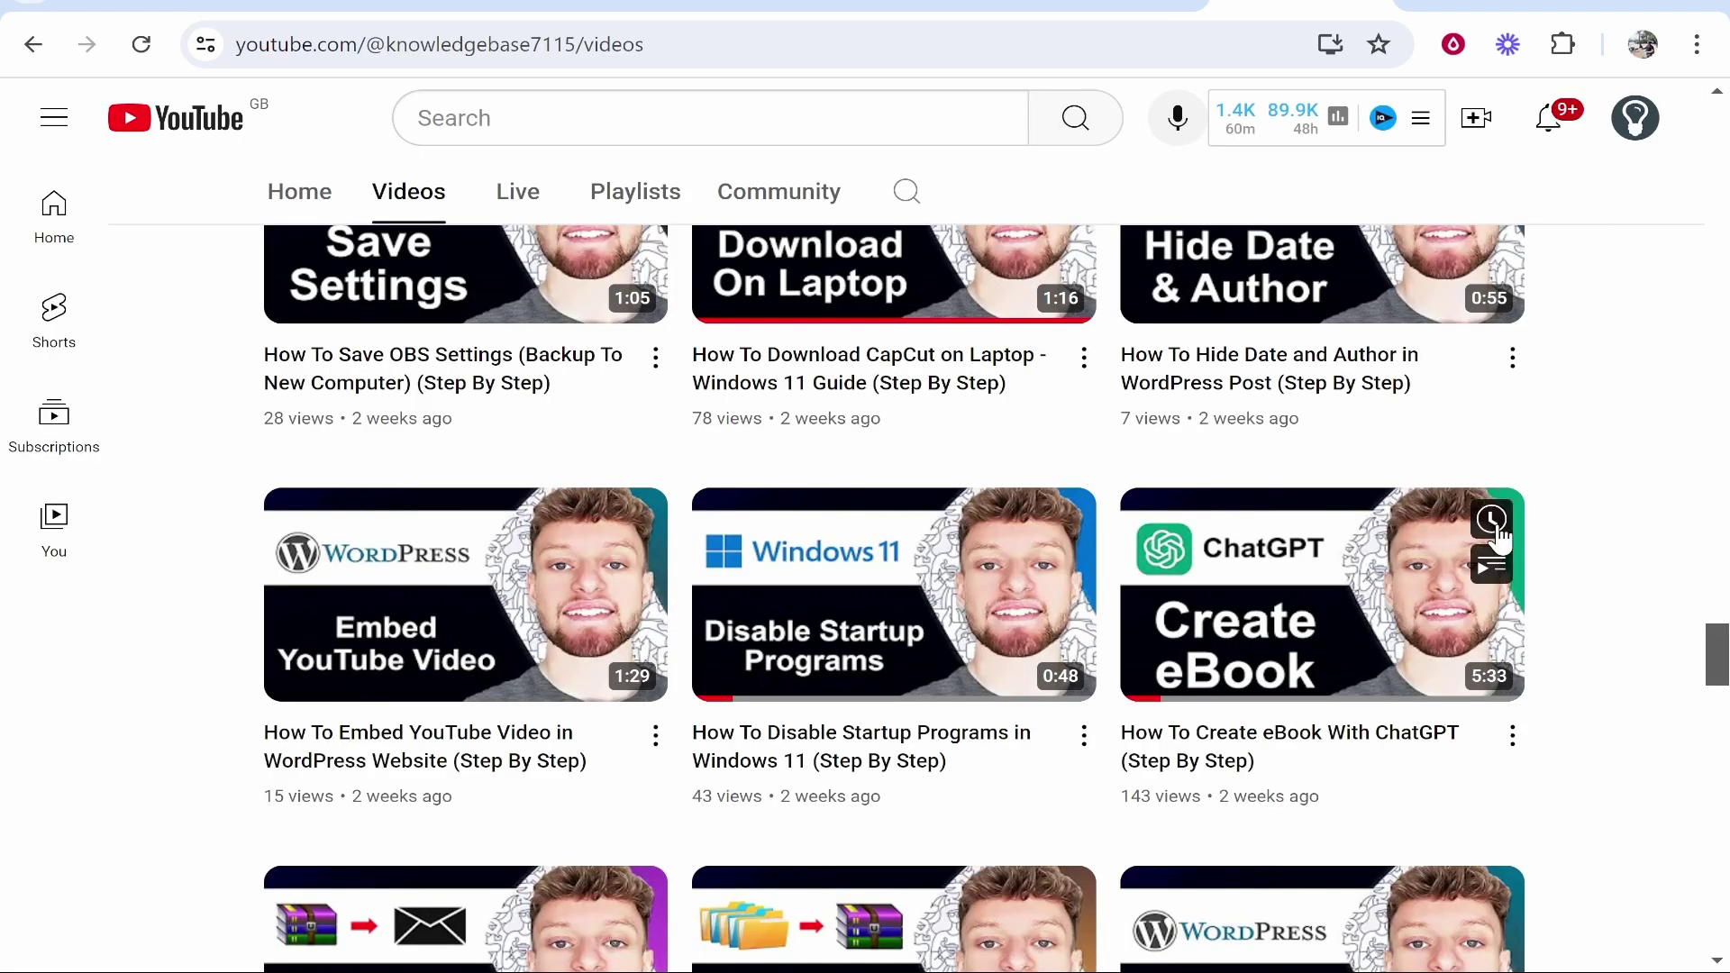
Switch to YouTube and search for "how to create an ebook with chatgpt", refining the search with "knowledgebase"
mouse_move(1309, 765)
left_click(710, 112)
type("how to cre")
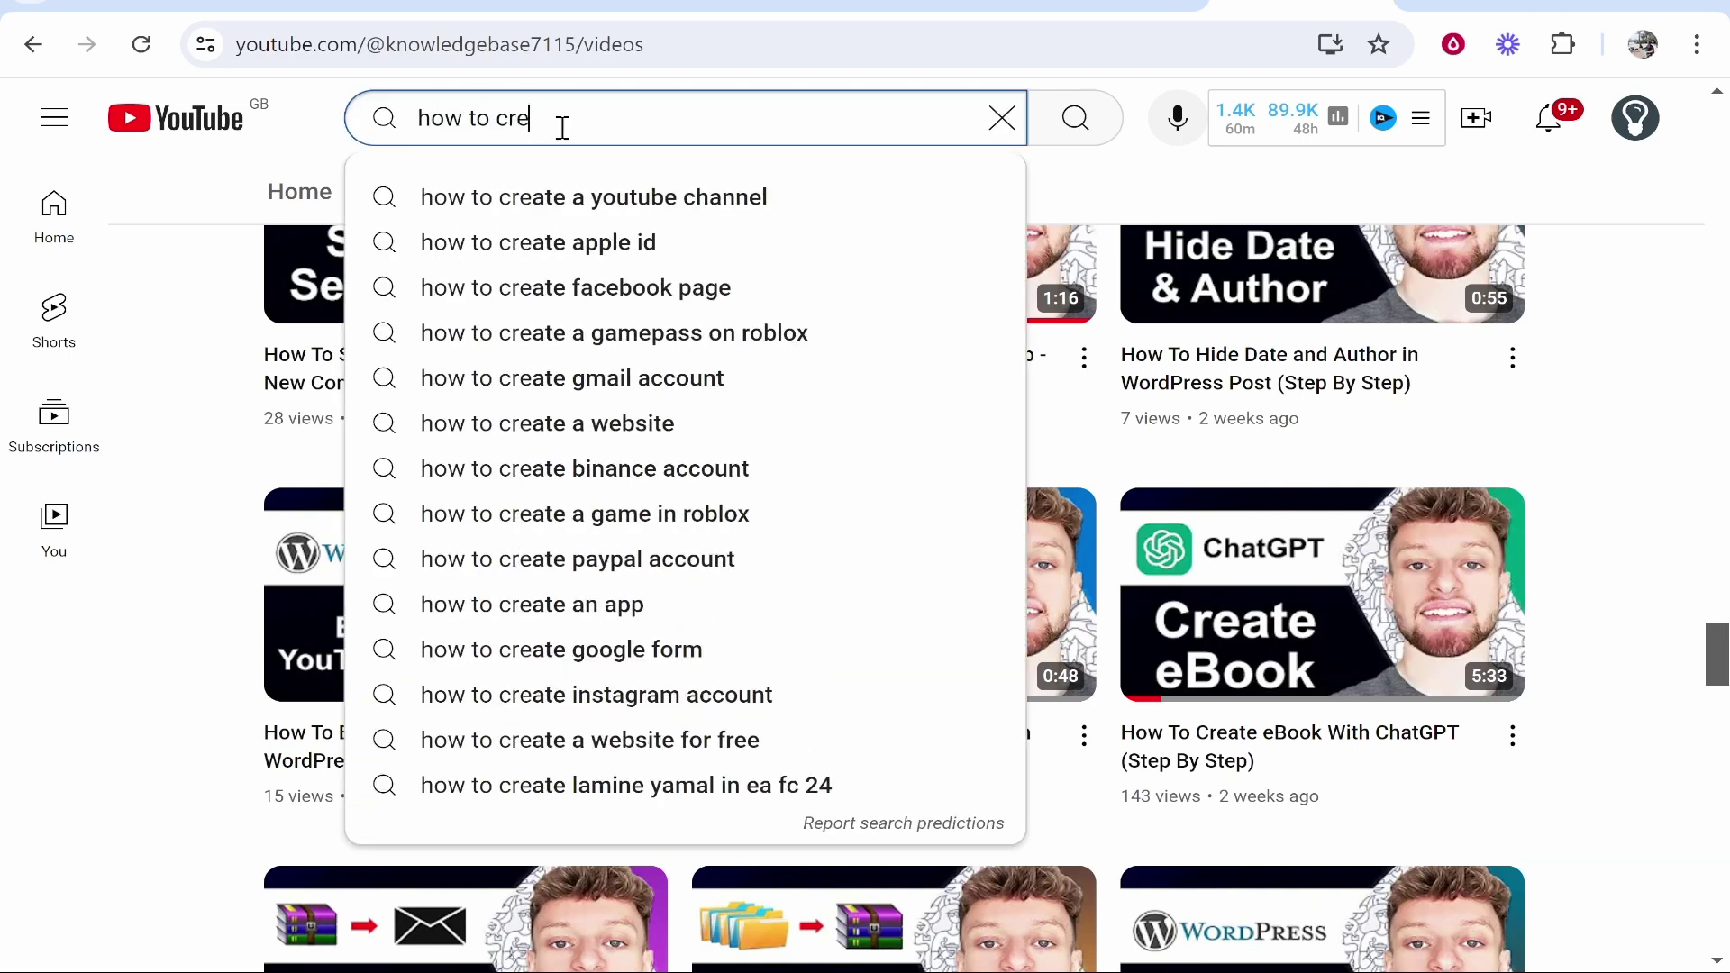
type("ate an ebook with chatgb")
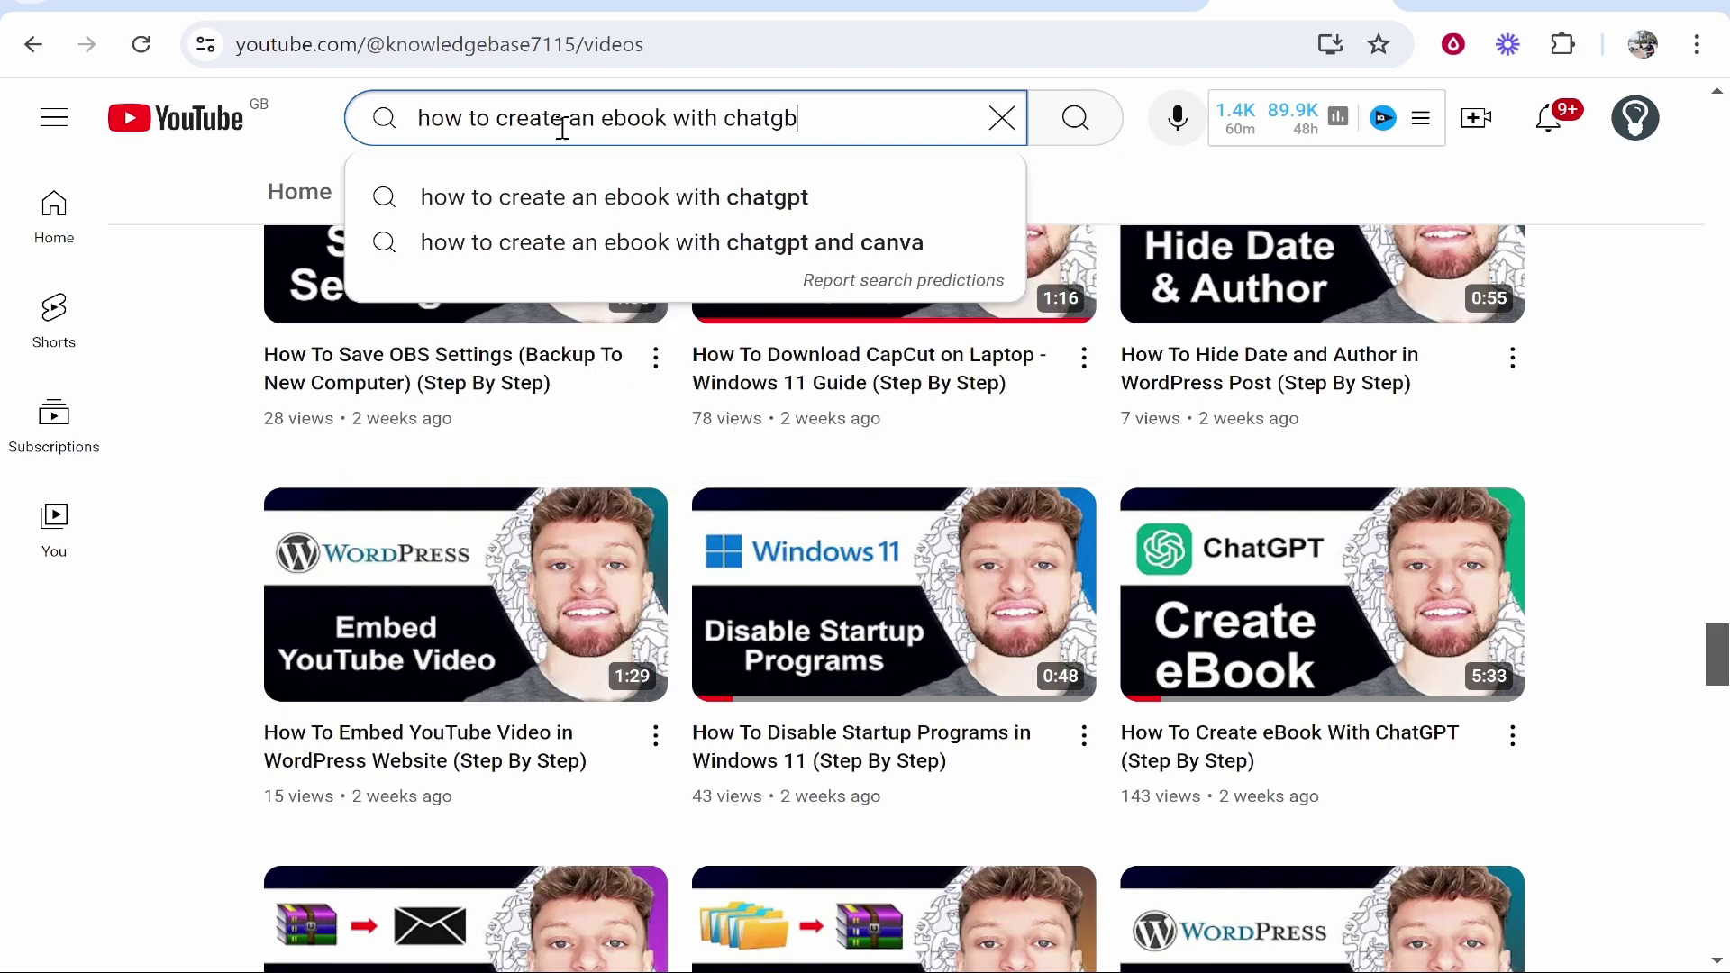
key("Down")
key("Return")
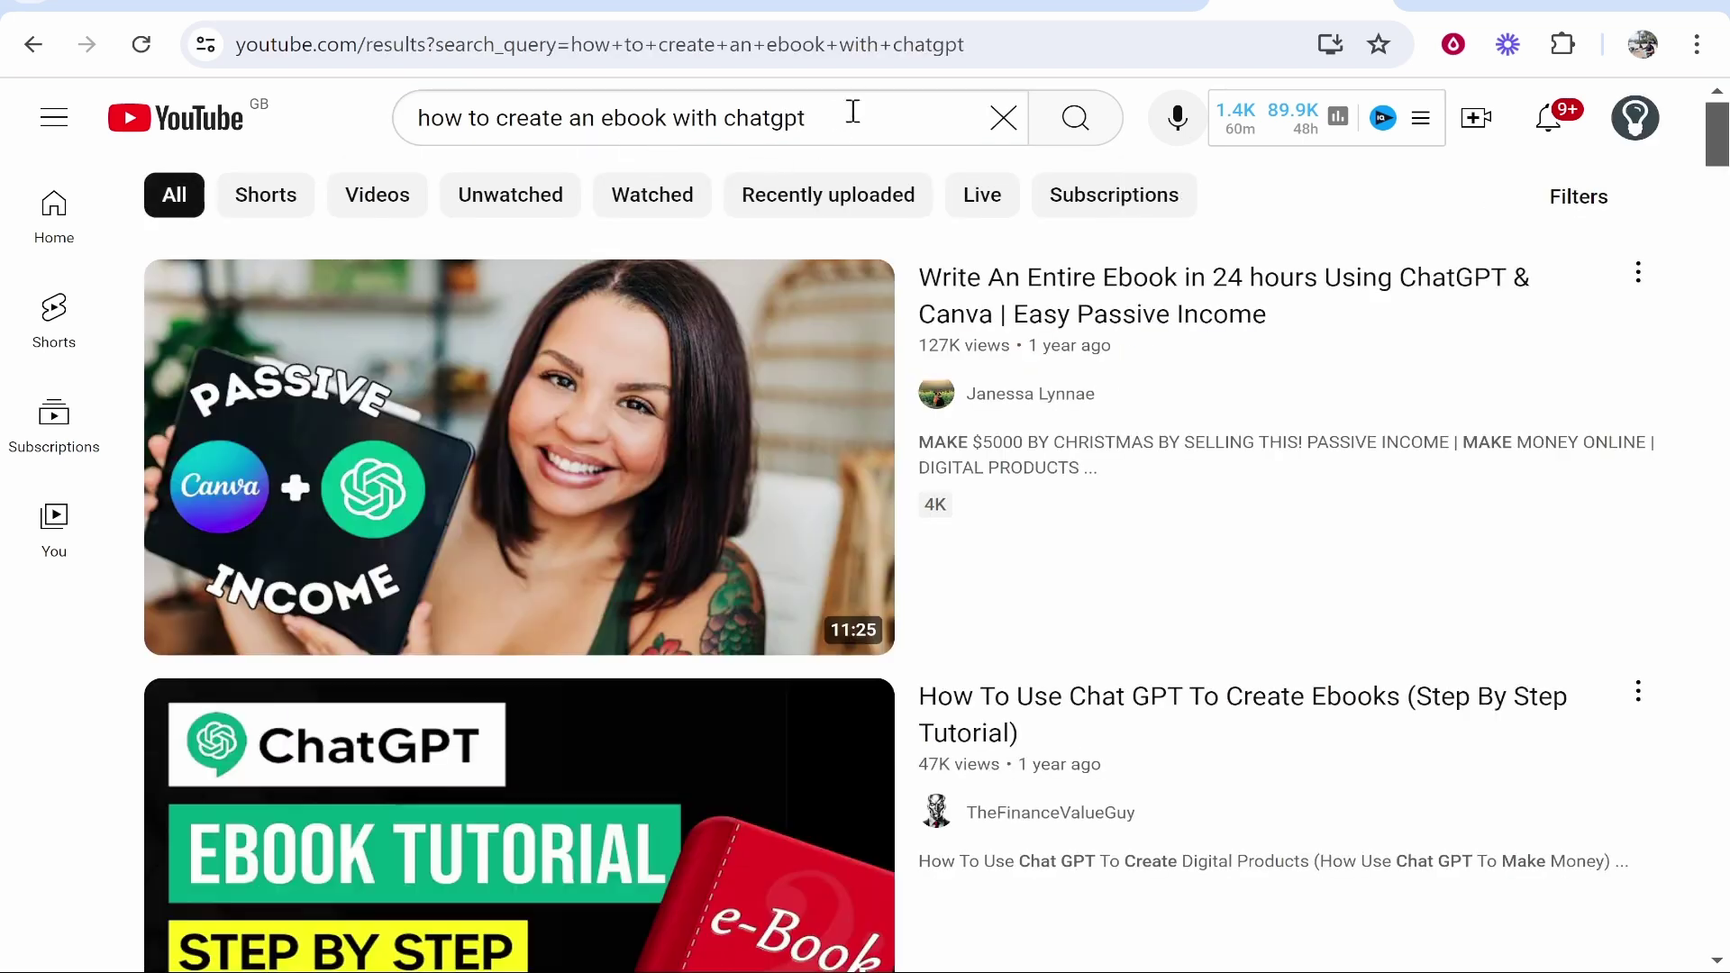
left_click(859, 109)
type("knowledgebase")
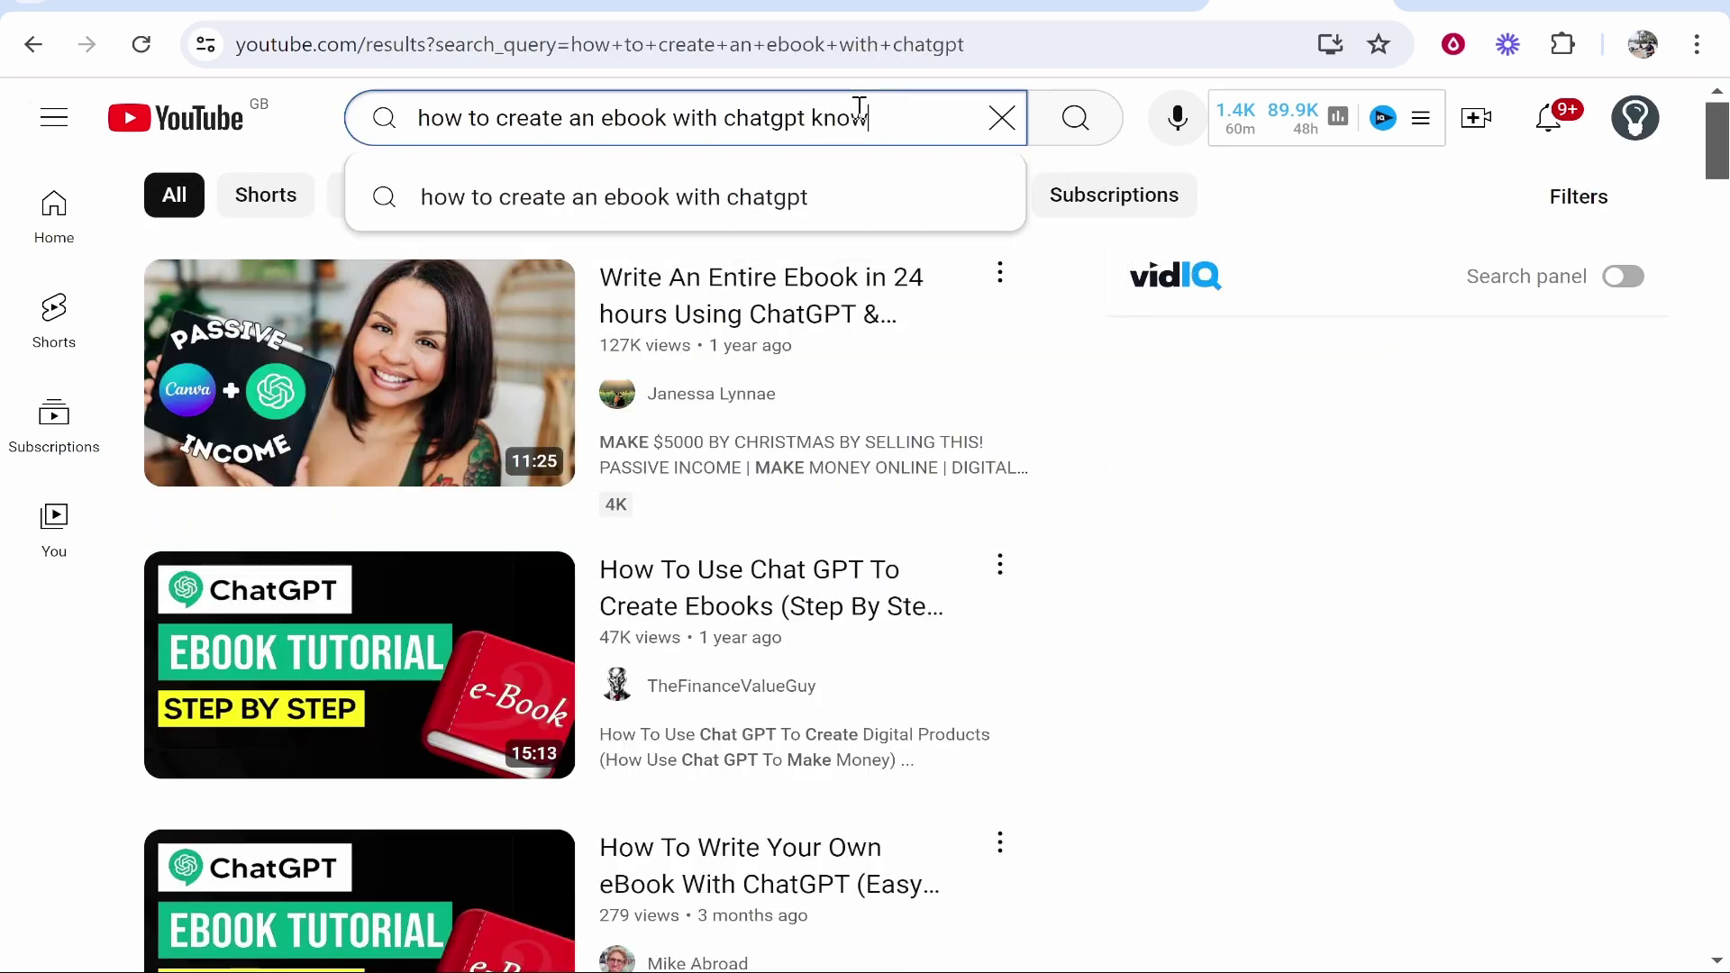
key("Return")
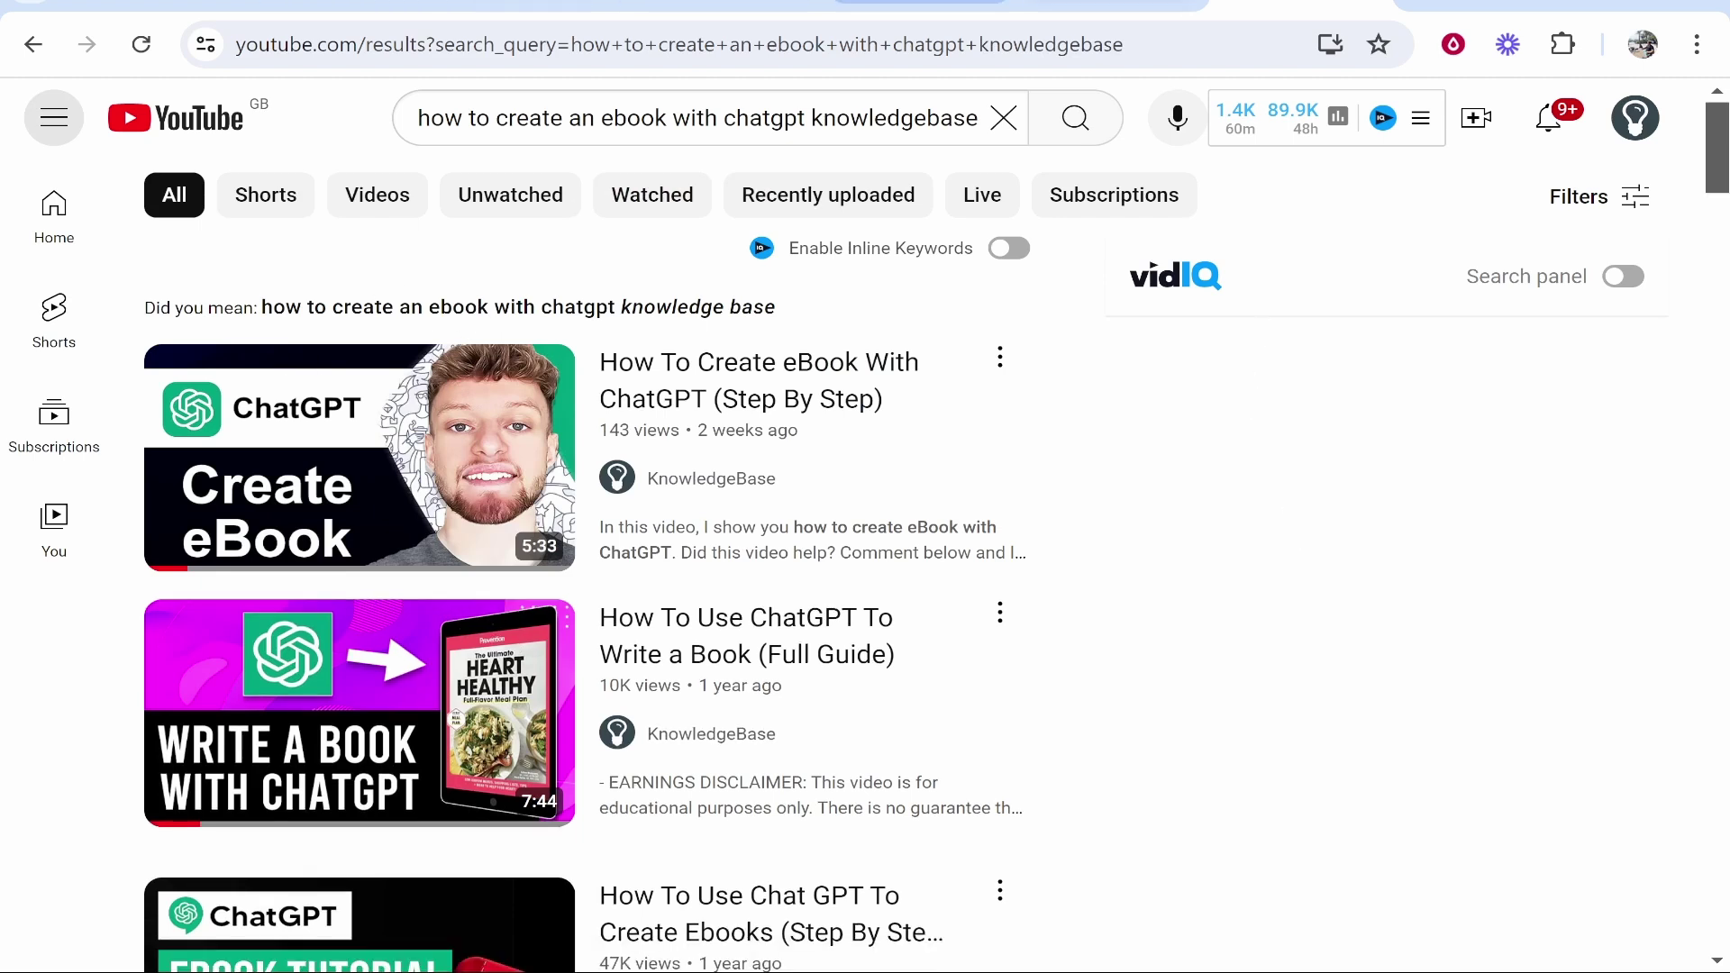
Return to Payhip's digital product form and upload Example Document-merged (1).pdf from the Desktop as the product file
key("ctrl+shift+Tab")
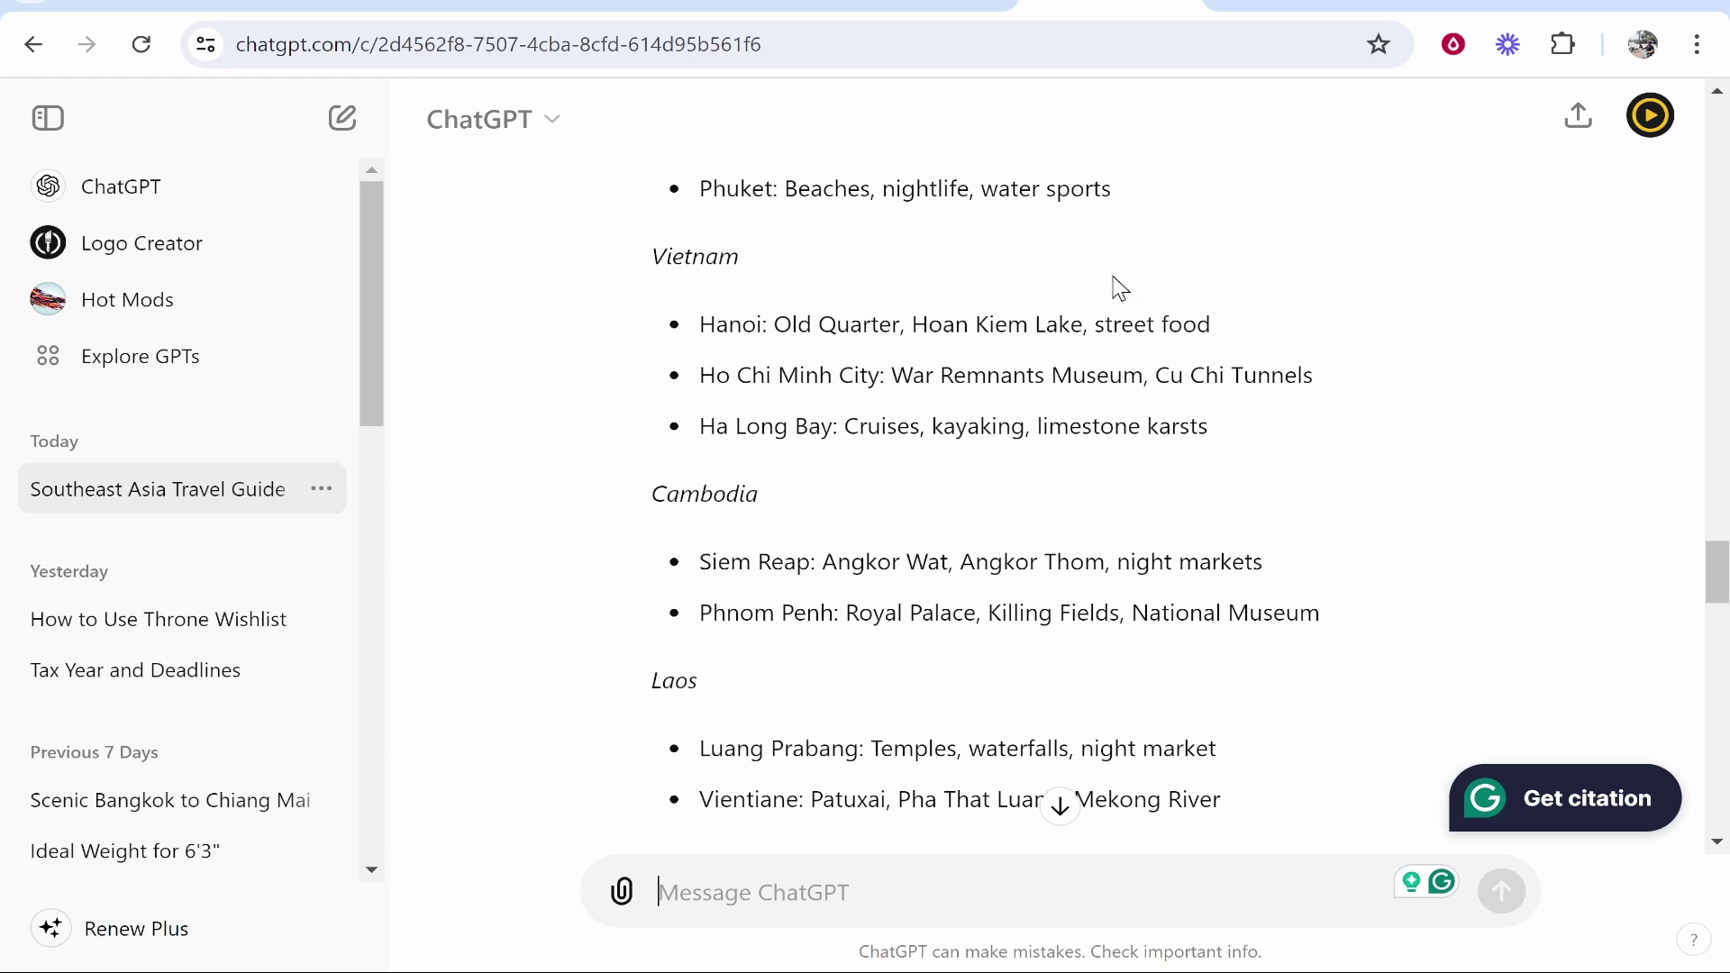
key("ctrl+shift+Tab")
key("ctrl+shift+Tab")
key("ctrl+shift+Tab")
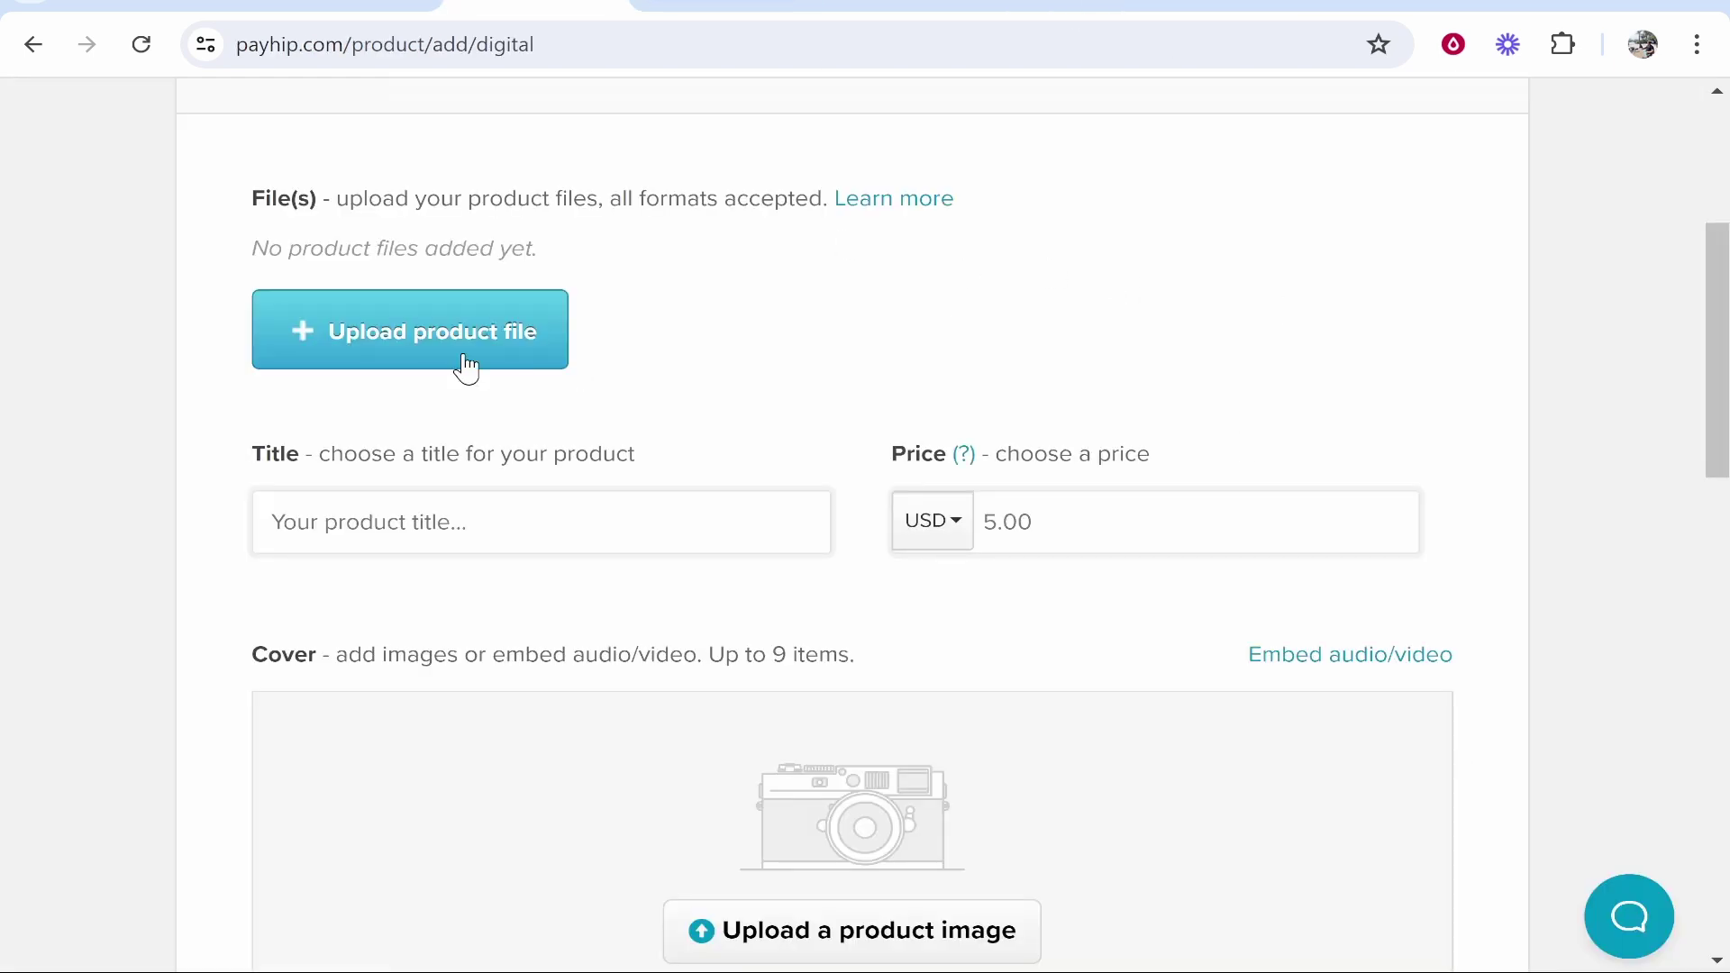
left_click(416, 342)
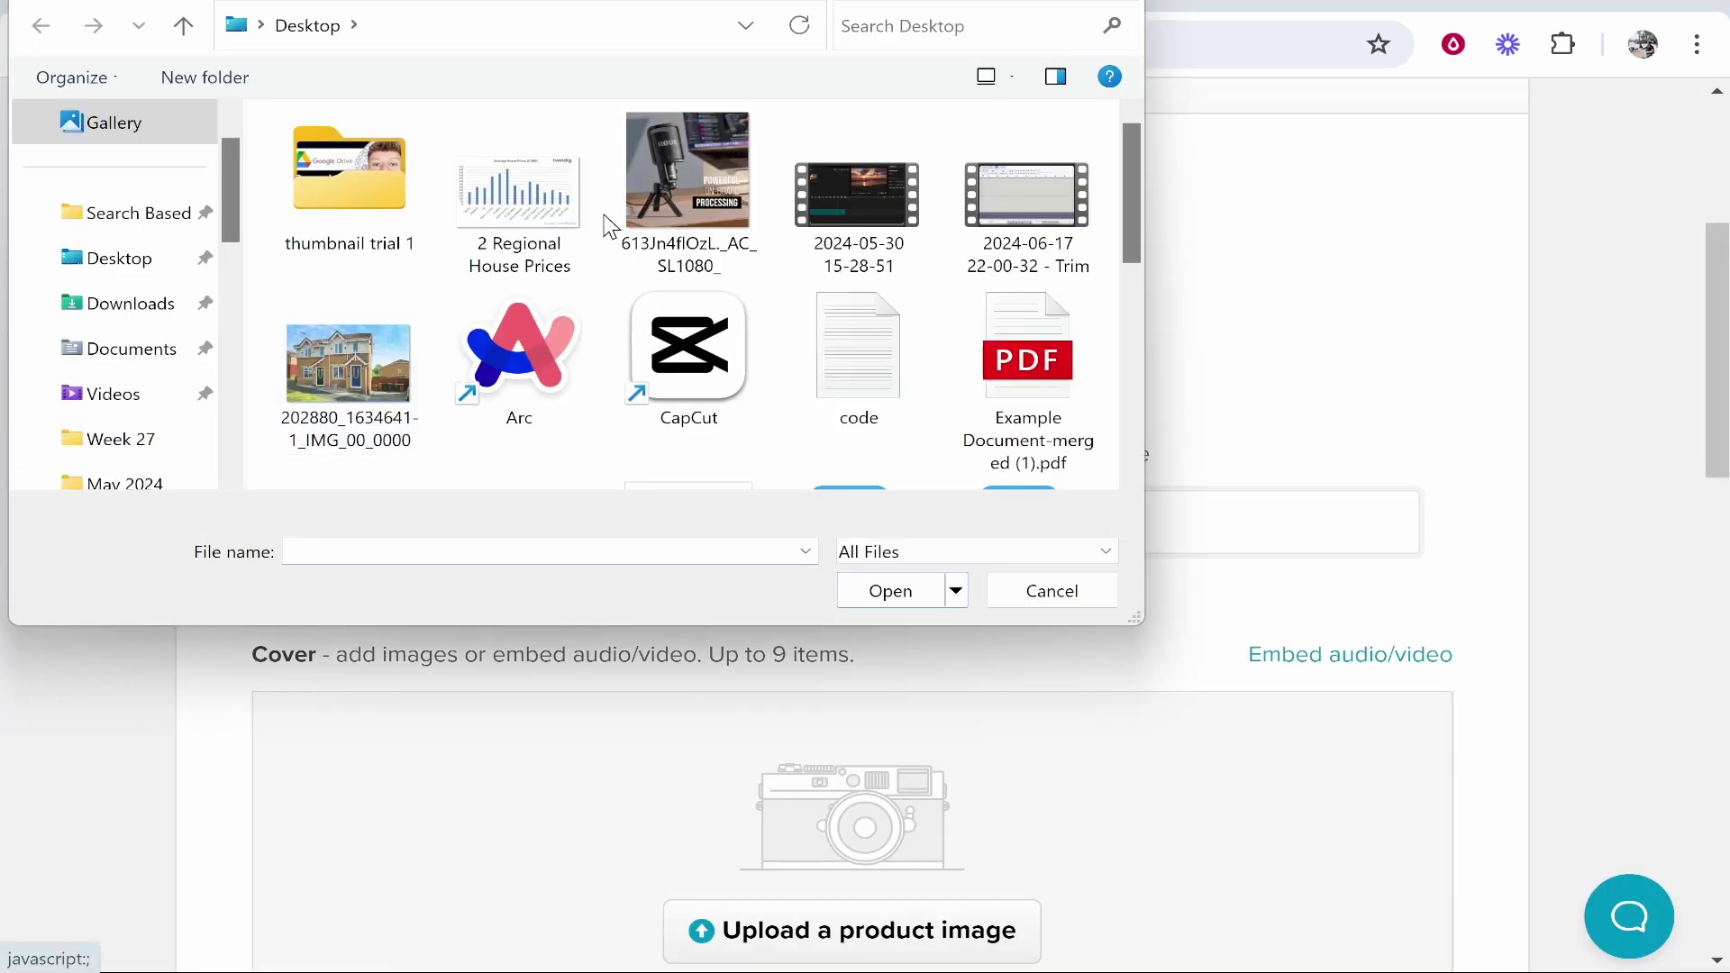
left_click(1044, 413)
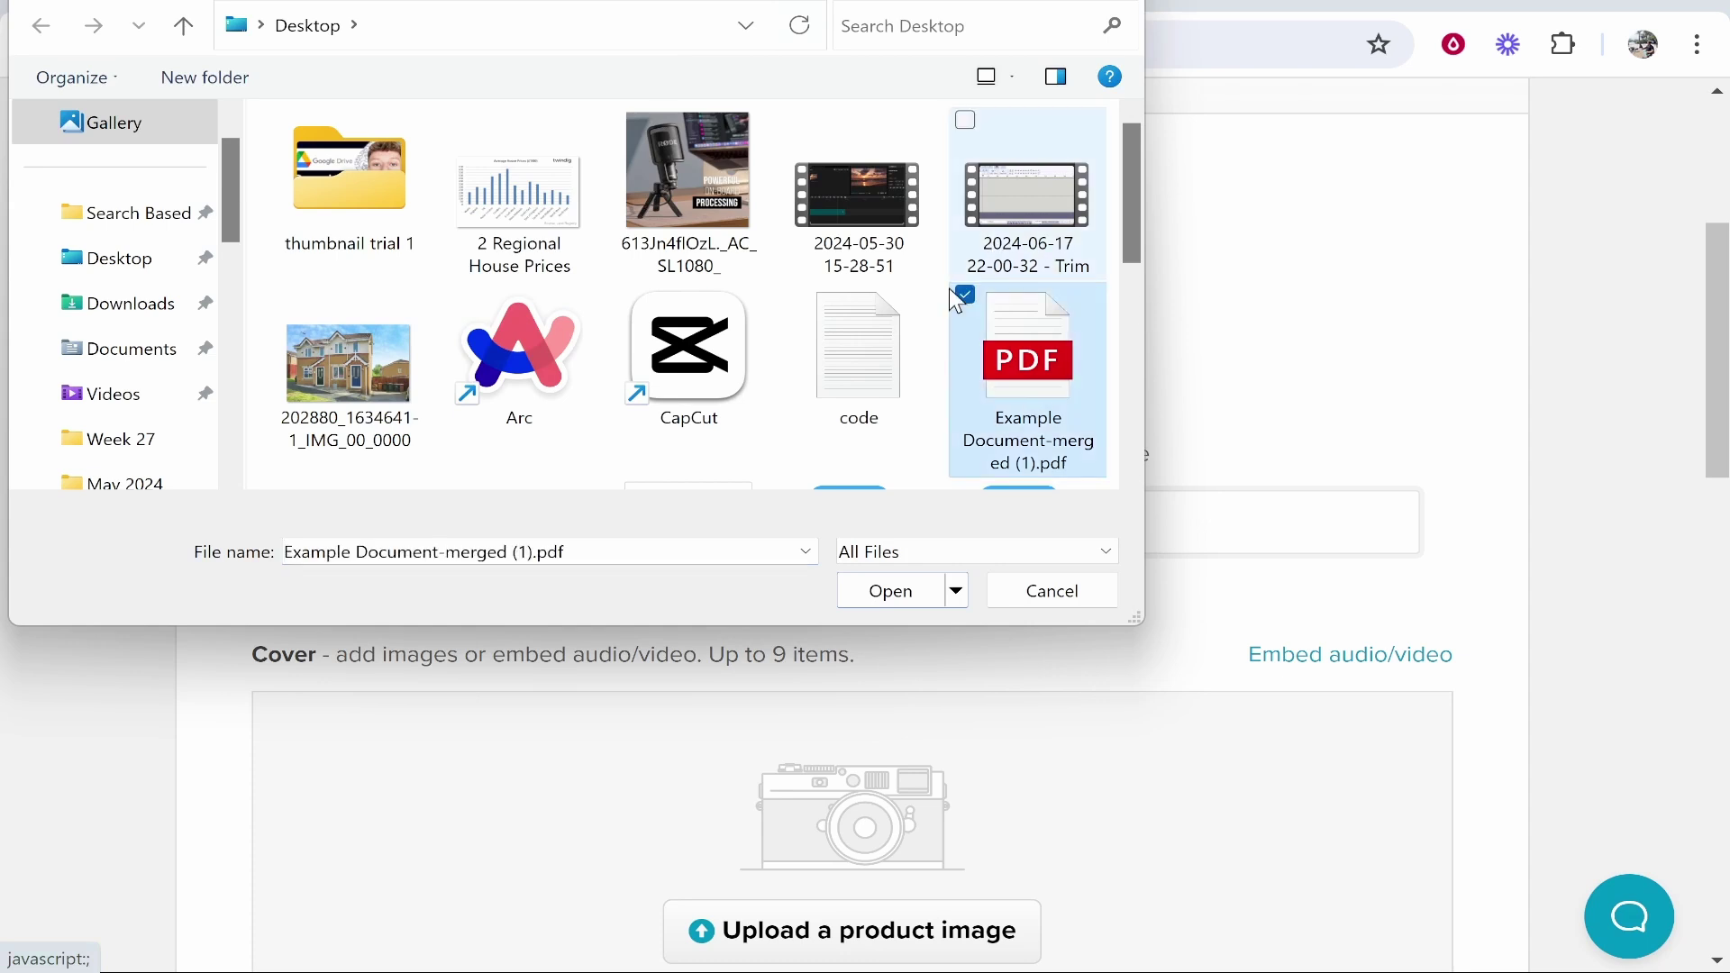
left_click(878, 597)
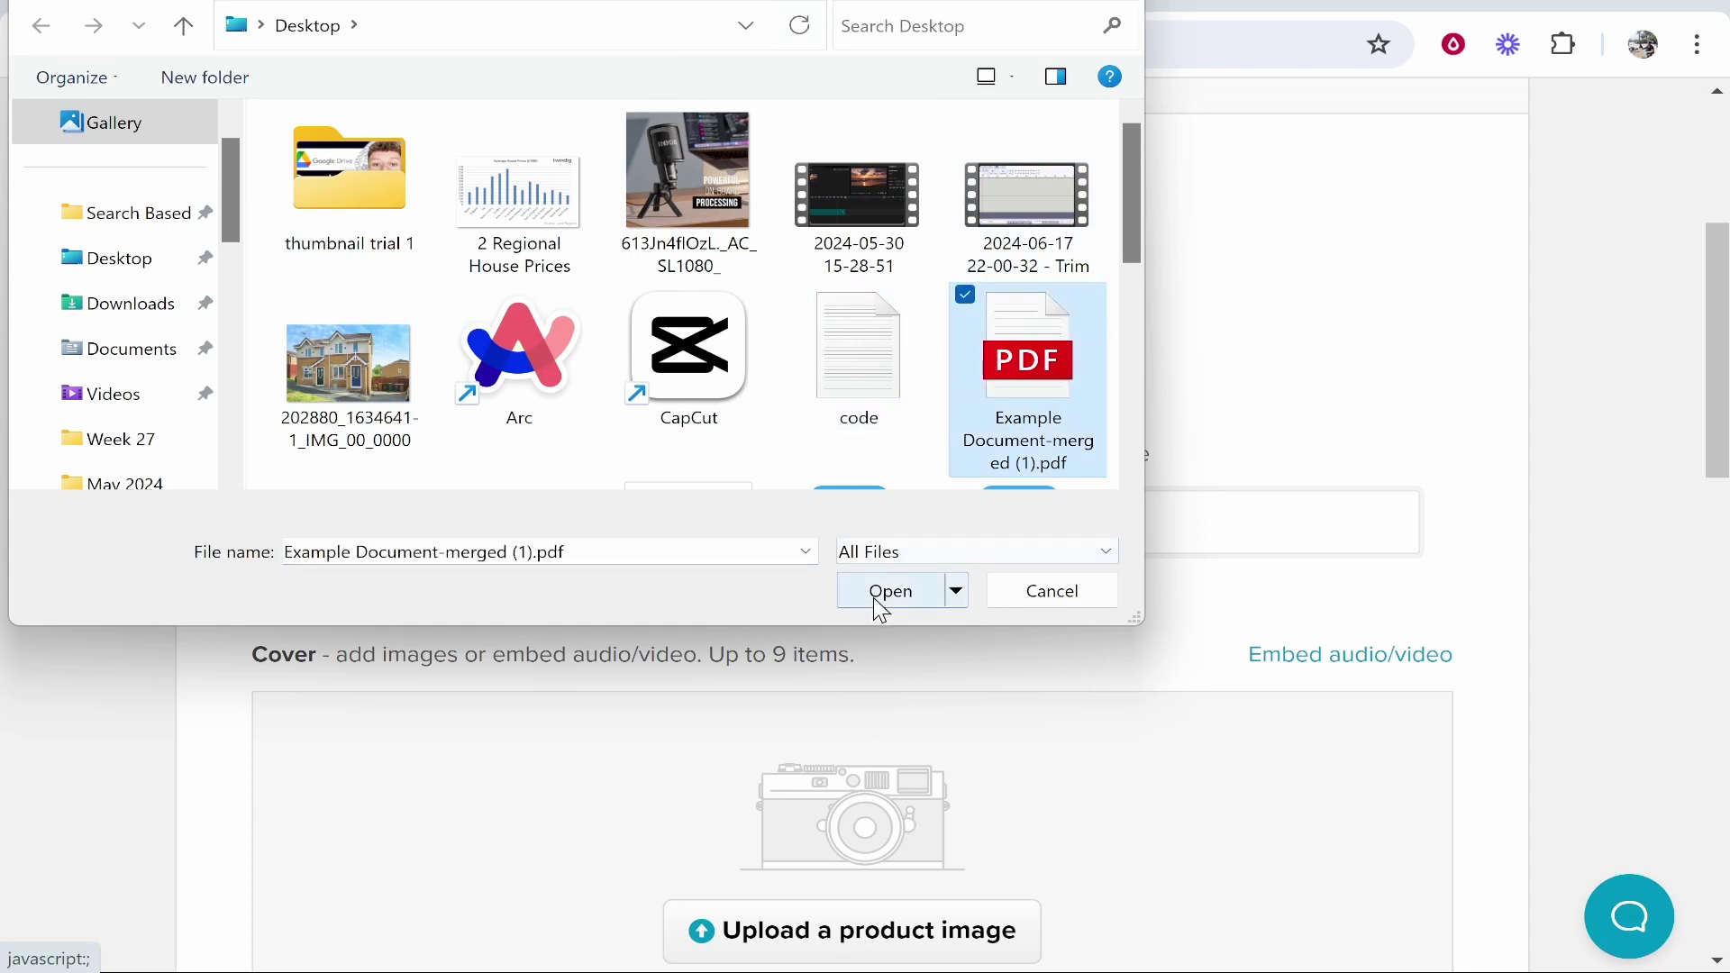
Copy the title "South East Asia Travel Guide" from the example storefront's product page into the new product's title
scroll(197, 131, "down", 2)
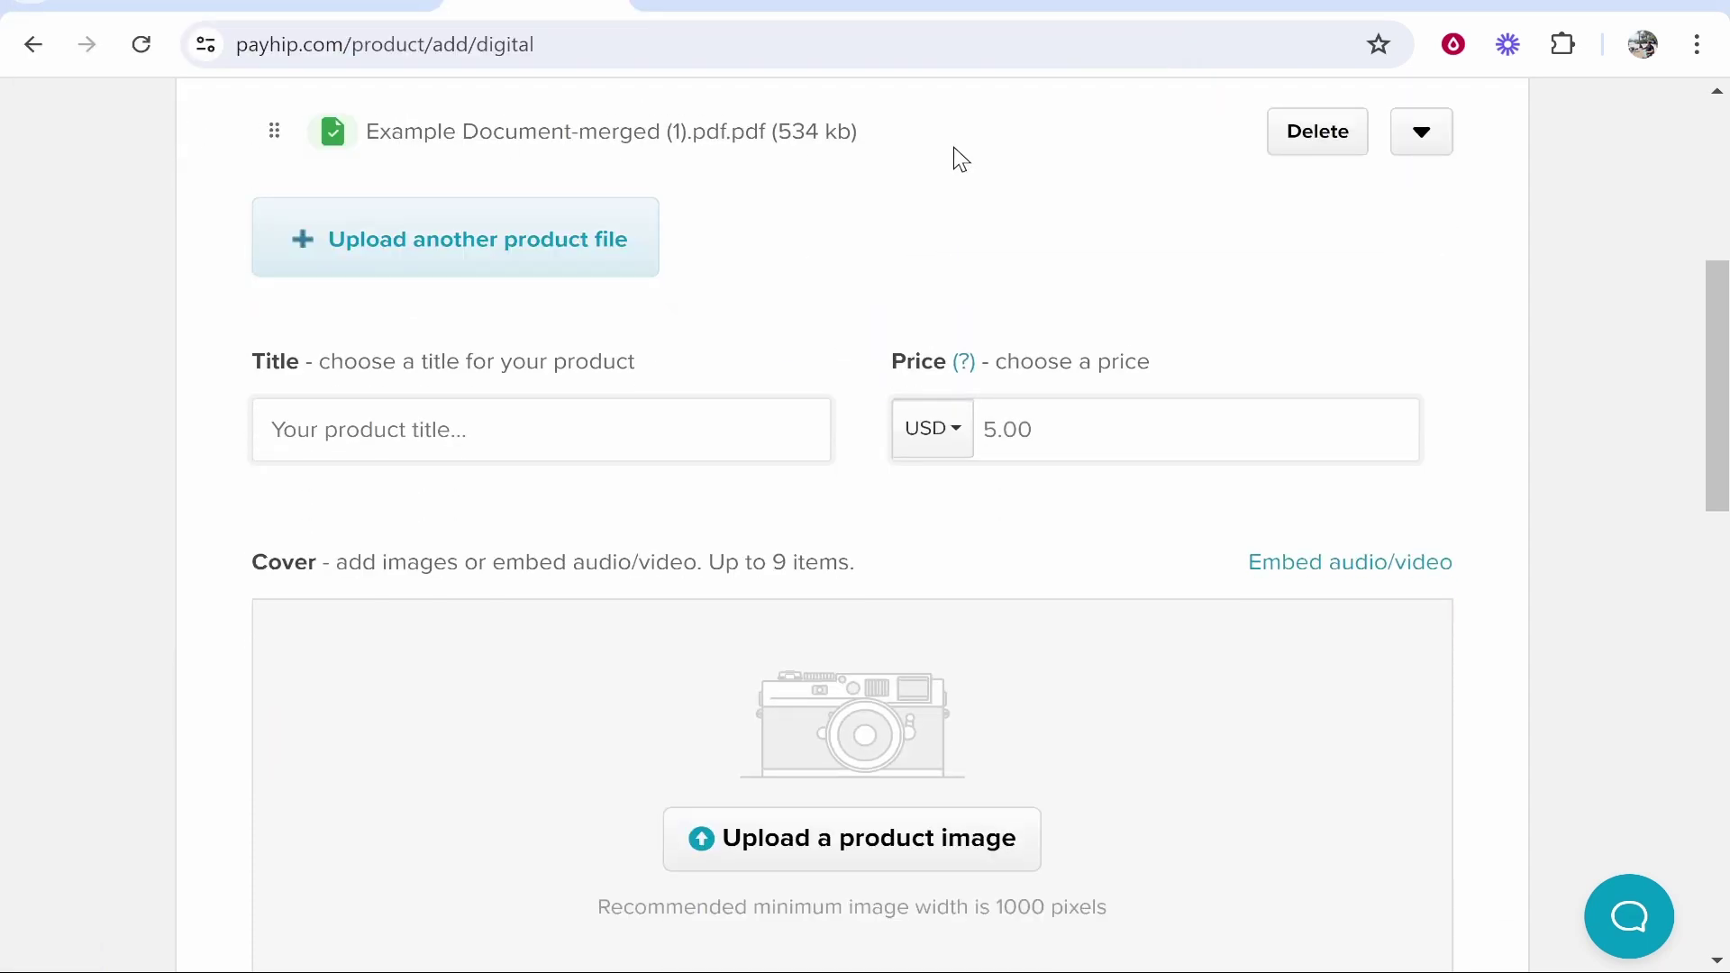
left_click(472, 456)
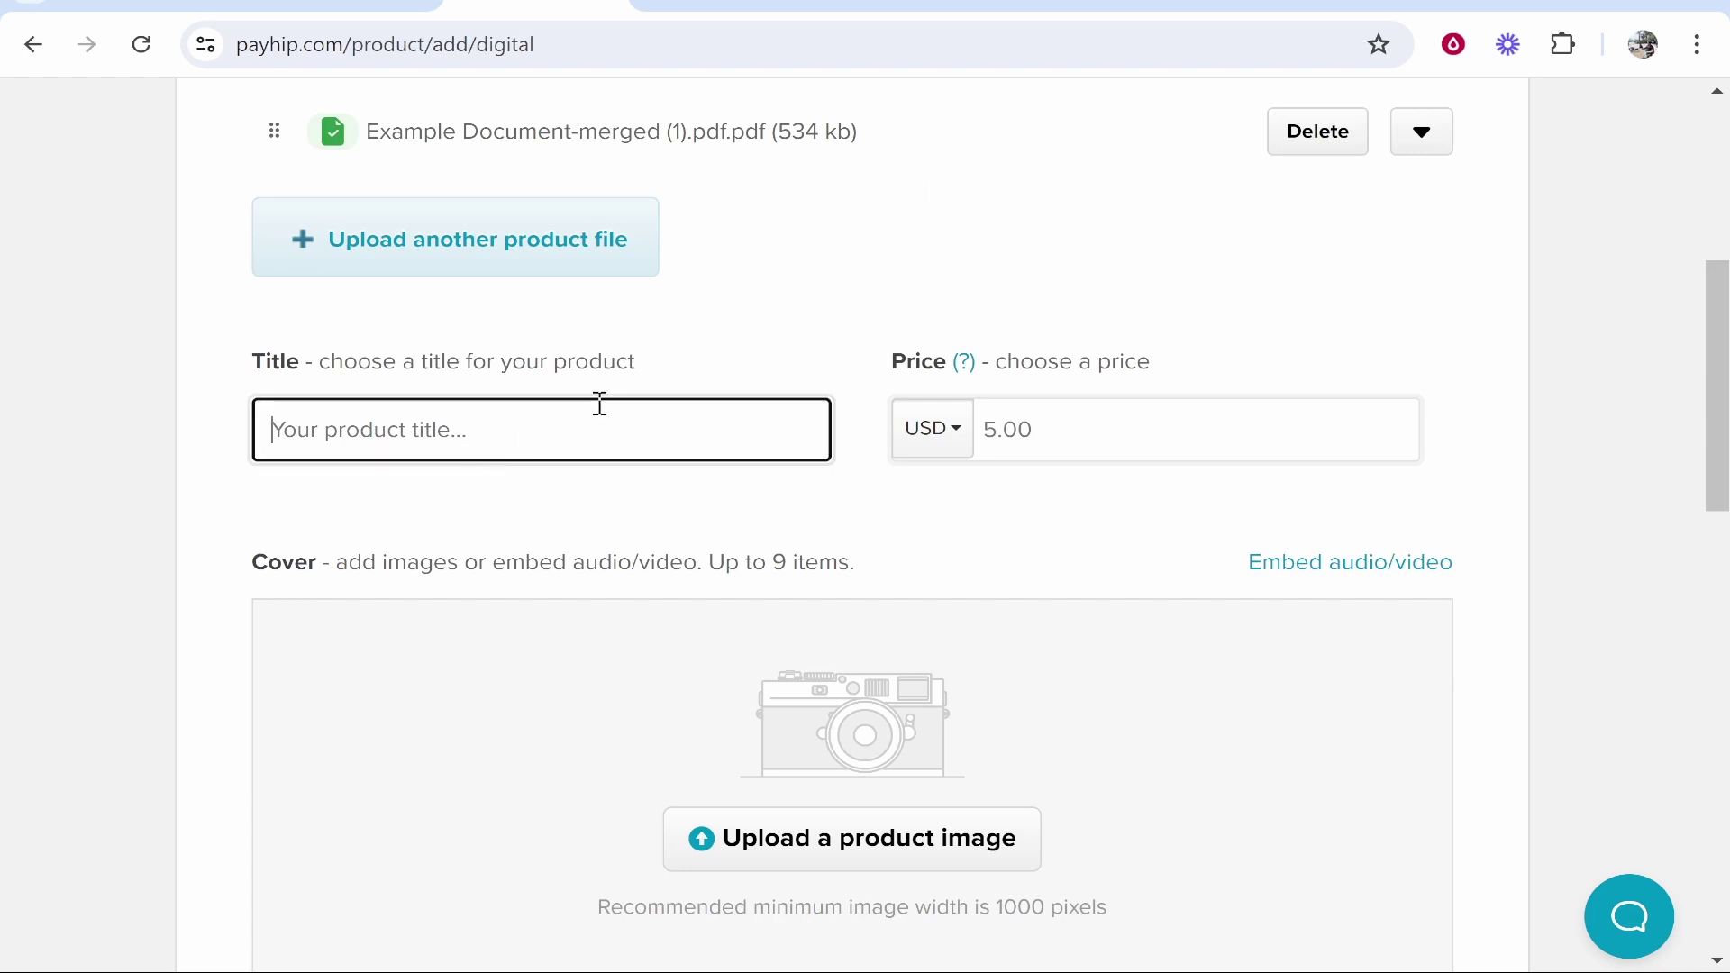
key("ctrl+Tab")
scroll(920, 722, "down", 2)
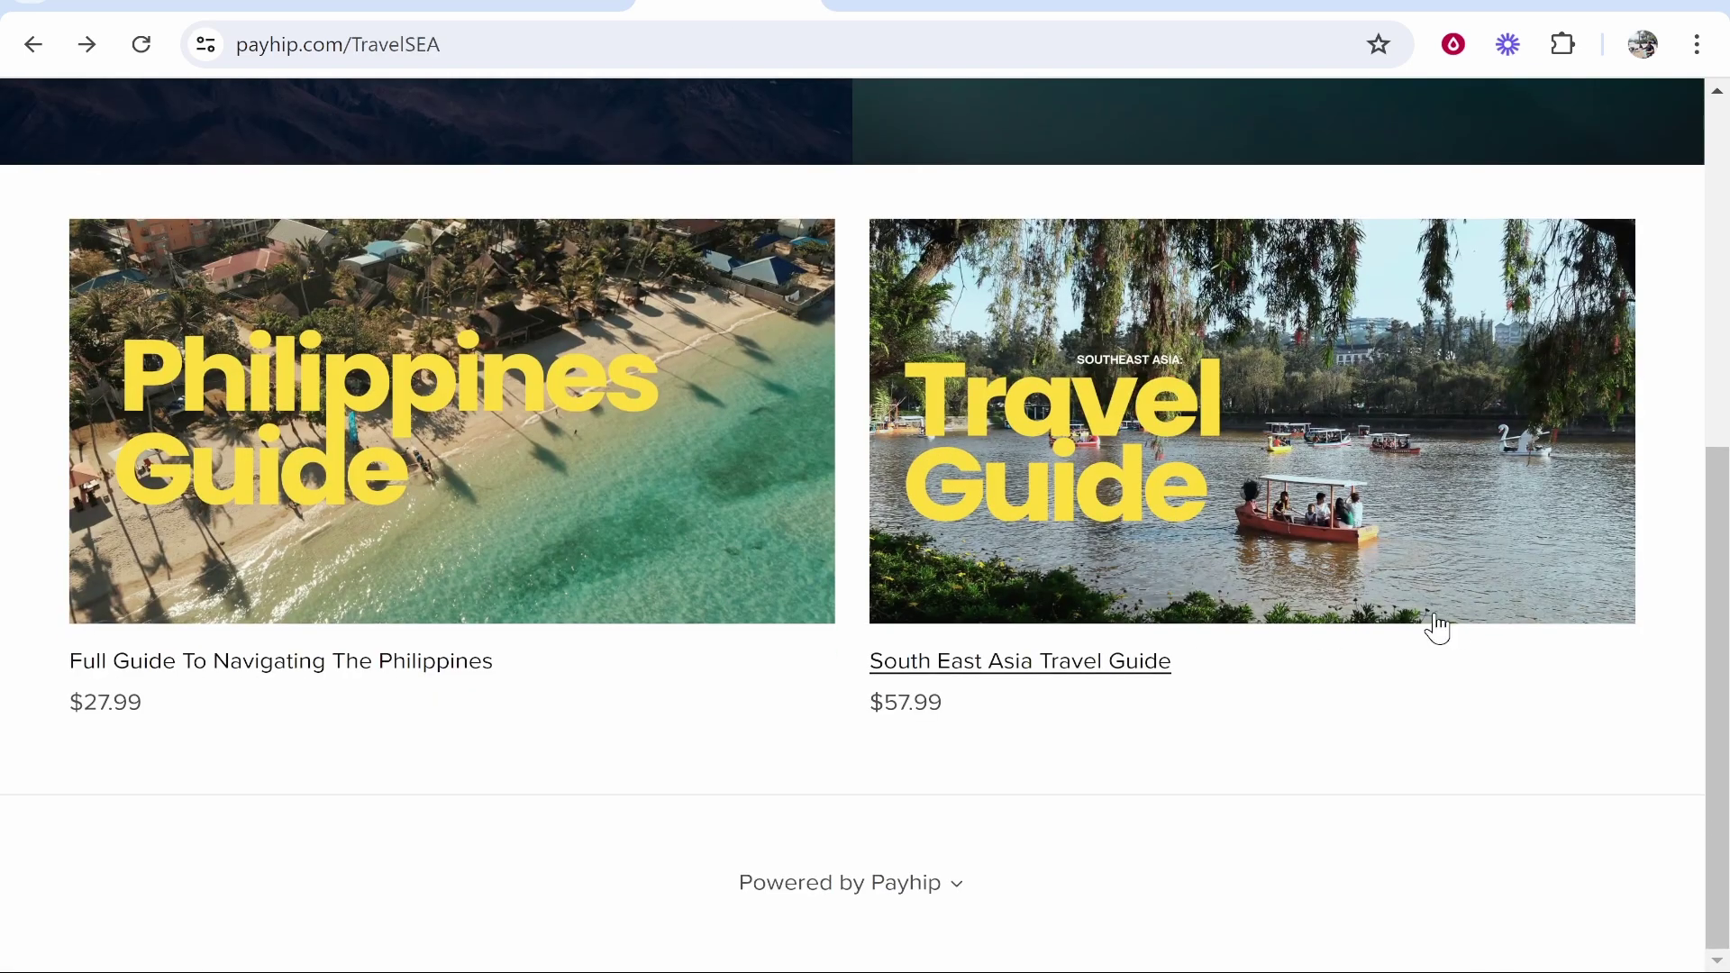
left_click(977, 484)
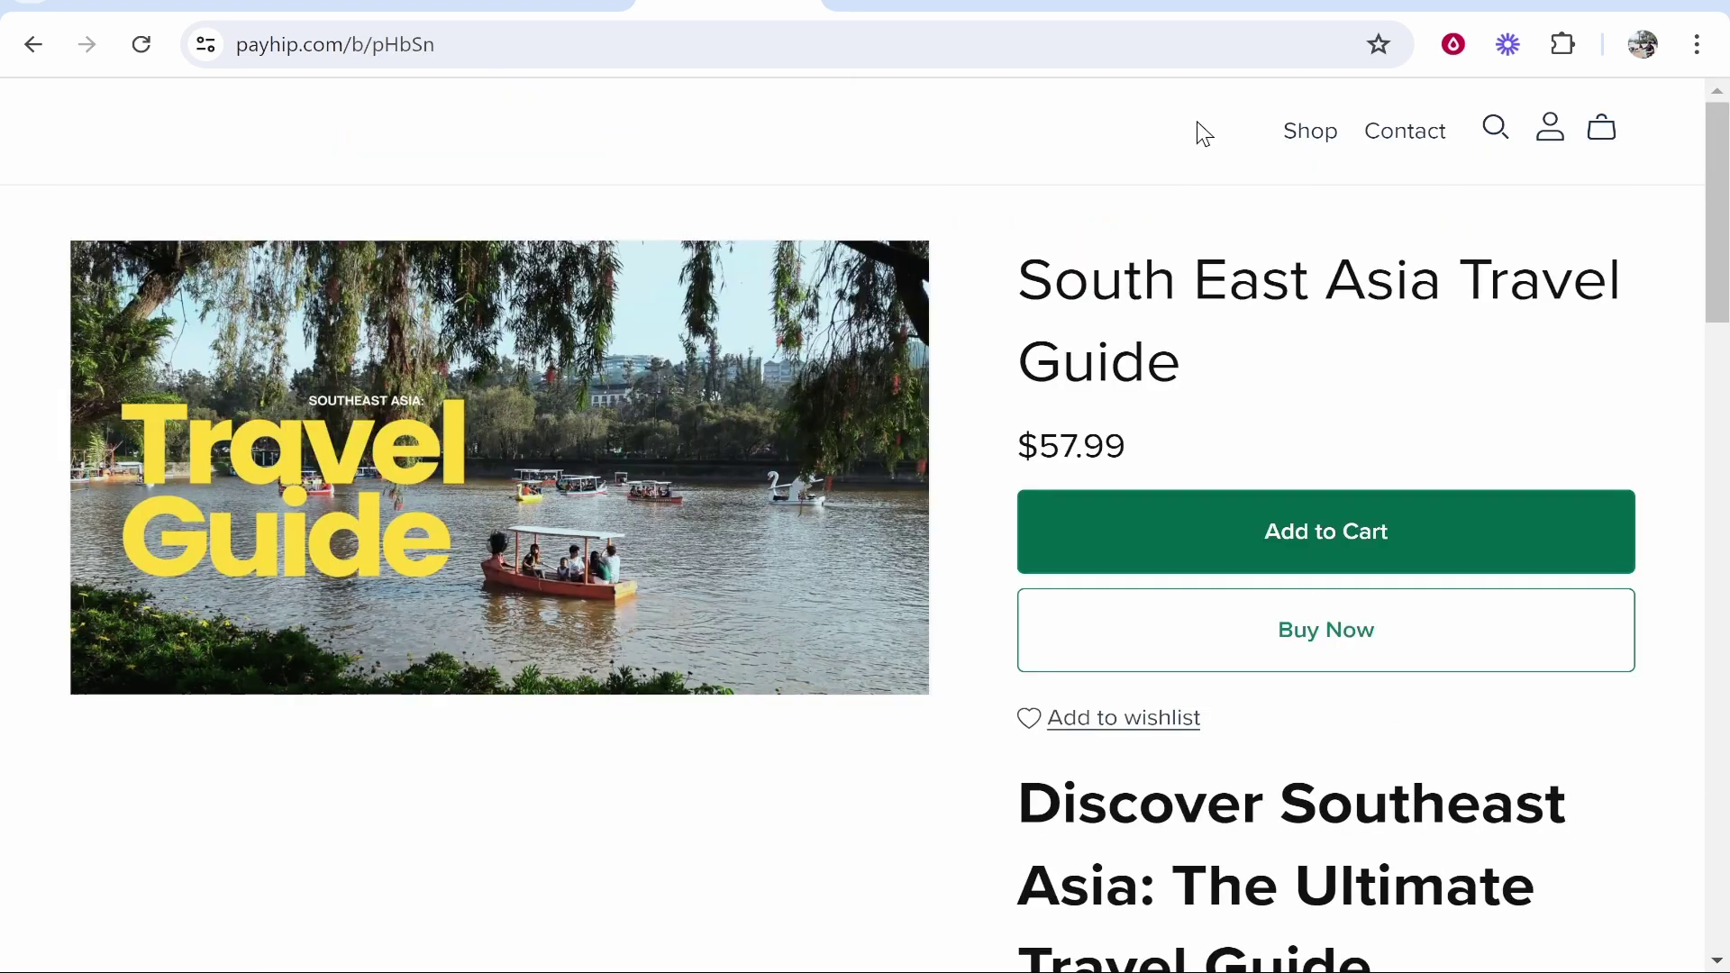
triple_click(1024, 295)
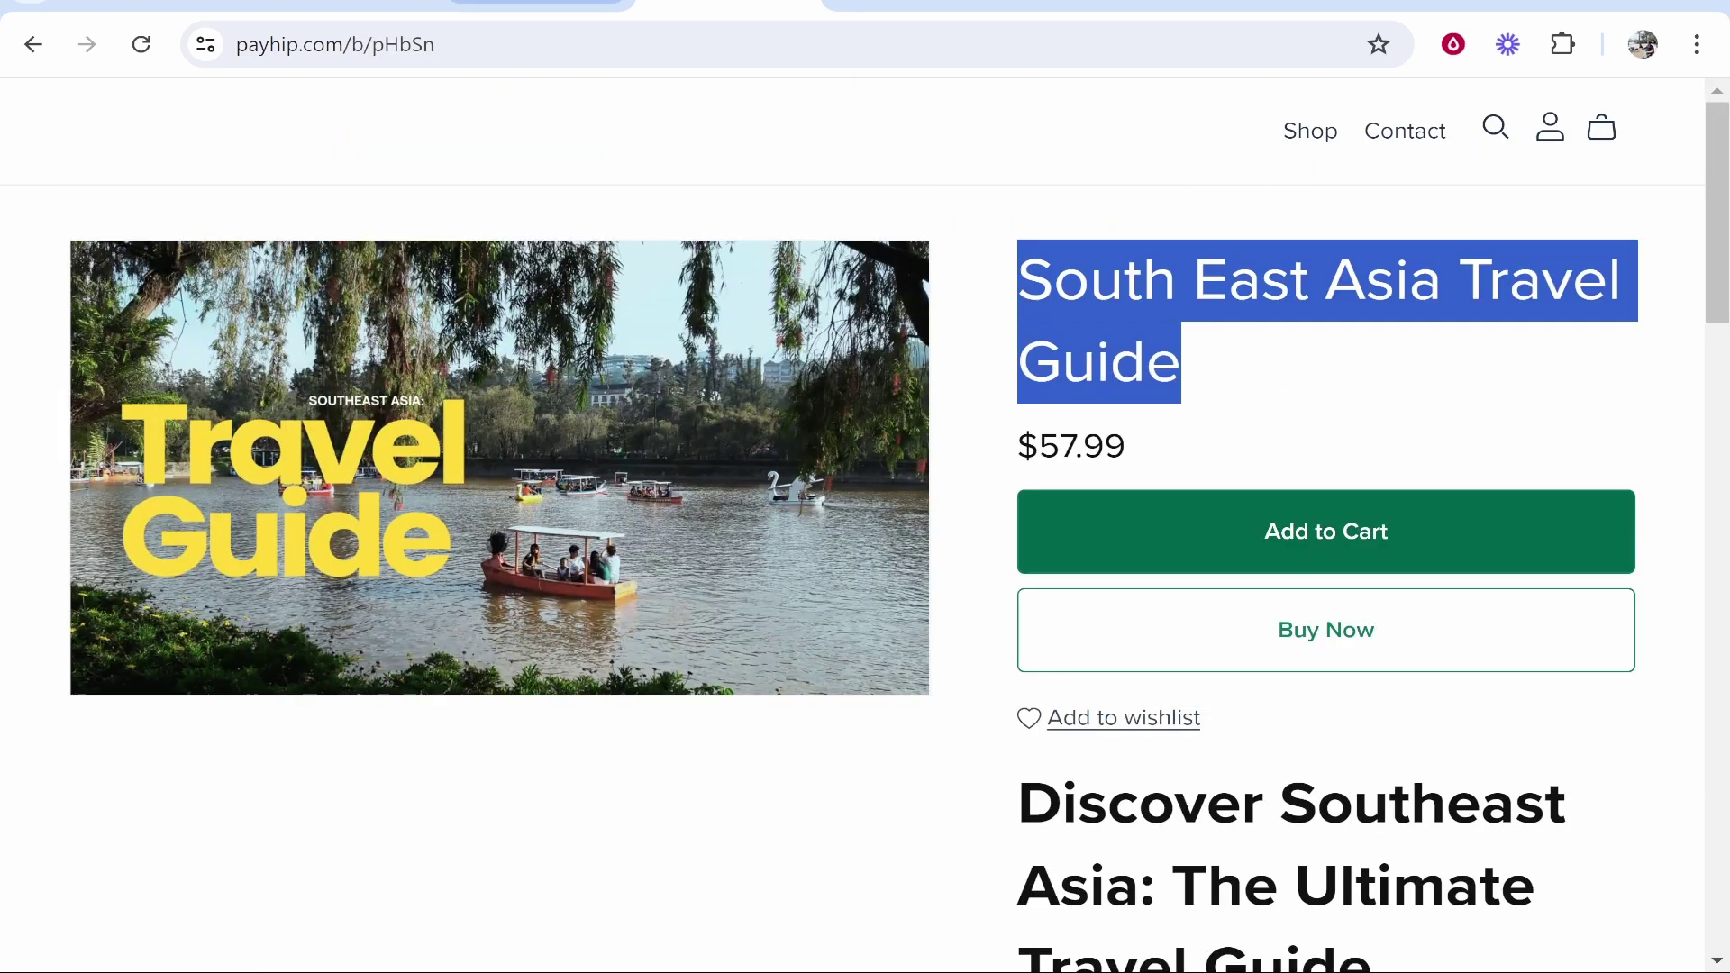
key("ctrl+c")
key("ctrl+shift+Tab")
key("ctrl+v")
Set the product's price to 57.99 USD
key("Tab")
key("BackSpace")
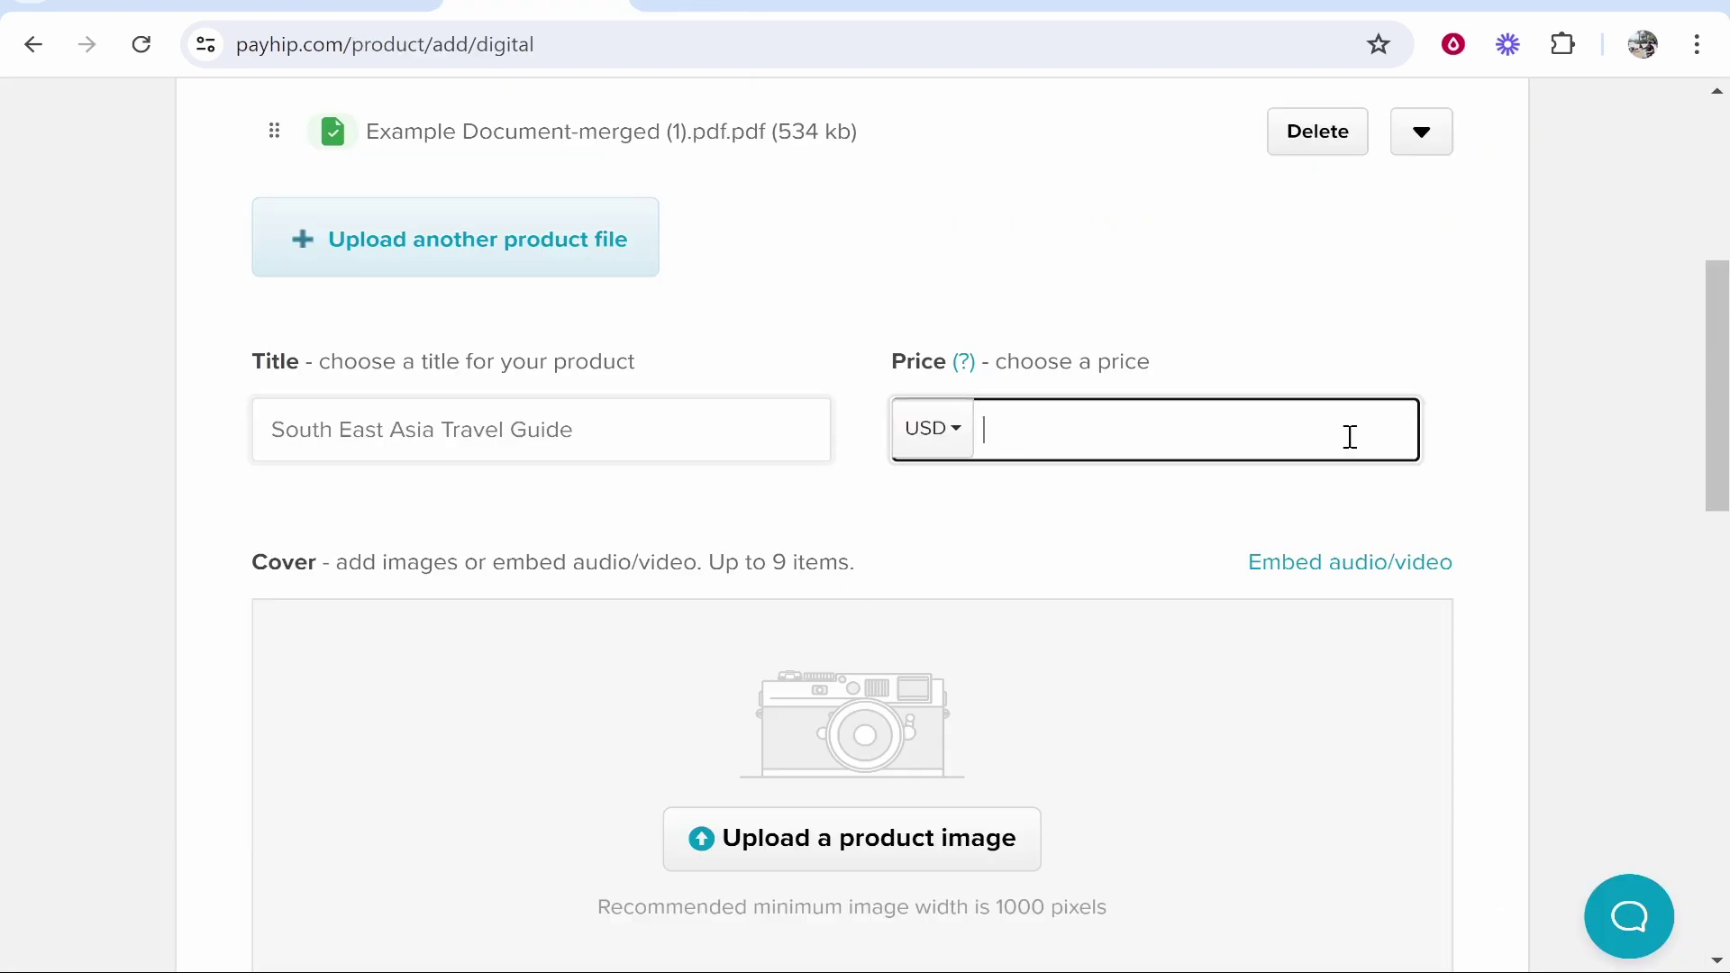
type("57.99")
Check how many items the product's cover section accepts
scroll(1710, 523, "down", 3)
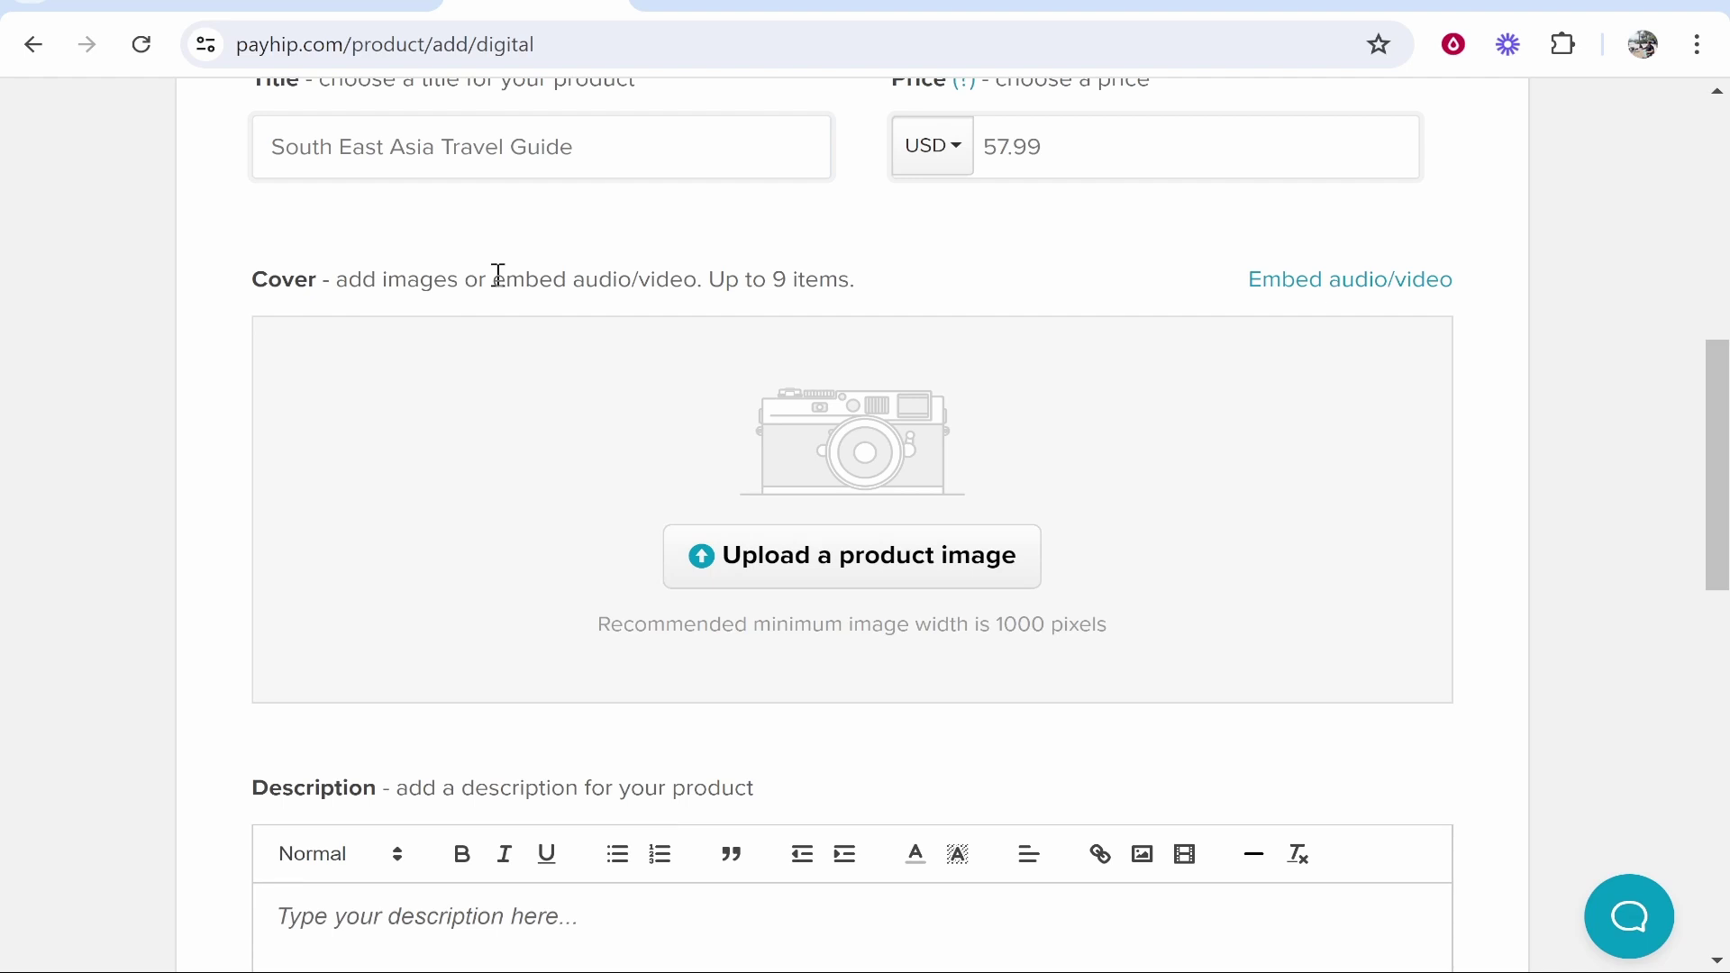
left_click_drag(917, 291, 706, 278)
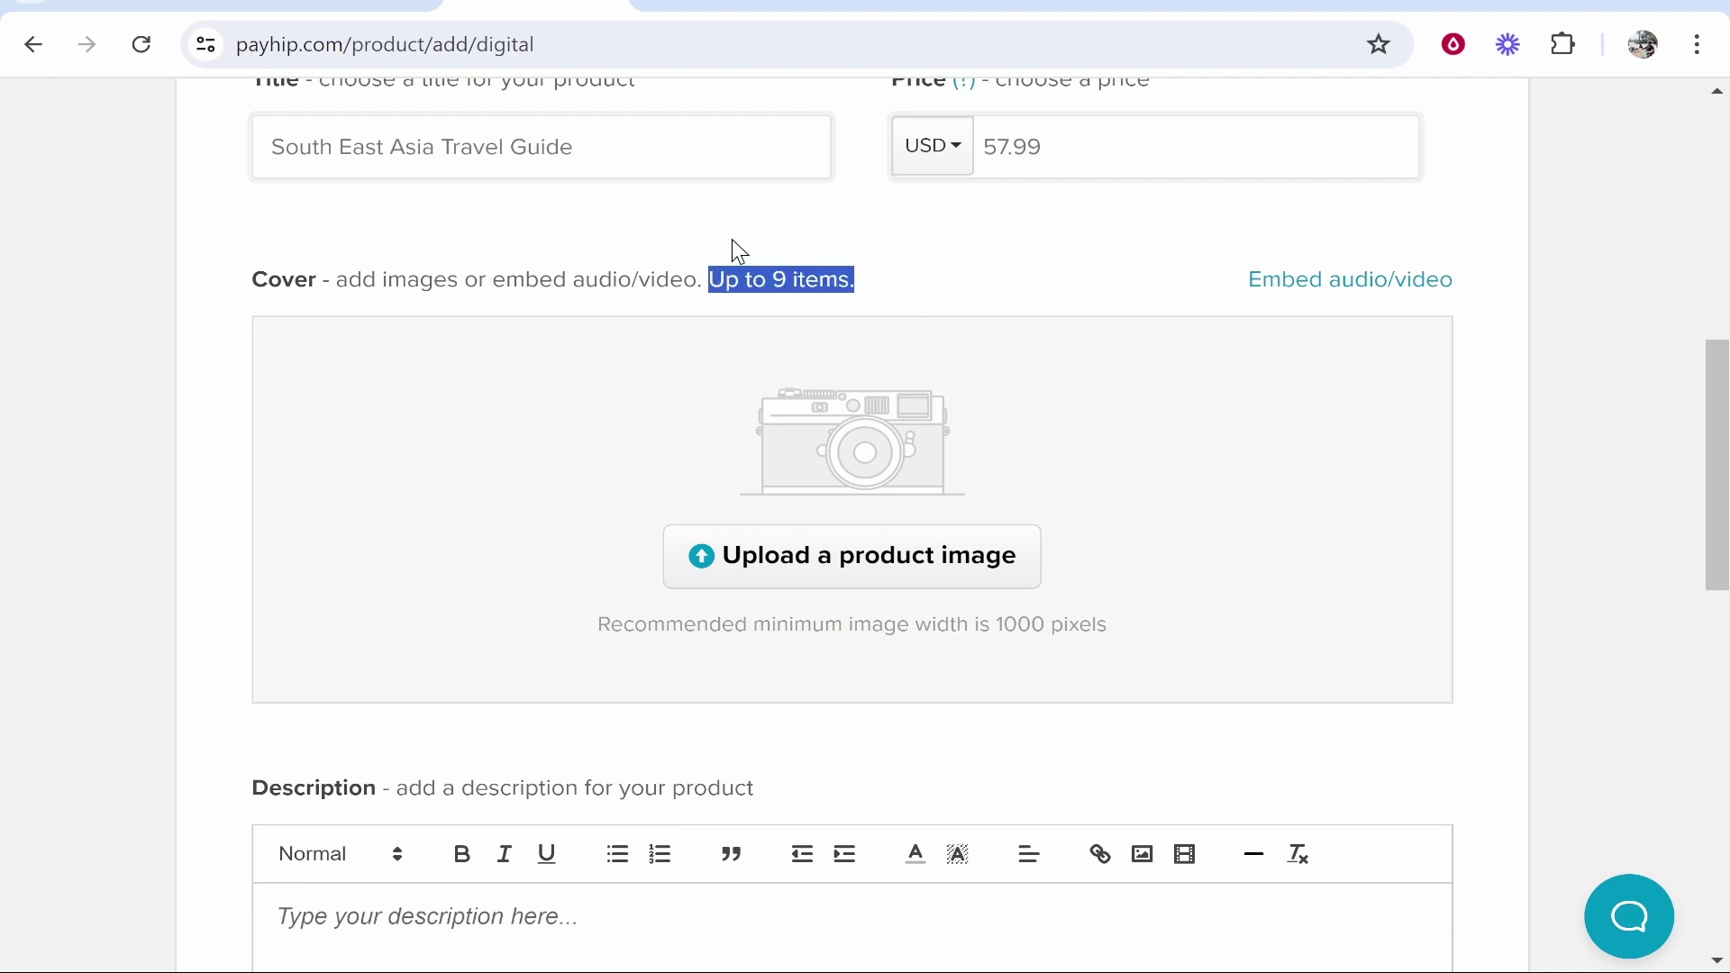
left_click(732, 240)
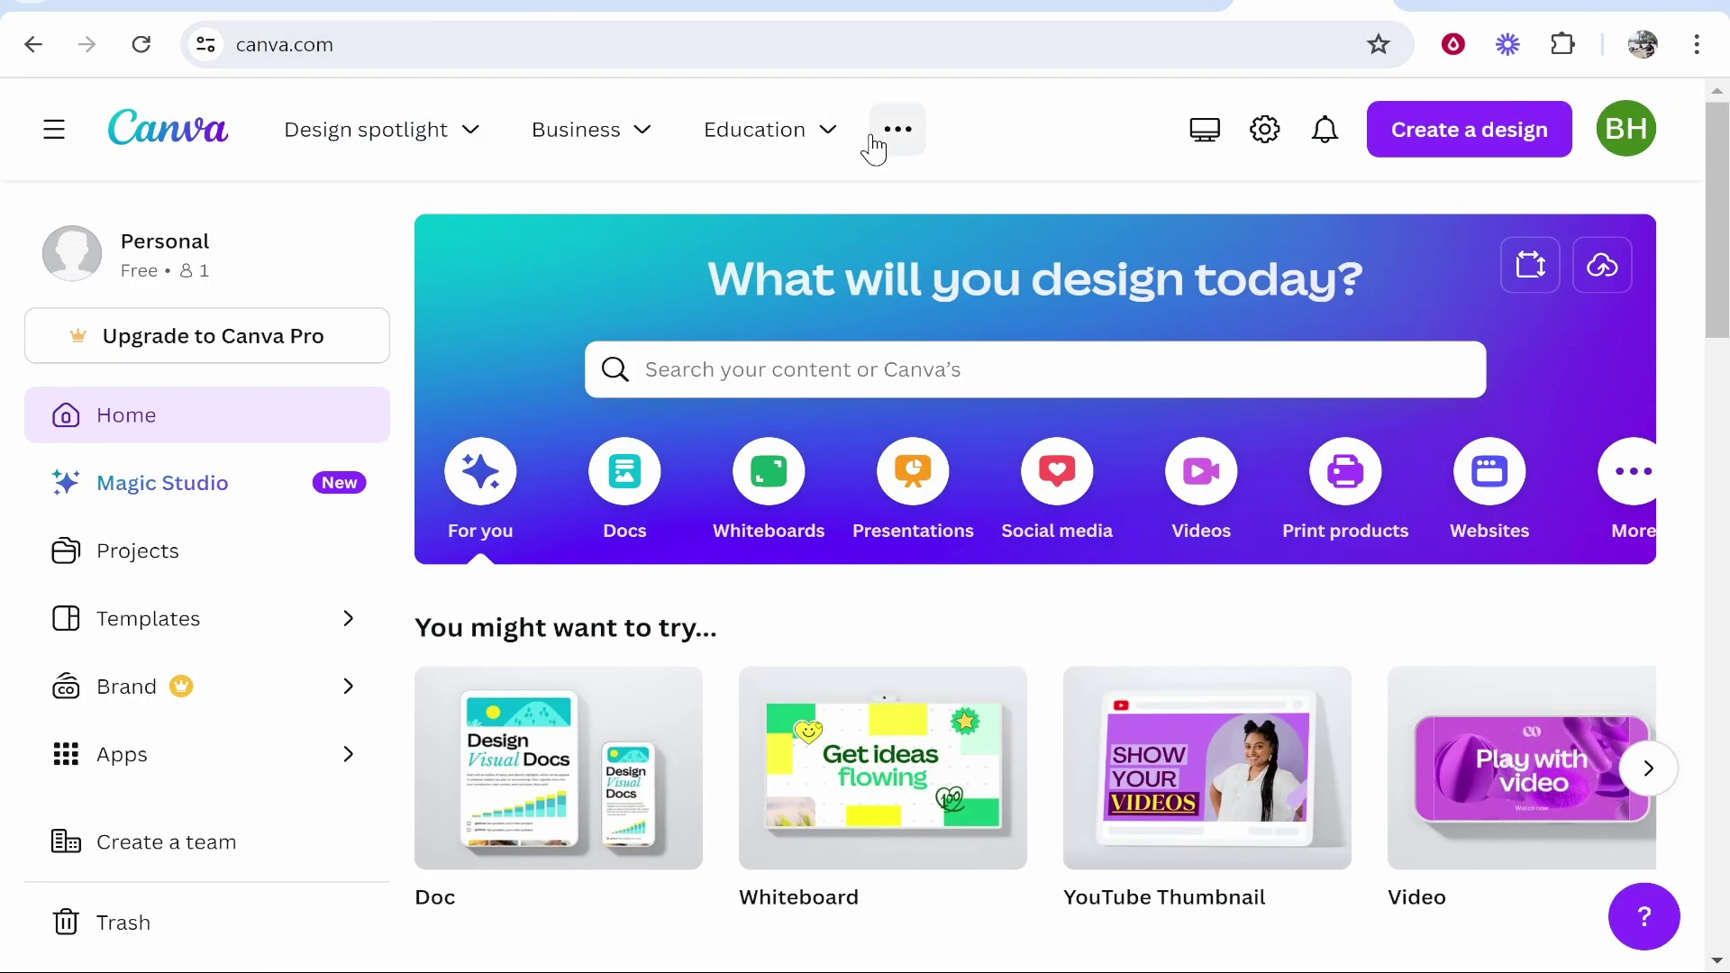
Switch to Canva and create a blank custom-size design of 1920 × 1080 px for the product cover
mouse_move(865, 153)
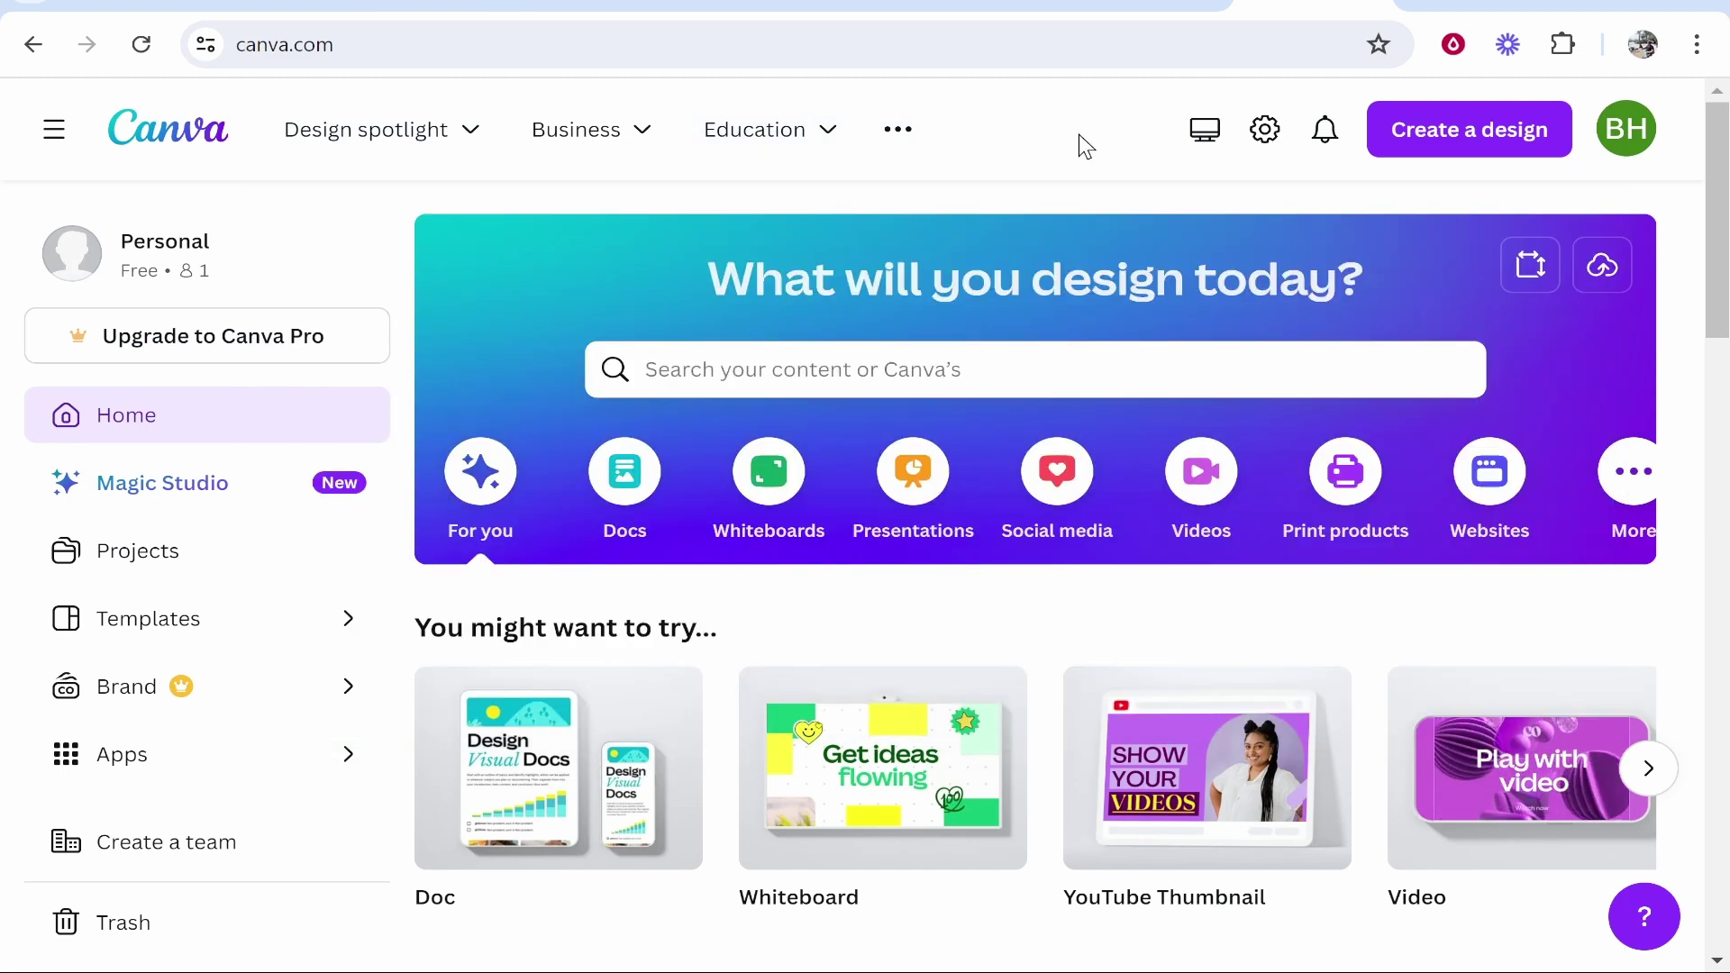
scroll(989, 211, "down", 8)
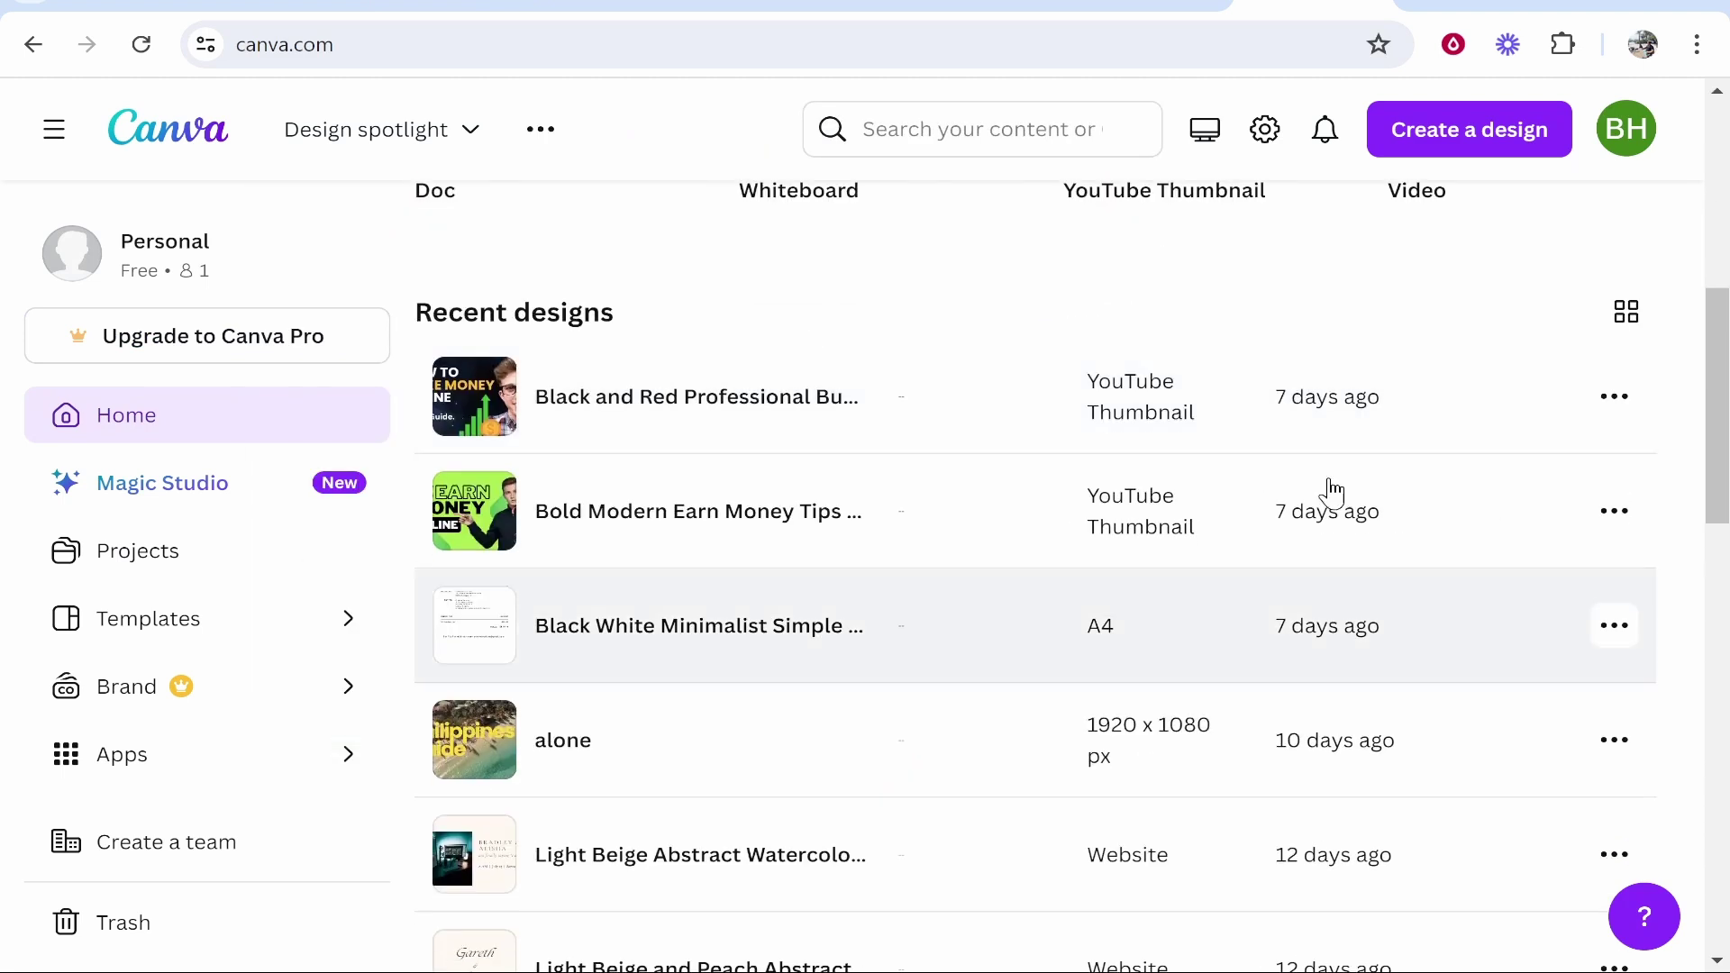
scroll(634, 537, "up", 8)
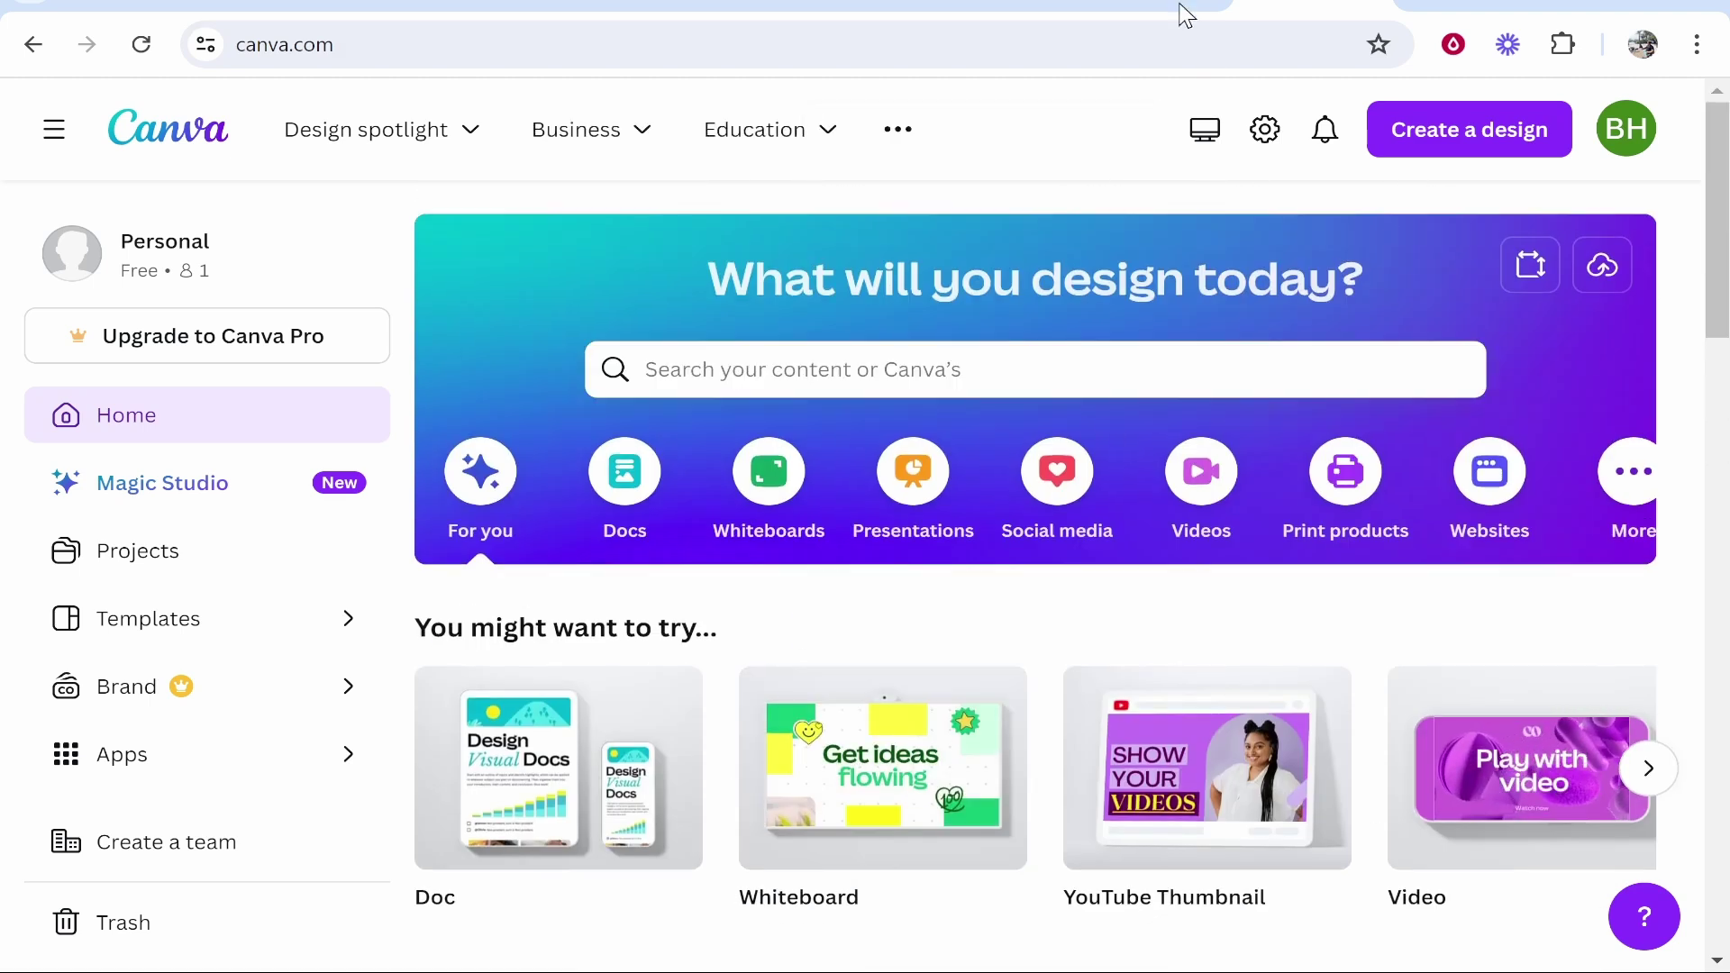
left_click(1452, 150)
scroll(1391, 479, "down", 1)
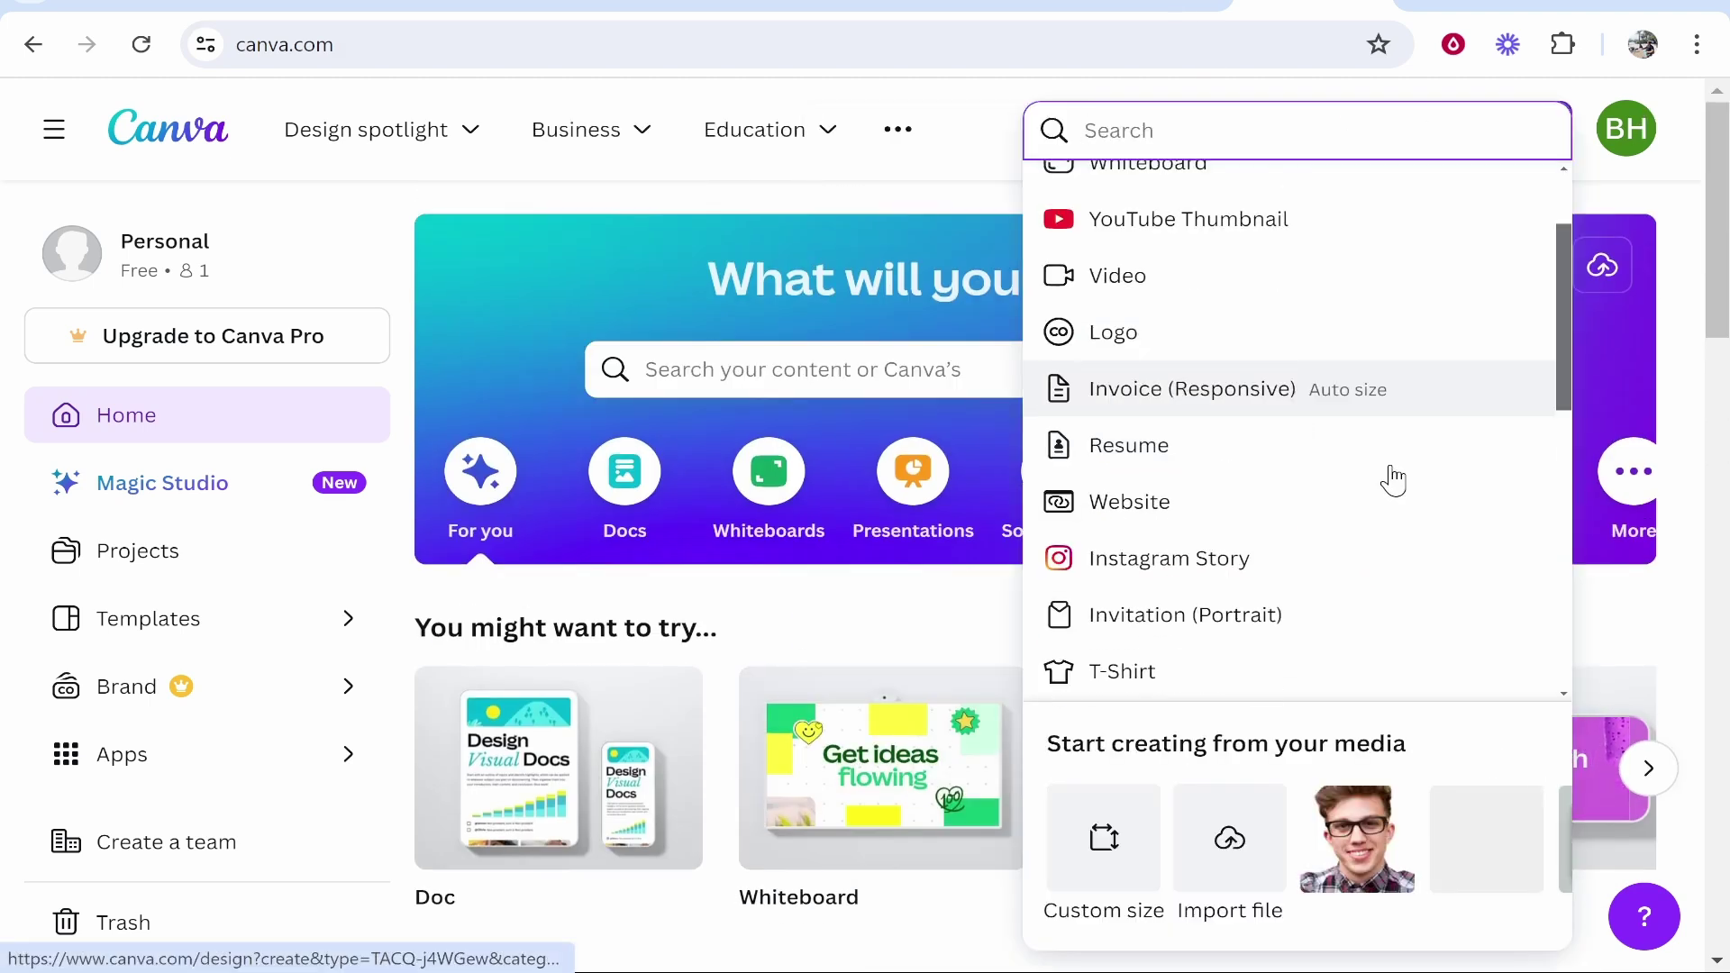
left_click(1127, 834)
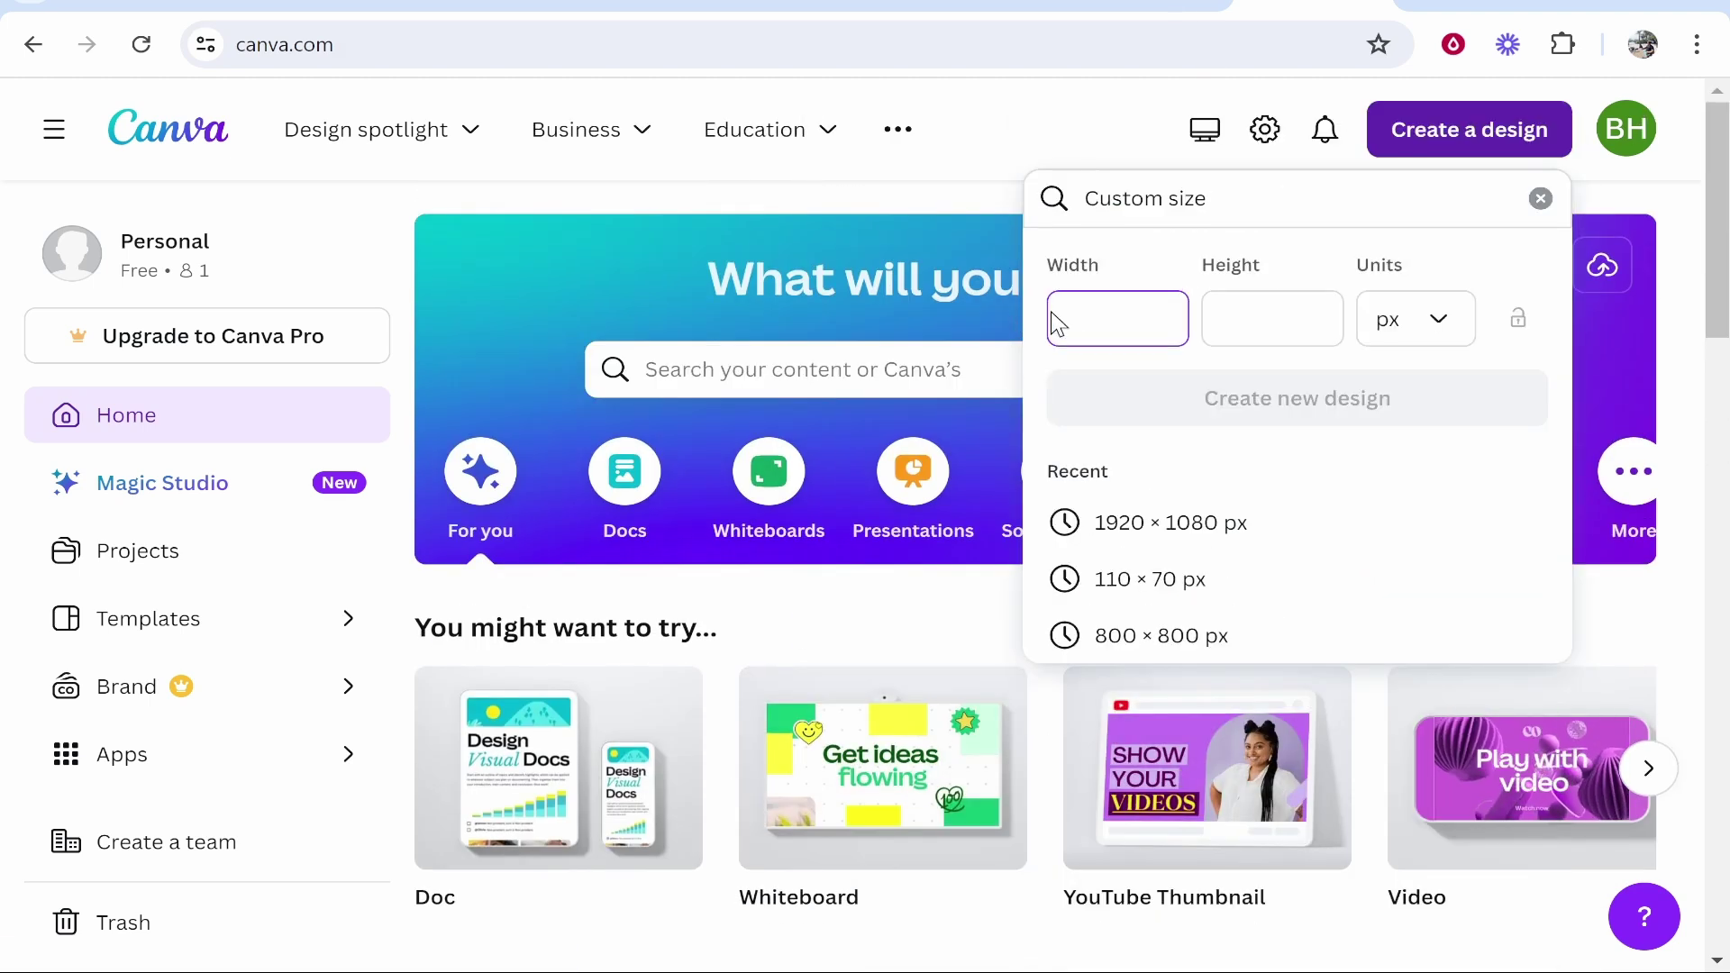
left_click(1153, 519)
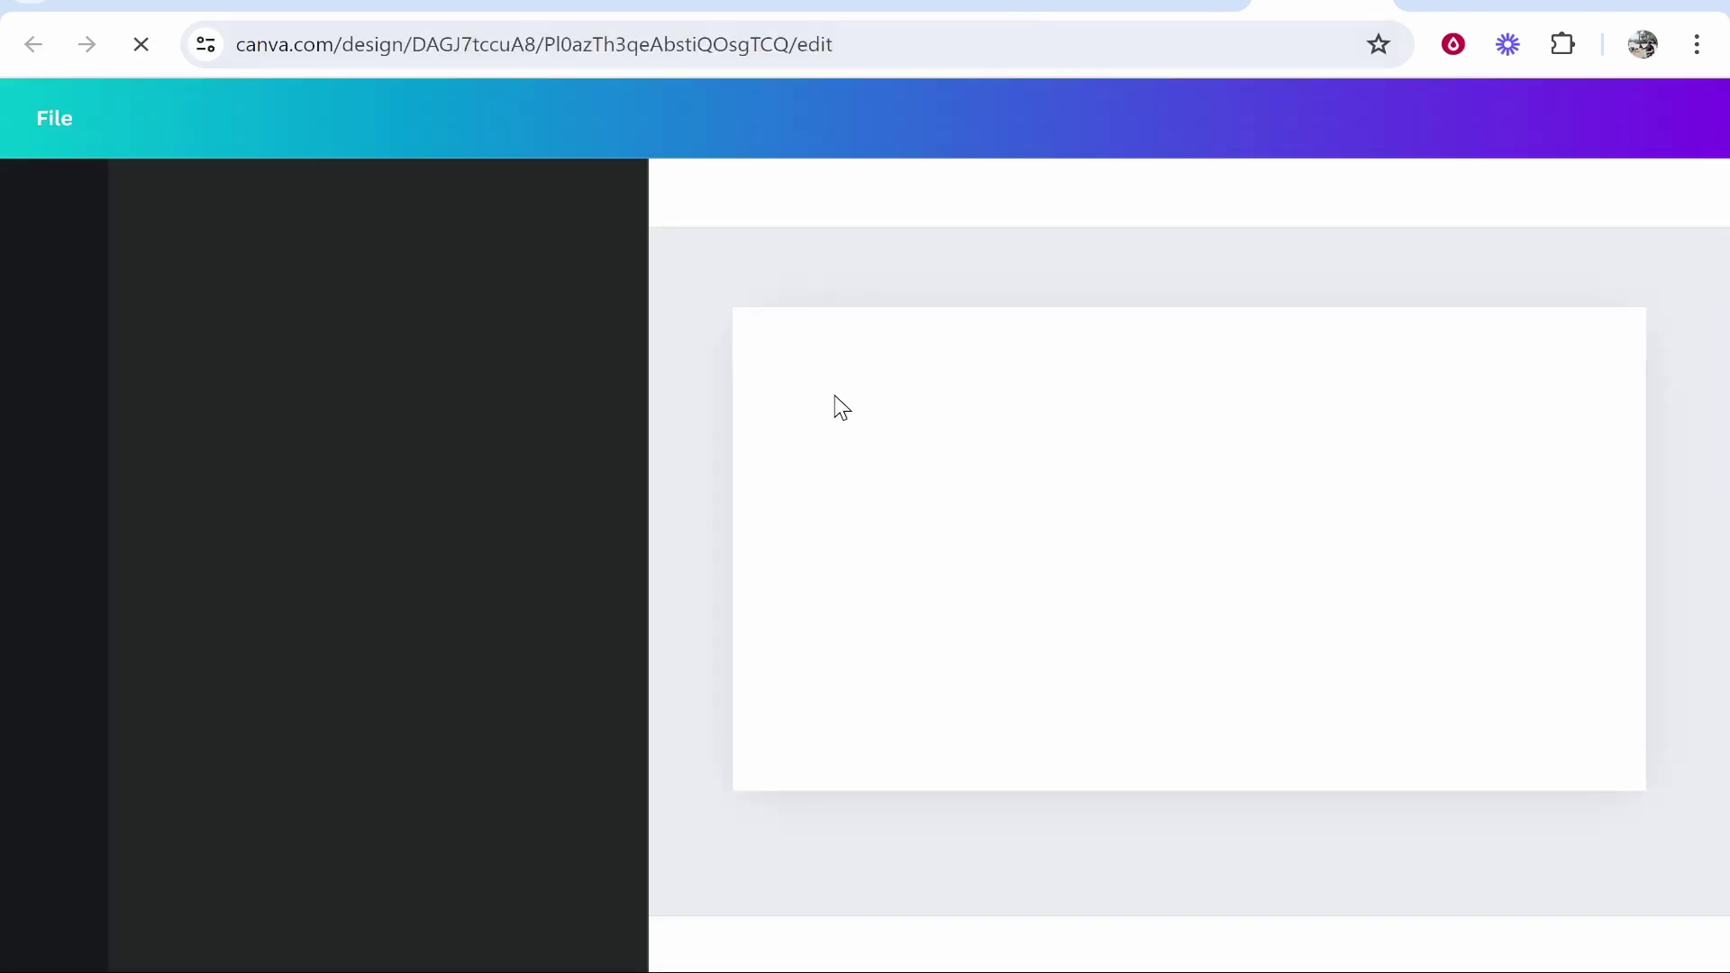
scroll(307, 514, "down", 2)
scroll(314, 523, "up", 2)
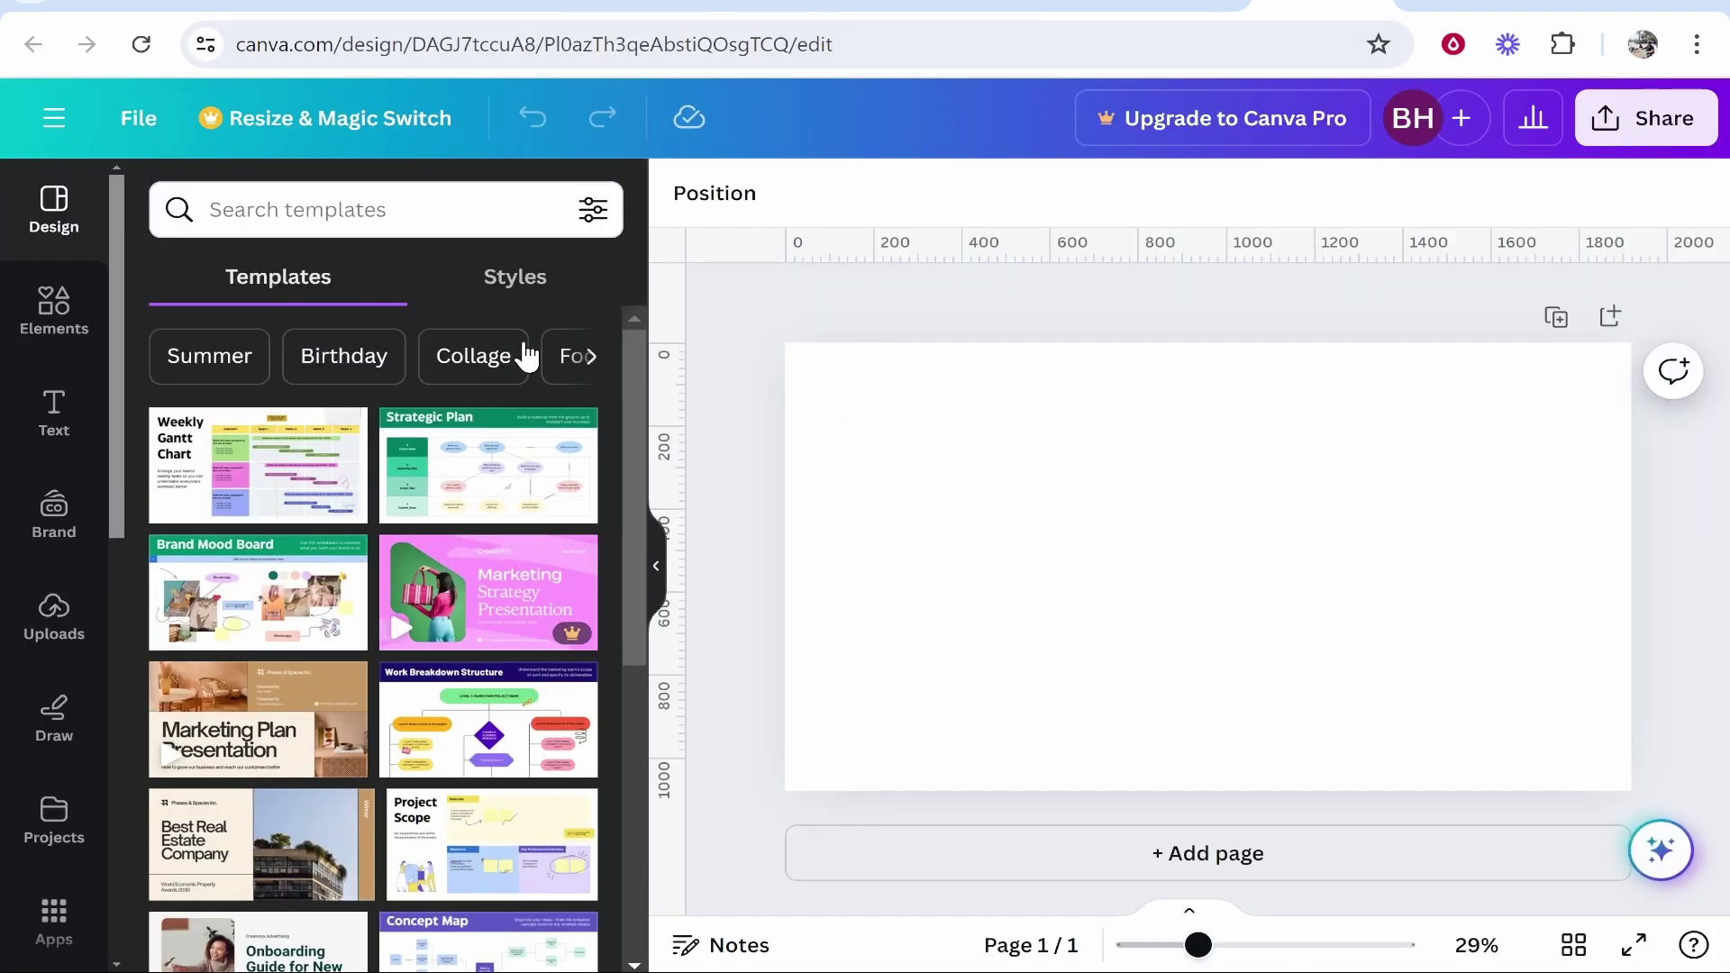
Search the Canva templates for "INFO" and browse the results for a design to use on the product cover
left_click(427, 213)
type("INFO")
key("Return")
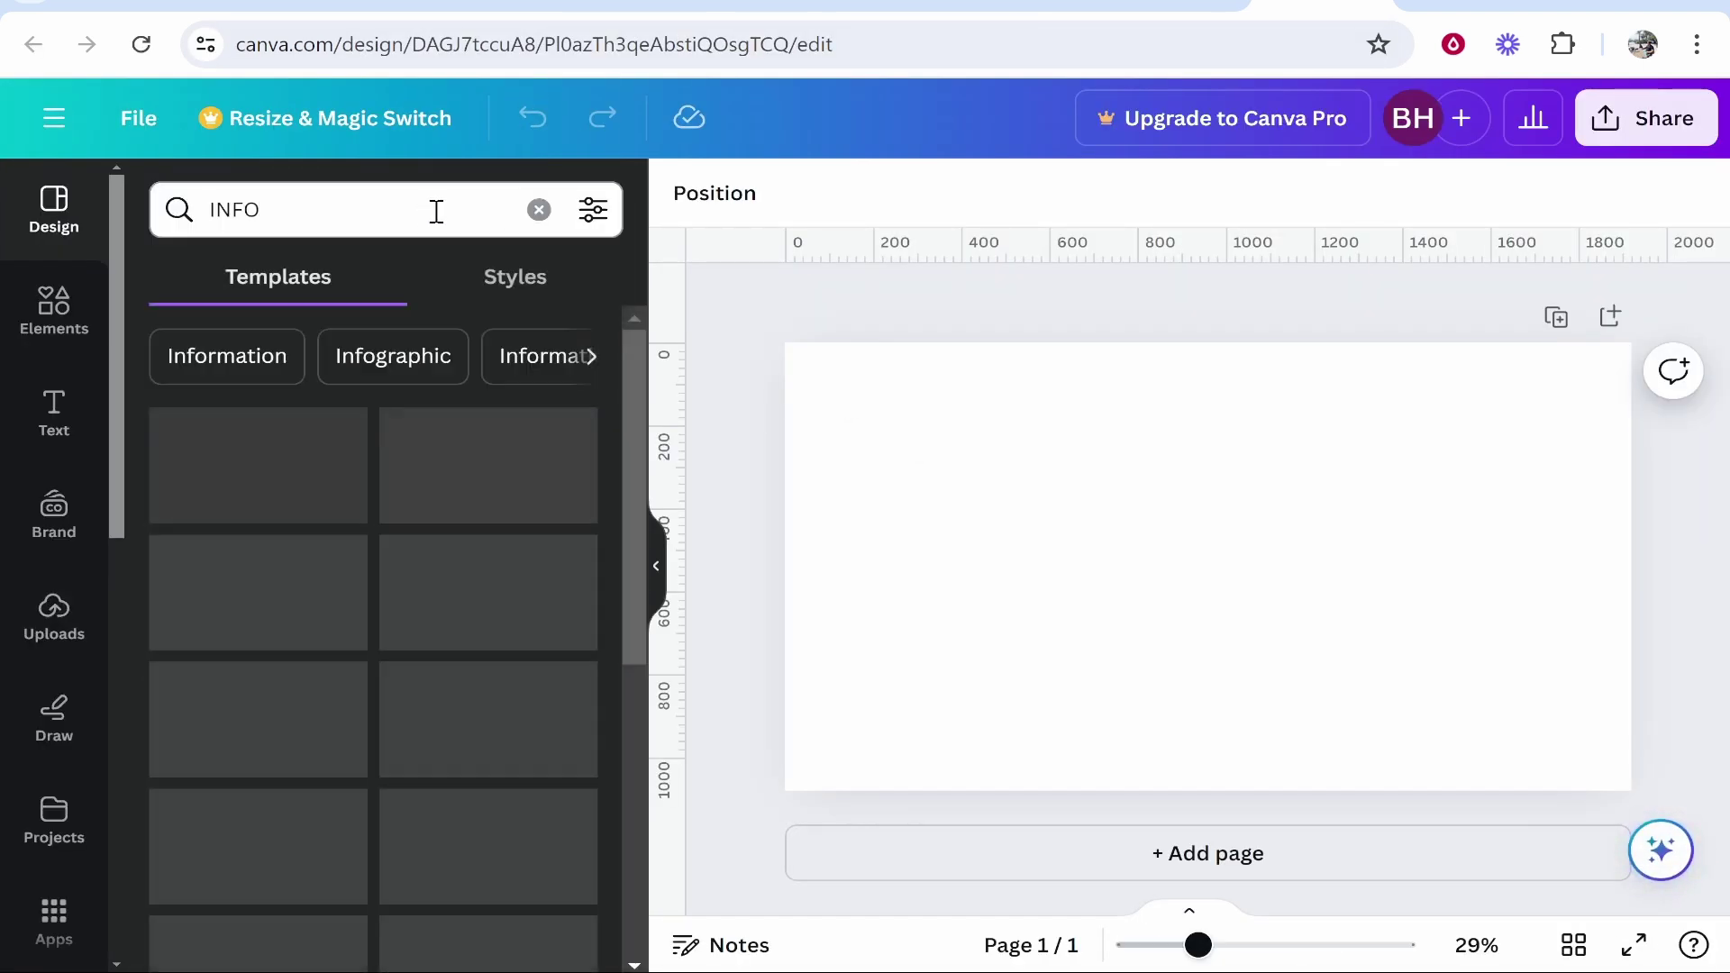
scroll(466, 613, "down", 5)
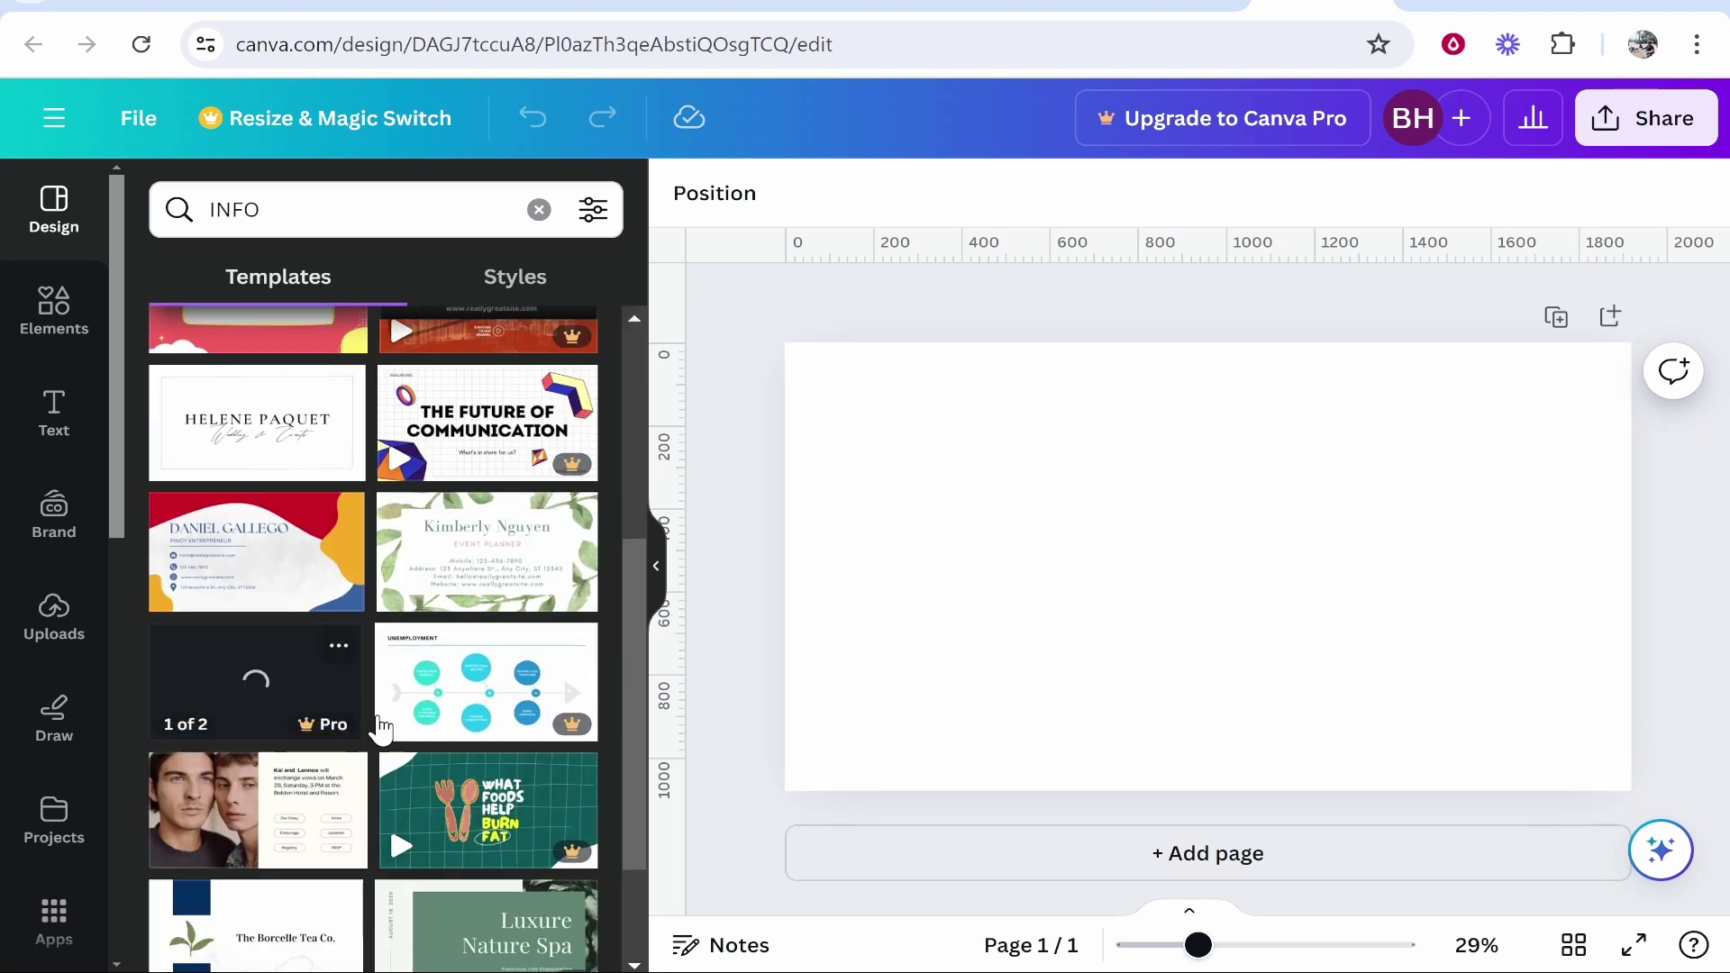
left_click_drag(341, 518, 1138, 591)
left_click(1262, 541)
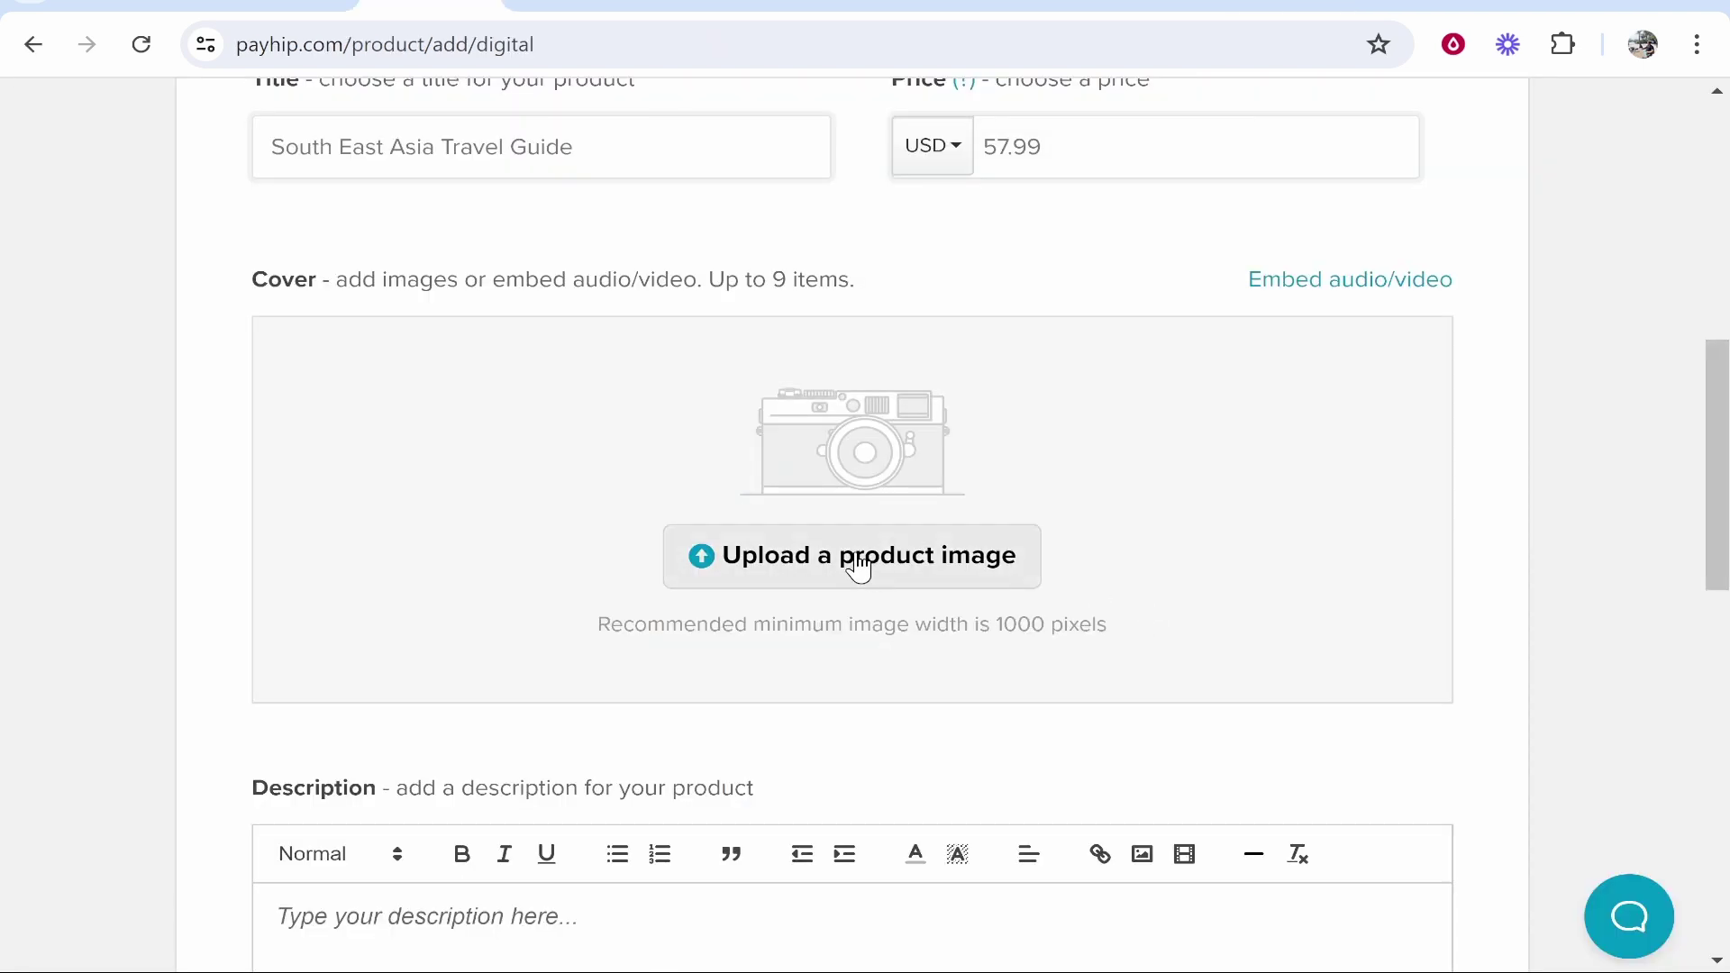
Switch to the Payhip product form and upload the photo of golden temples in a garden as the product's cover image
left_click(863, 569)
scroll(631, 379, "down", 5)
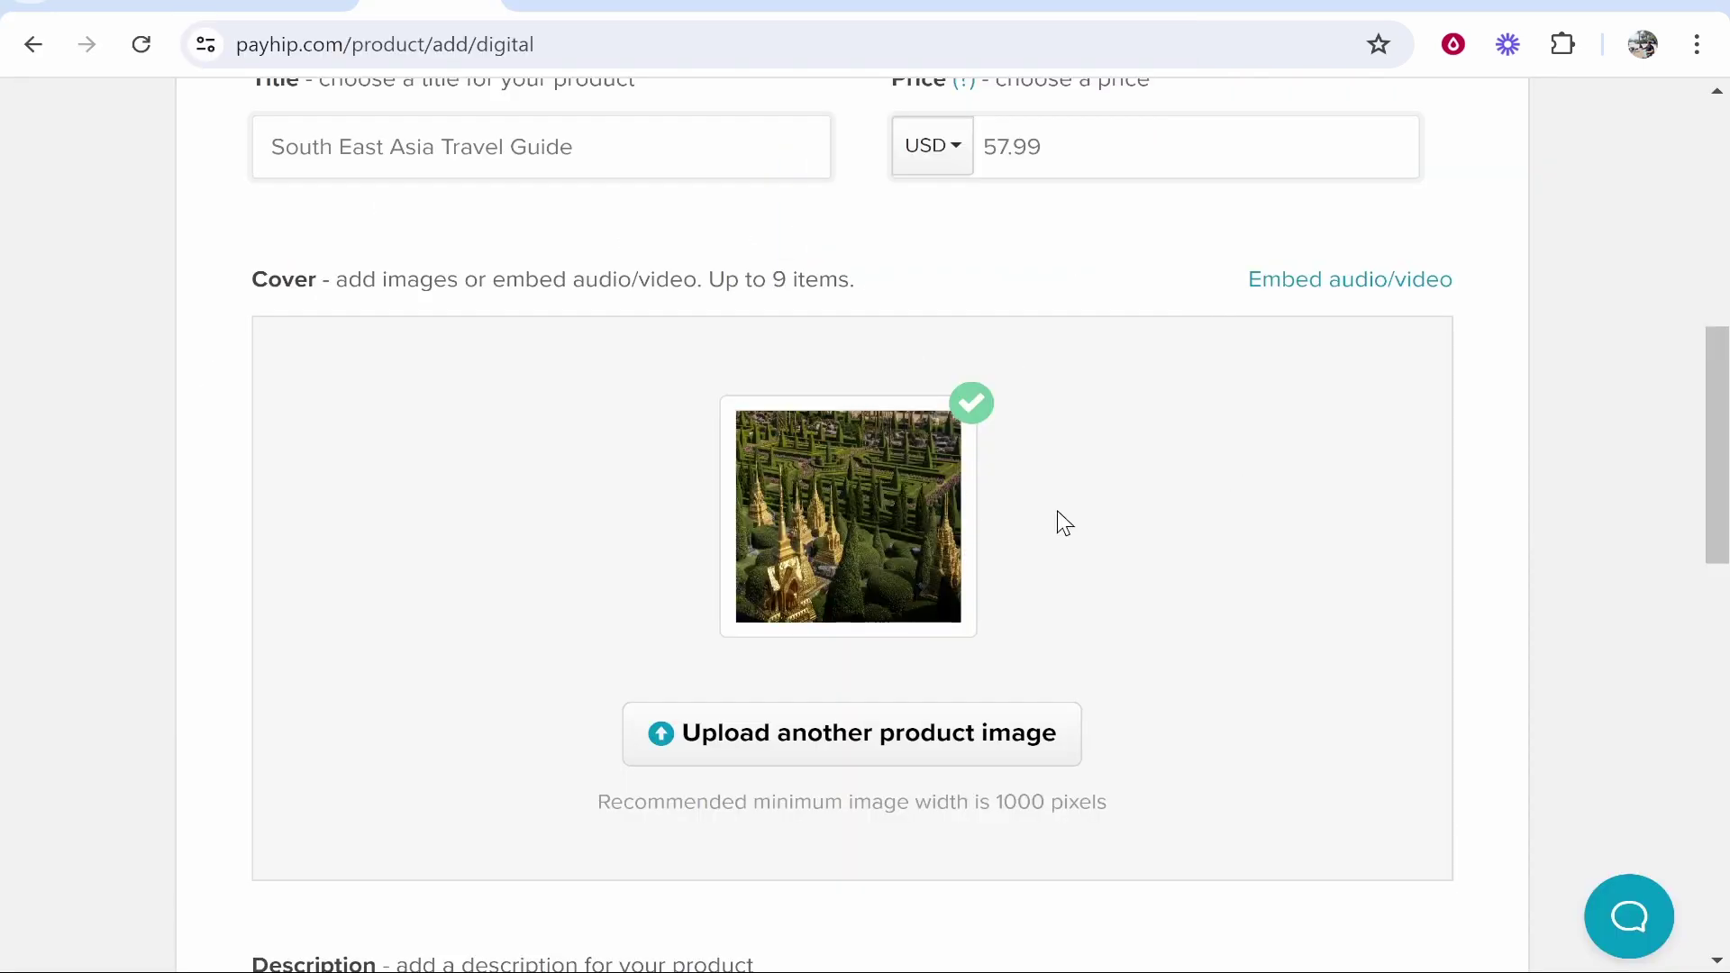
Switch to ChatGPT and send "Create a product description" in the Southeast Asia Travel Guide chat
scroll(1100, 375, "down", 6)
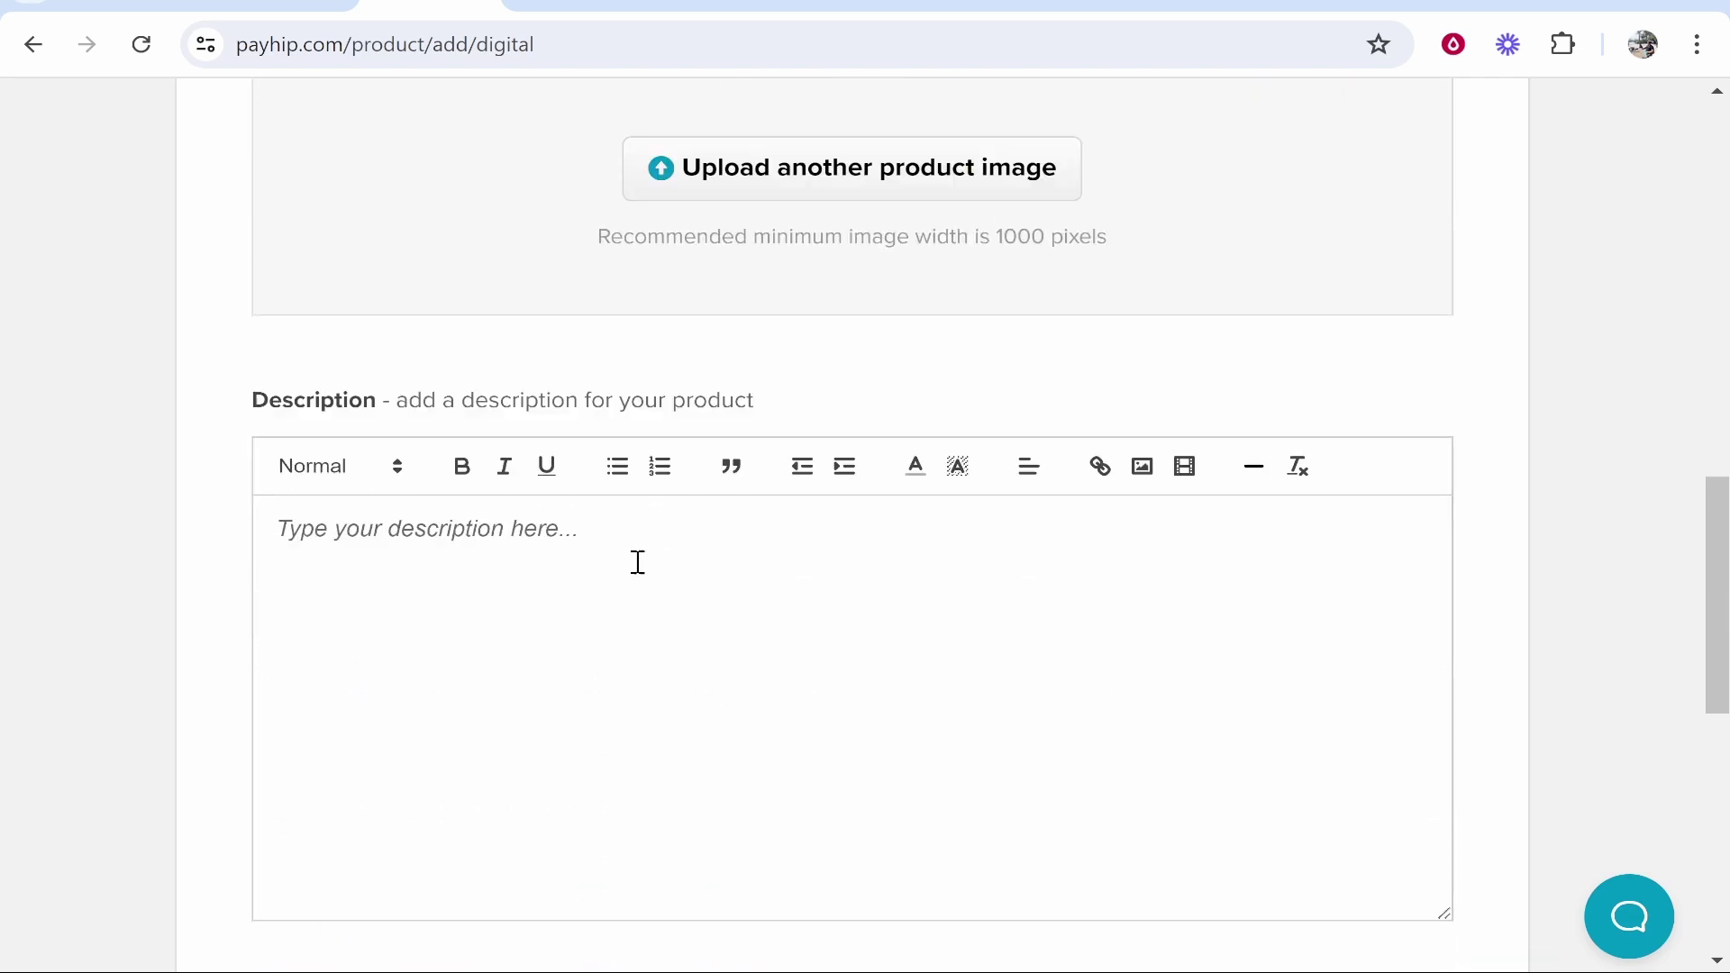
left_click(932, 9)
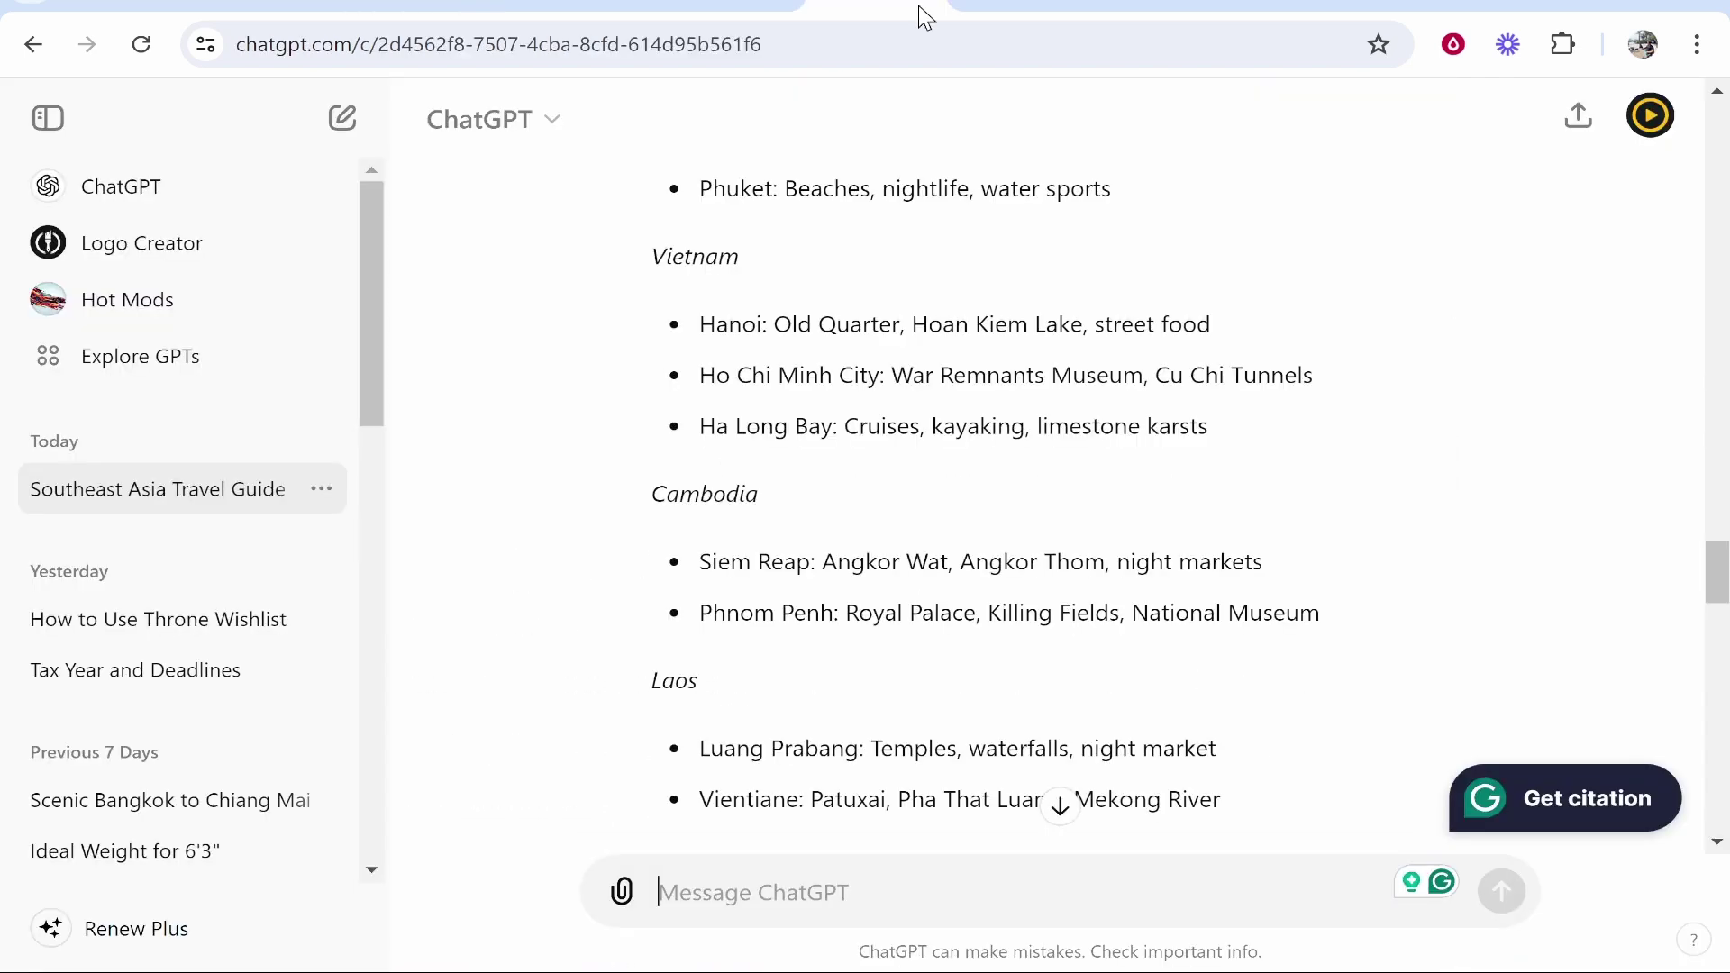
scroll(1078, 625, "down", 15)
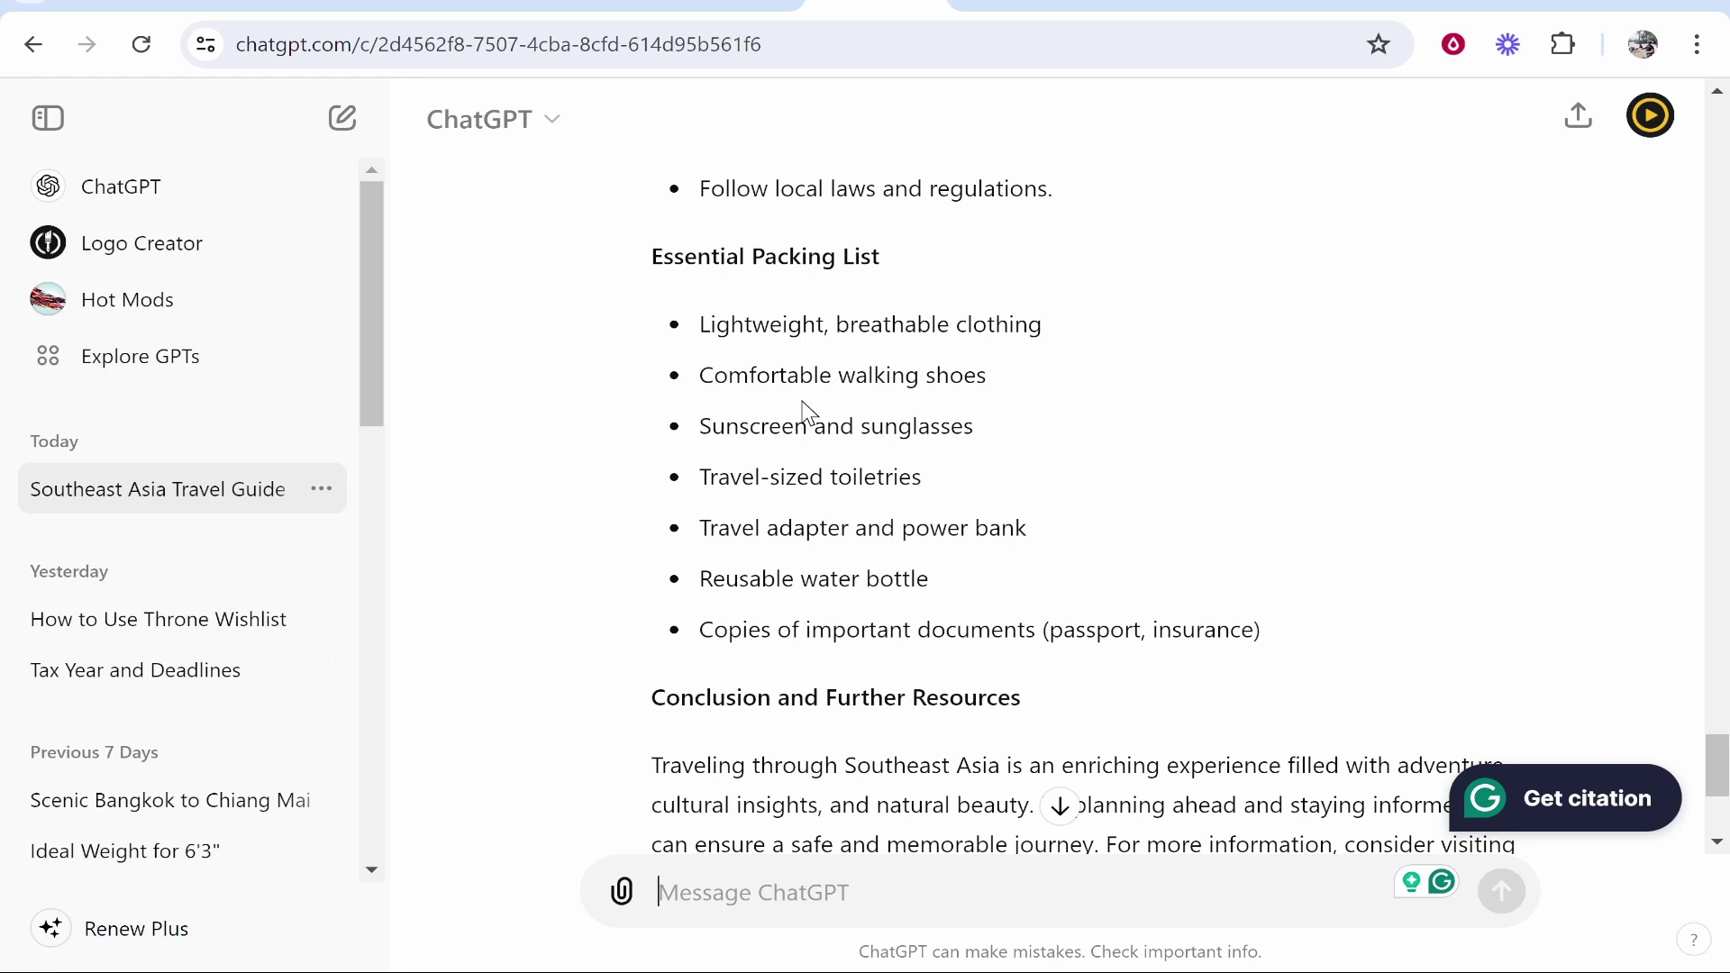
left_click(622, 895)
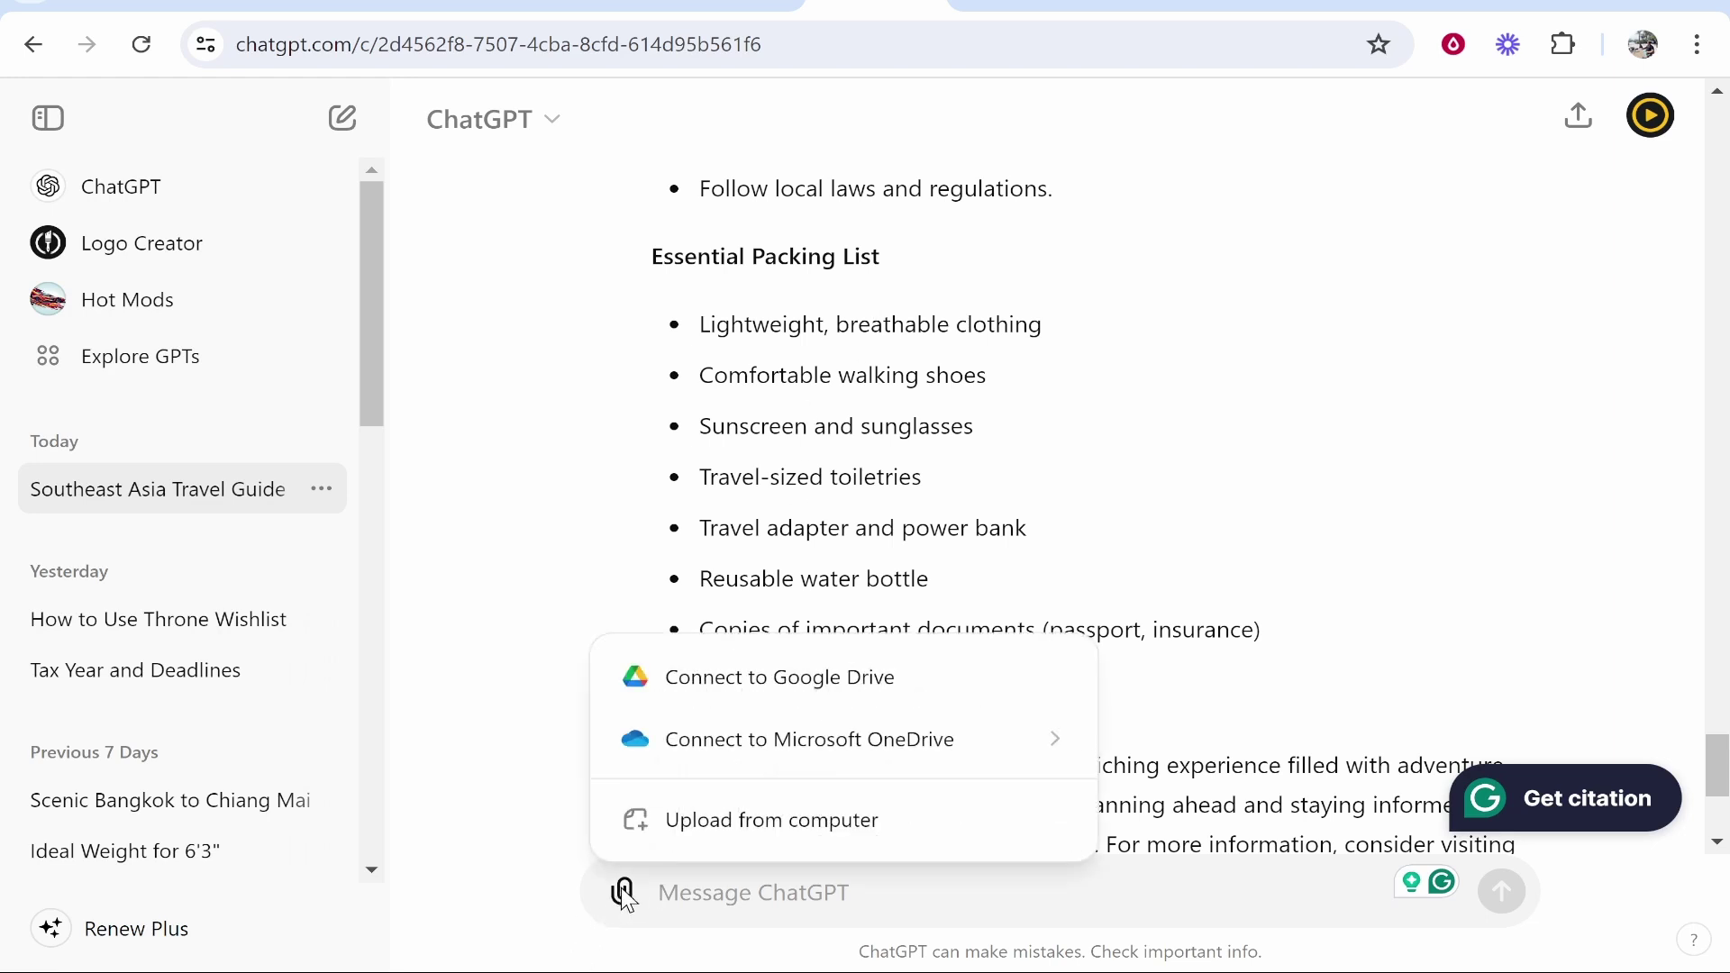
left_click(1265, 403)
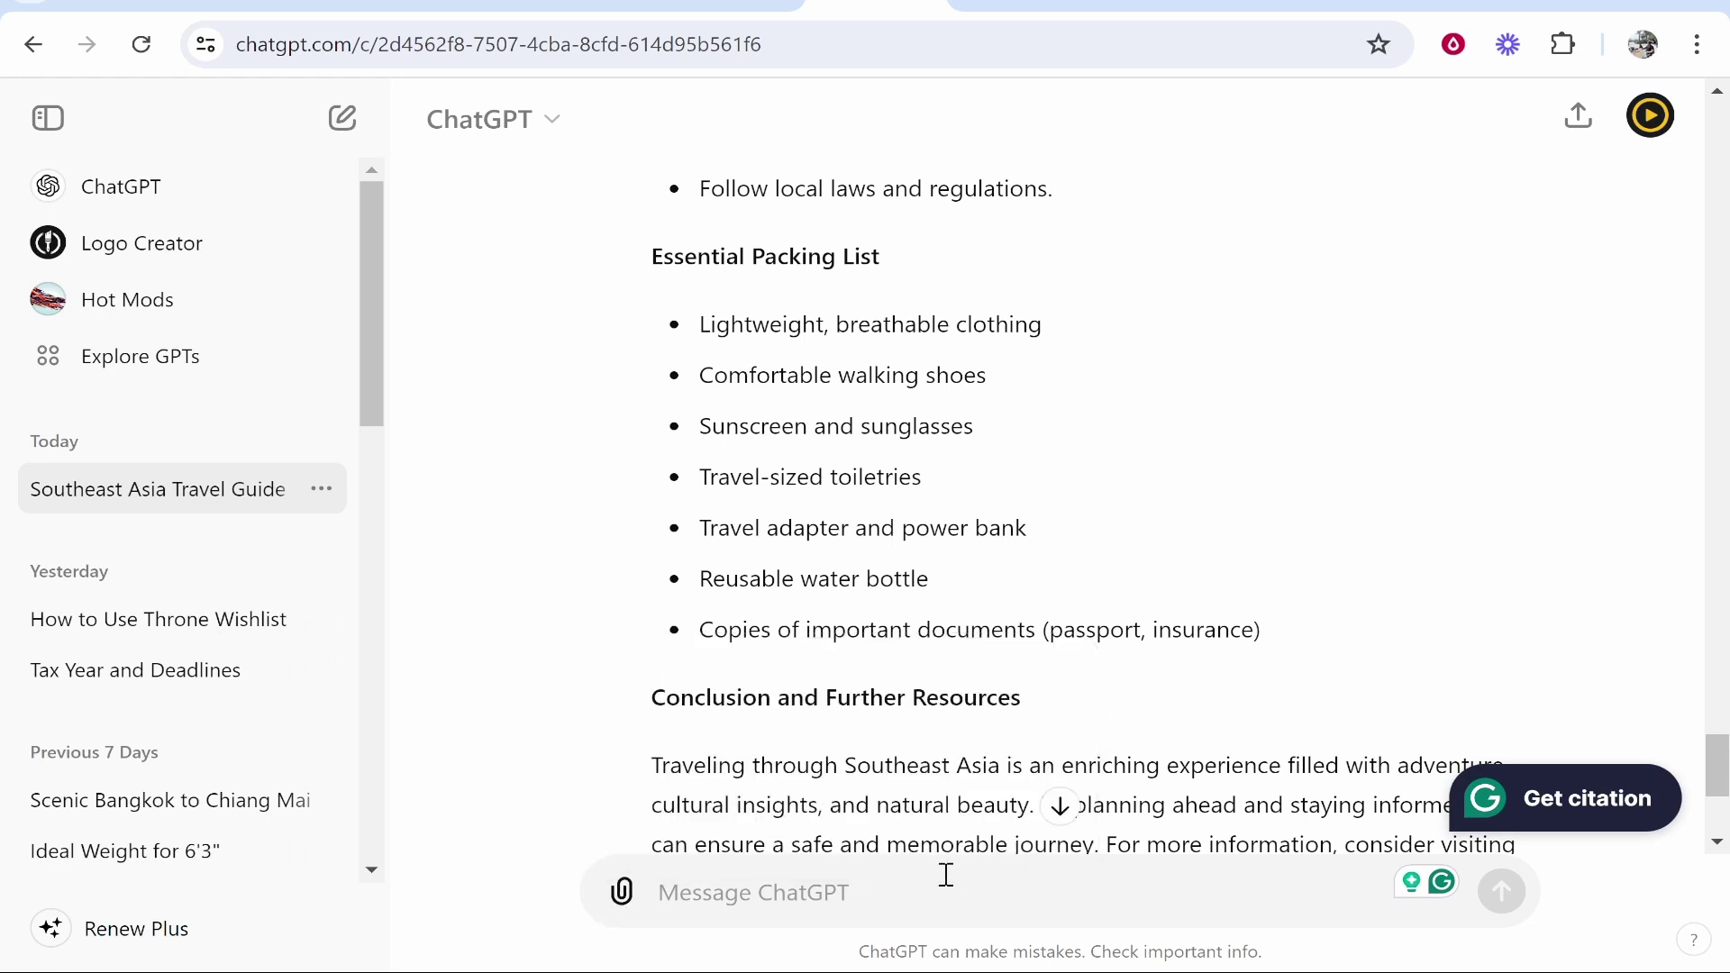
scroll(956, 613, "down", 5)
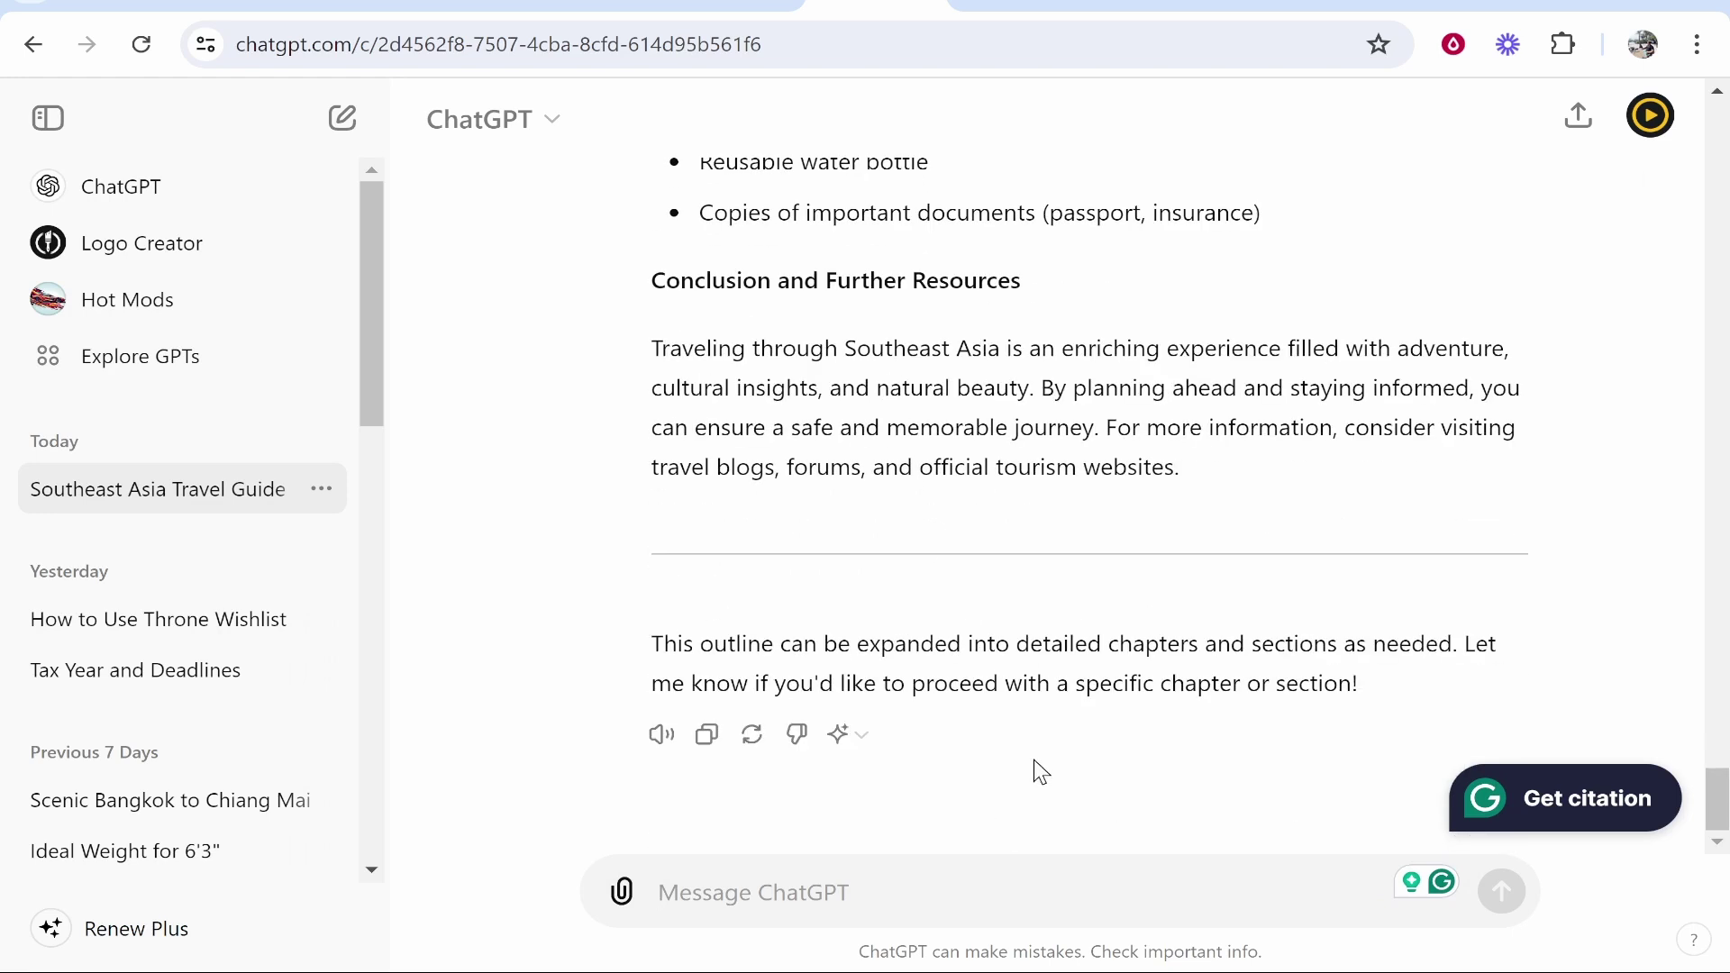
type("c")
key("BackSpace")
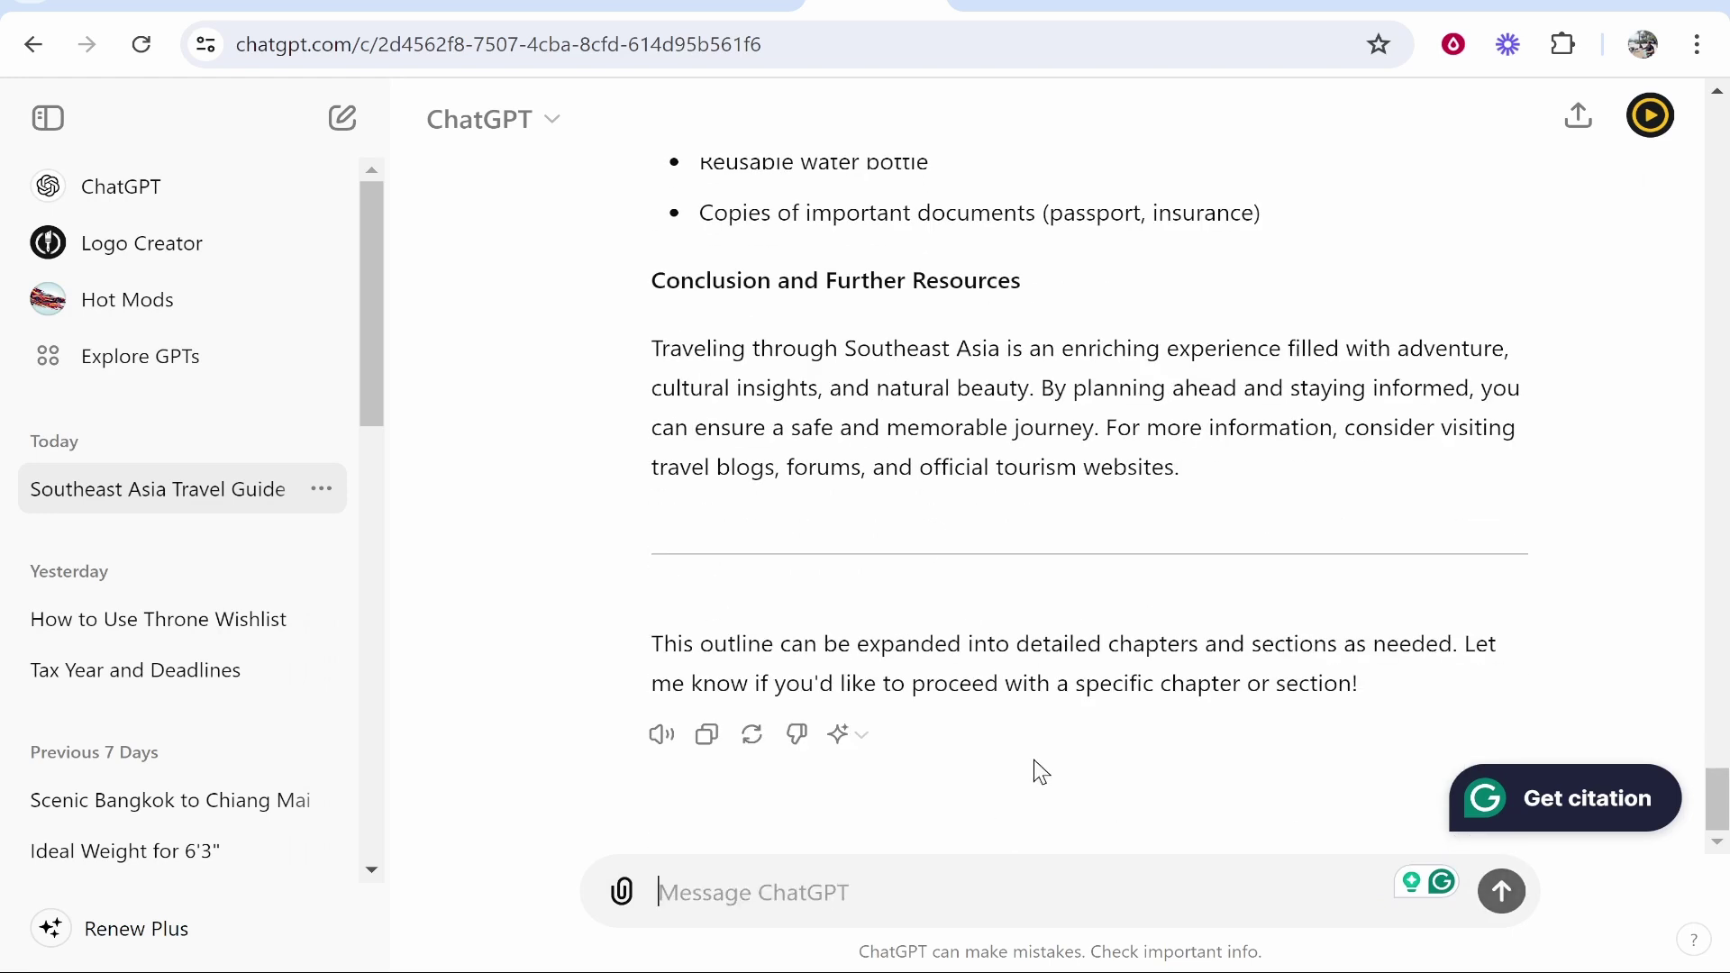
type("Create a product ")
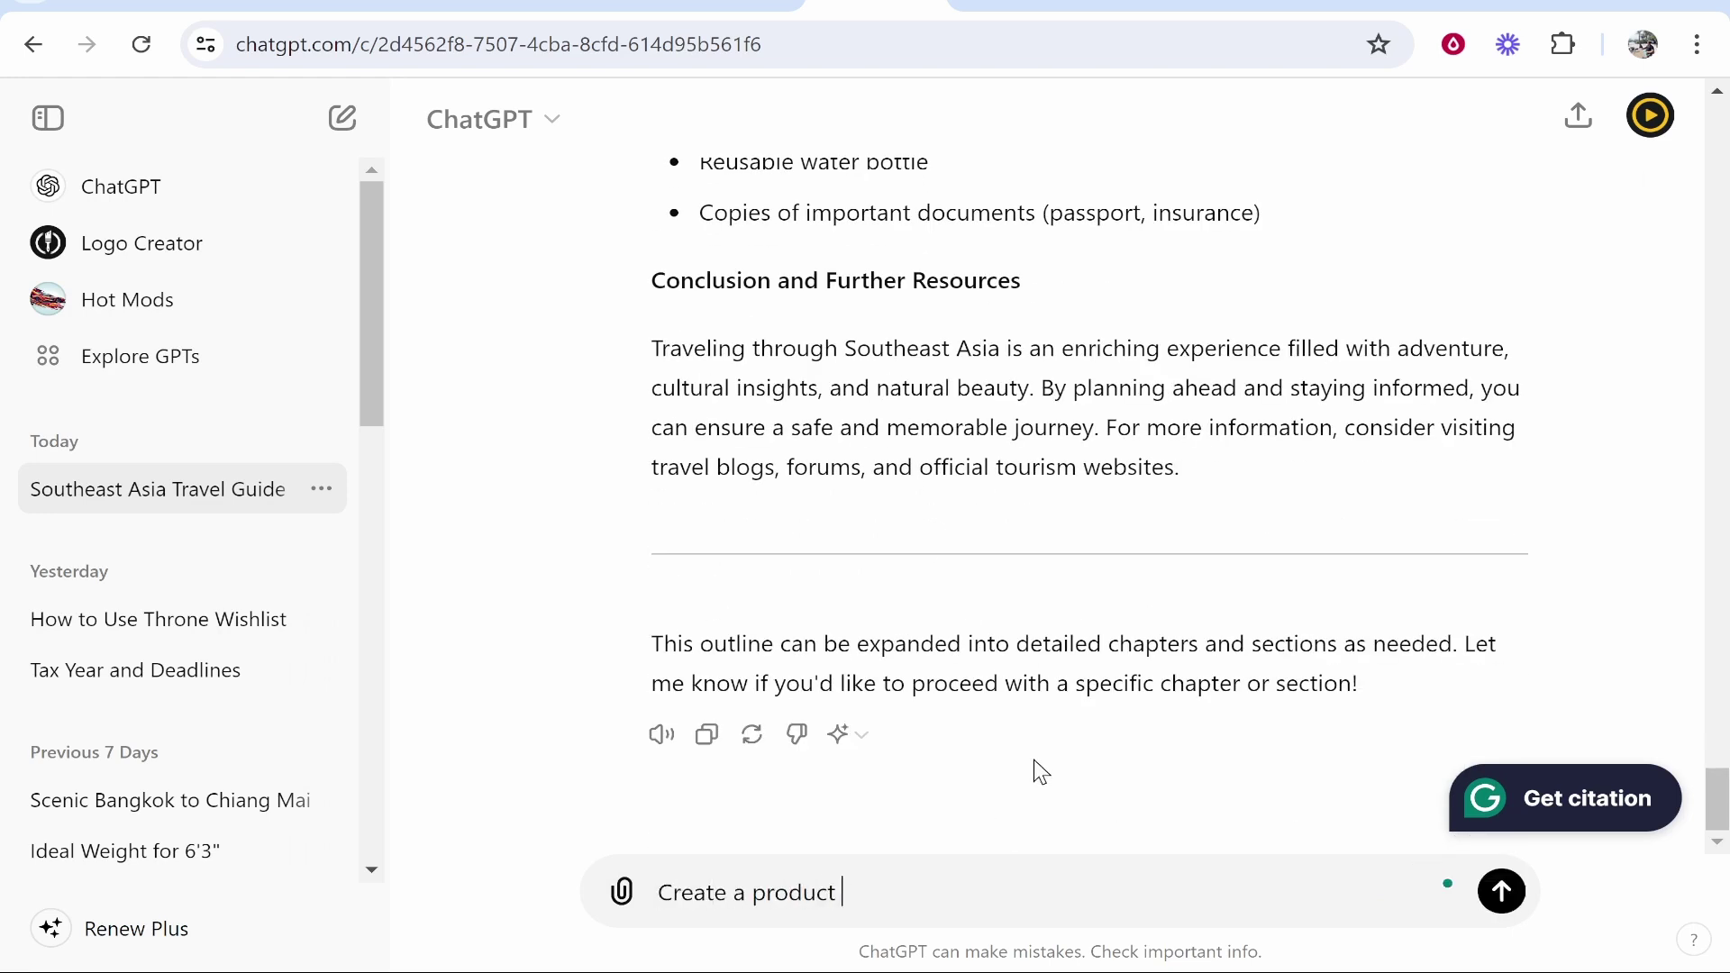
type("description")
key("Return")
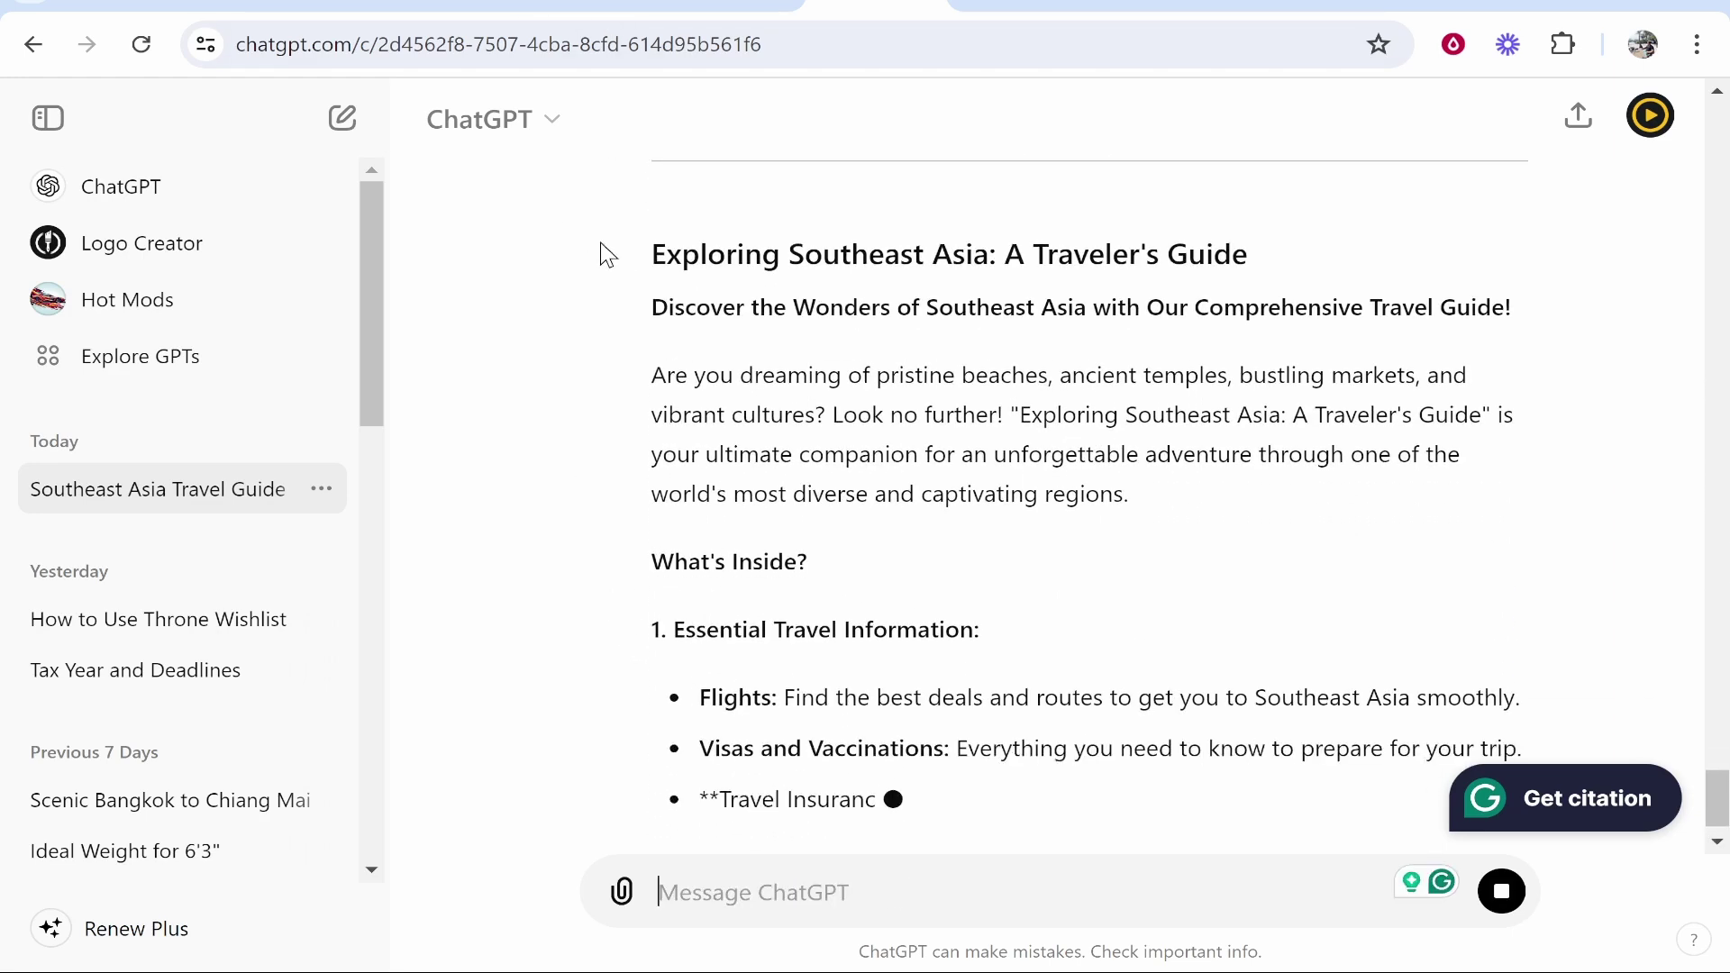
Copy the generated product description from ChatGPT into the Description of the new Payhip product
left_click_drag(603, 255, 1452, 715)
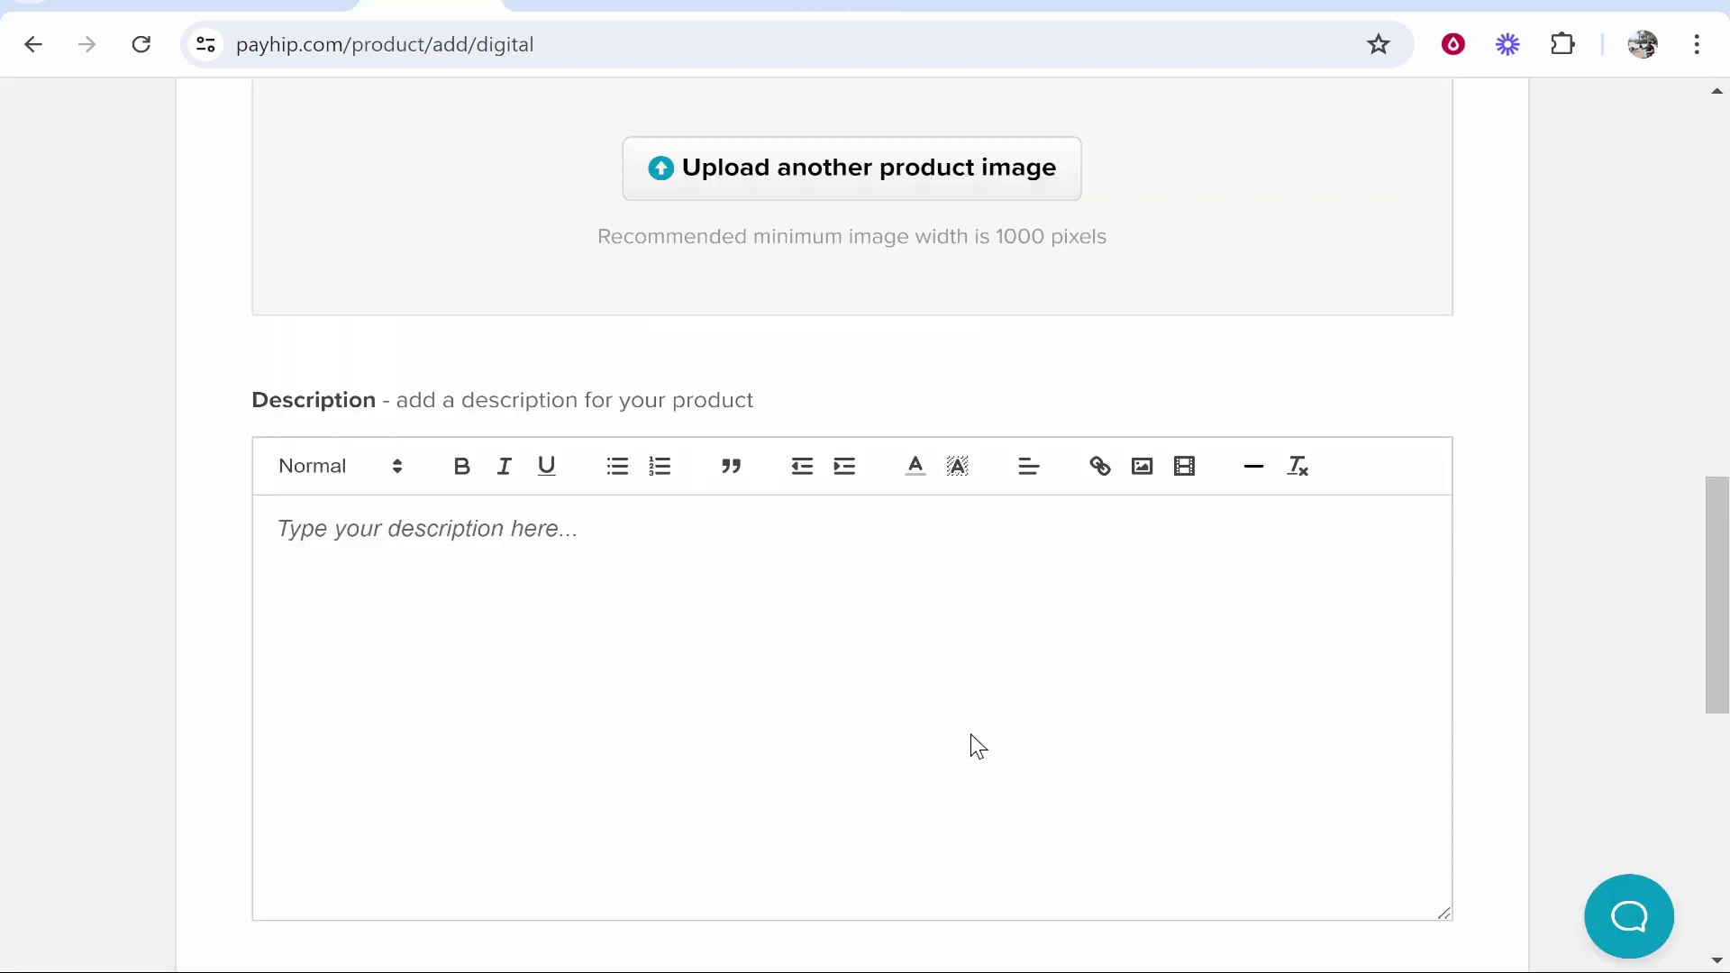
left_click(973, 745)
key("ctrl+v")
Review the completed product form and add the South East Asia Travel Guide to the store as a visible product
scroll(724, 672, "up", 2)
scroll(724, 672, "up", 15)
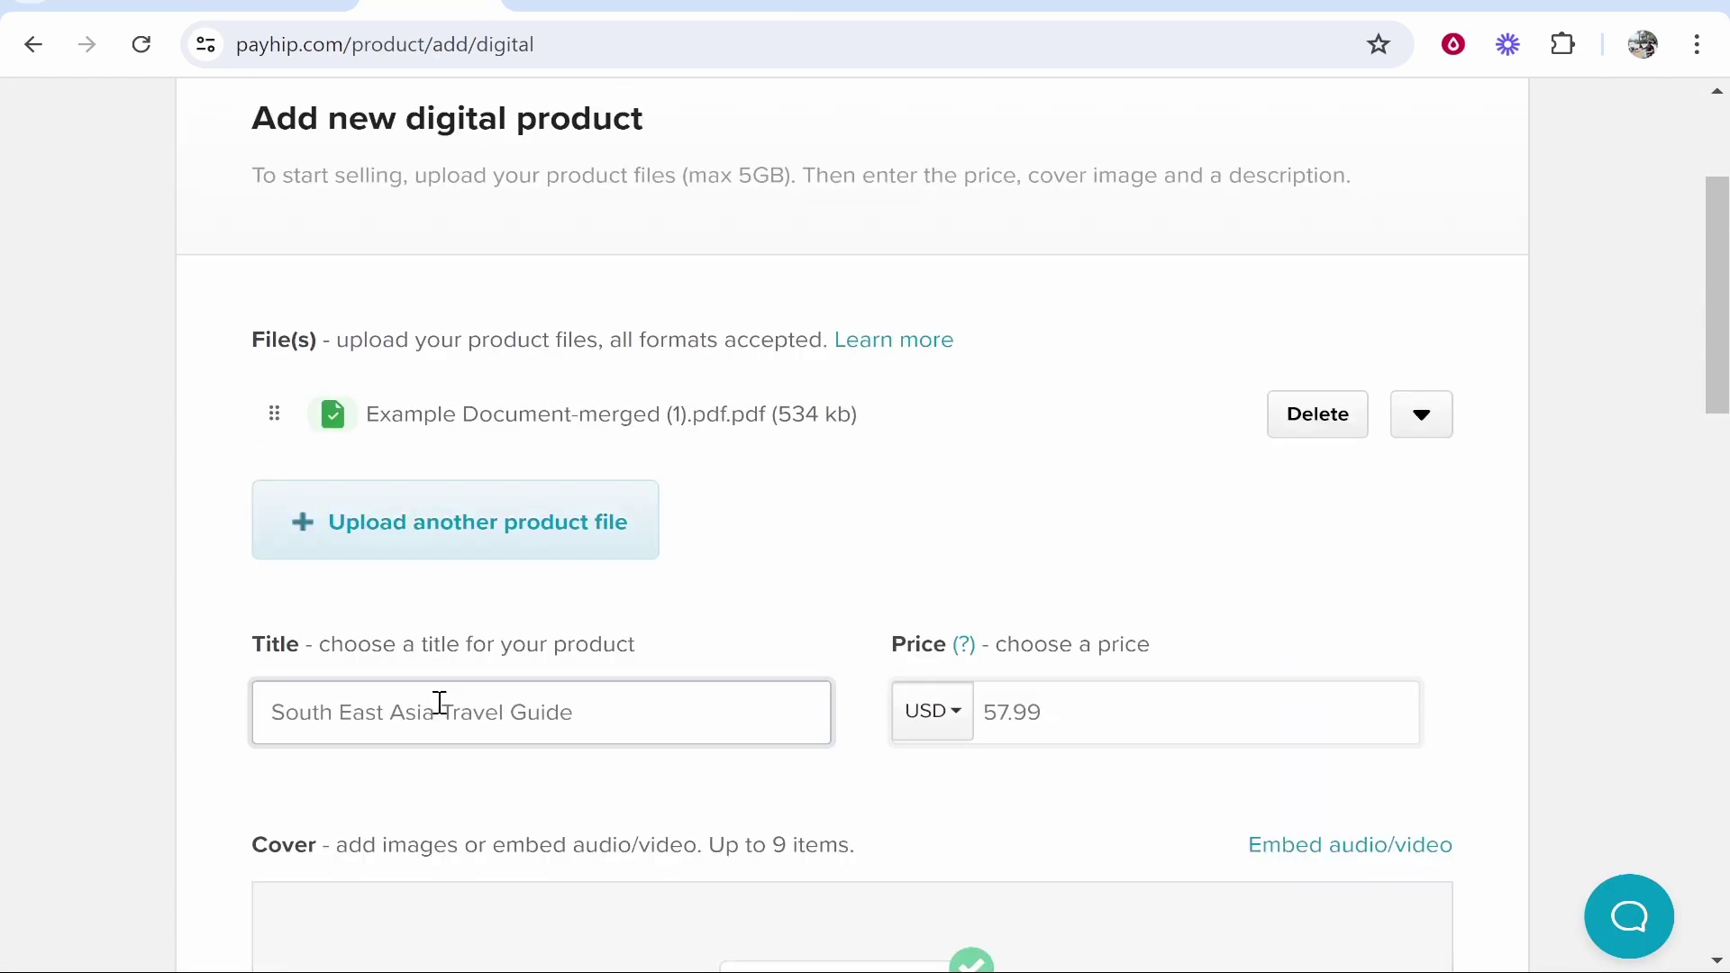
scroll(436, 707, "down", 6)
scroll(510, 704, "down", 2)
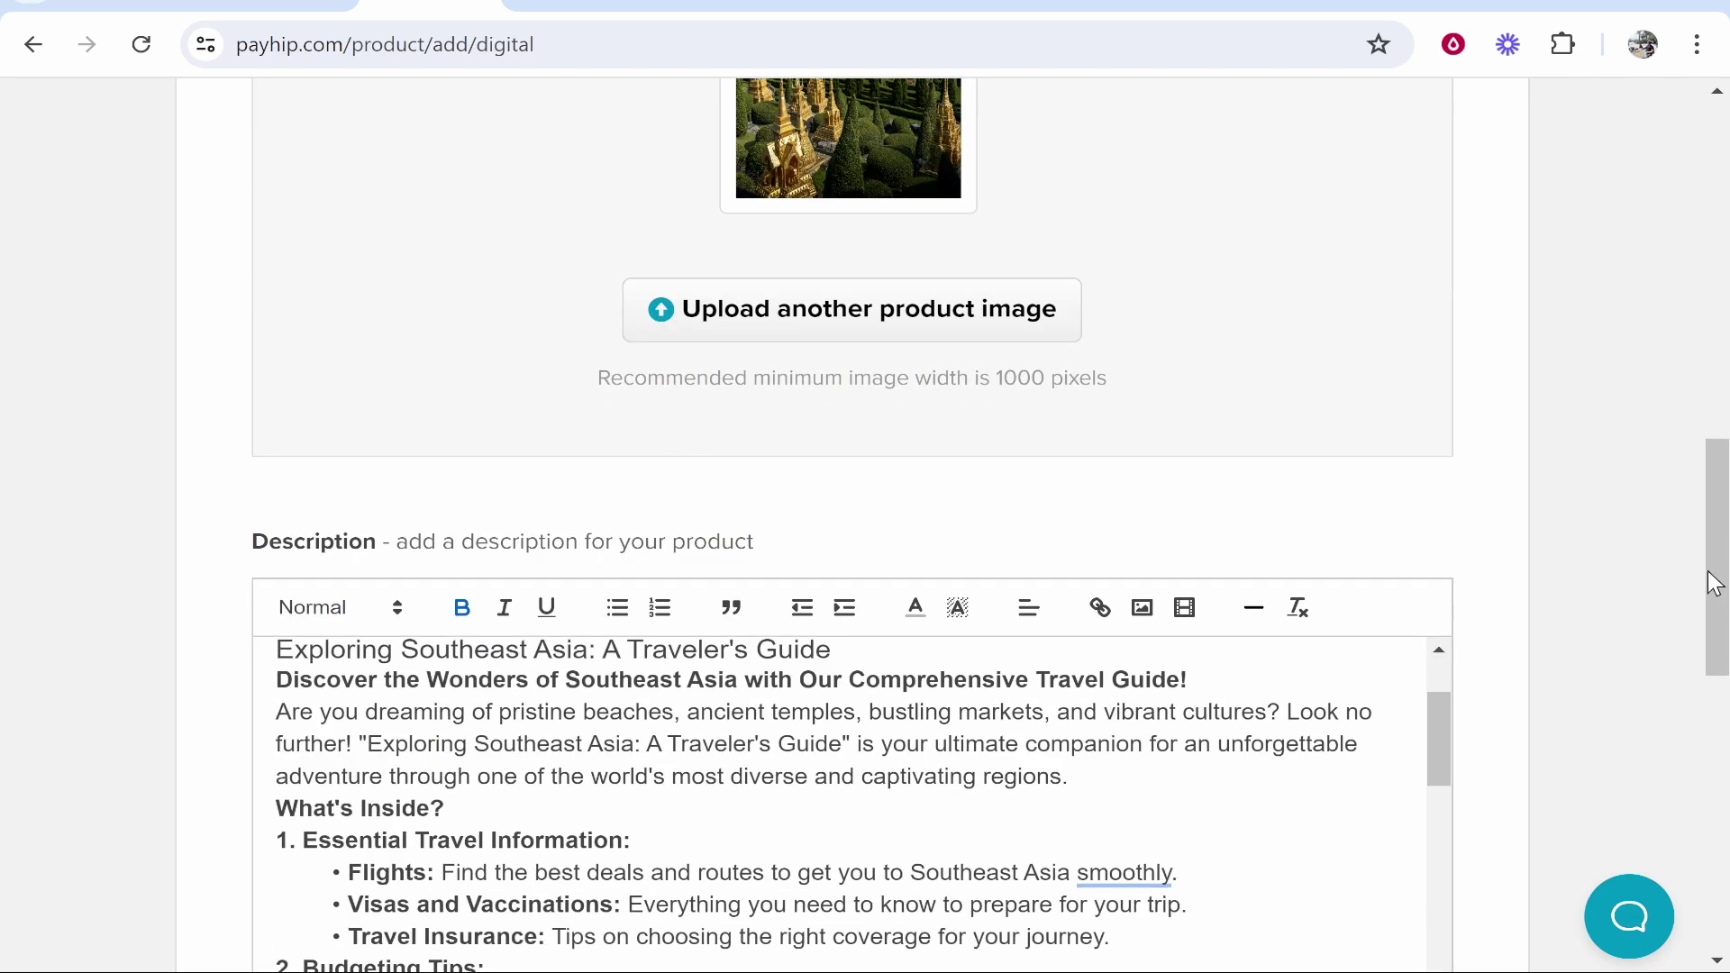
scroll(1201, 559, "down", 5)
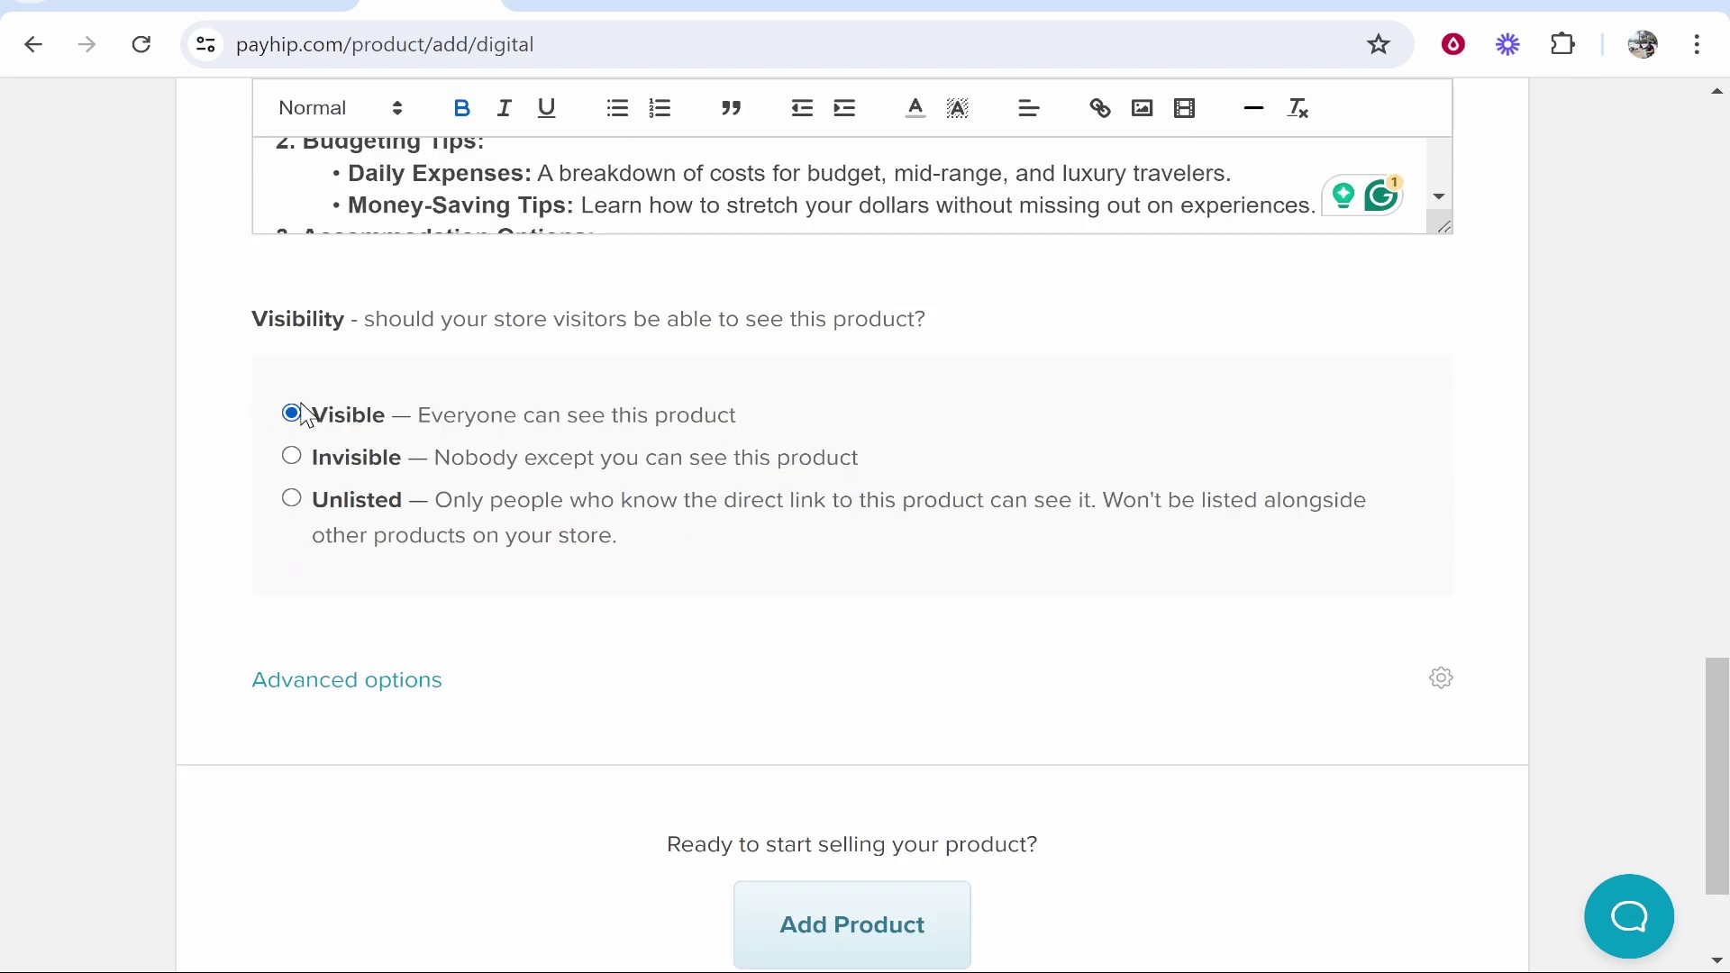
scroll(754, 409, "down", 2)
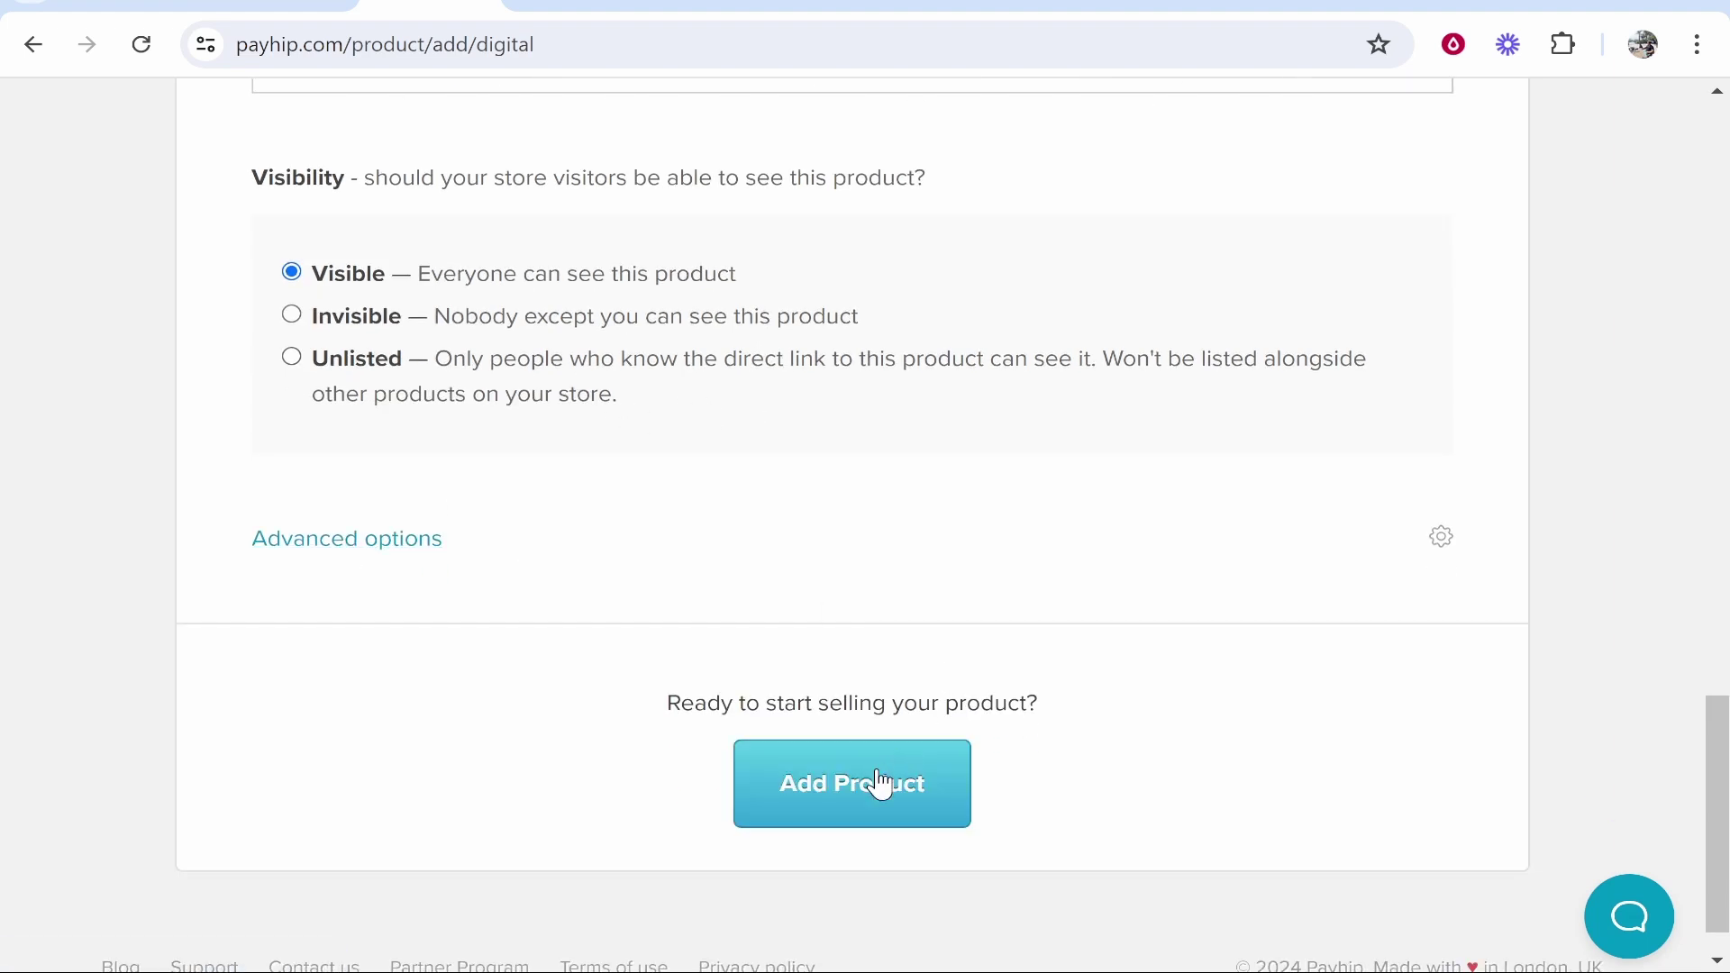
left_click(882, 784)
Open the new product's public page and examine its description, payment notice and page address
scroll(819, 598, "down", 2)
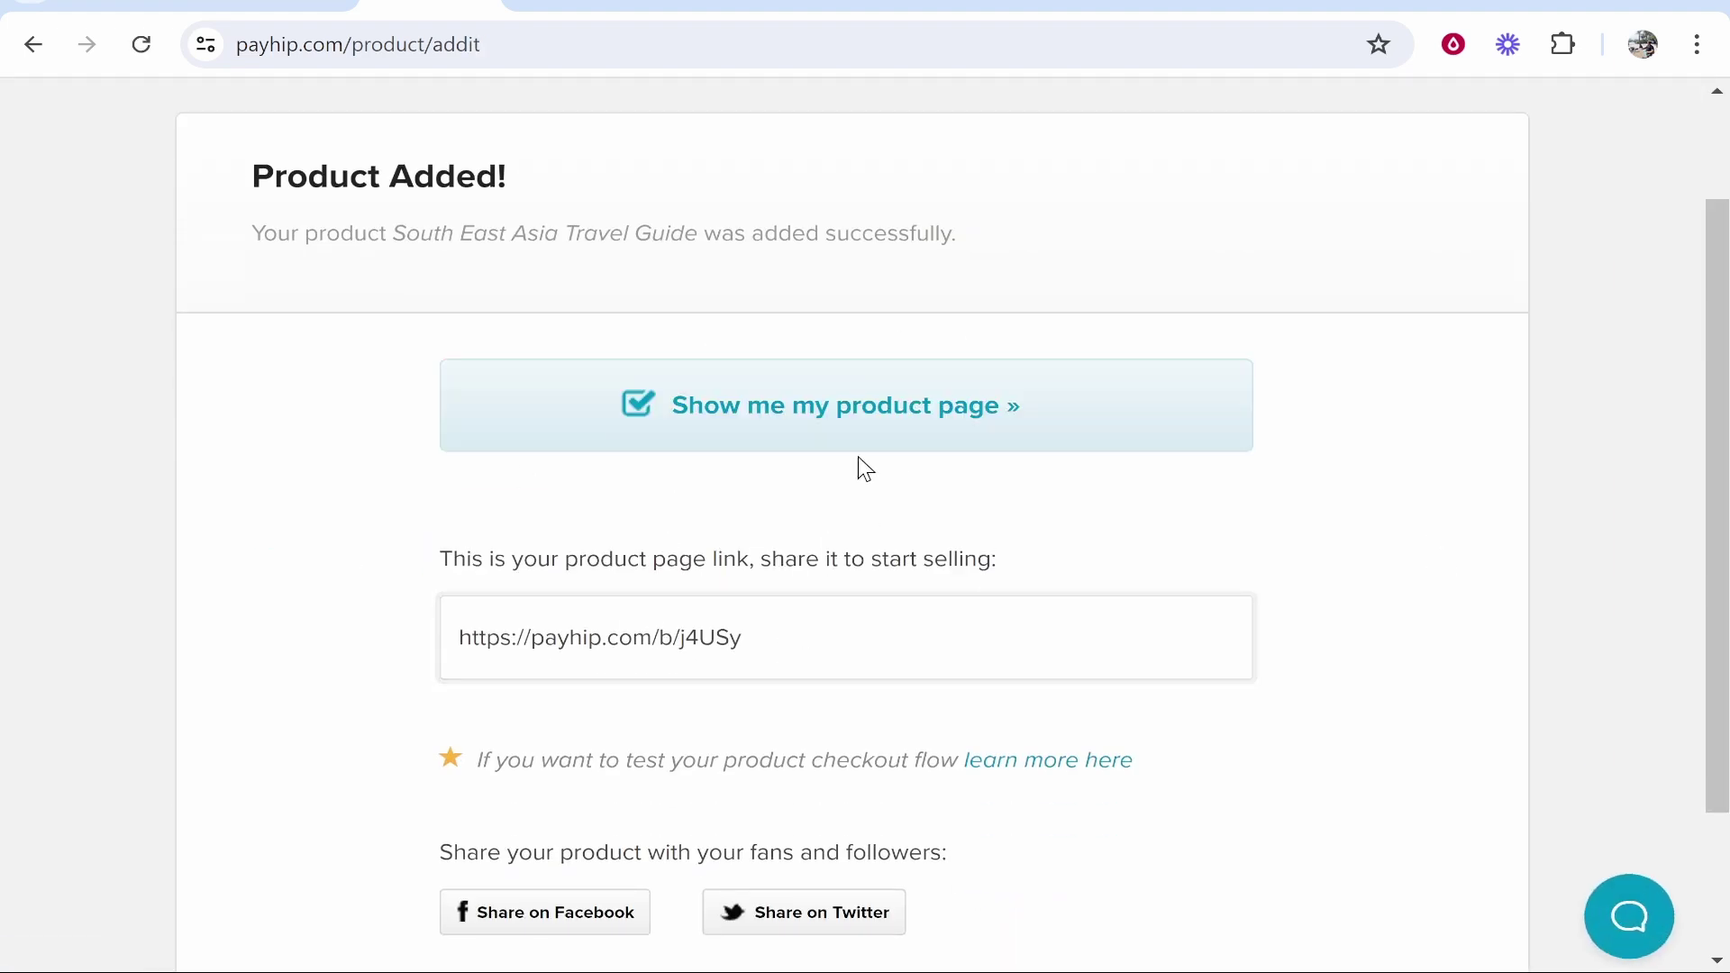
left_click(631, 415)
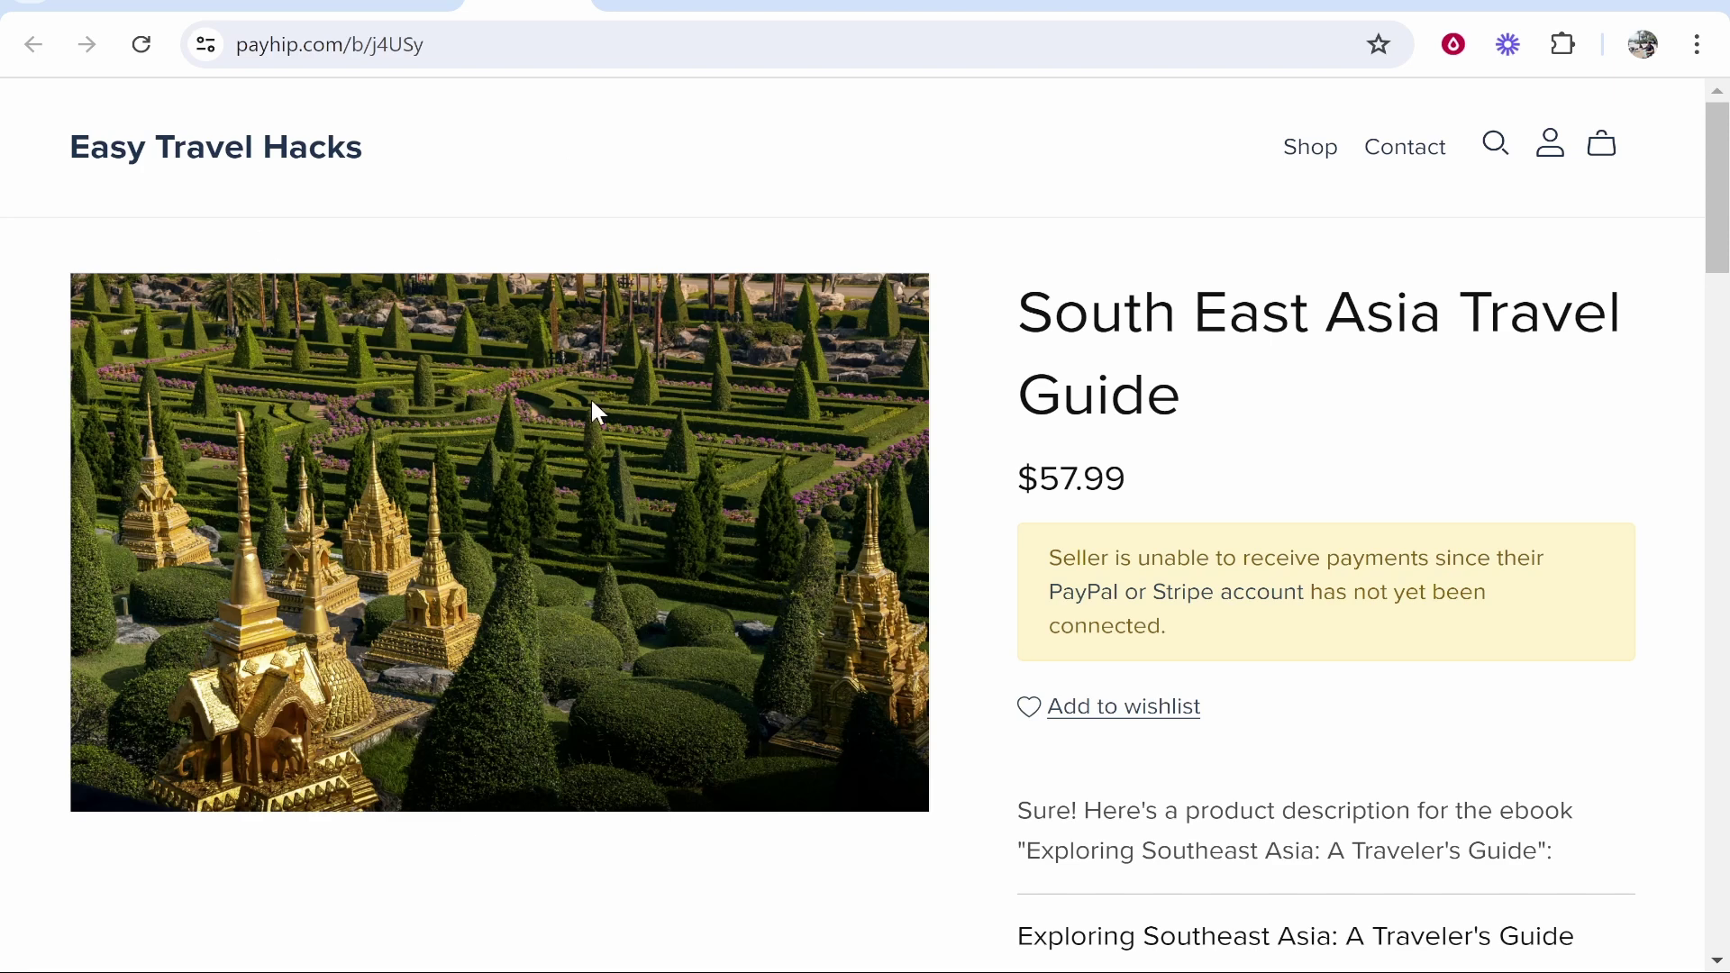
scroll(1126, 459, "down", 20)
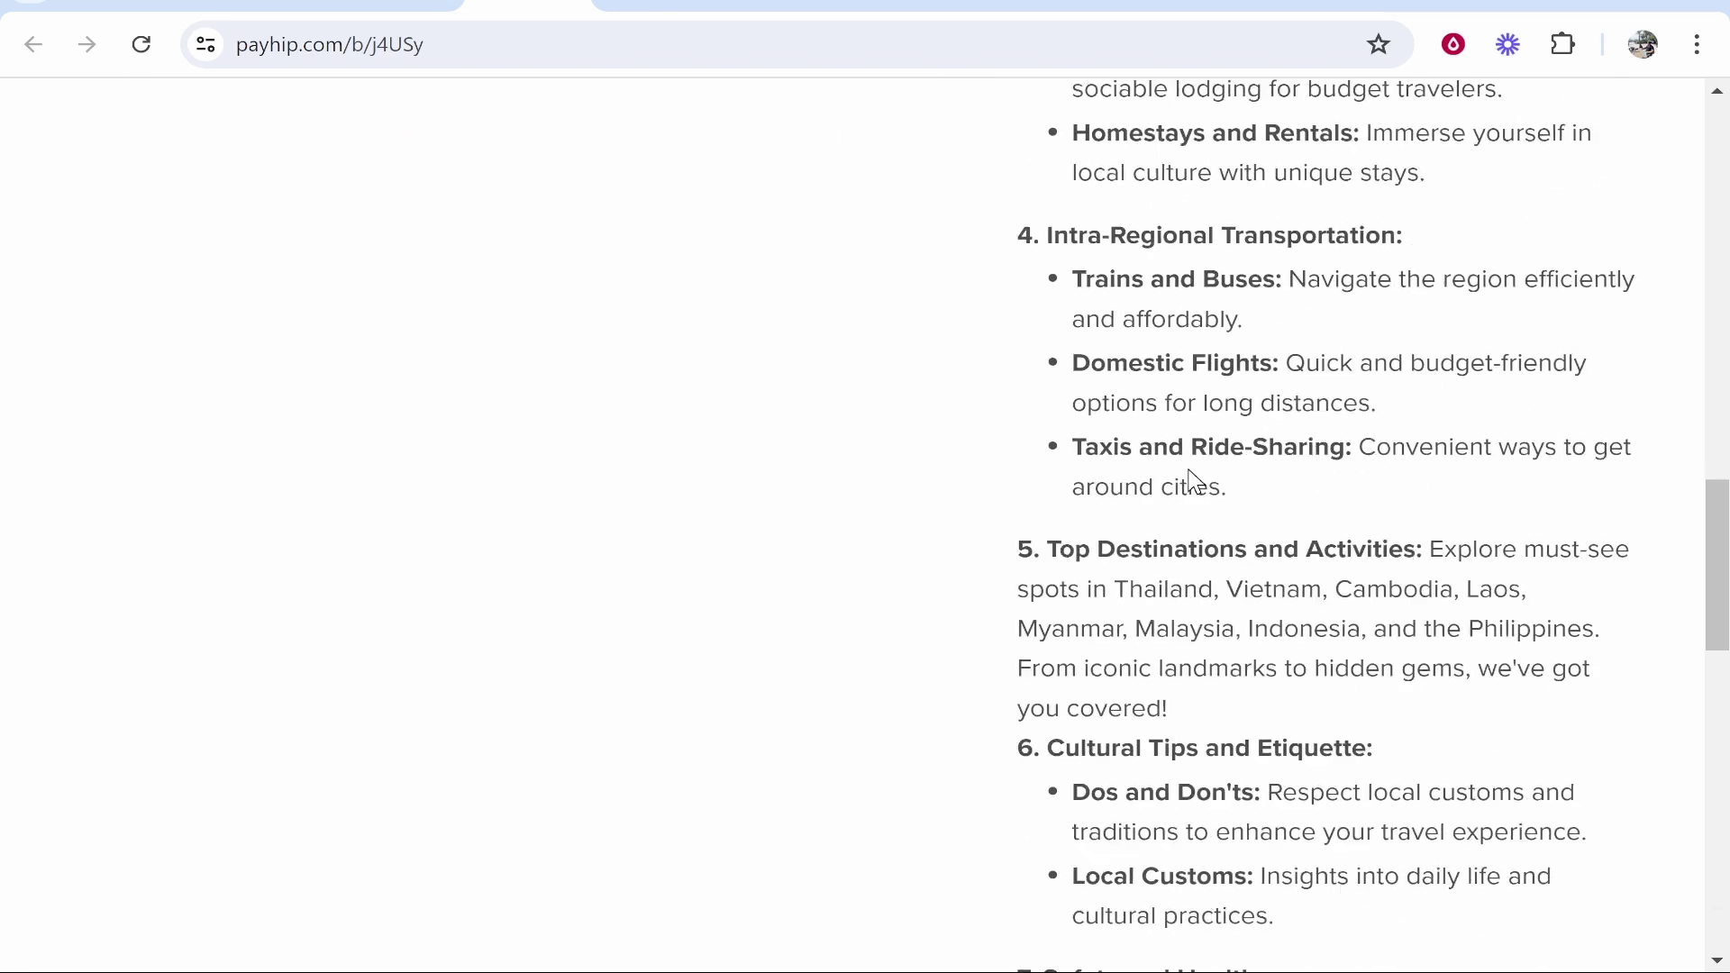
scroll(1201, 484, "up", 20)
left_click_drag(1336, 622, 1090, 508)
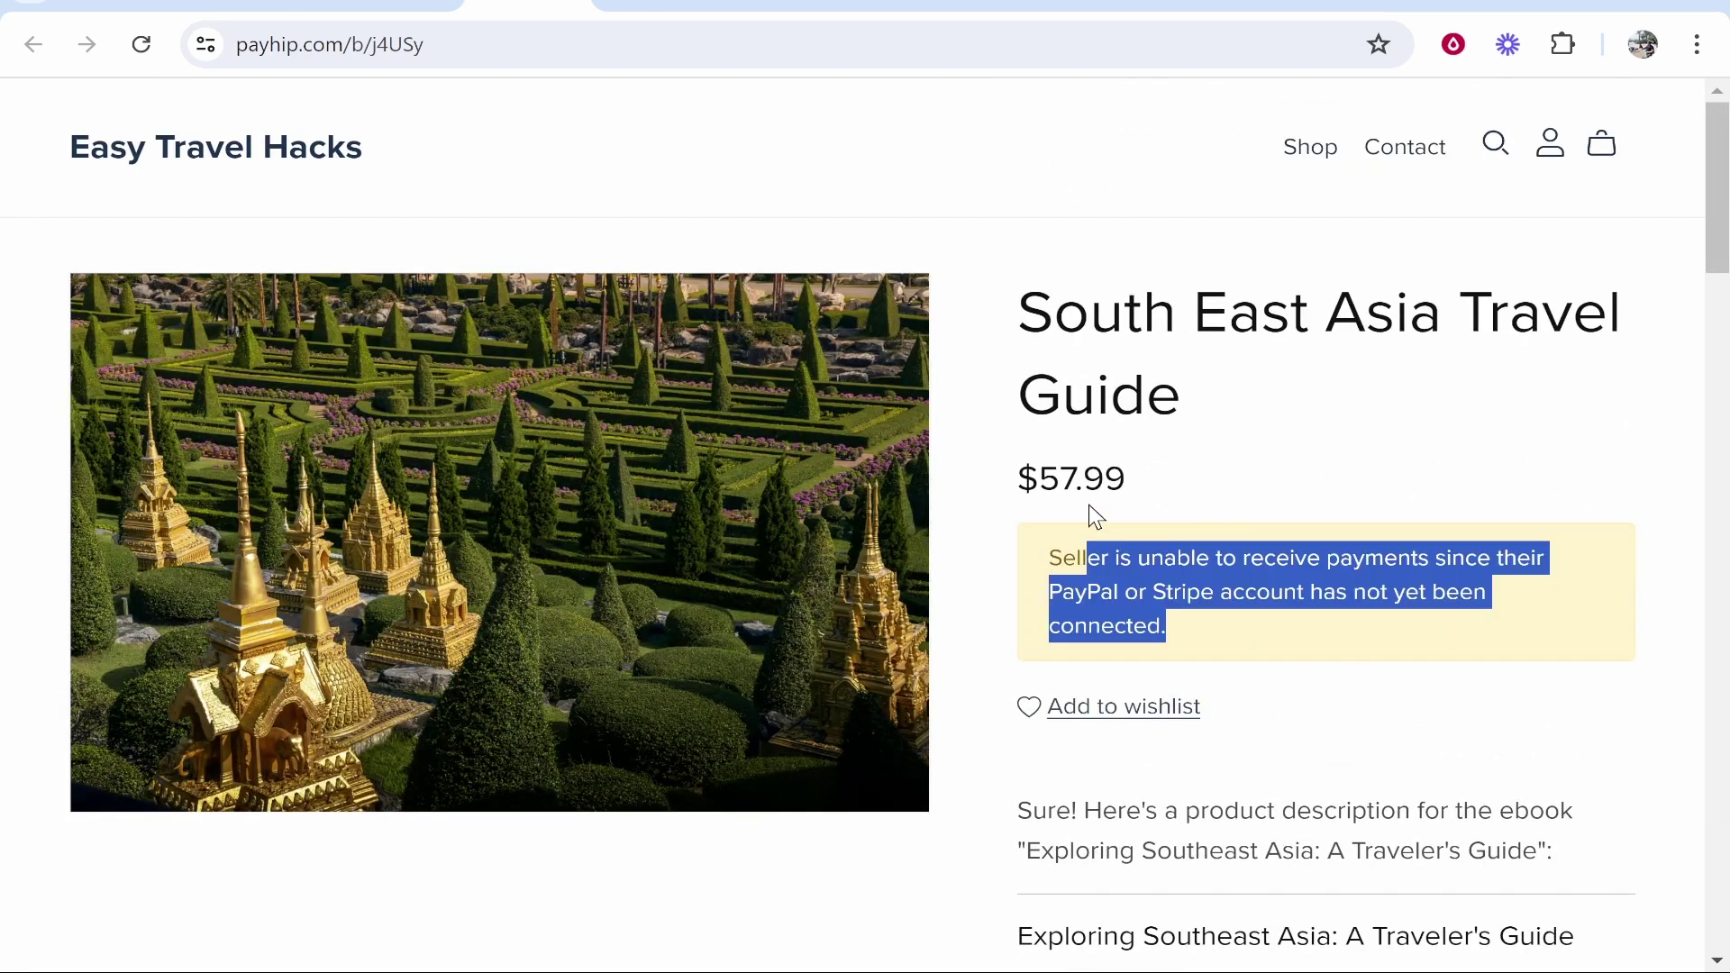
left_click(1269, 548)
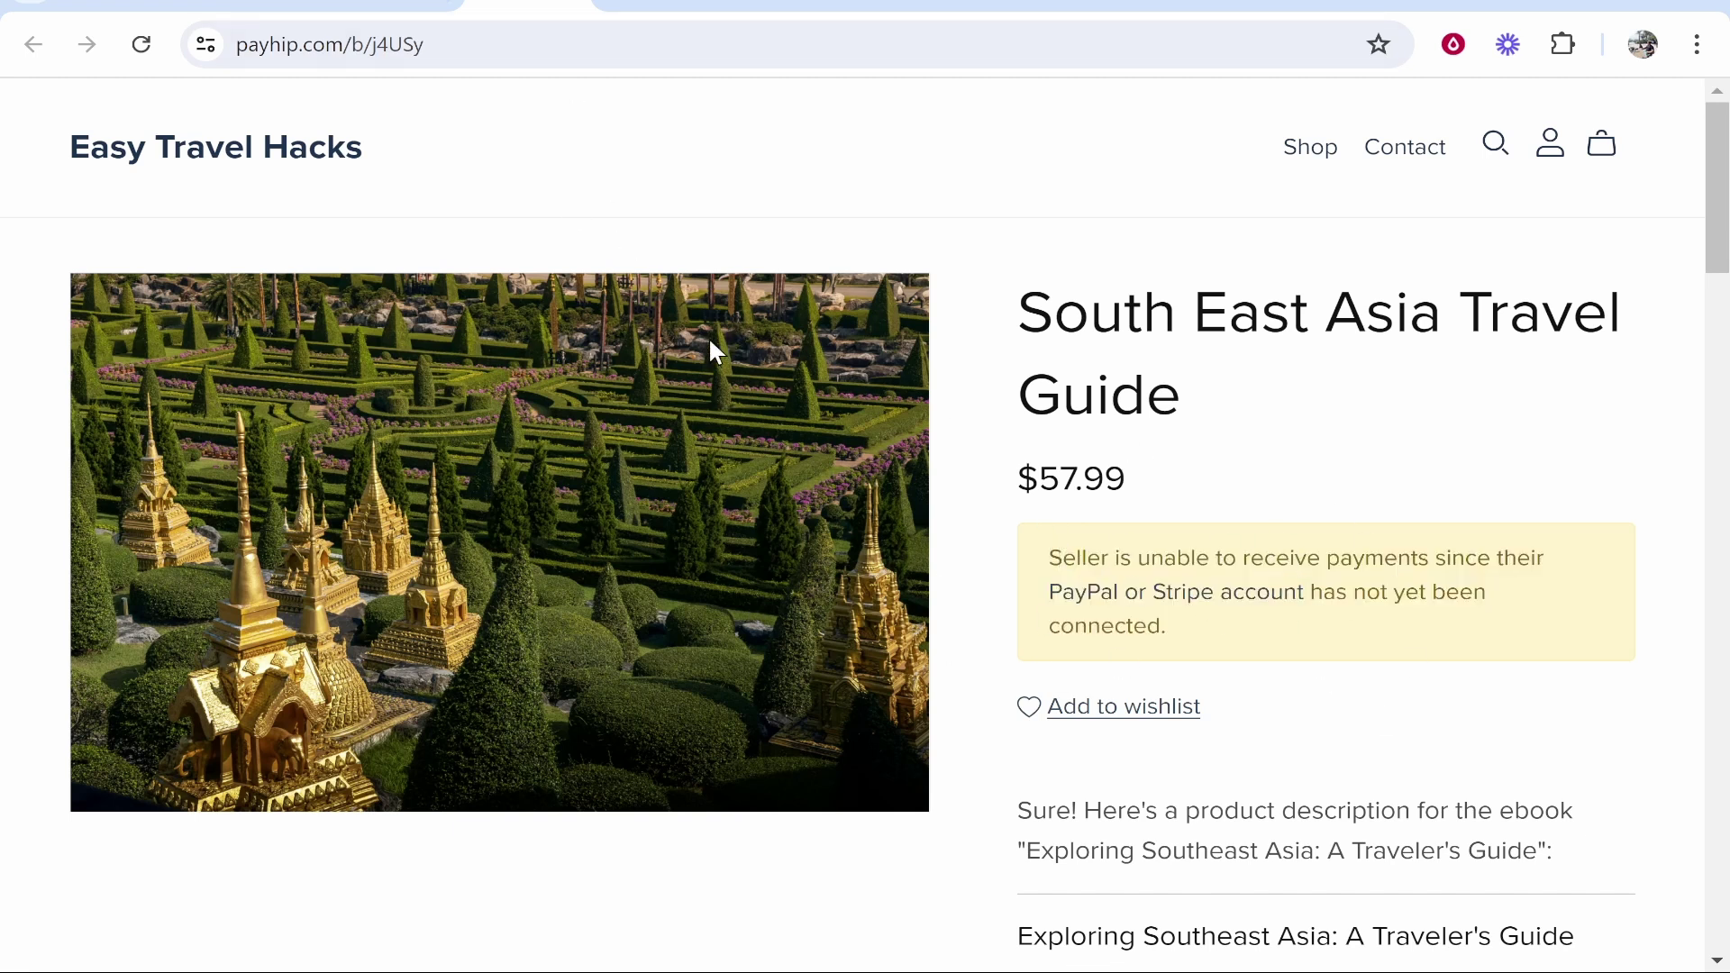
left_click_drag(426, 44, 233, 44)
left_click(900, 206)
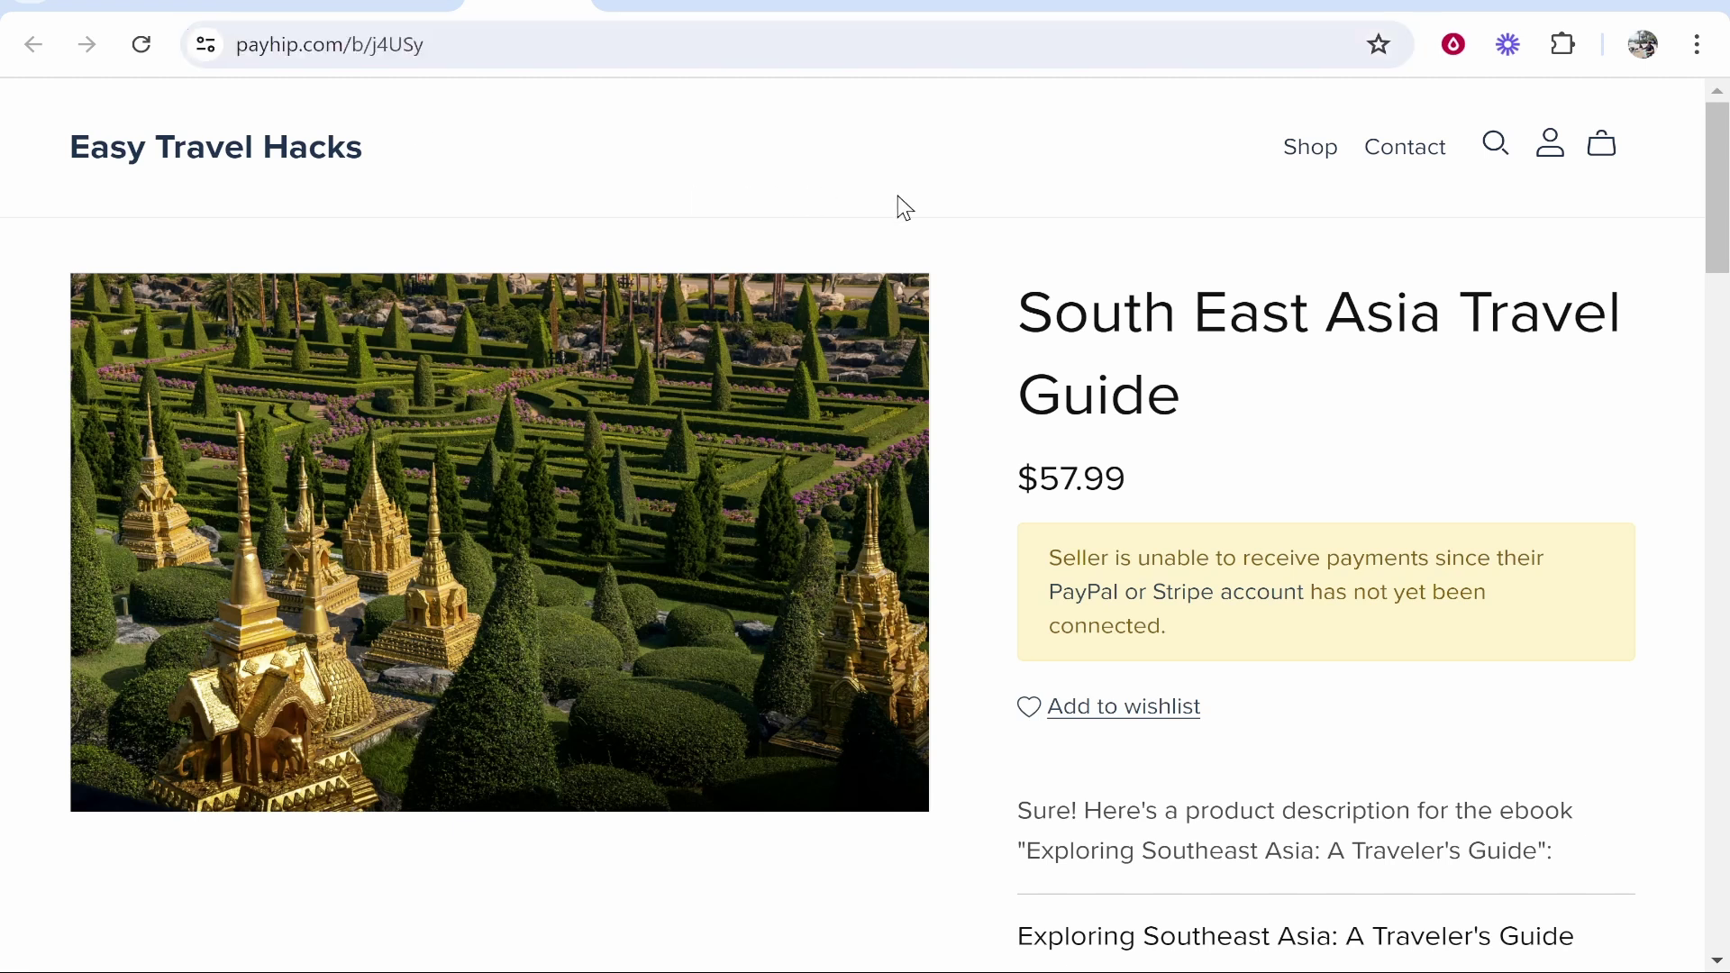
Look over the Easy Travel Hacks storefront and compare it with the example Travel South East Asia storefront
left_click(109, 154)
scroll(618, 336, "down", 3)
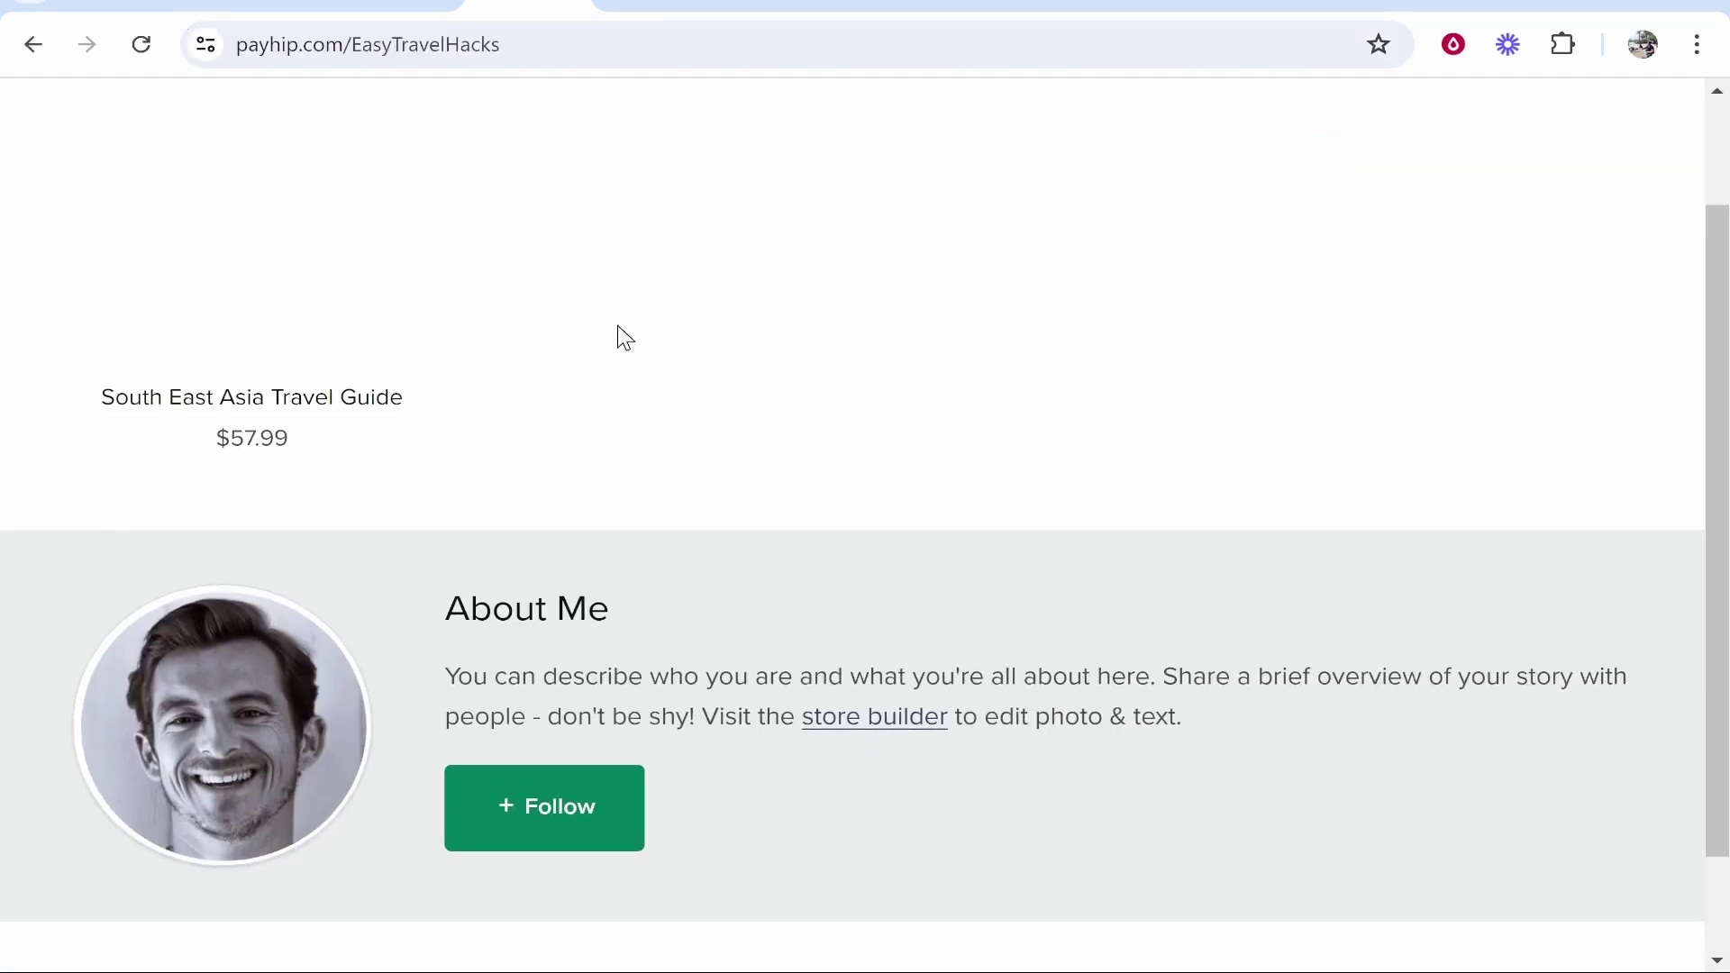
scroll(1202, 487, "up", 3)
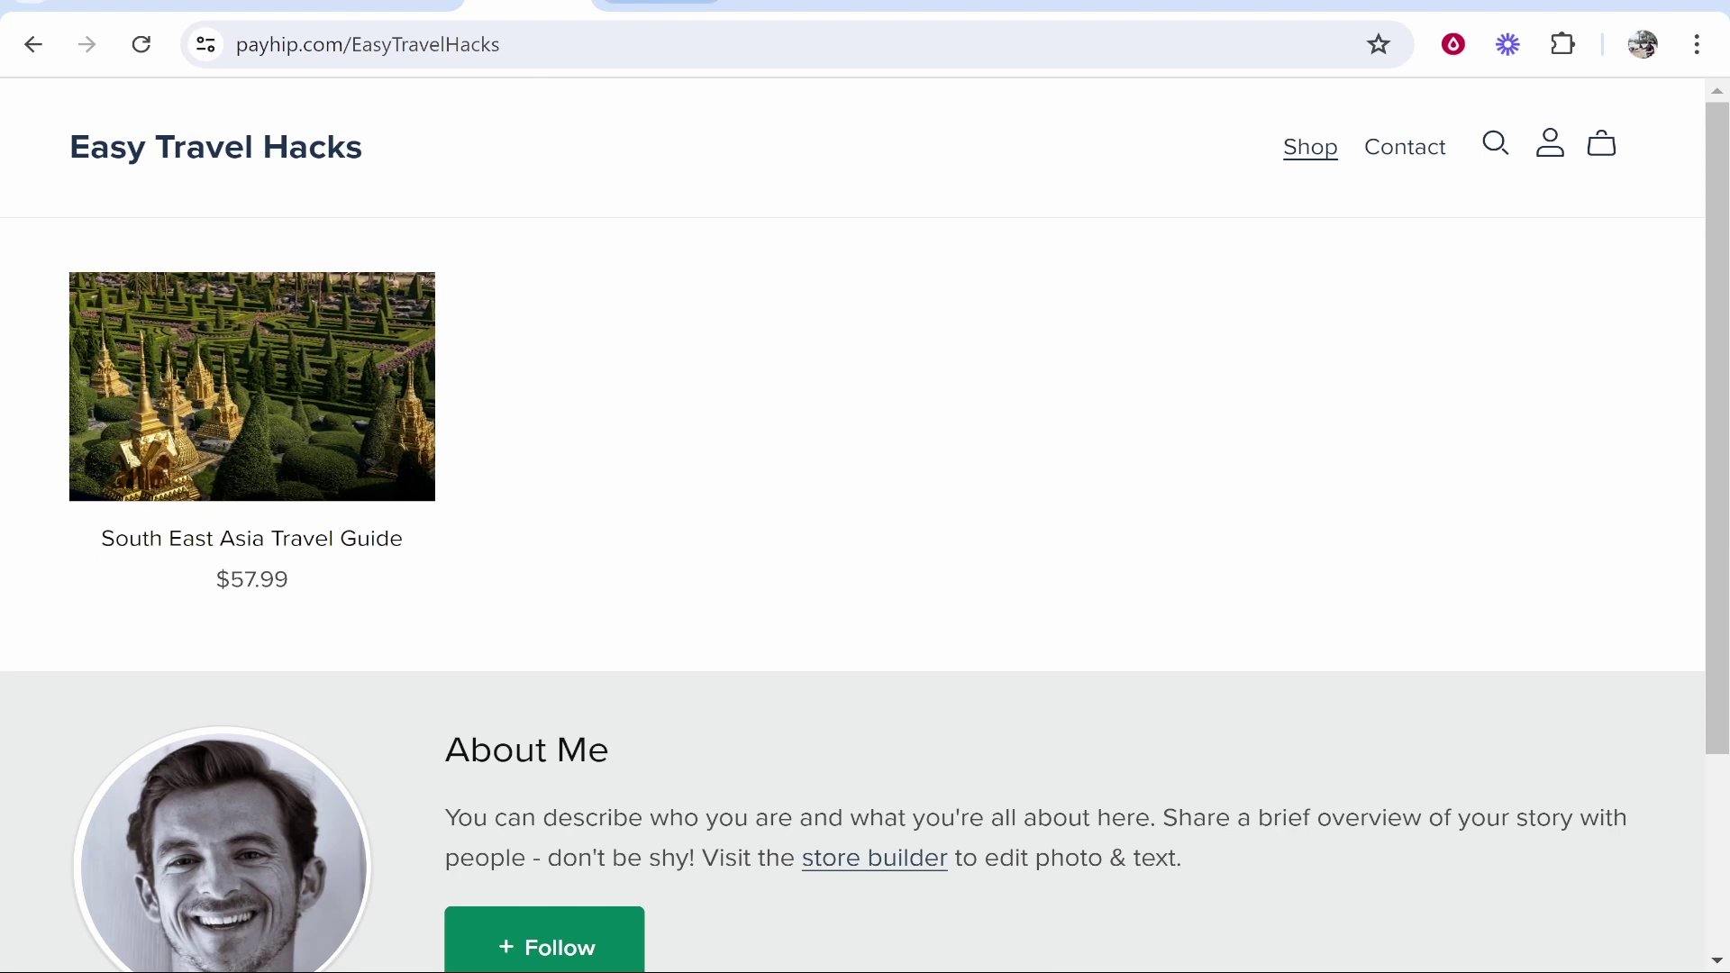
key("alt+Left")
left_click(32, 44)
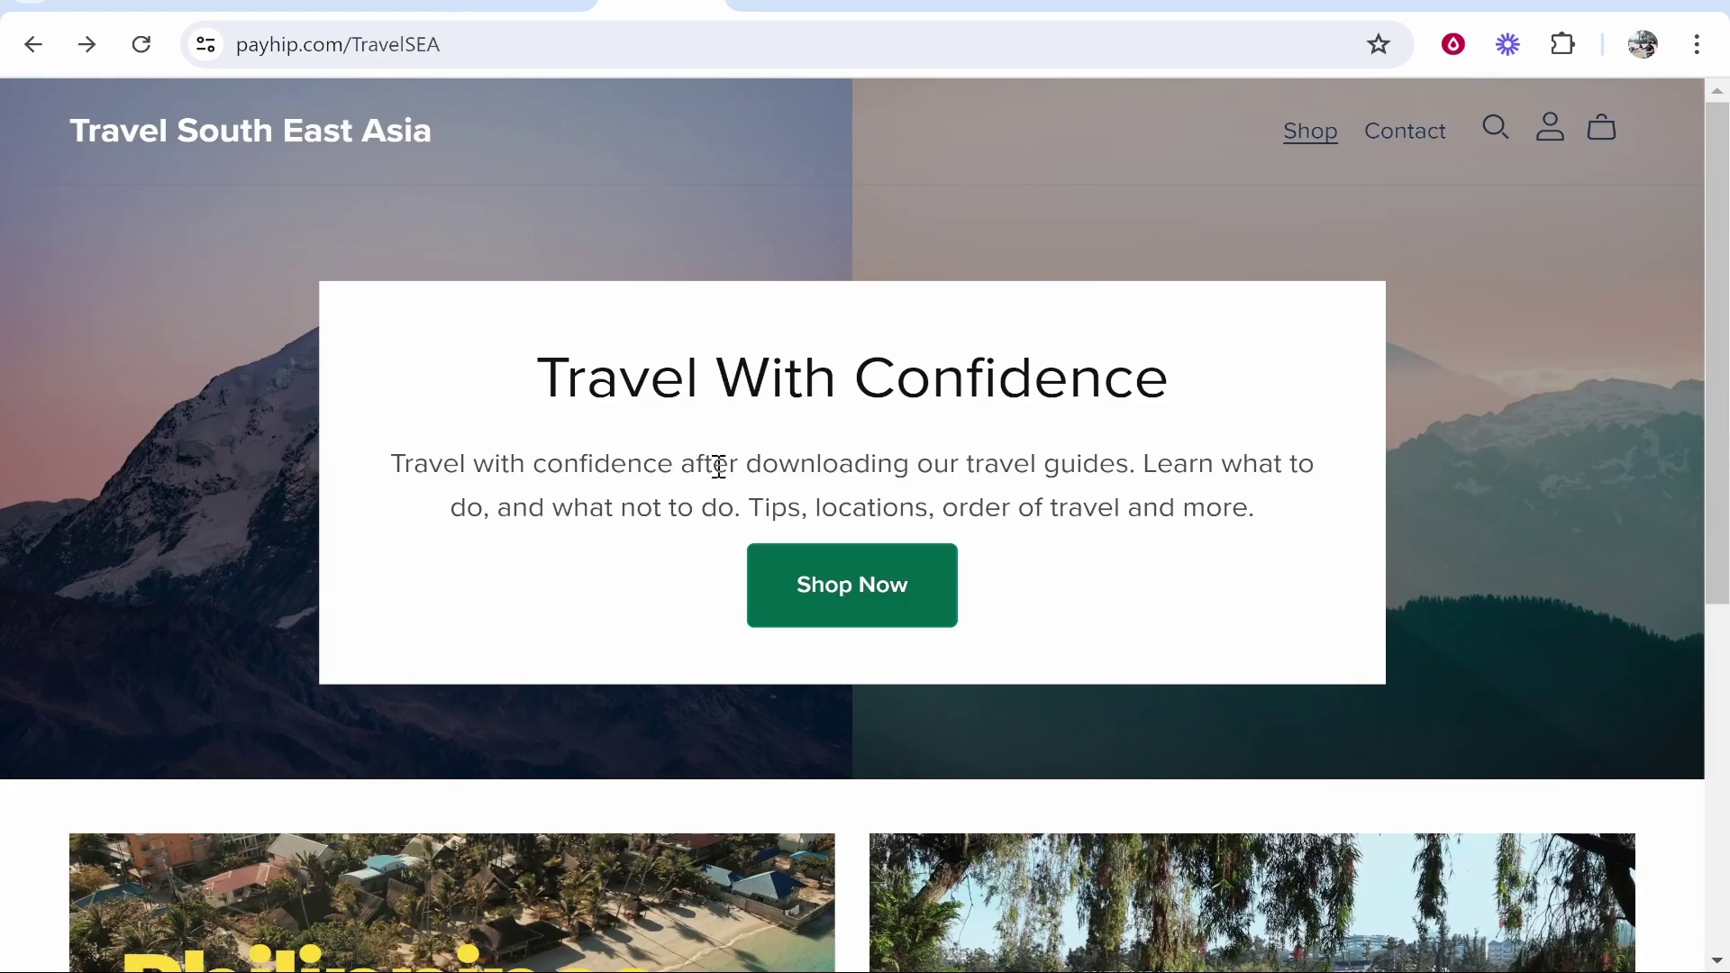
Return to the Payhip account's store page and launch the store builder
left_click(394, 1)
scroll(625, 324, "up", 2)
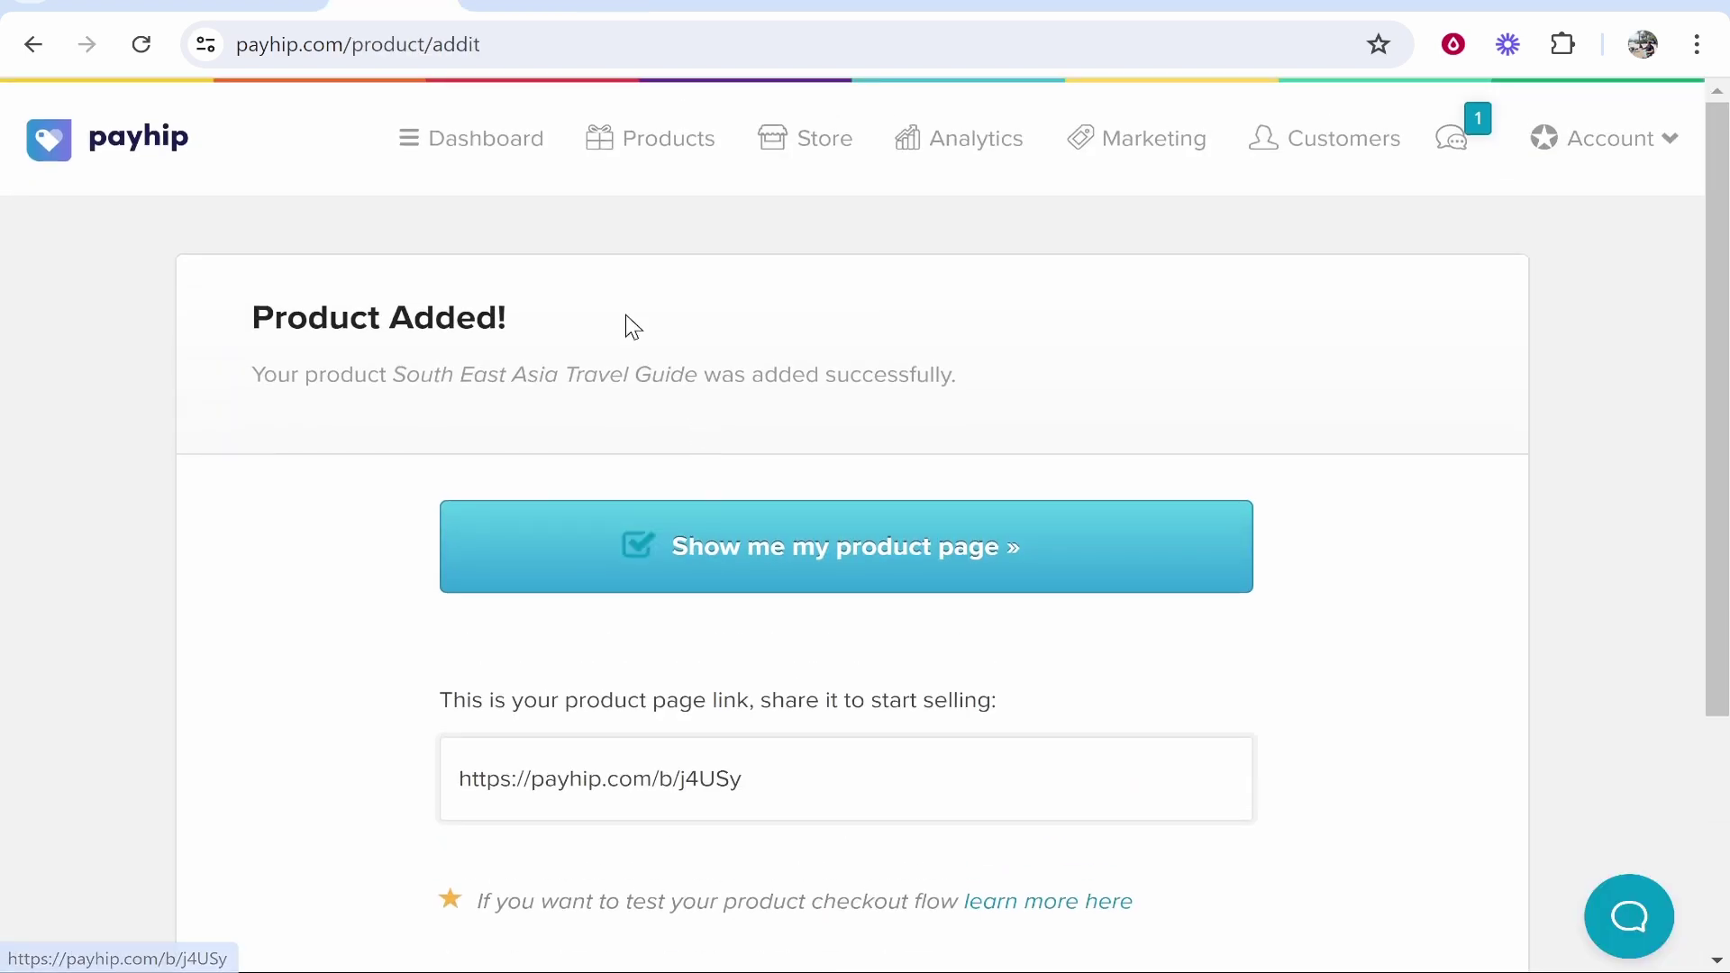
left_click(808, 159)
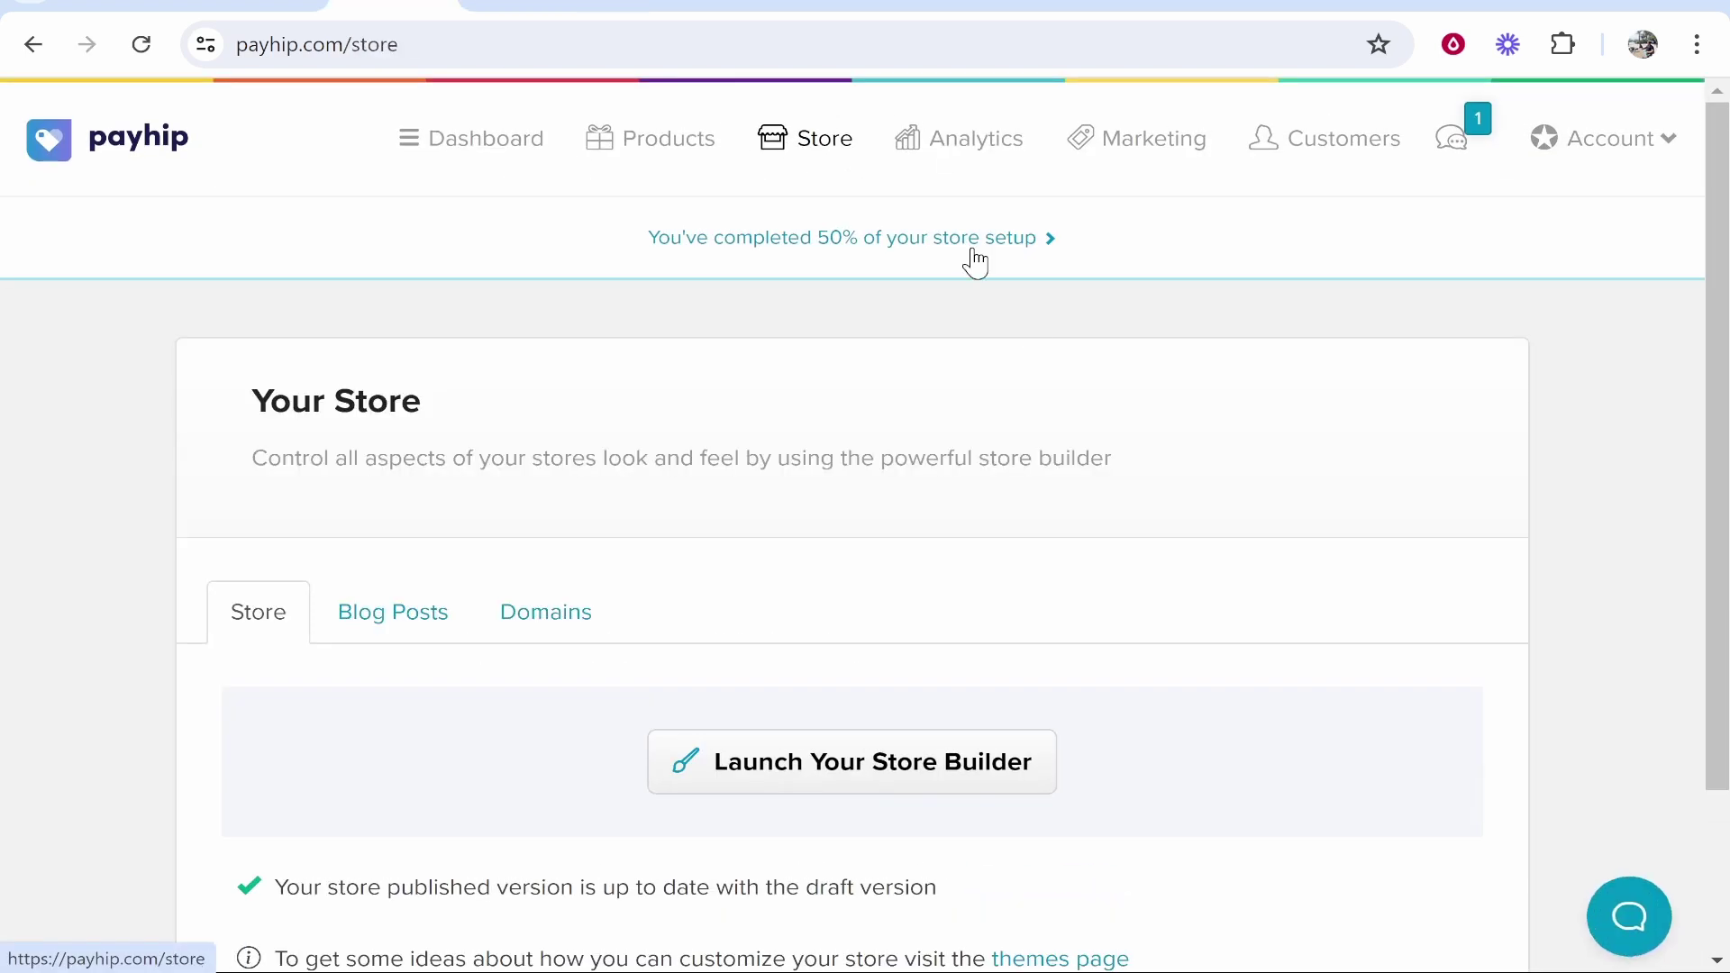
scroll(858, 626, "down", 2)
left_click(998, 616)
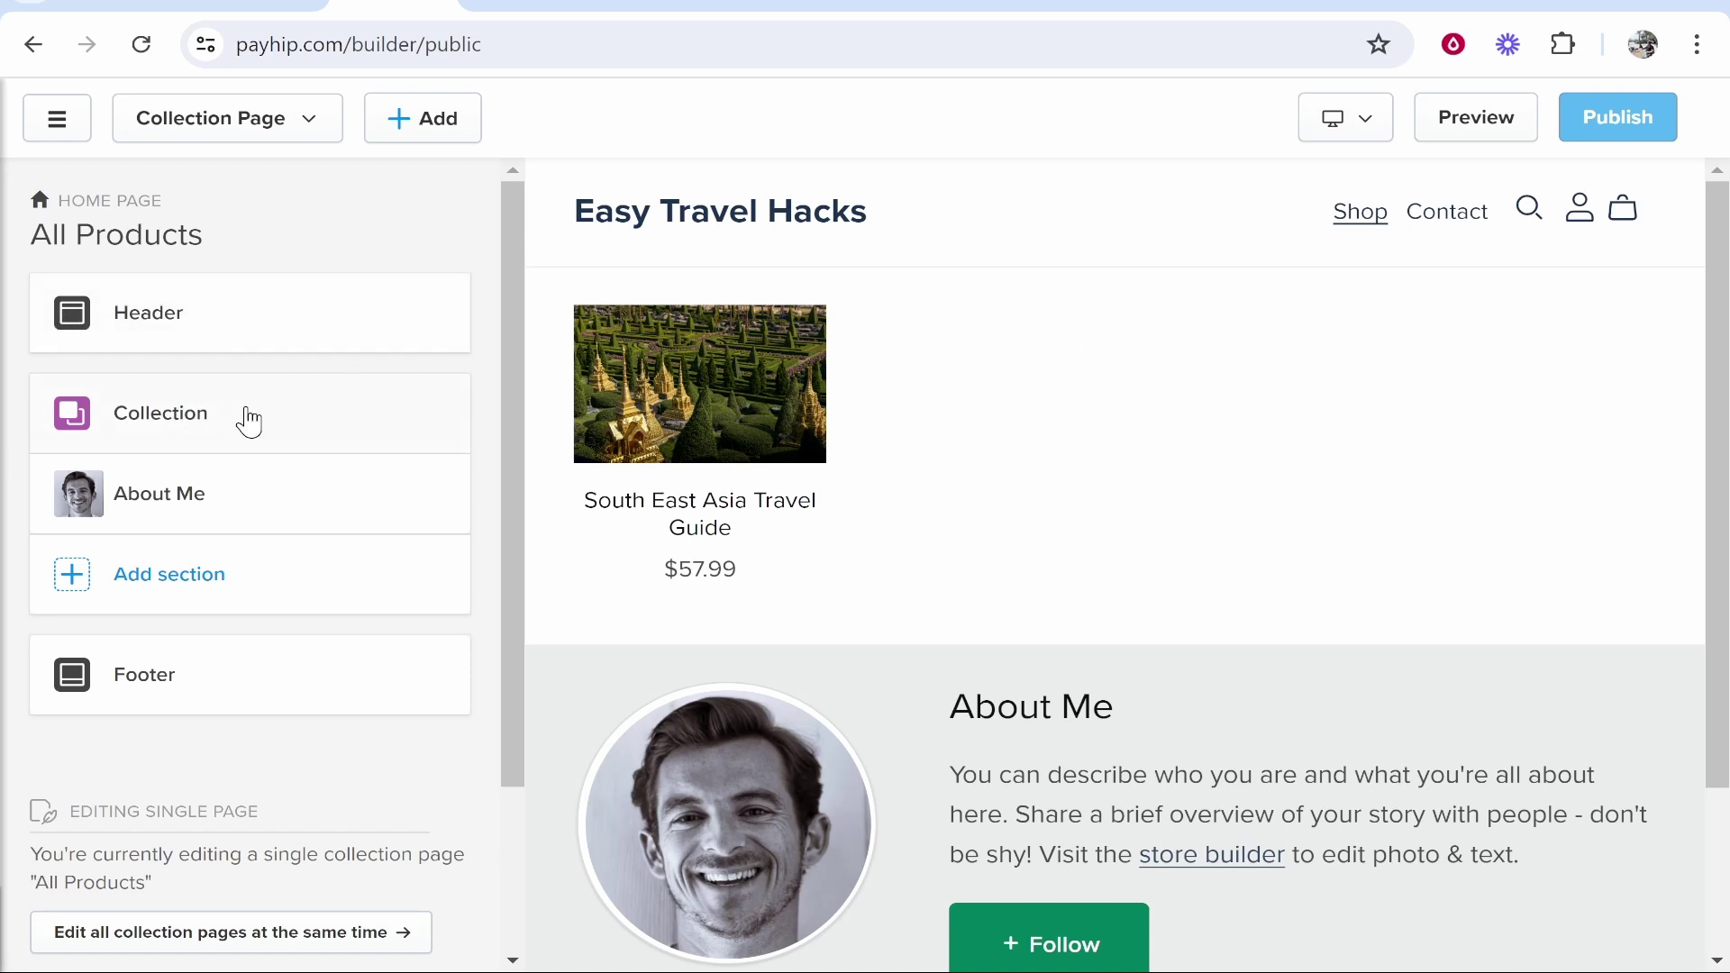
Delete the About Me section from the All Products home page
scroll(85, 495, "down", 2)
scroll(1124, 684, "down", 3)
scroll(1301, 842, "up", 2)
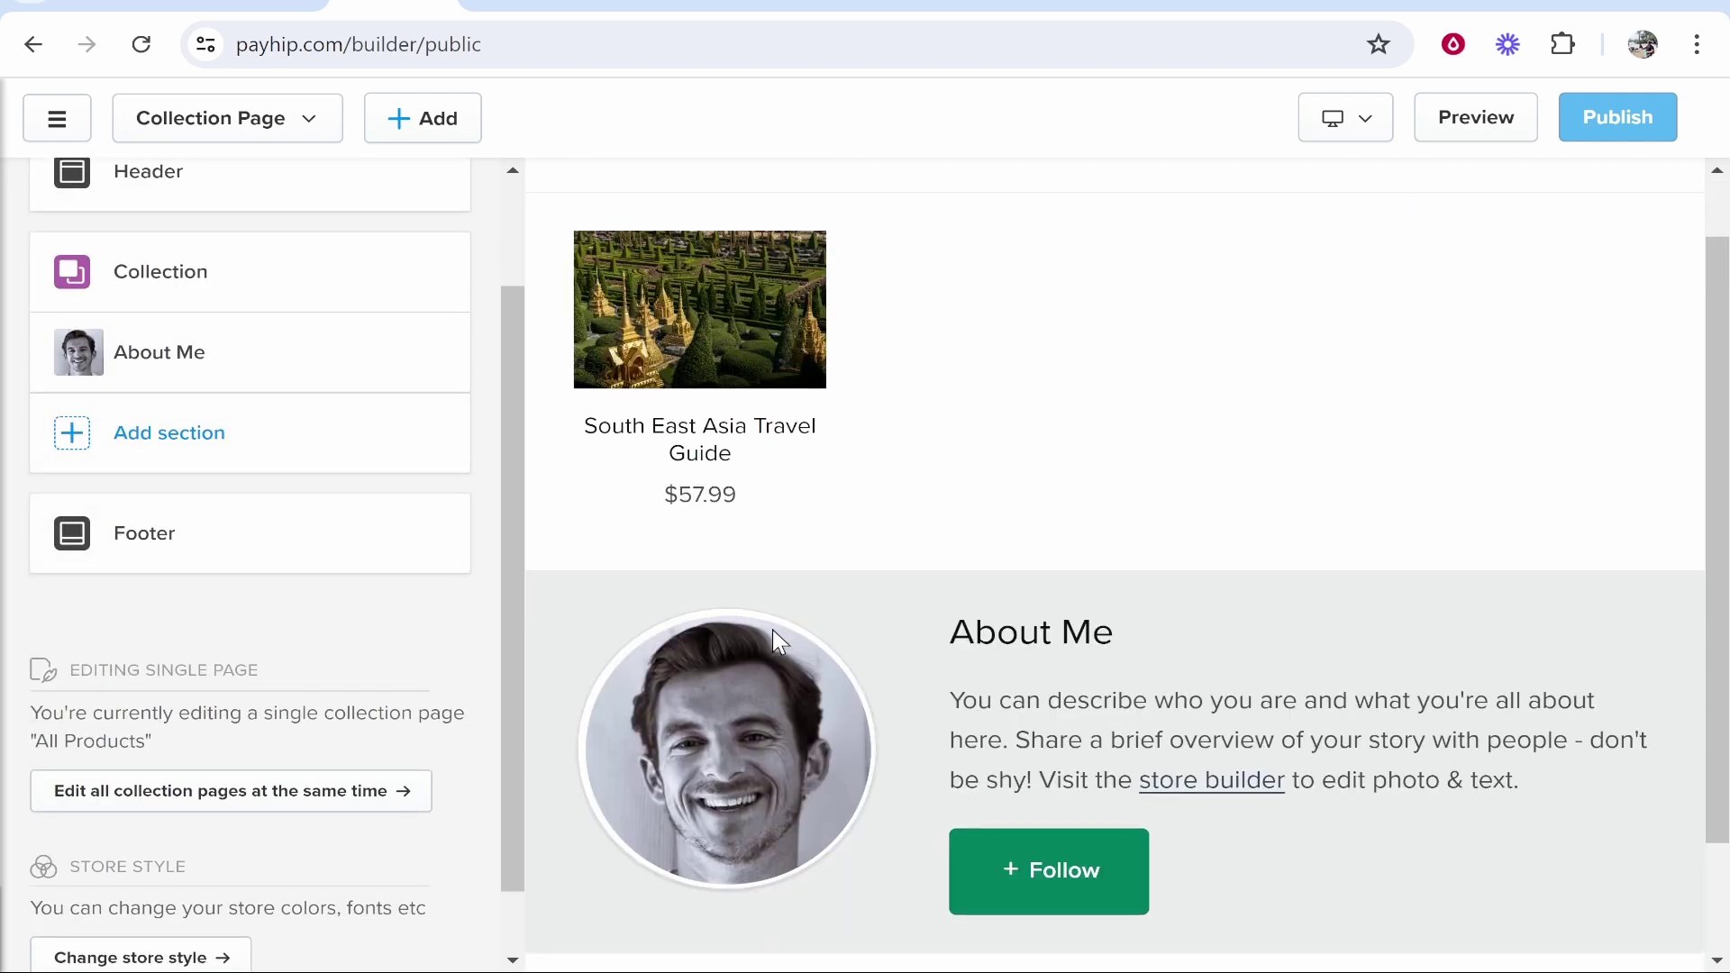
scroll(777, 642, "up", 1)
left_click(425, 353)
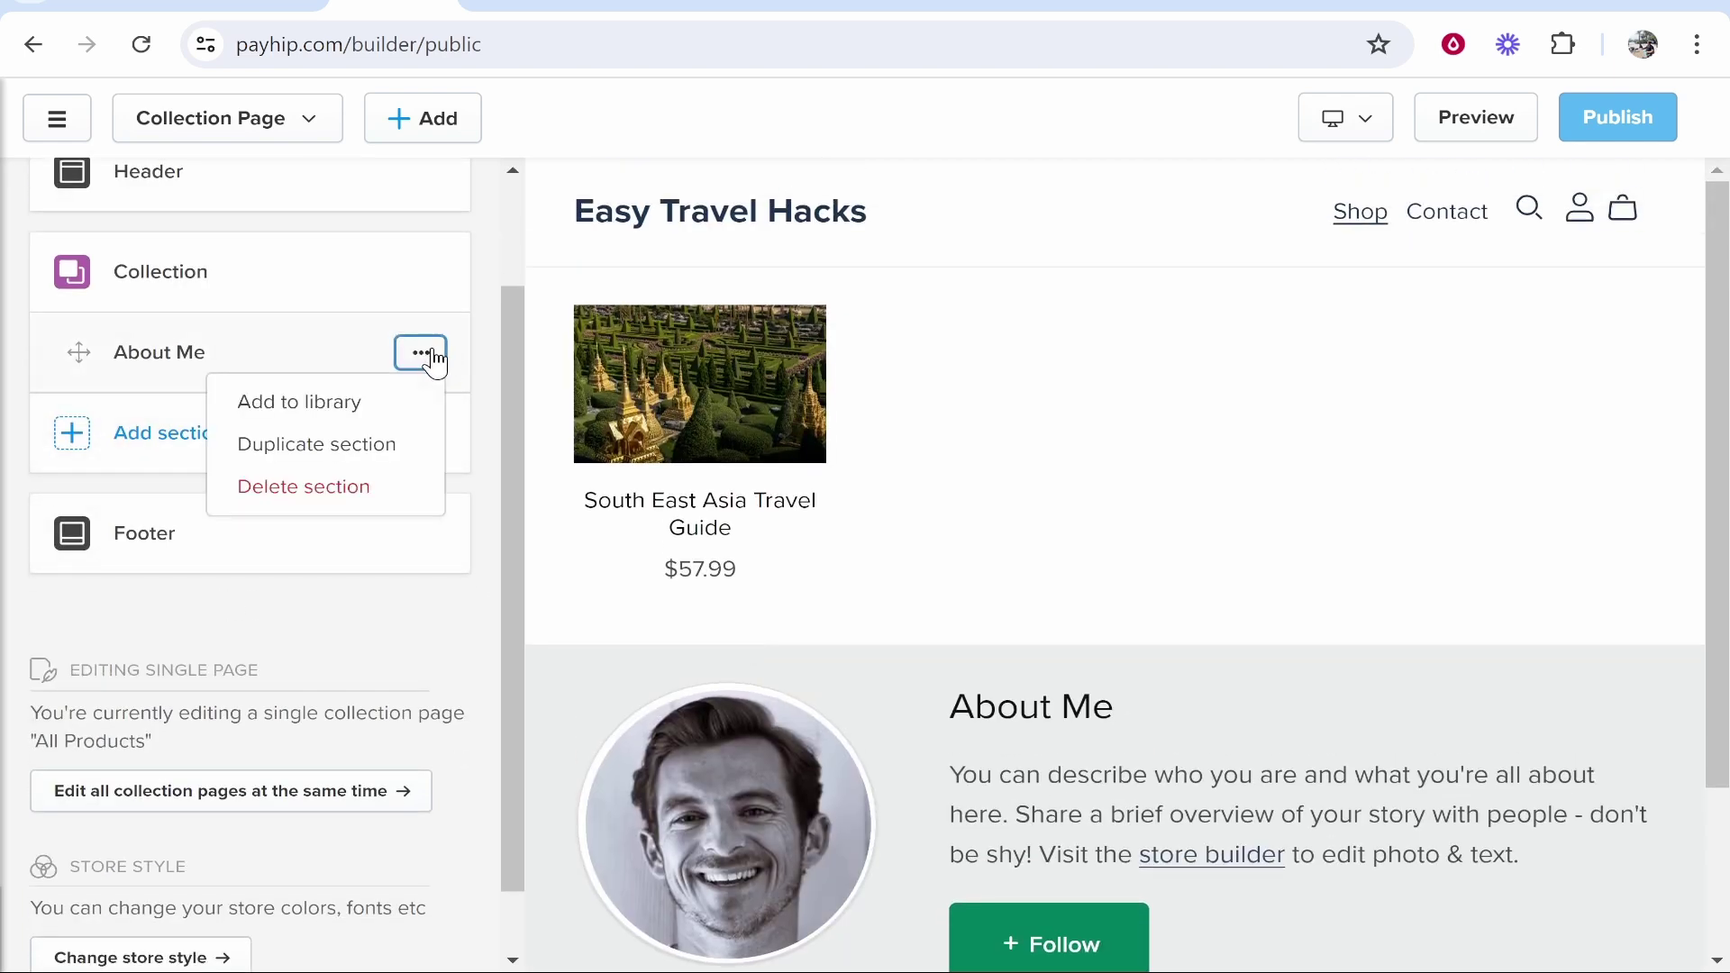
left_click(403, 401)
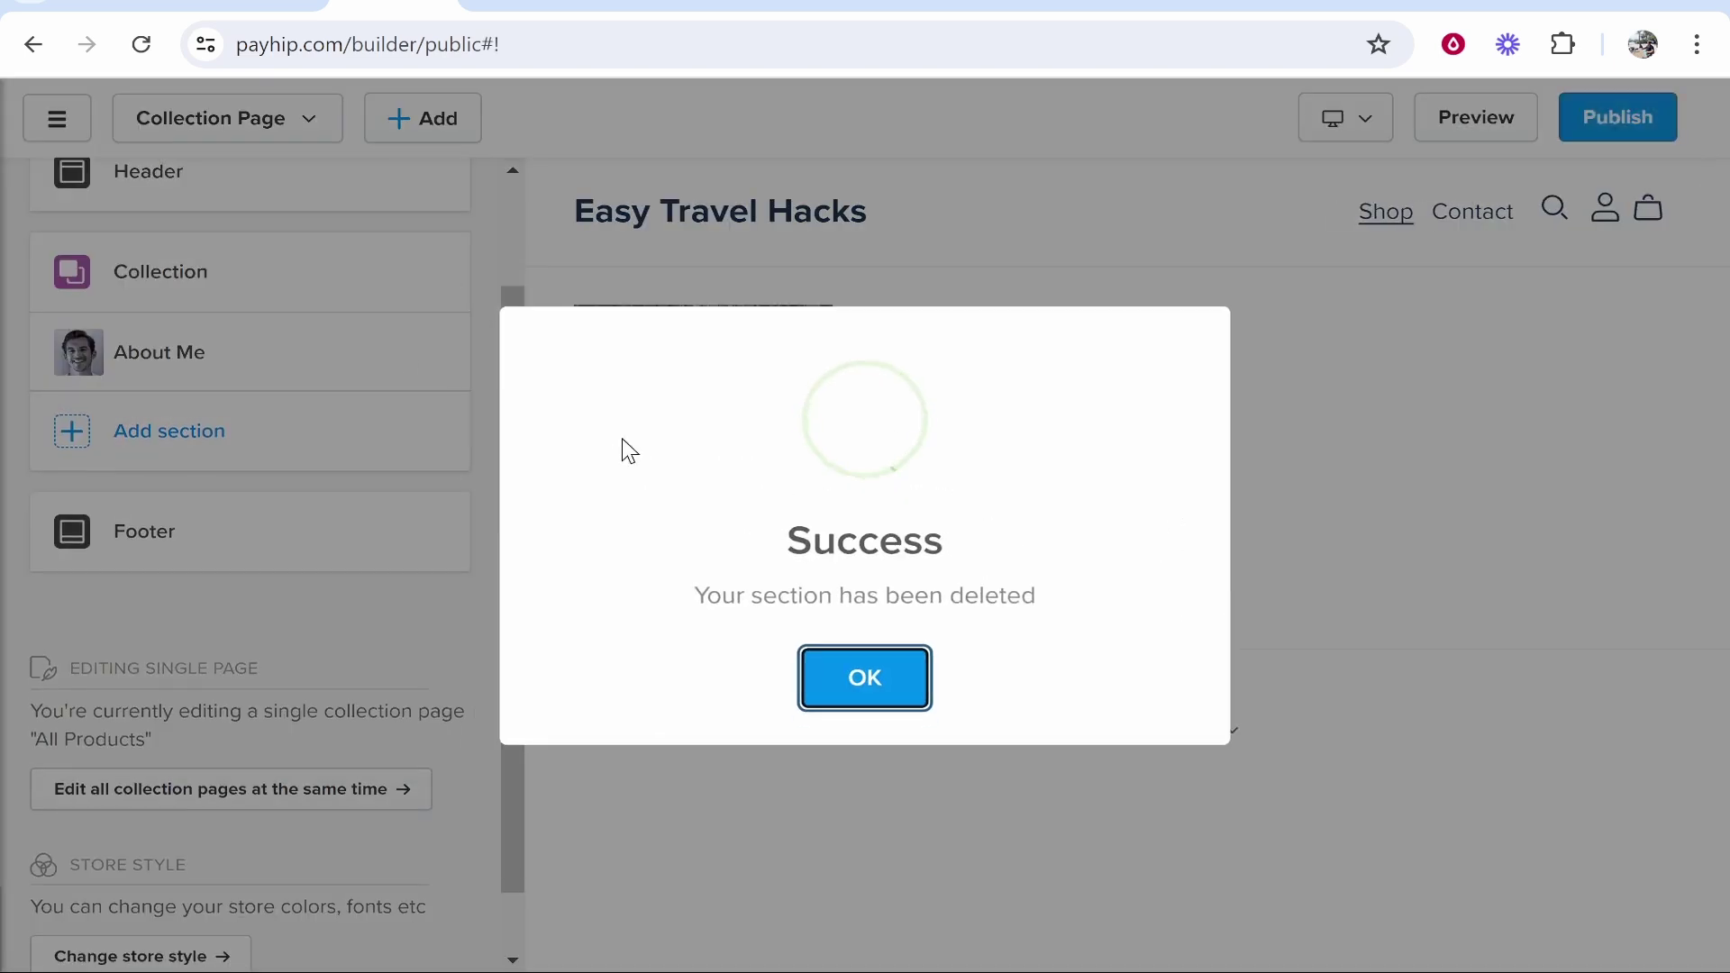
left_click(838, 694)
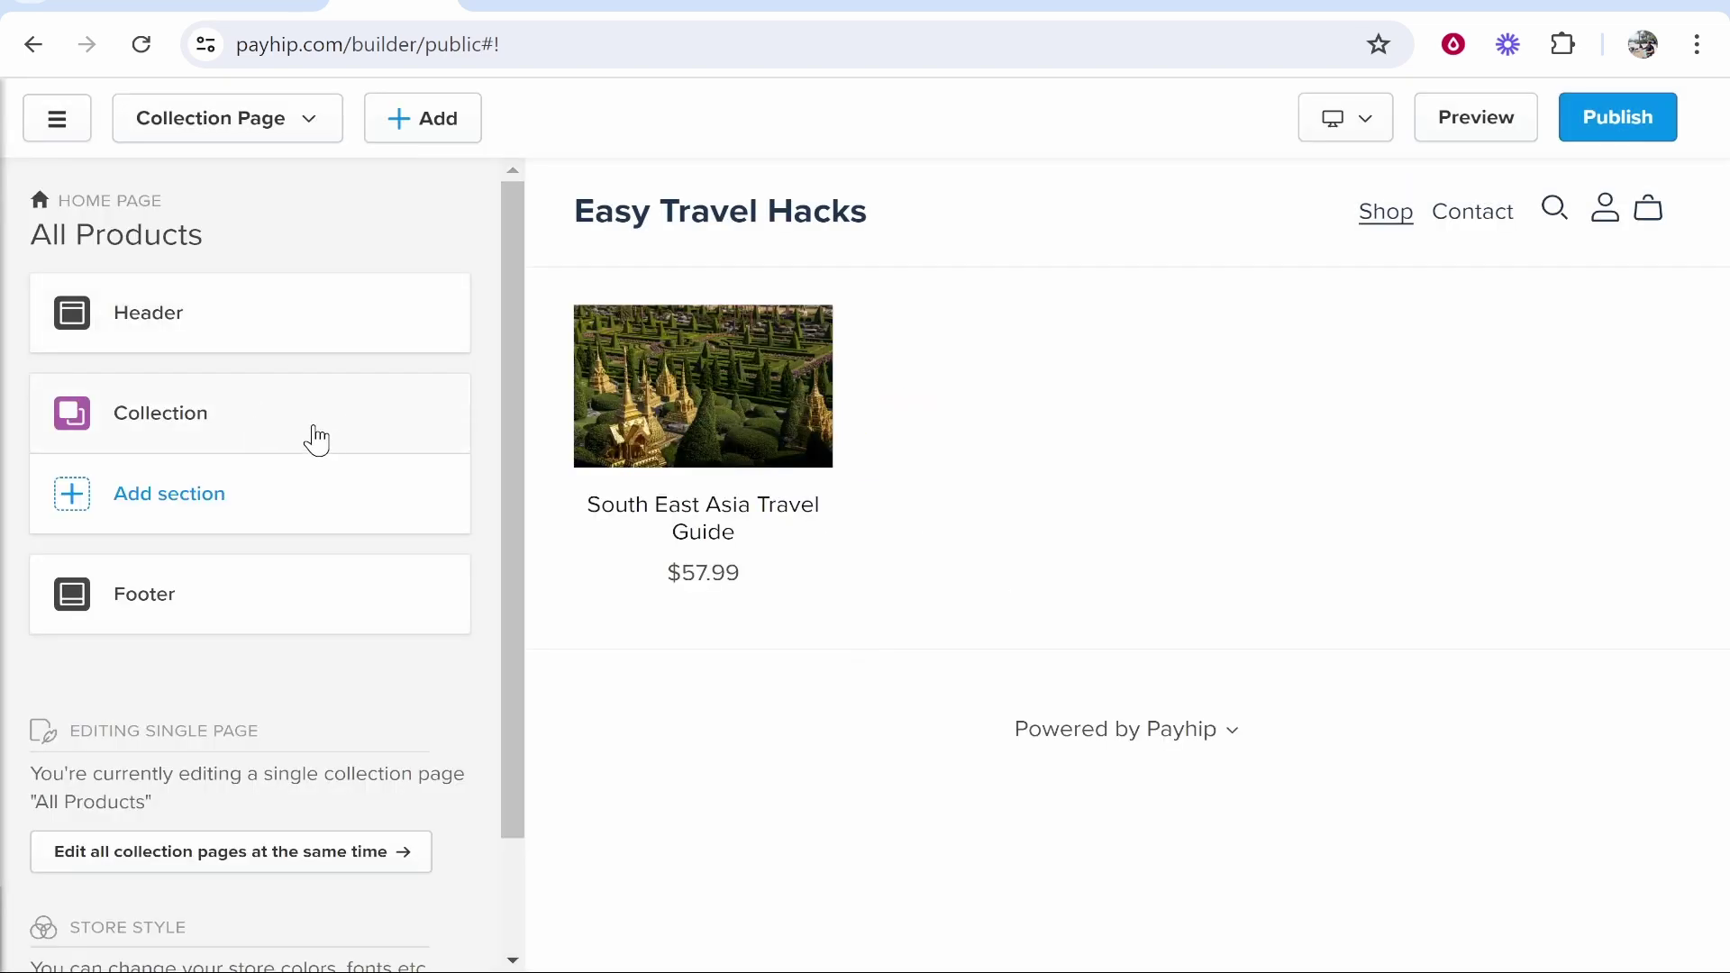
Set the Collection section's aspect ratio to 16:9 Widescreen and its spacing to 87
left_click(183, 437)
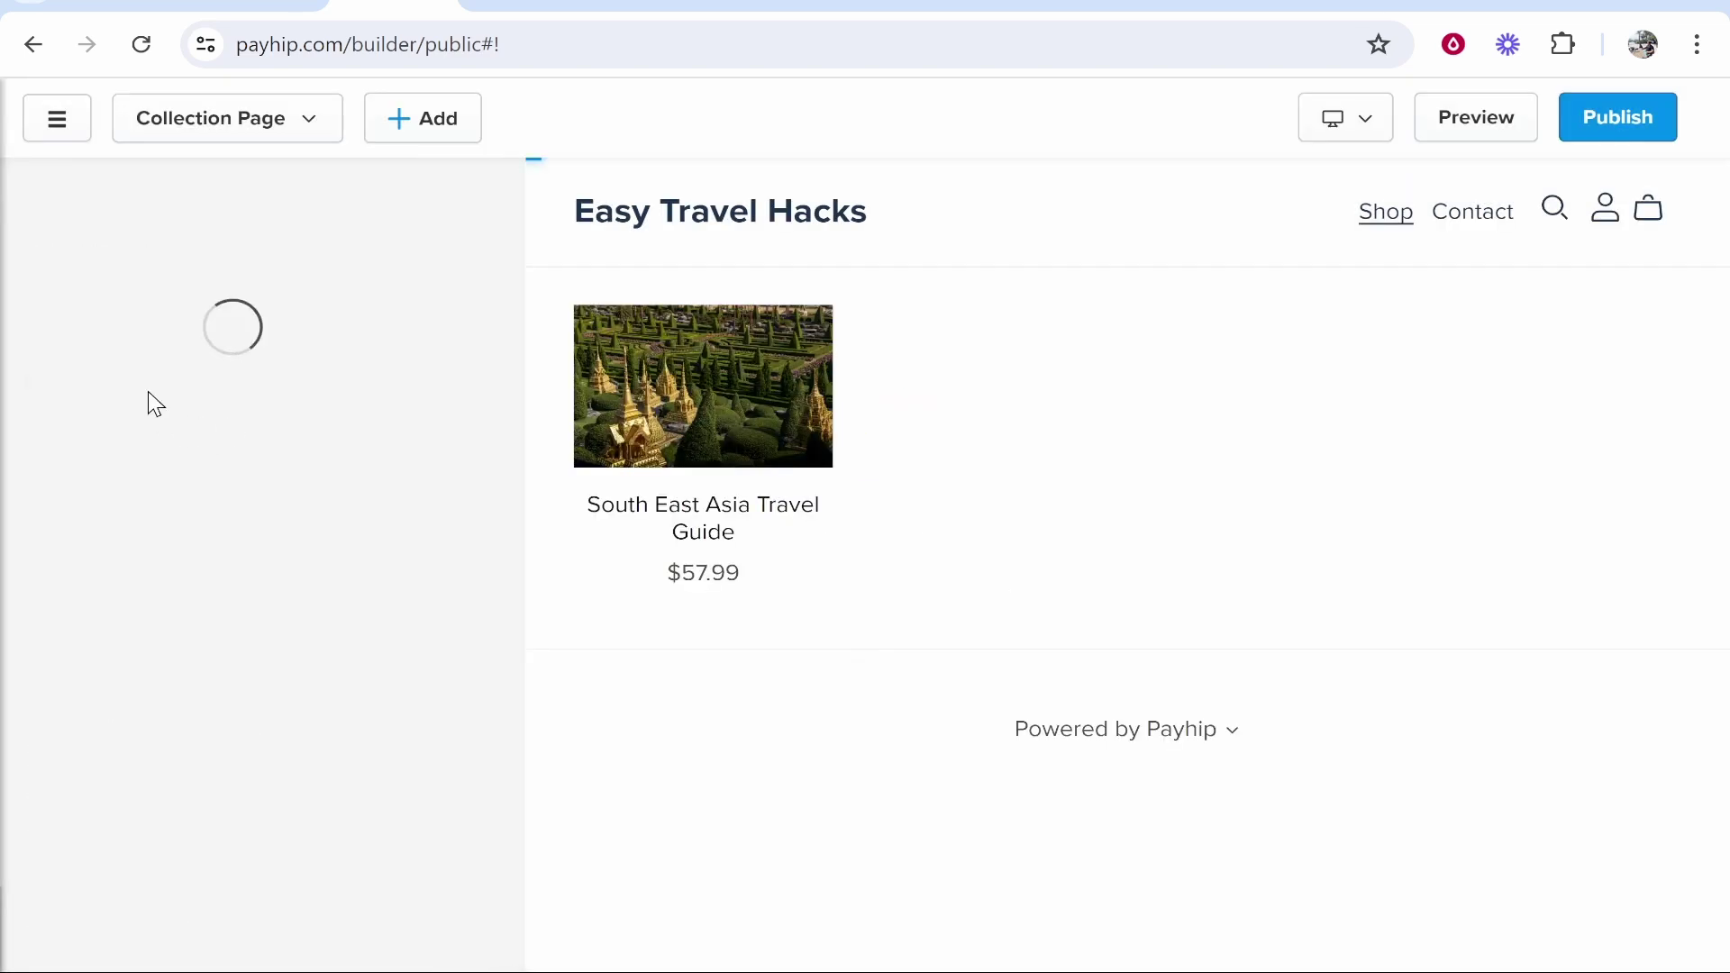
scroll(163, 694, "down", 3)
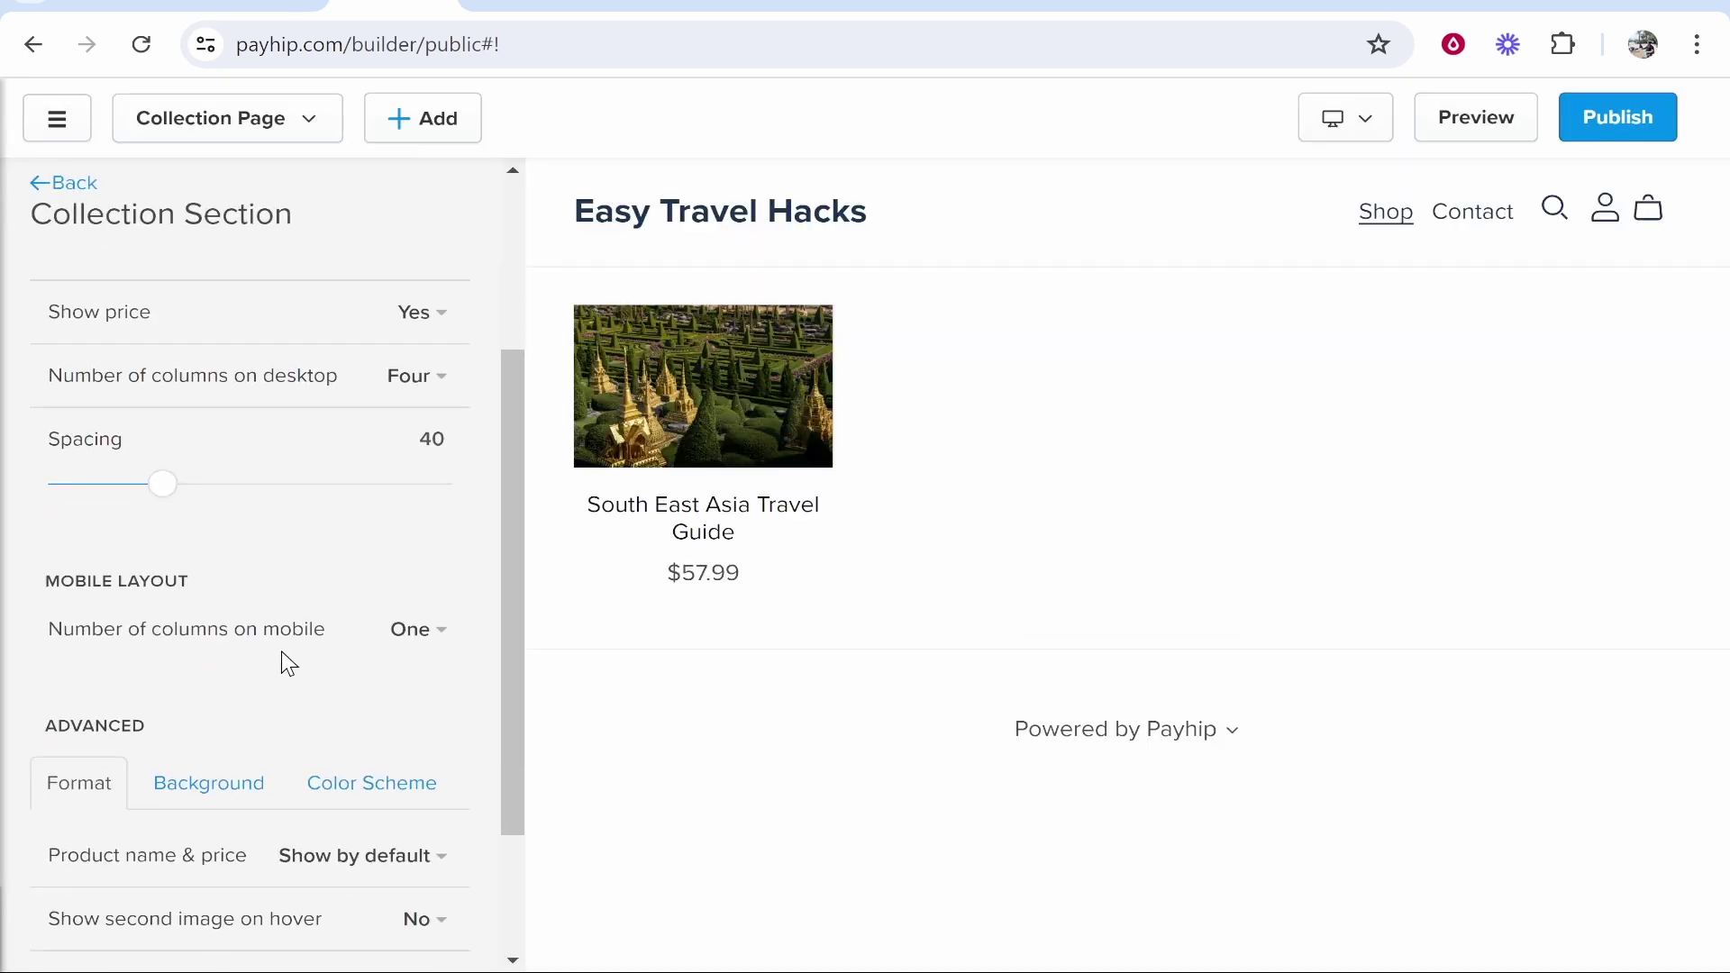
scroll(243, 513, "up", 3)
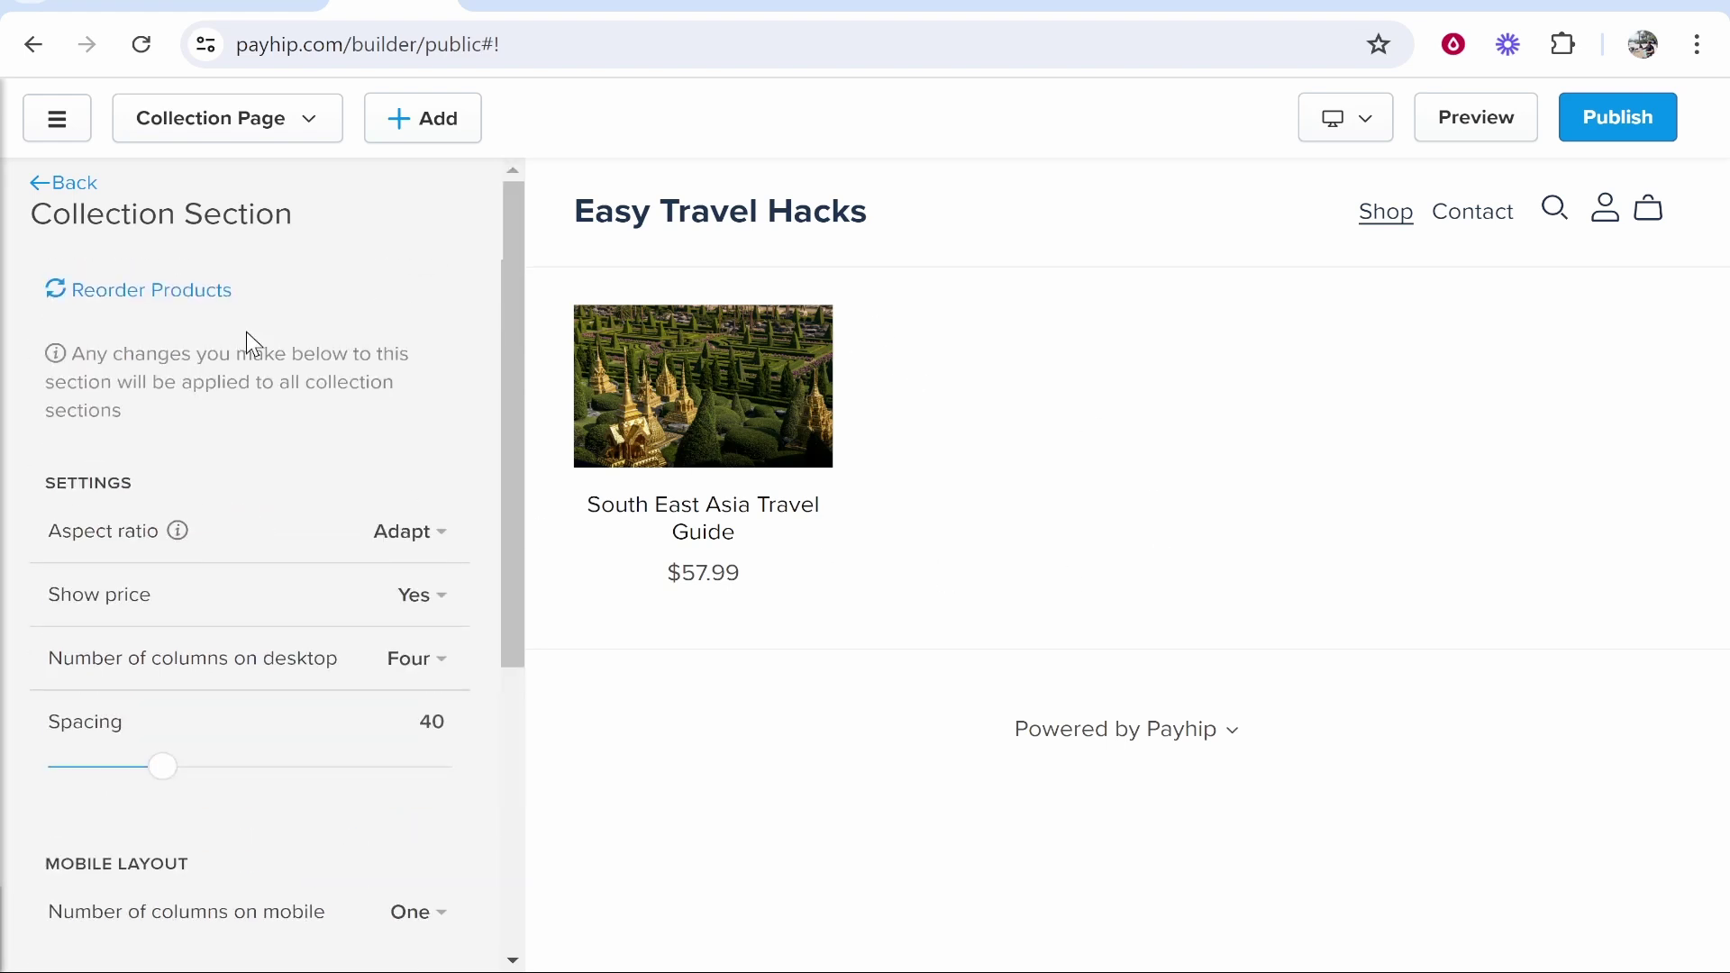
scroll(343, 564, "down", 3)
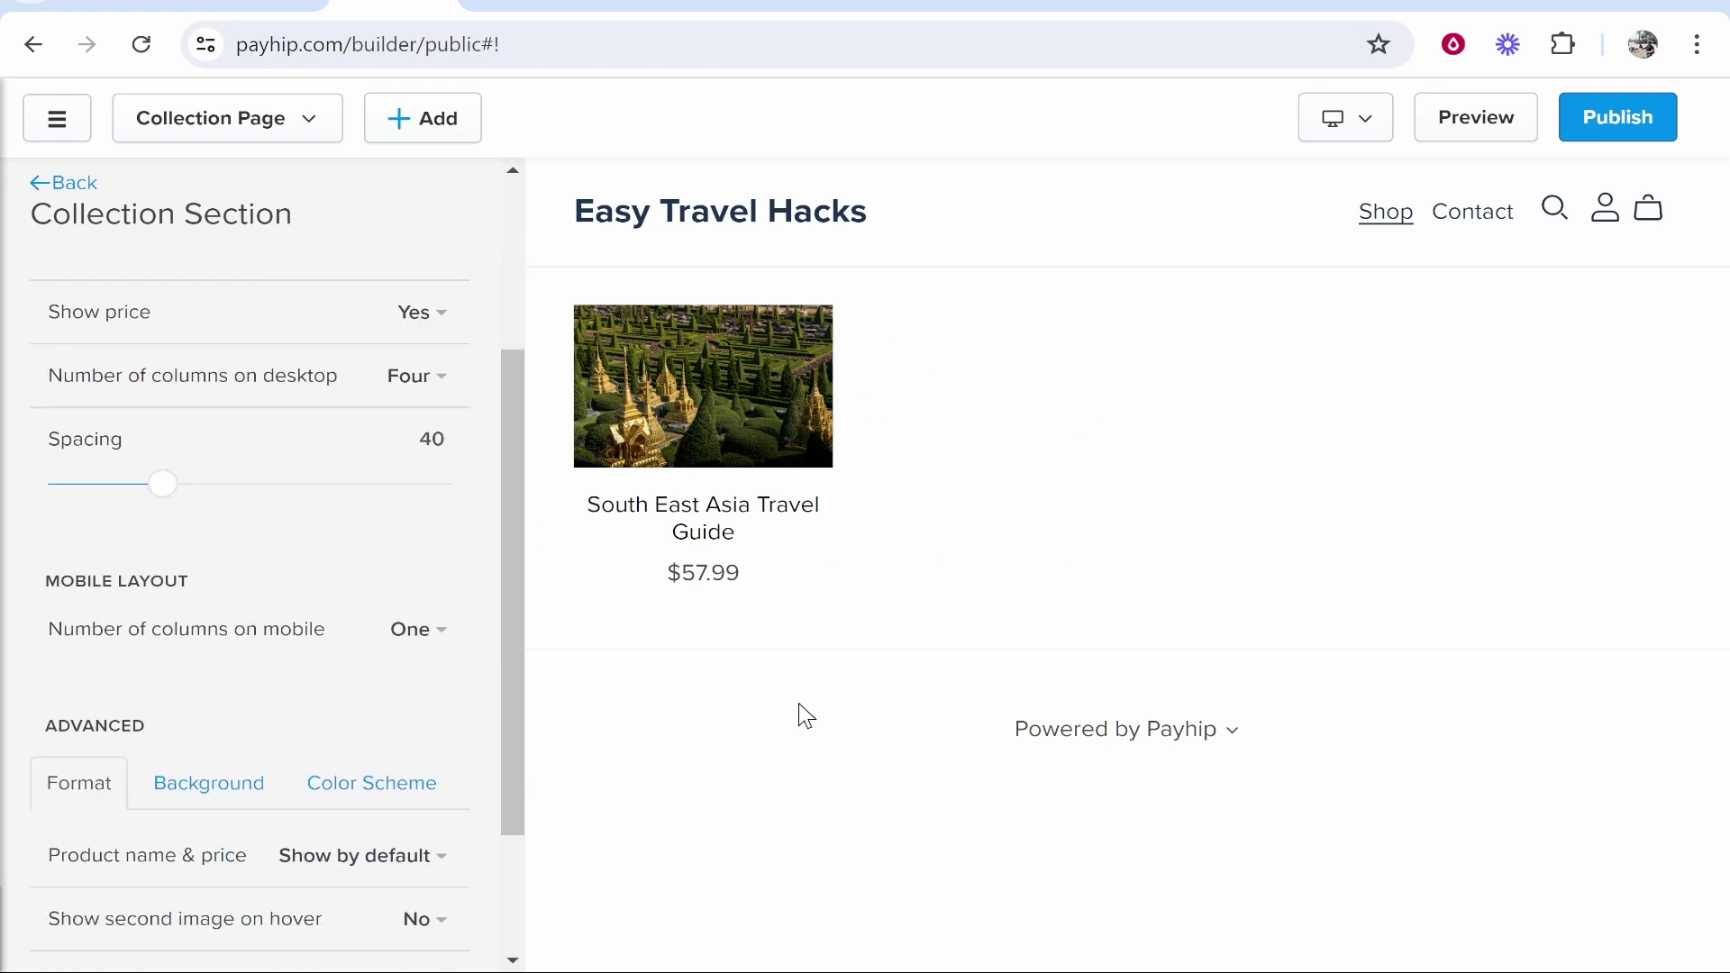
scroll(309, 541, "up", 2)
left_click(361, 390)
left_click(225, 699)
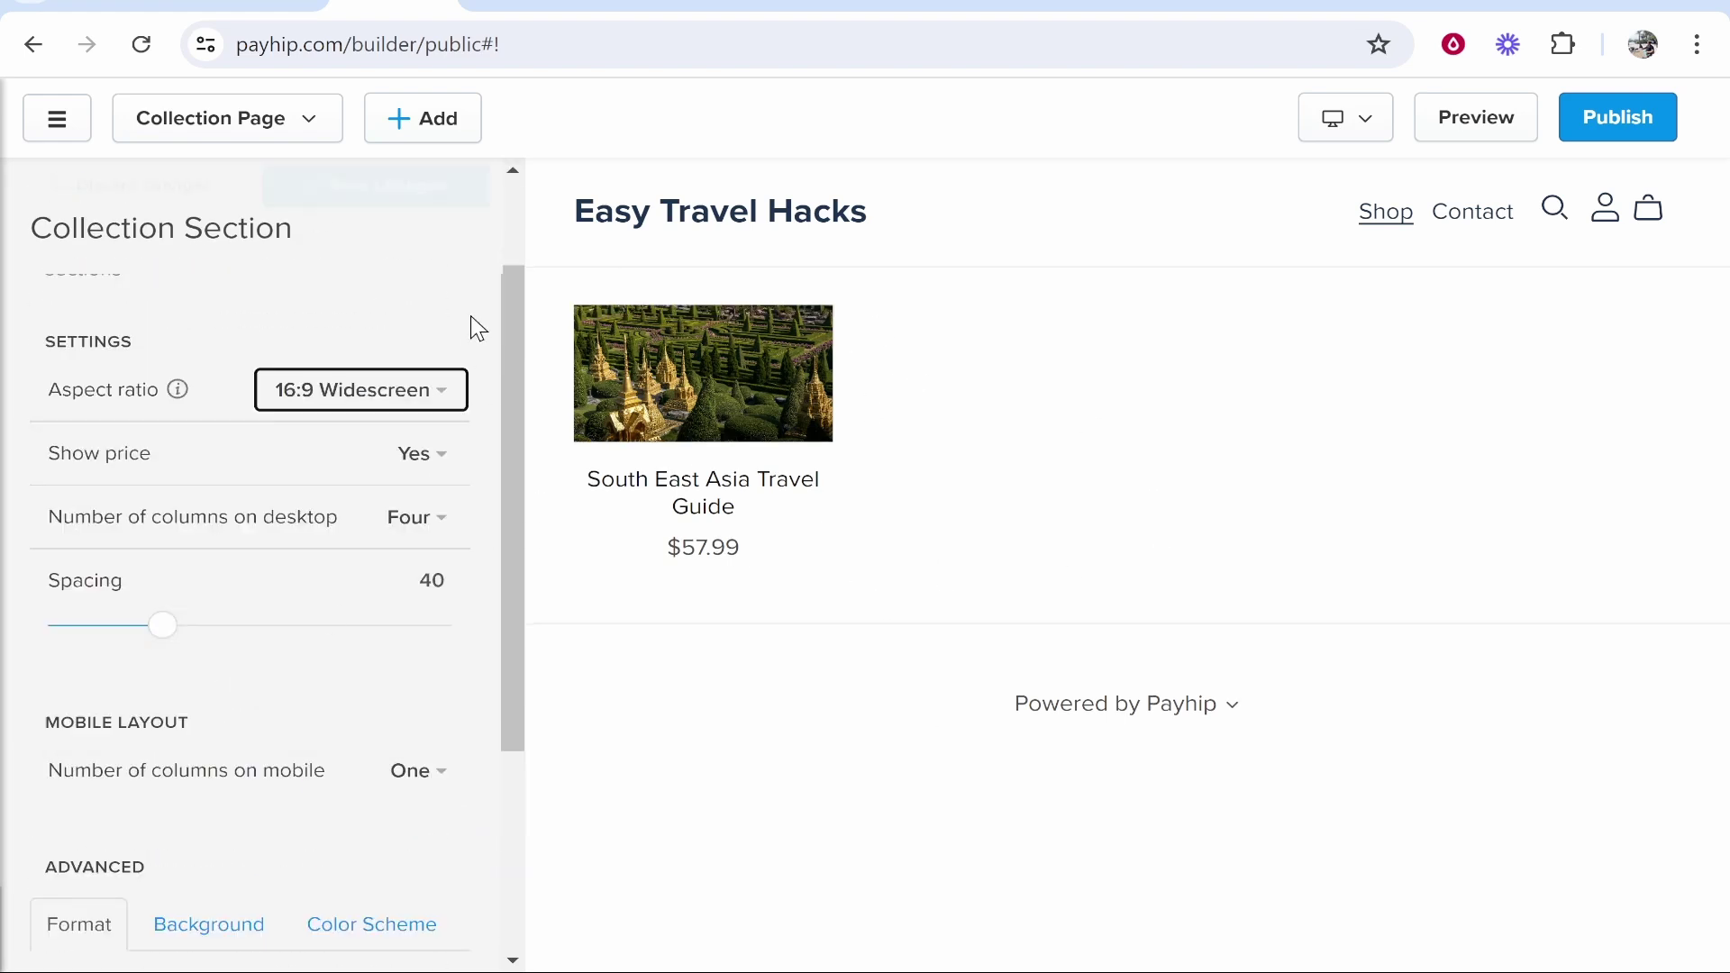
left_click_drag(162, 624, 279, 625)
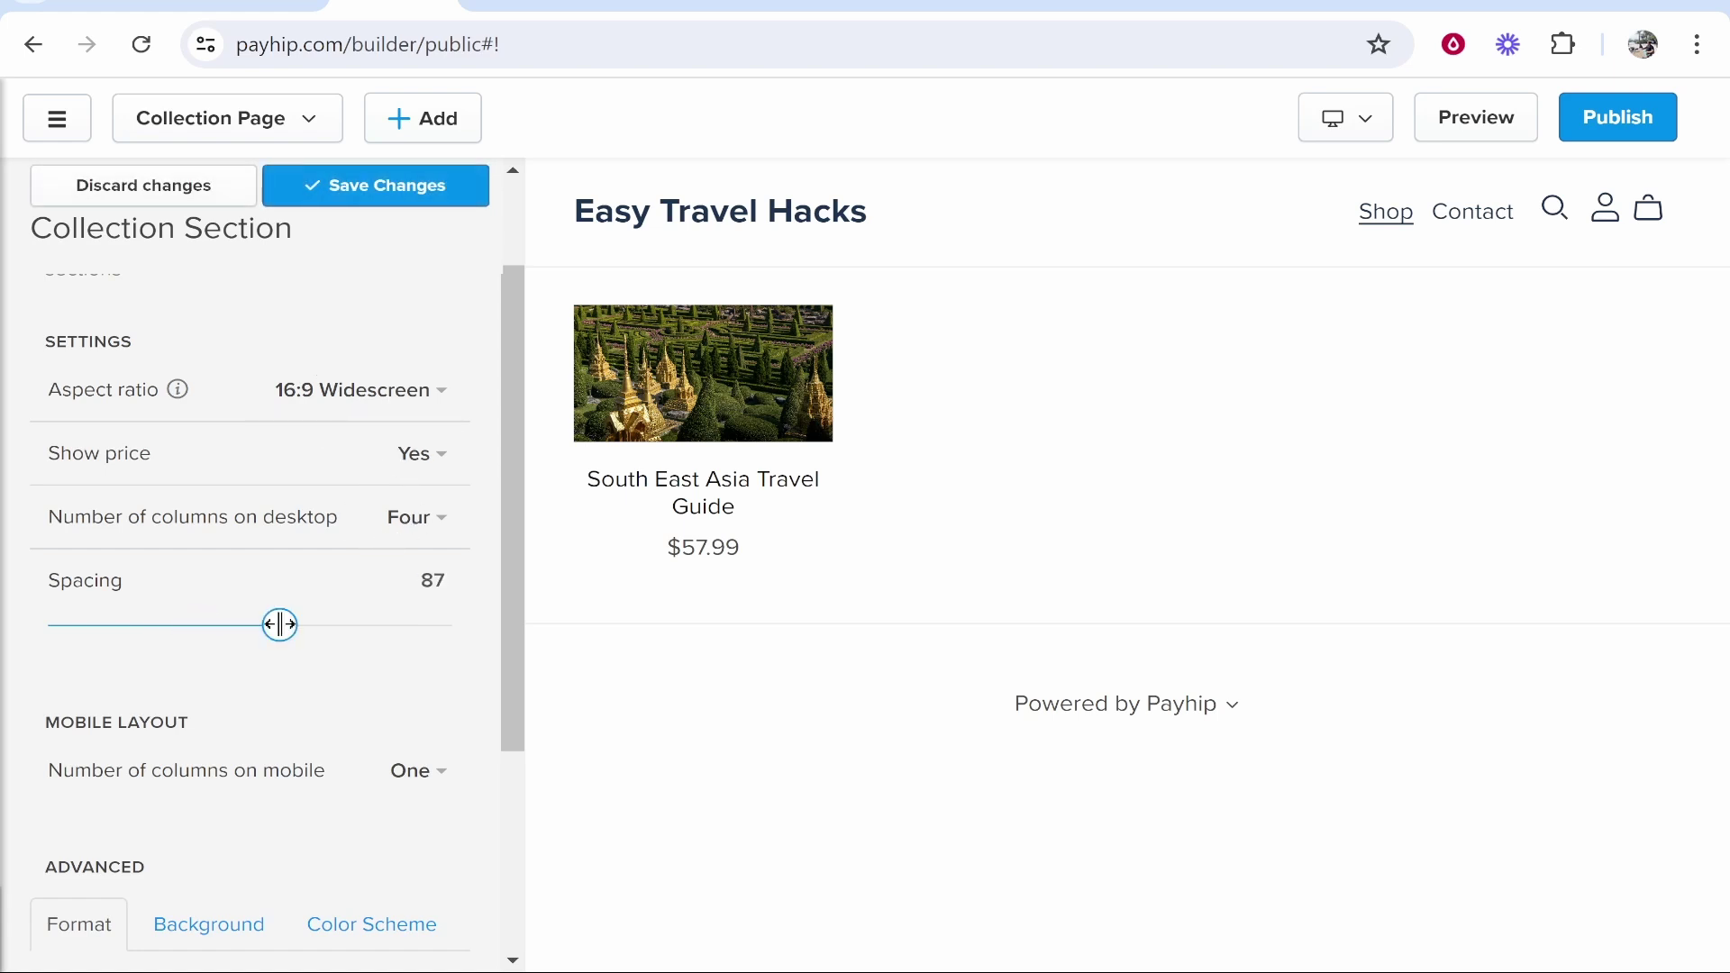
scroll(289, 621, "down", 3)
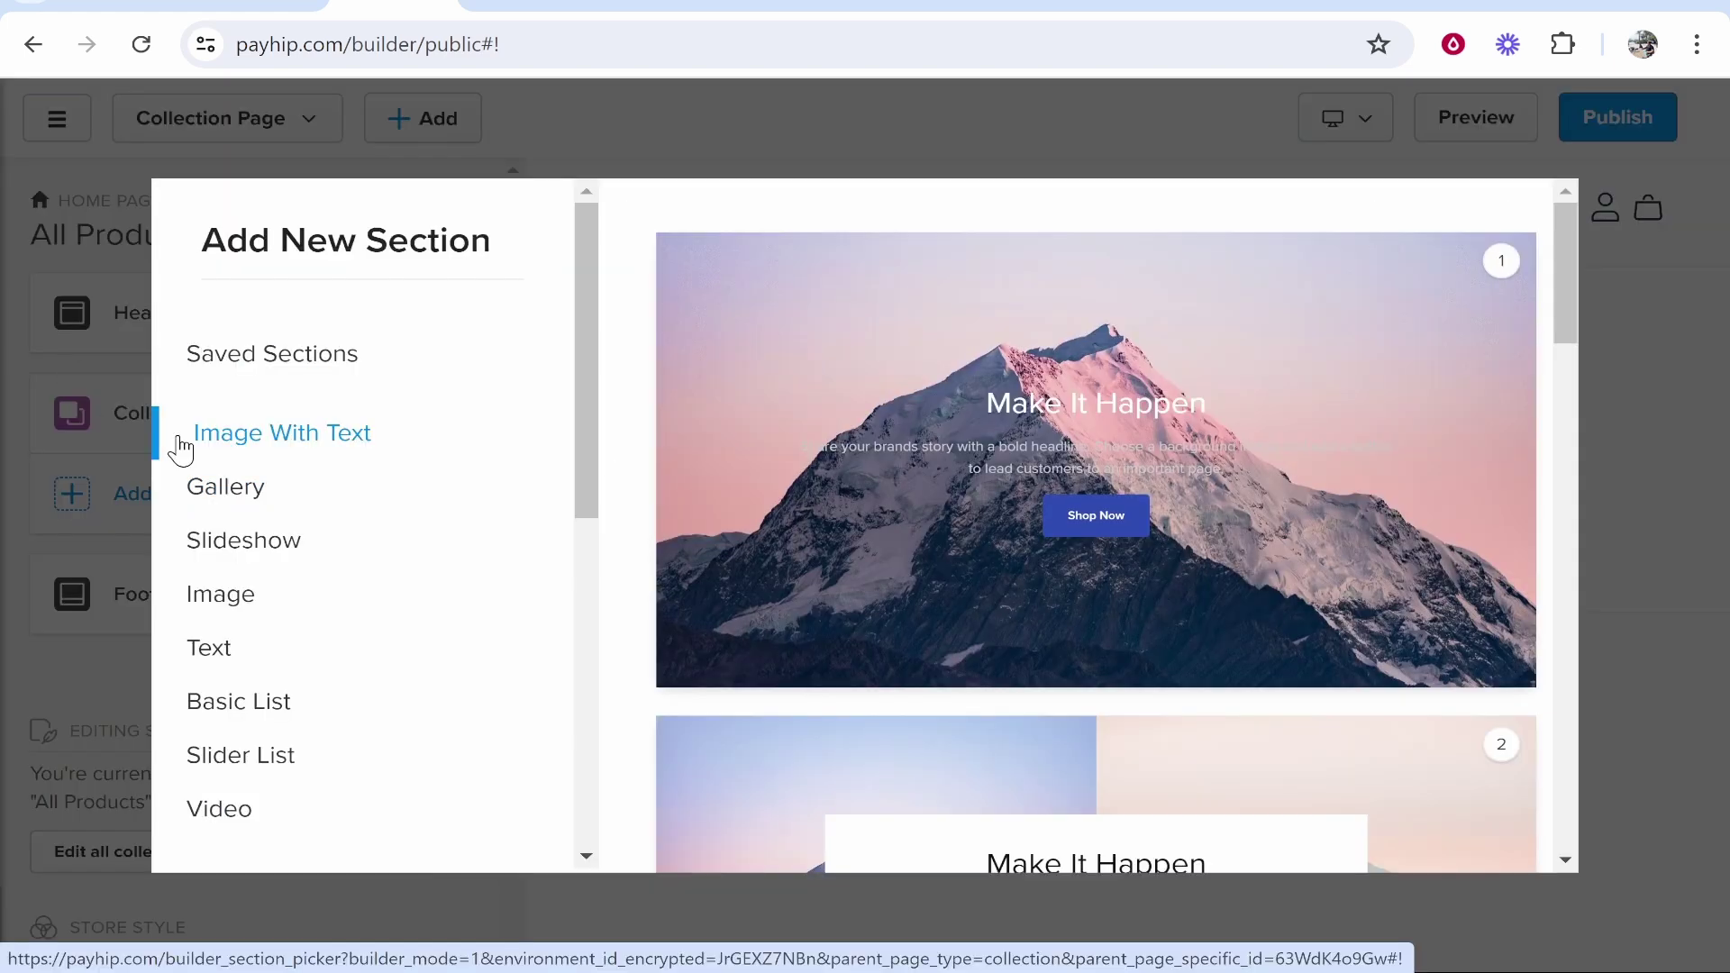
Browse the available section types and add a Featured Product section to the All Products home page
scroll(1042, 599, "down", 5)
scroll(960, 501, "down", 2)
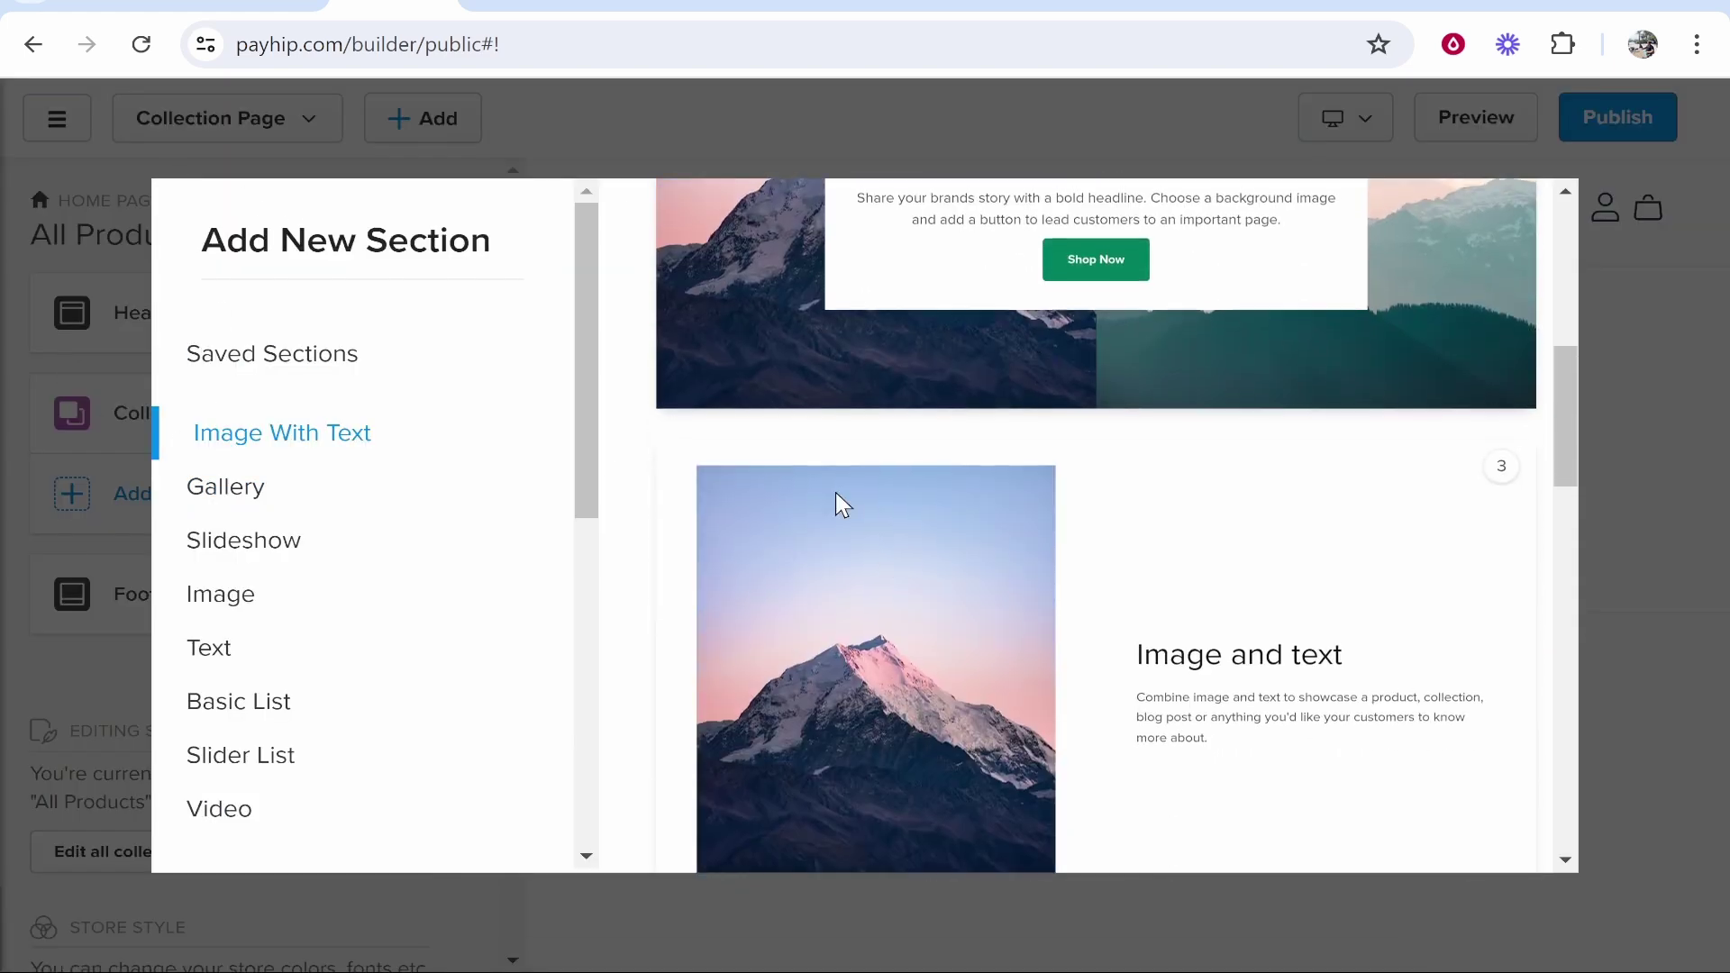
scroll(1034, 529, "up", 5)
scroll(1034, 529, "down", 3)
scroll(448, 441, "down", 5)
scroll(942, 532, "down", 5)
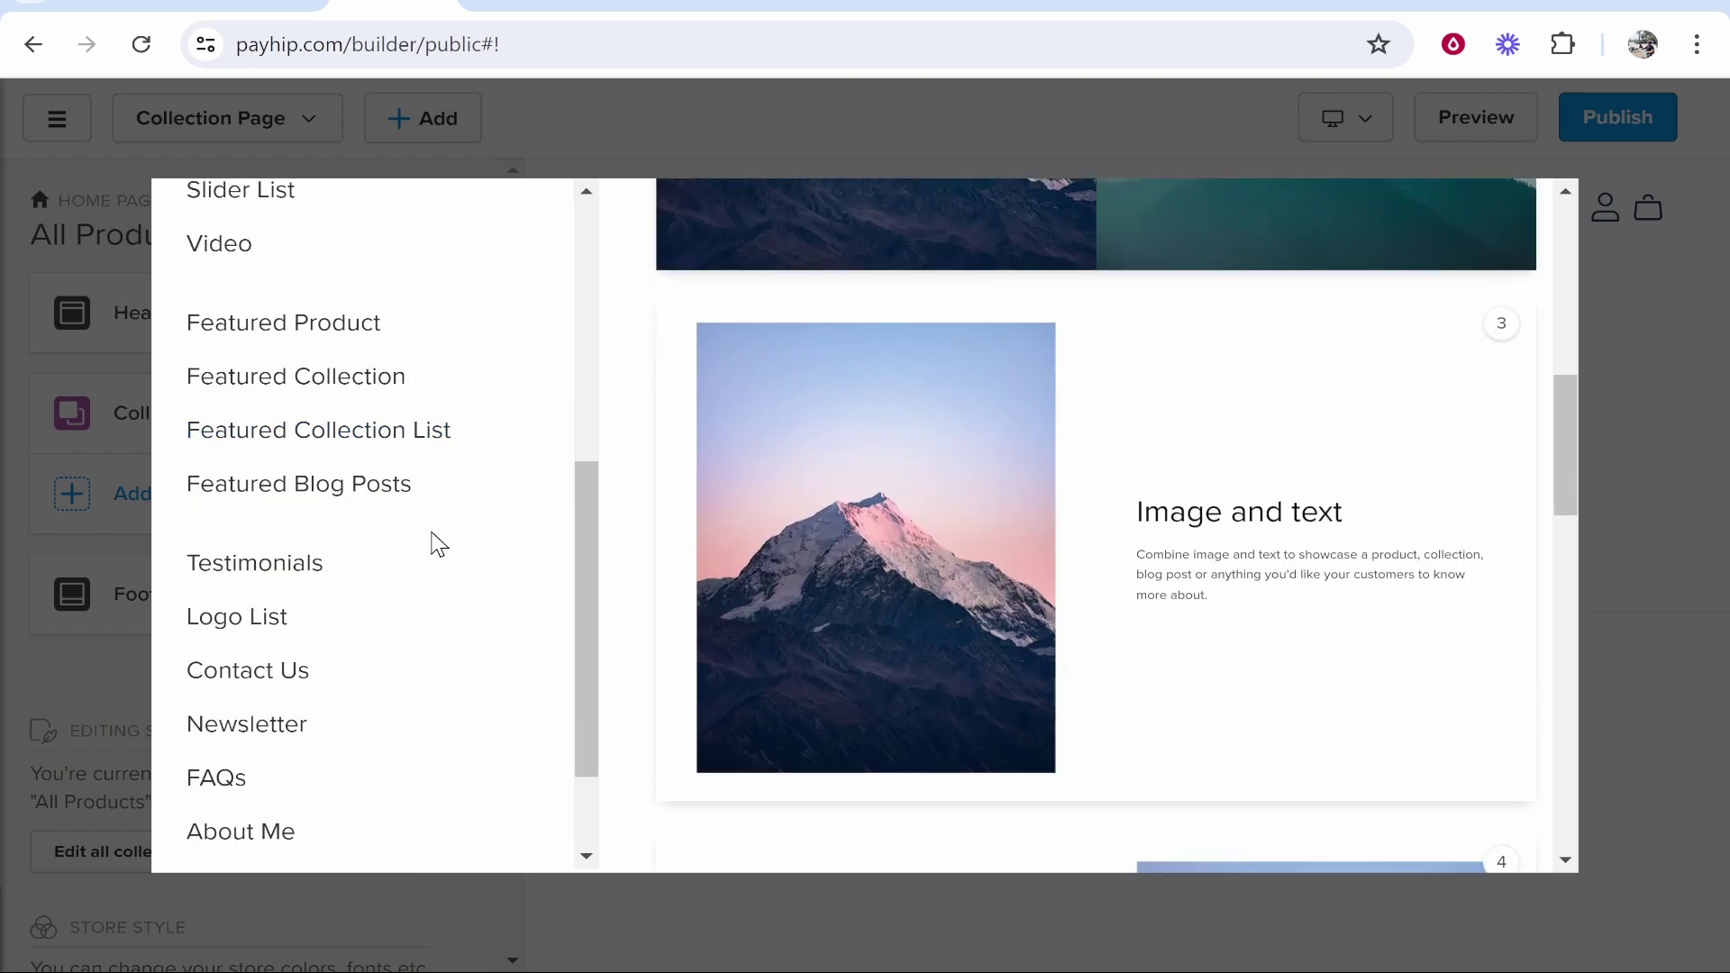
left_click(299, 326)
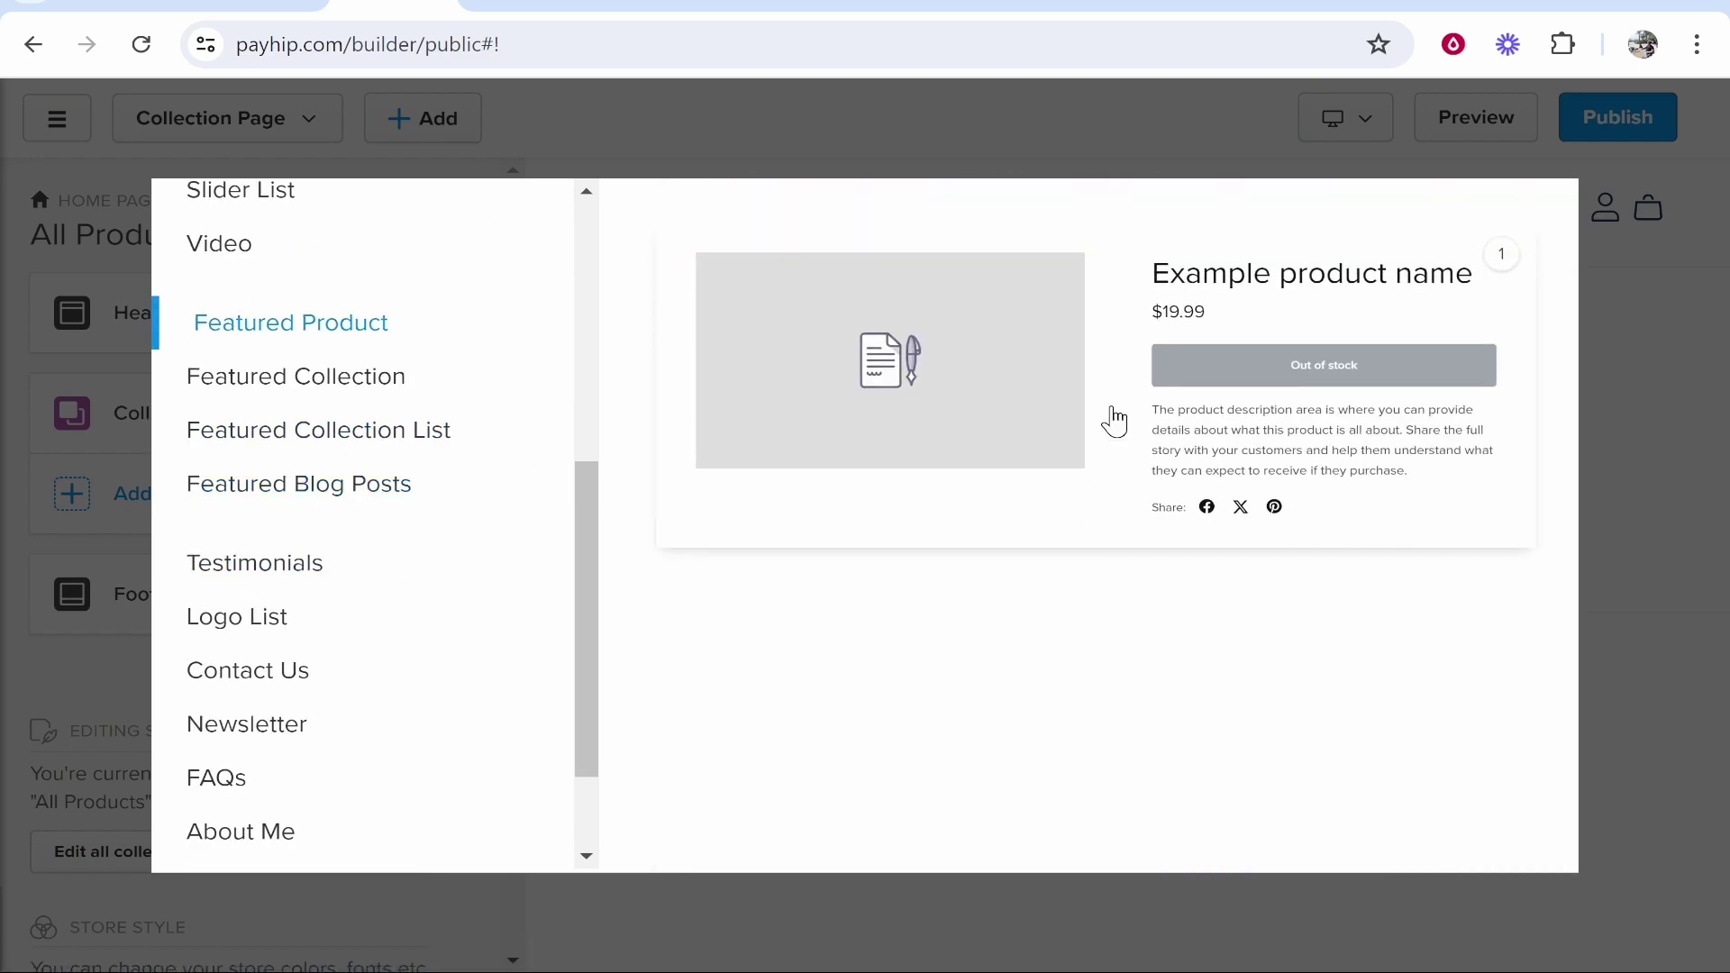
left_click(1068, 377)
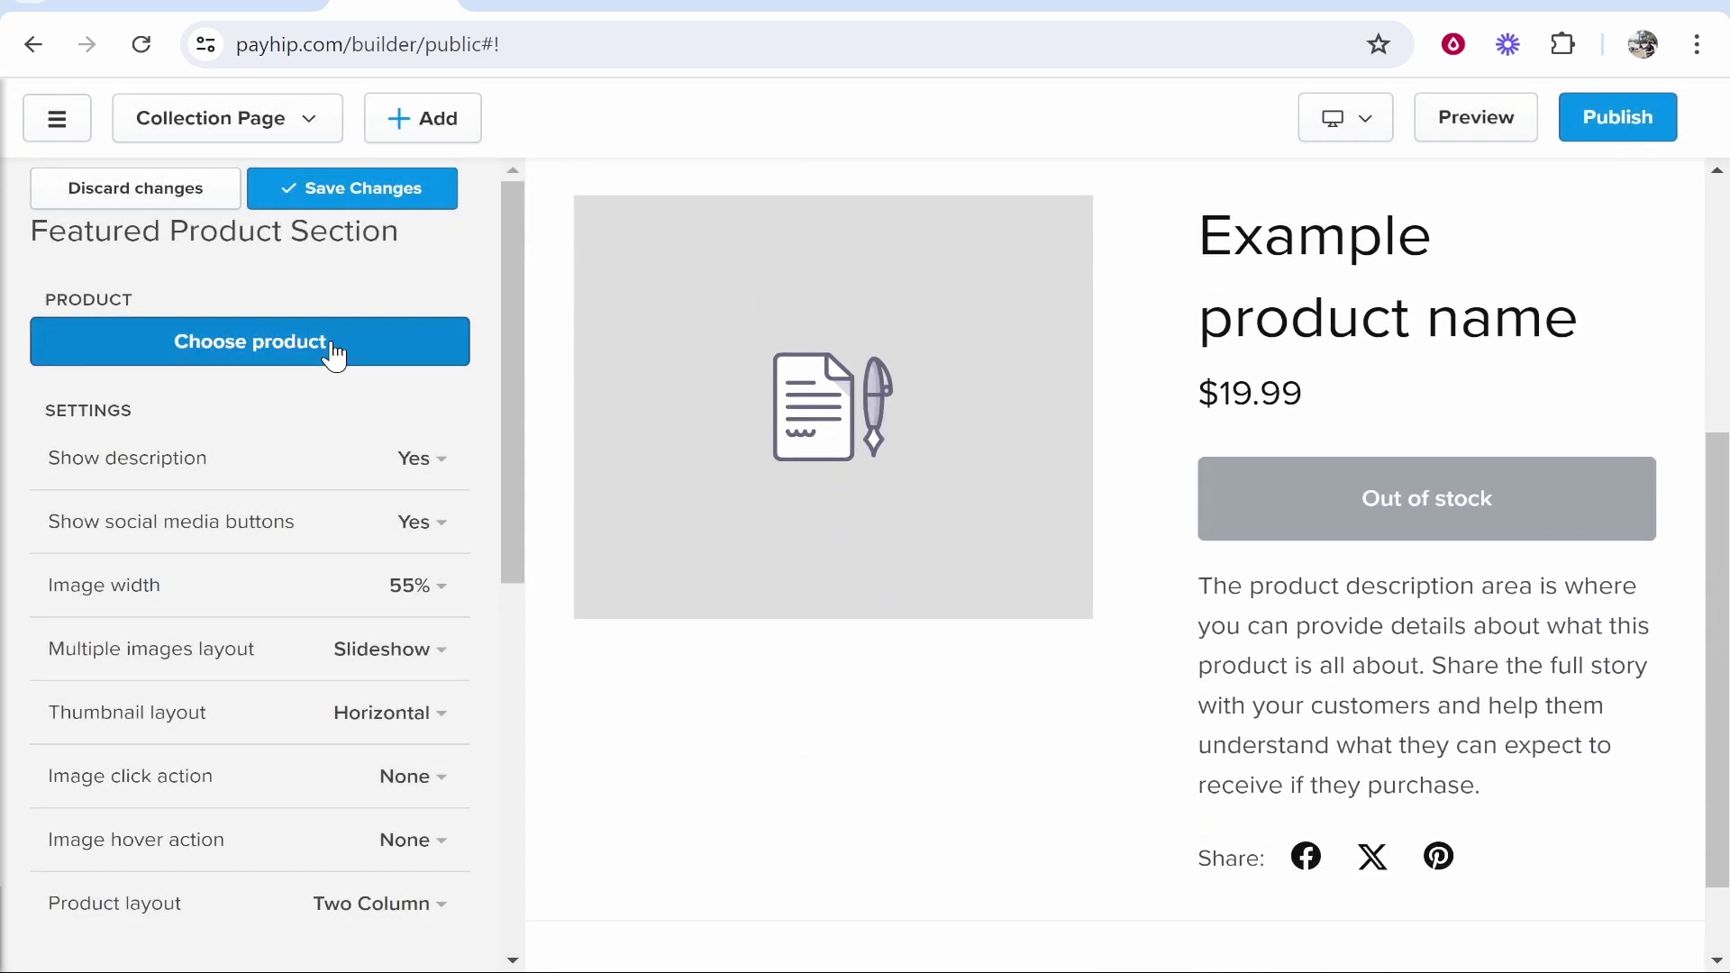
Assign the South East Asia Travel Guide to the Featured Product section, save the changes and return to the section list
left_click(333, 346)
left_click(268, 431)
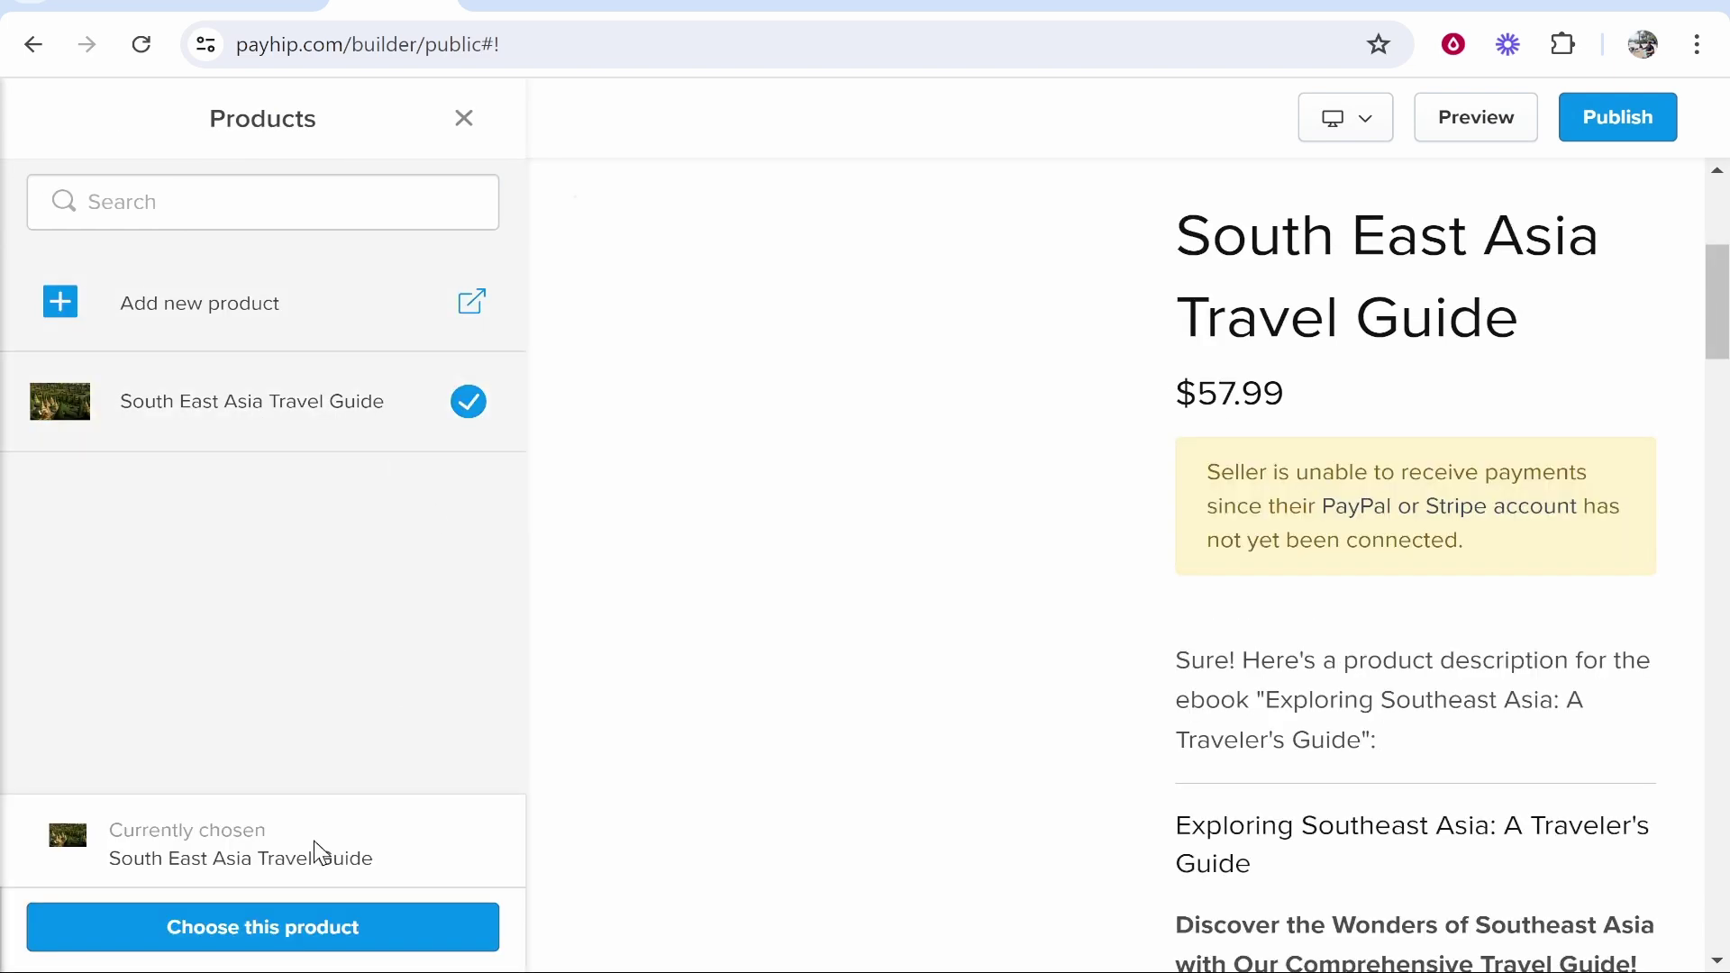
left_click(301, 931)
left_click(376, 189)
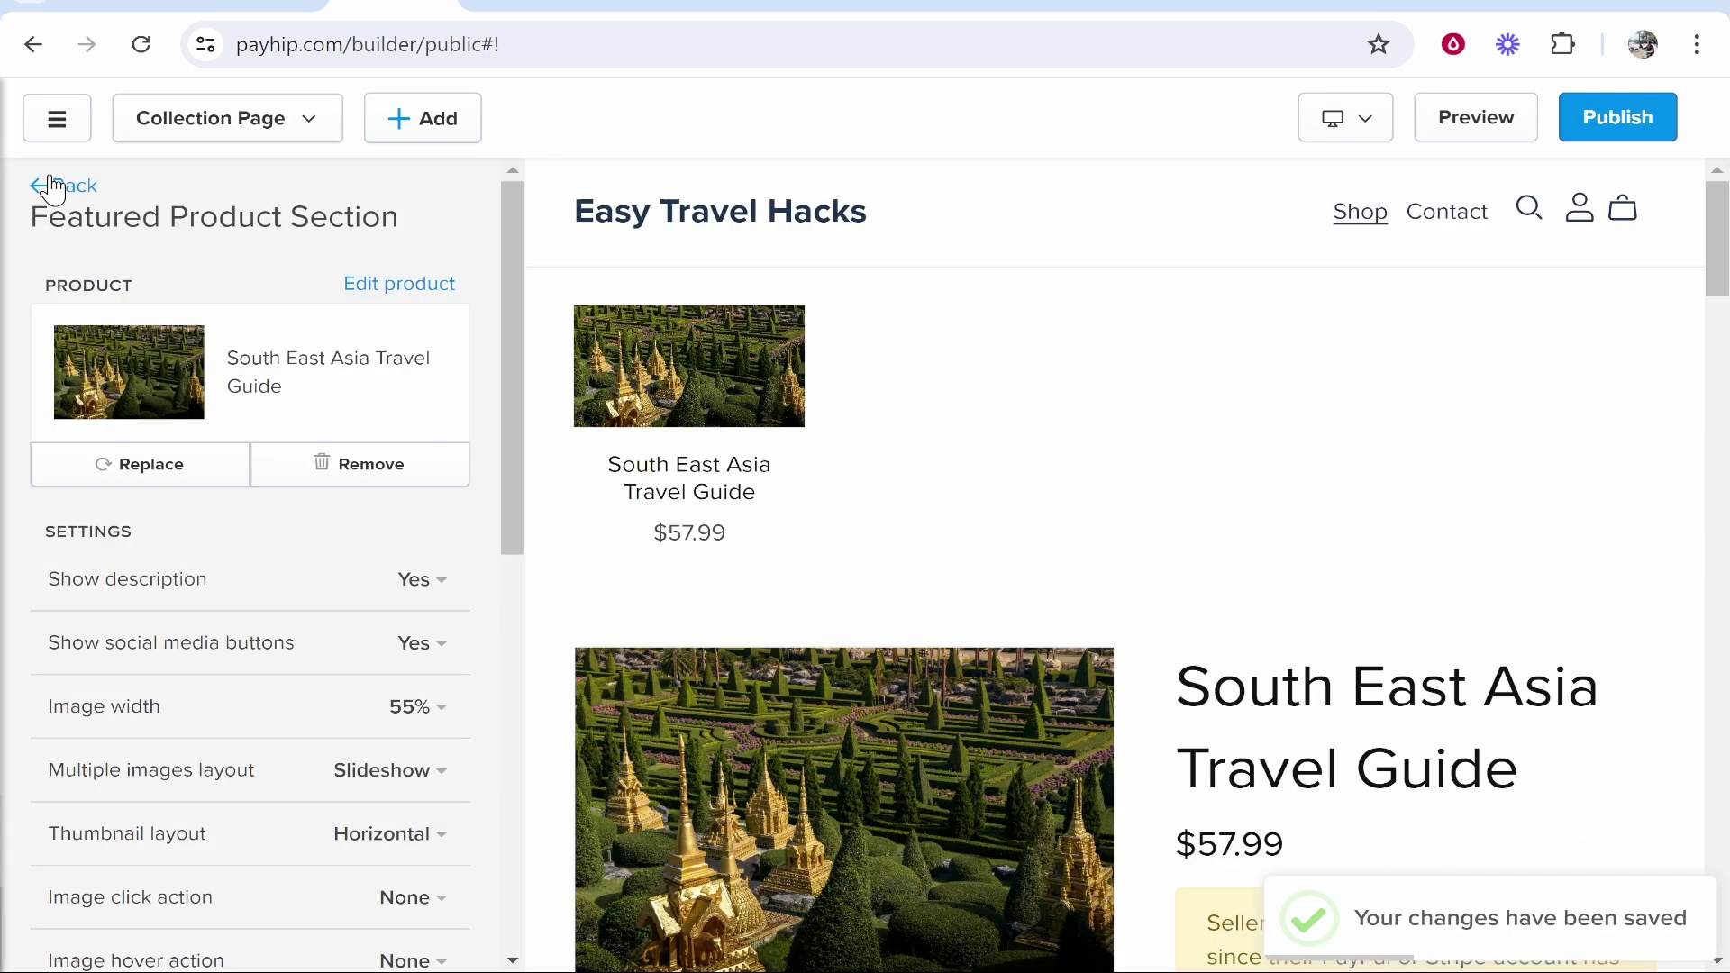
left_click(41, 186)
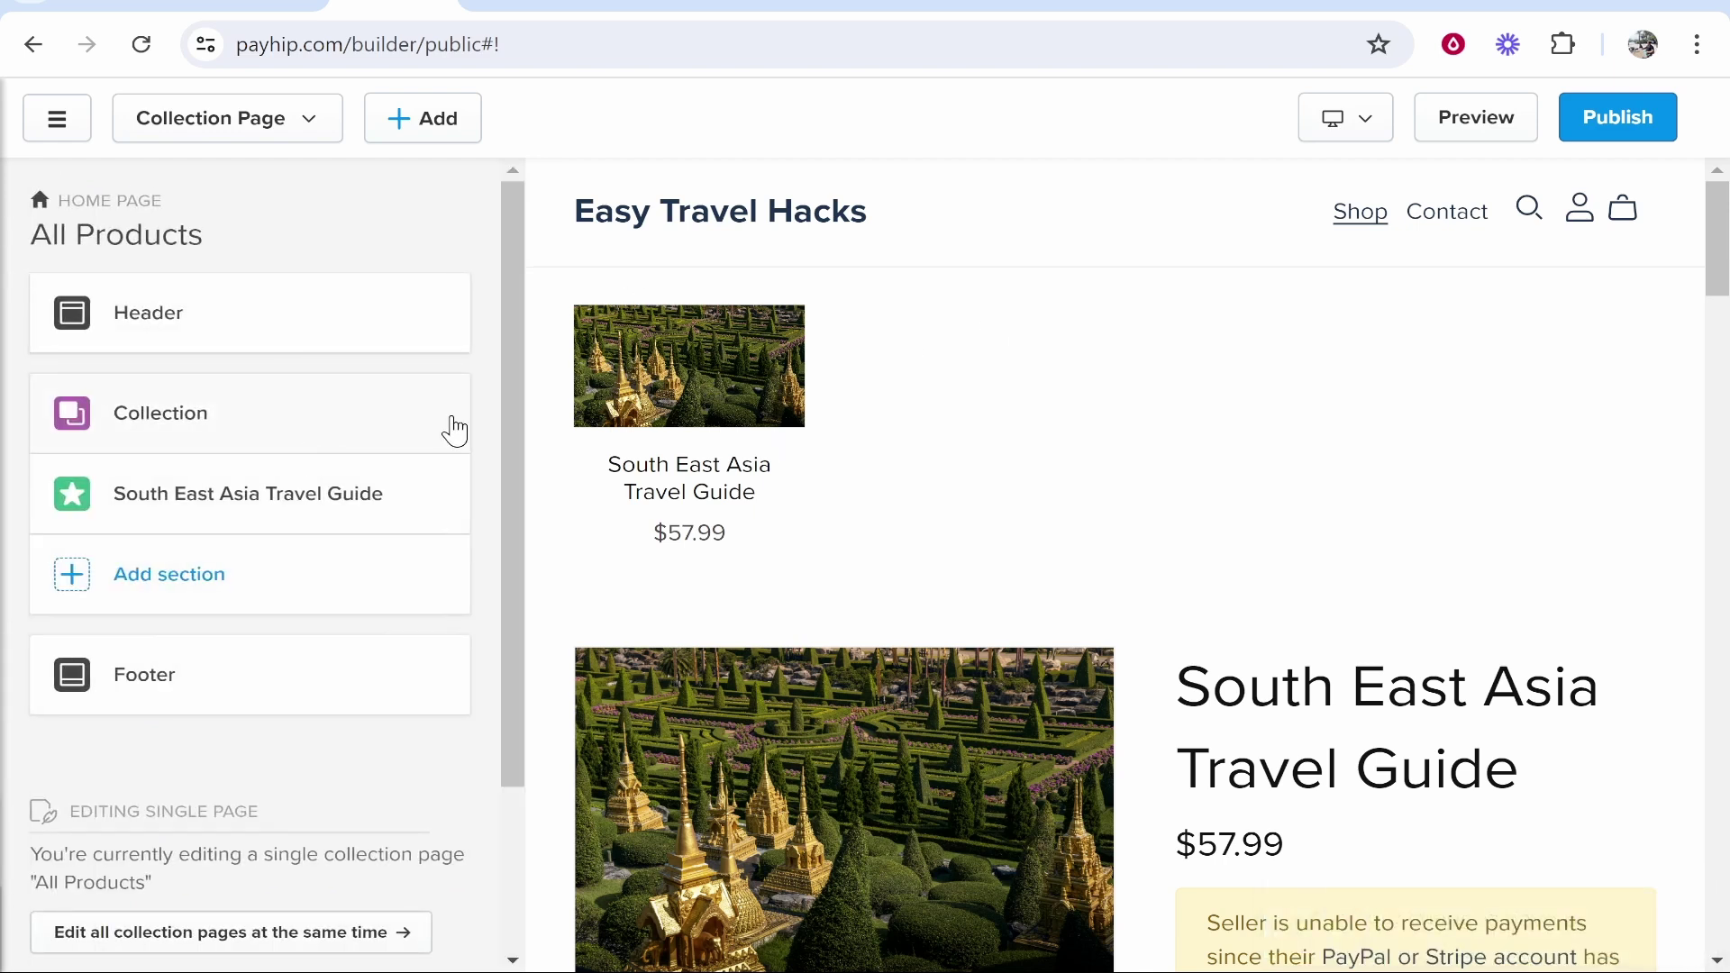
Look over the home page's section list, editing options and preview, and compare them with the example Travel South East Asia storefront
left_click_drag(166, 431, 383, 784)
left_click(361, 396)
scroll(267, 724, "down", 3)
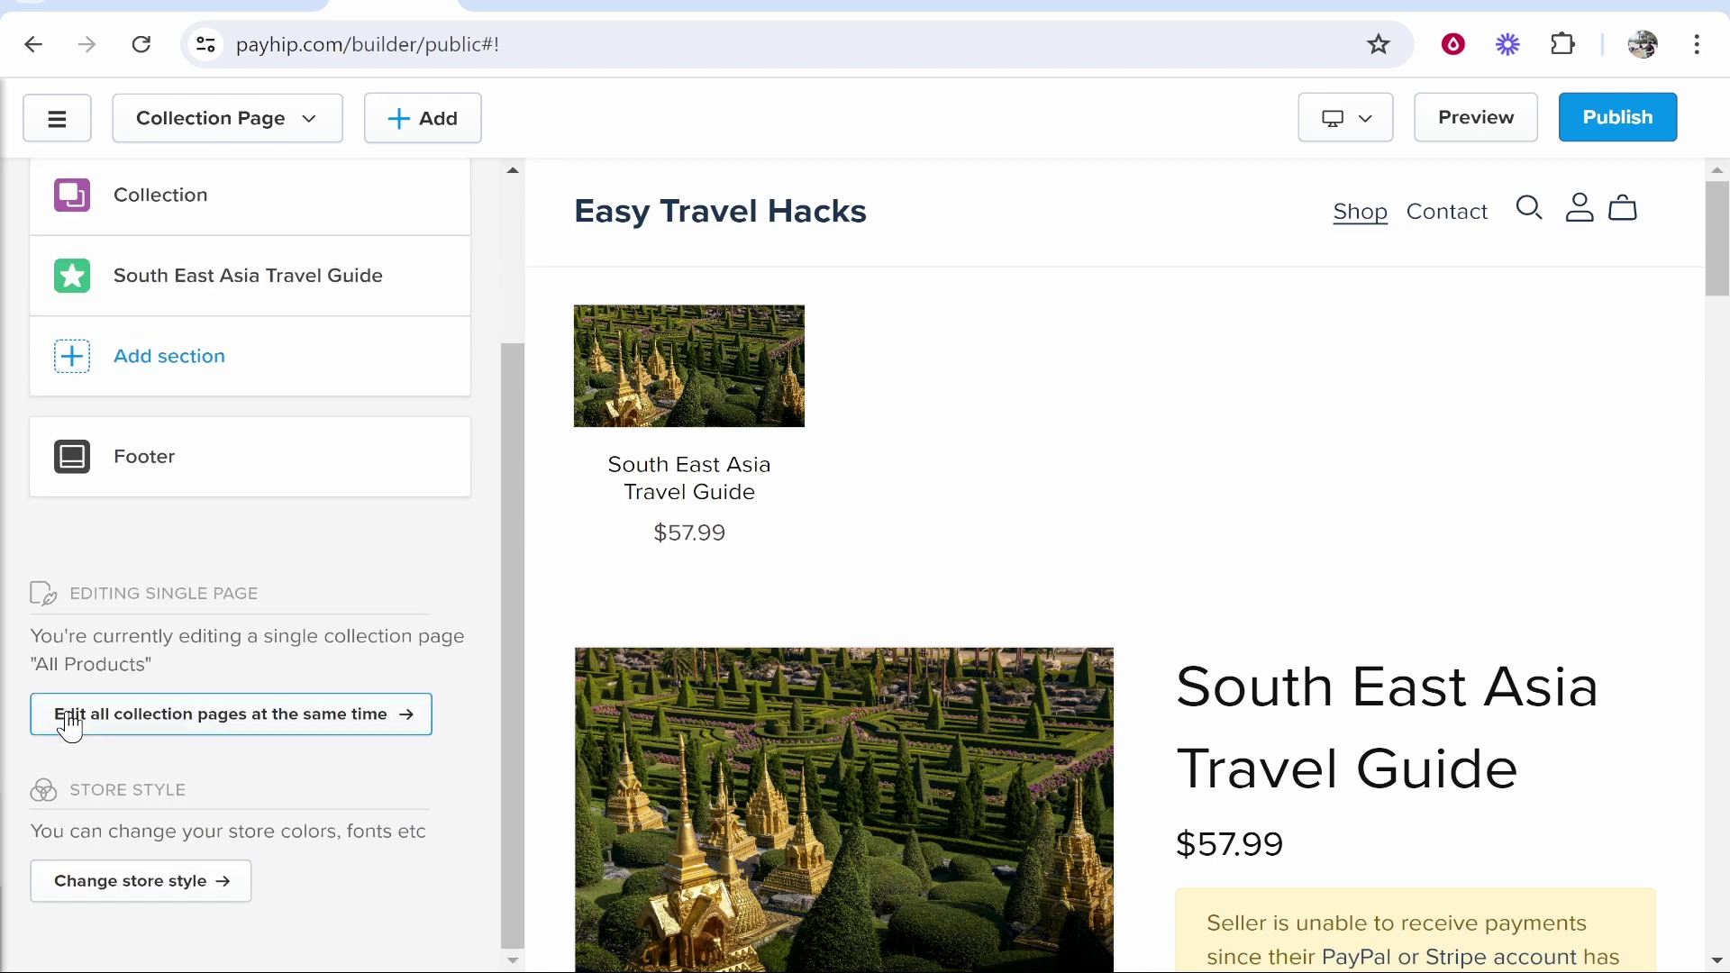
scroll(247, 278, "up", 3)
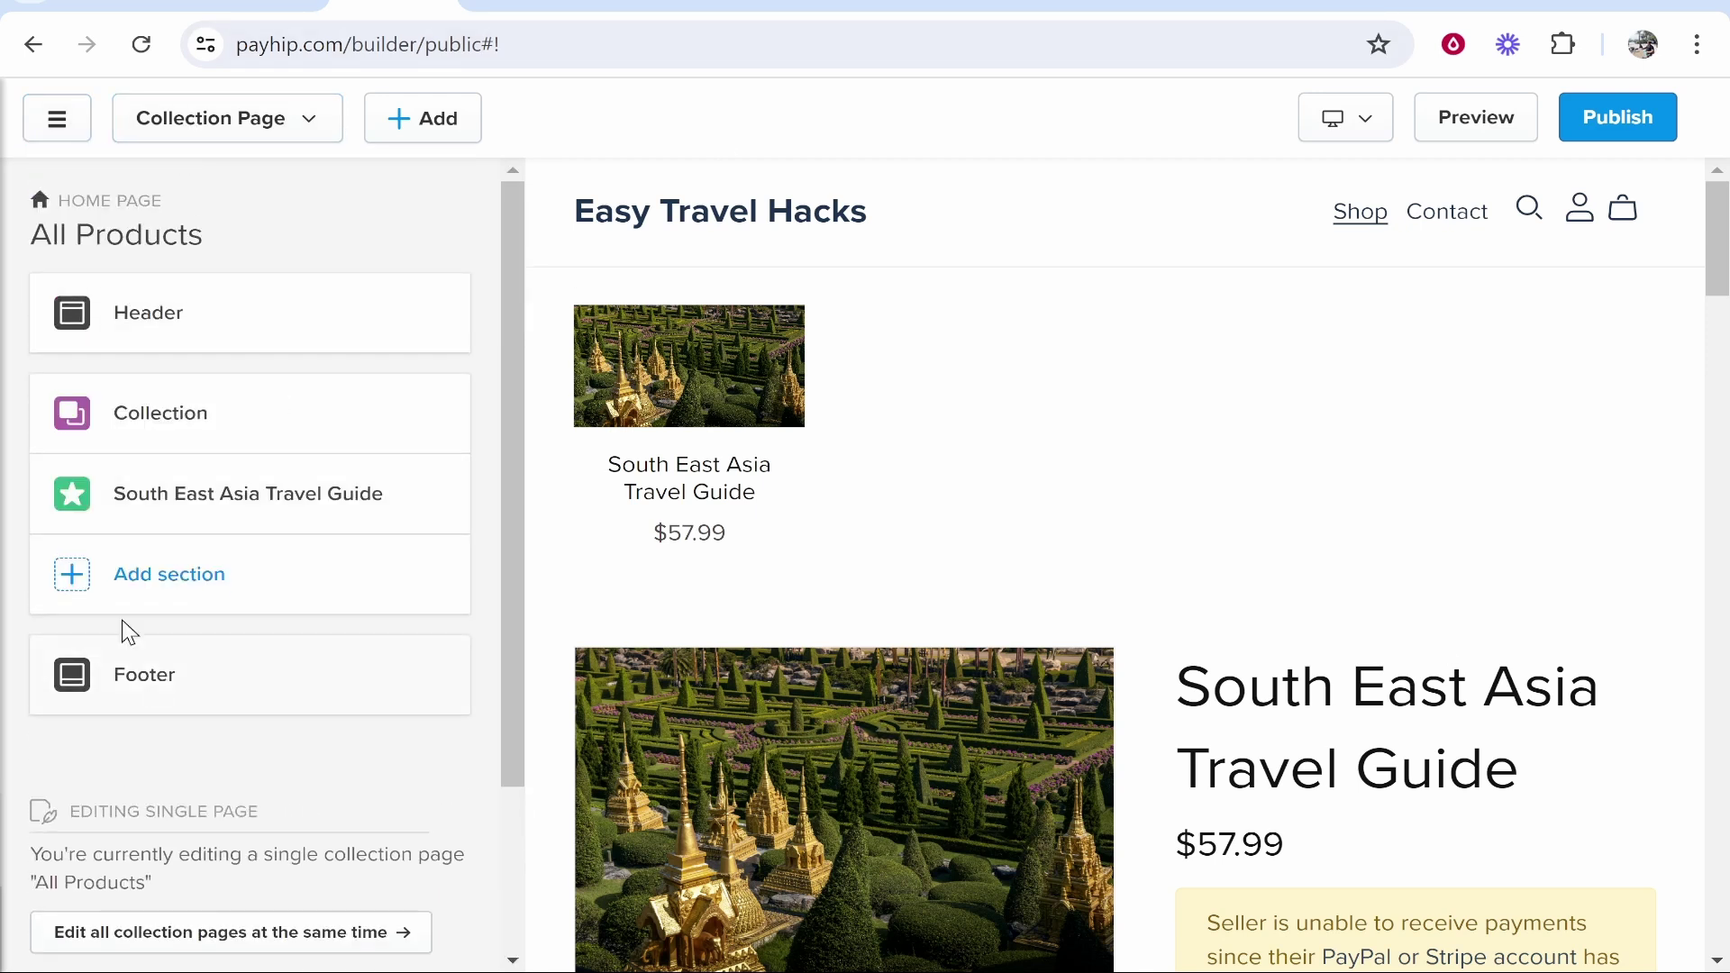
left_click(532, 3)
key("ctrl+shift+Tab")
scroll(1325, 483, "down", 1)
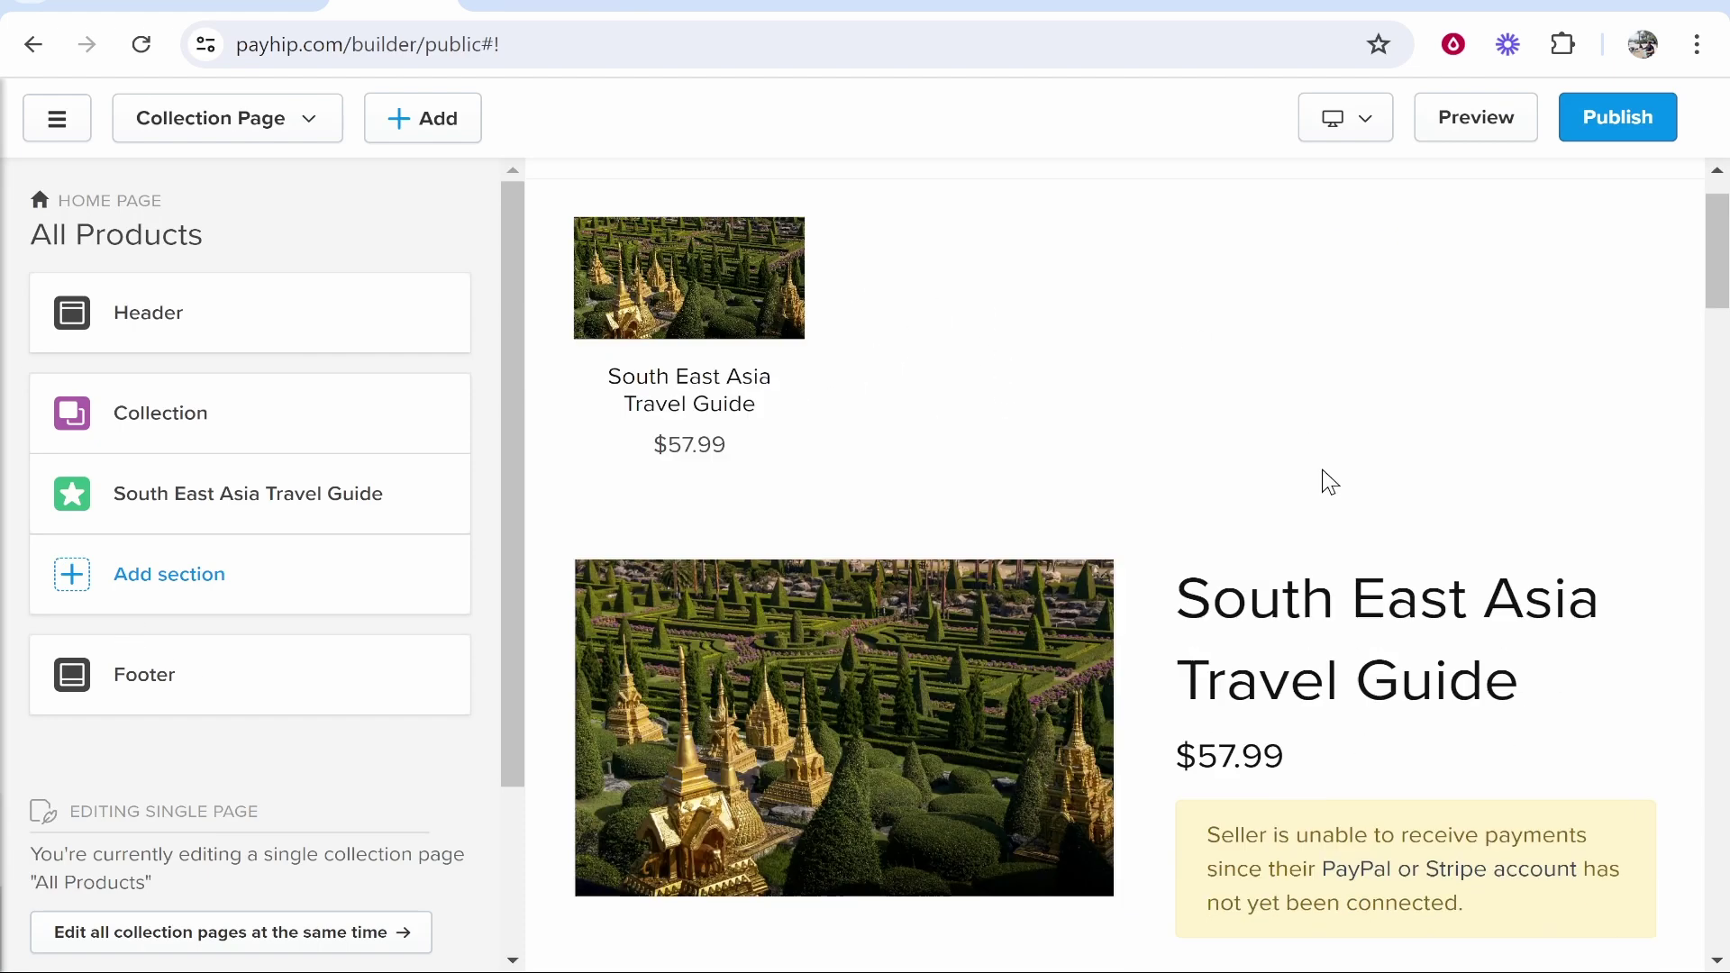
scroll(954, 452, "up", 1)
left_click(662, 2)
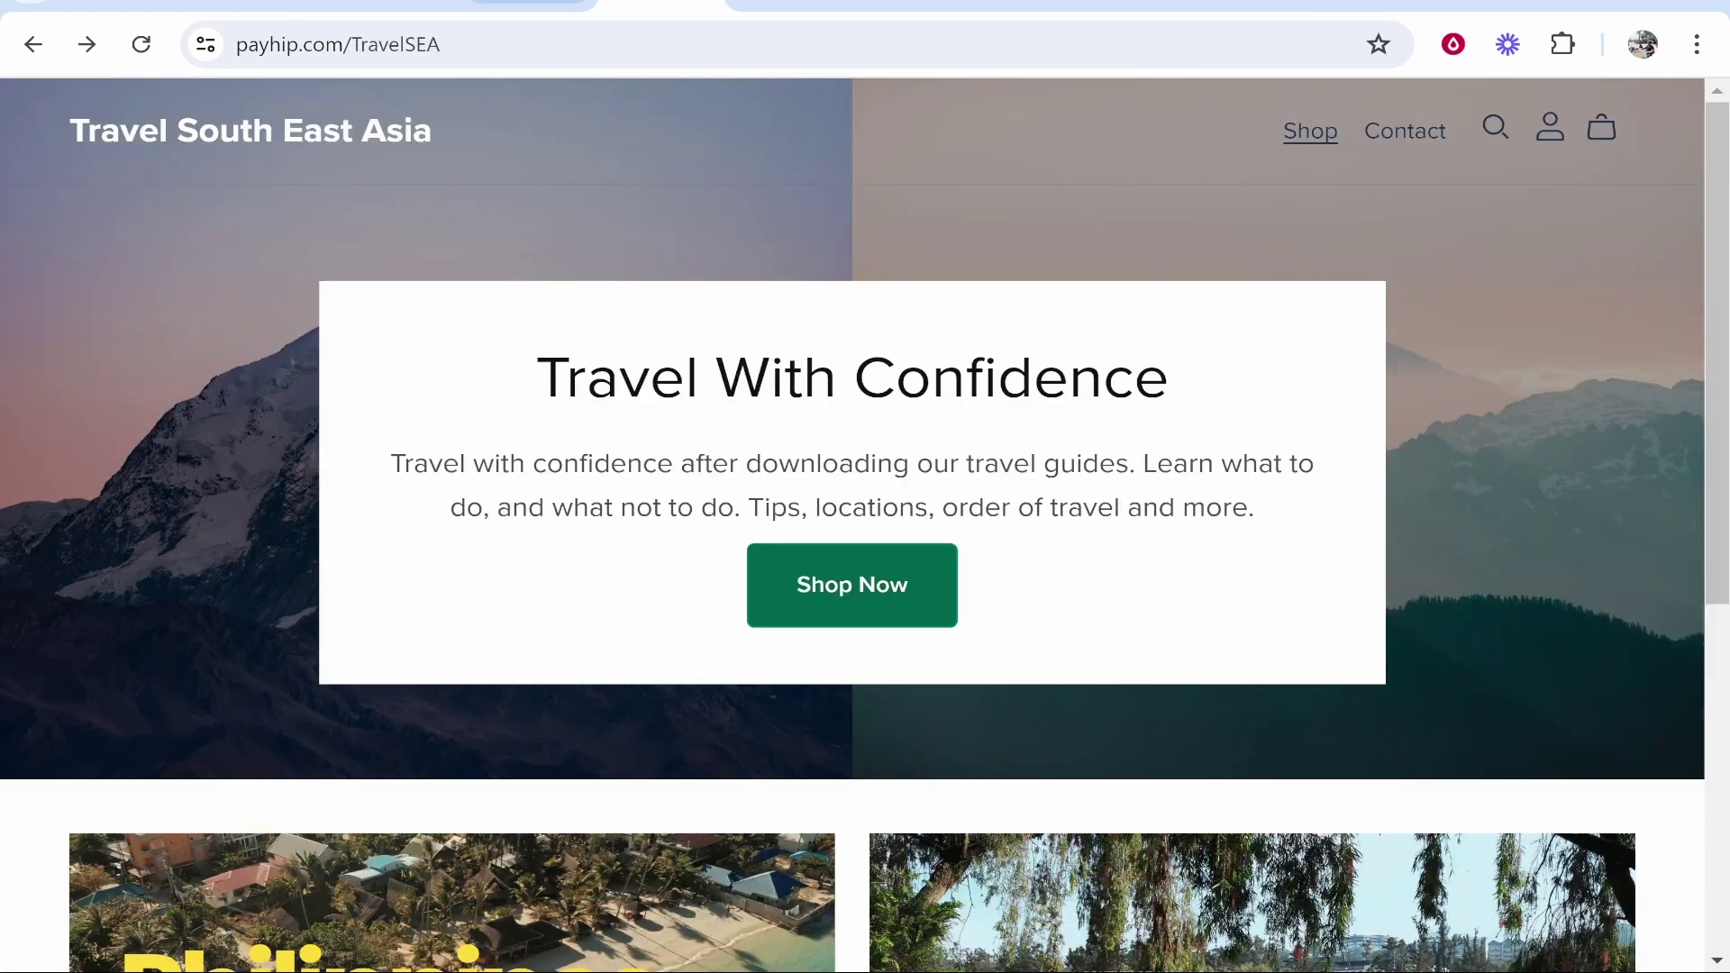
scroll(541, 760, "down", 7)
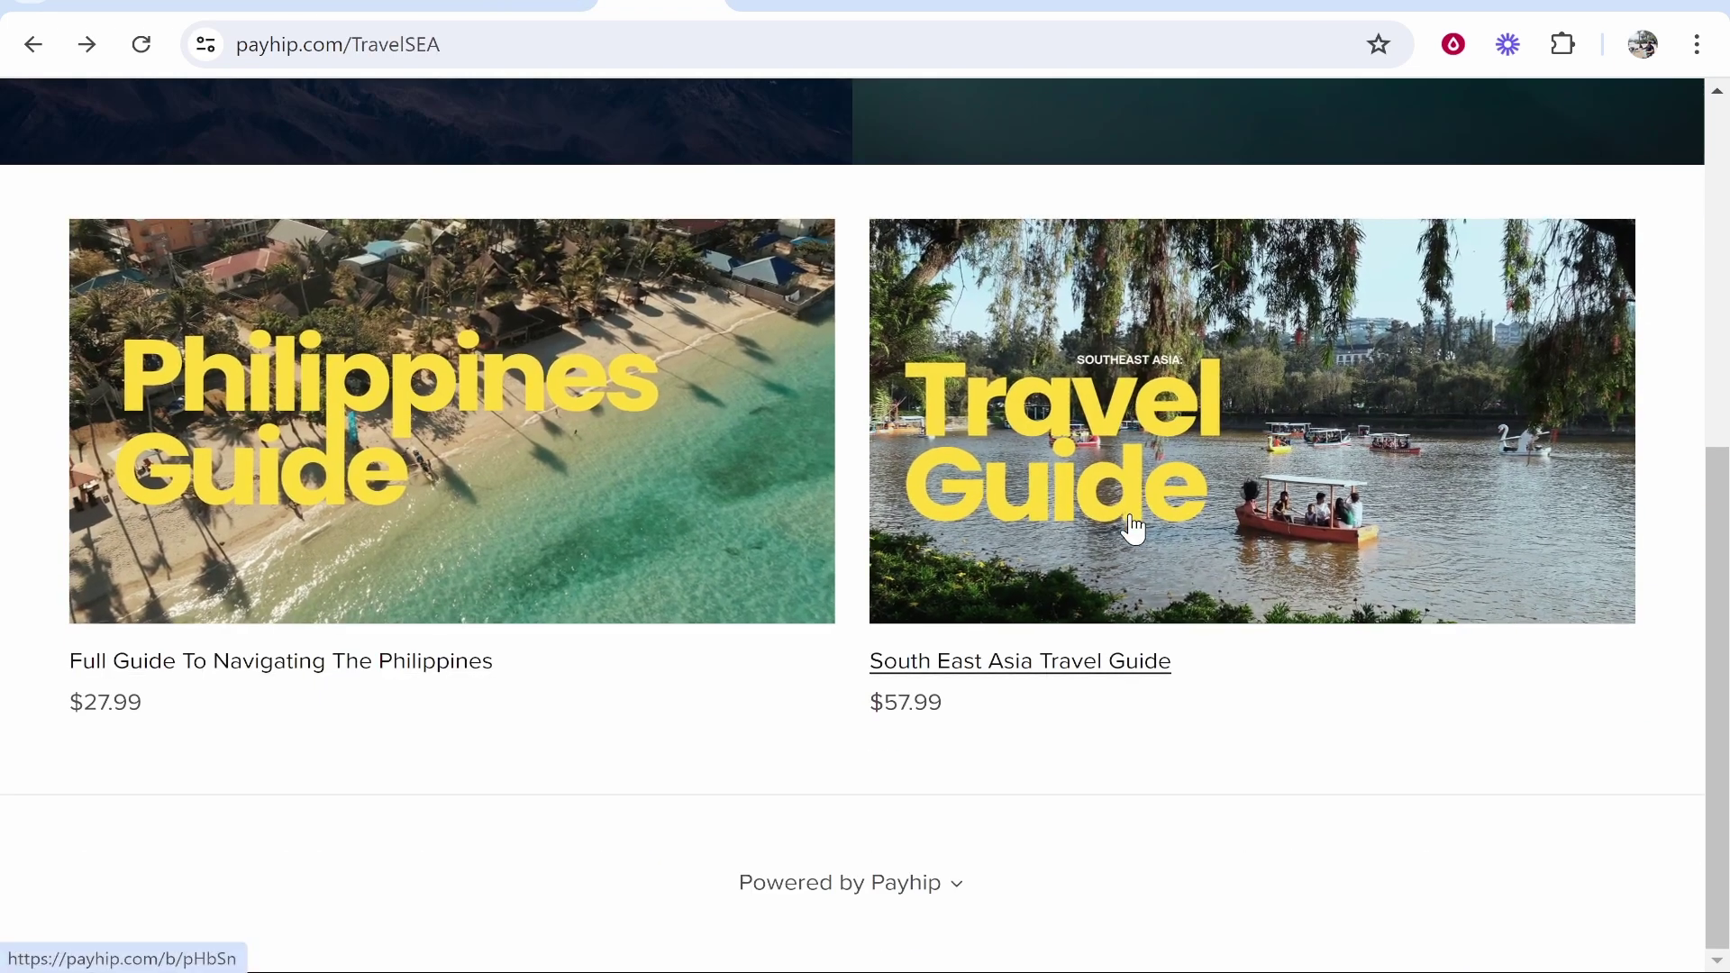
key("ctrl+shift+Tab")
key("ctrl+shift+Tab")
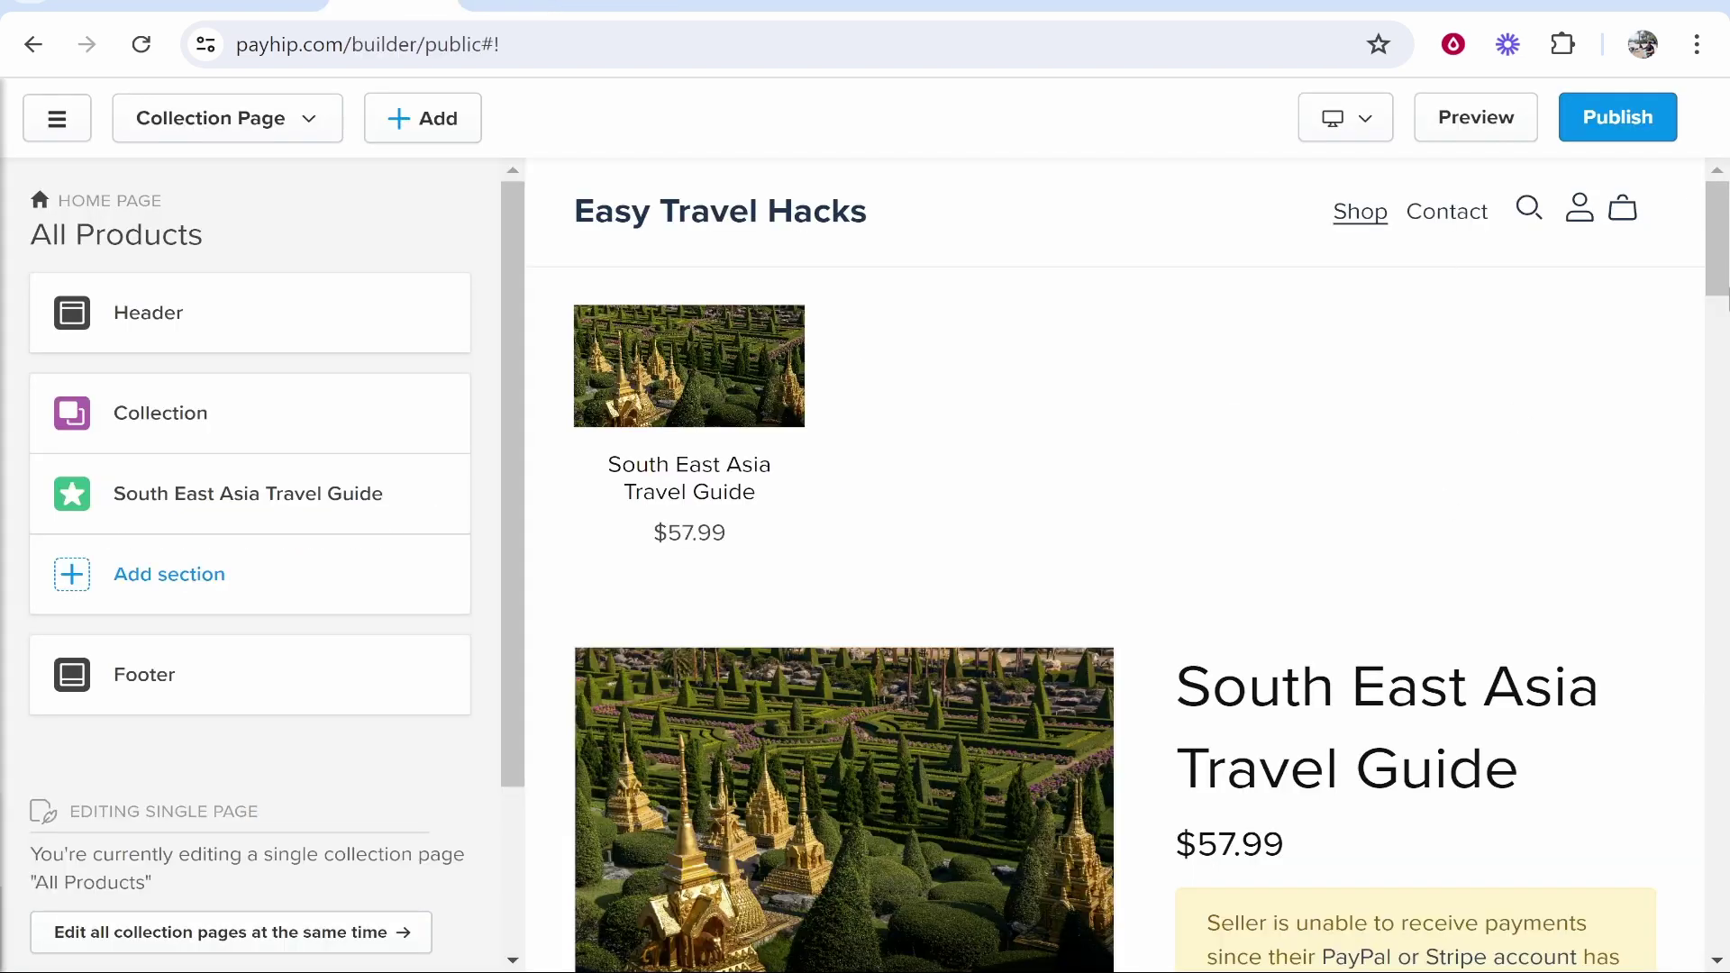
Publish the store changes and leave the store builder for the Payhip dashboard
left_click(1614, 120)
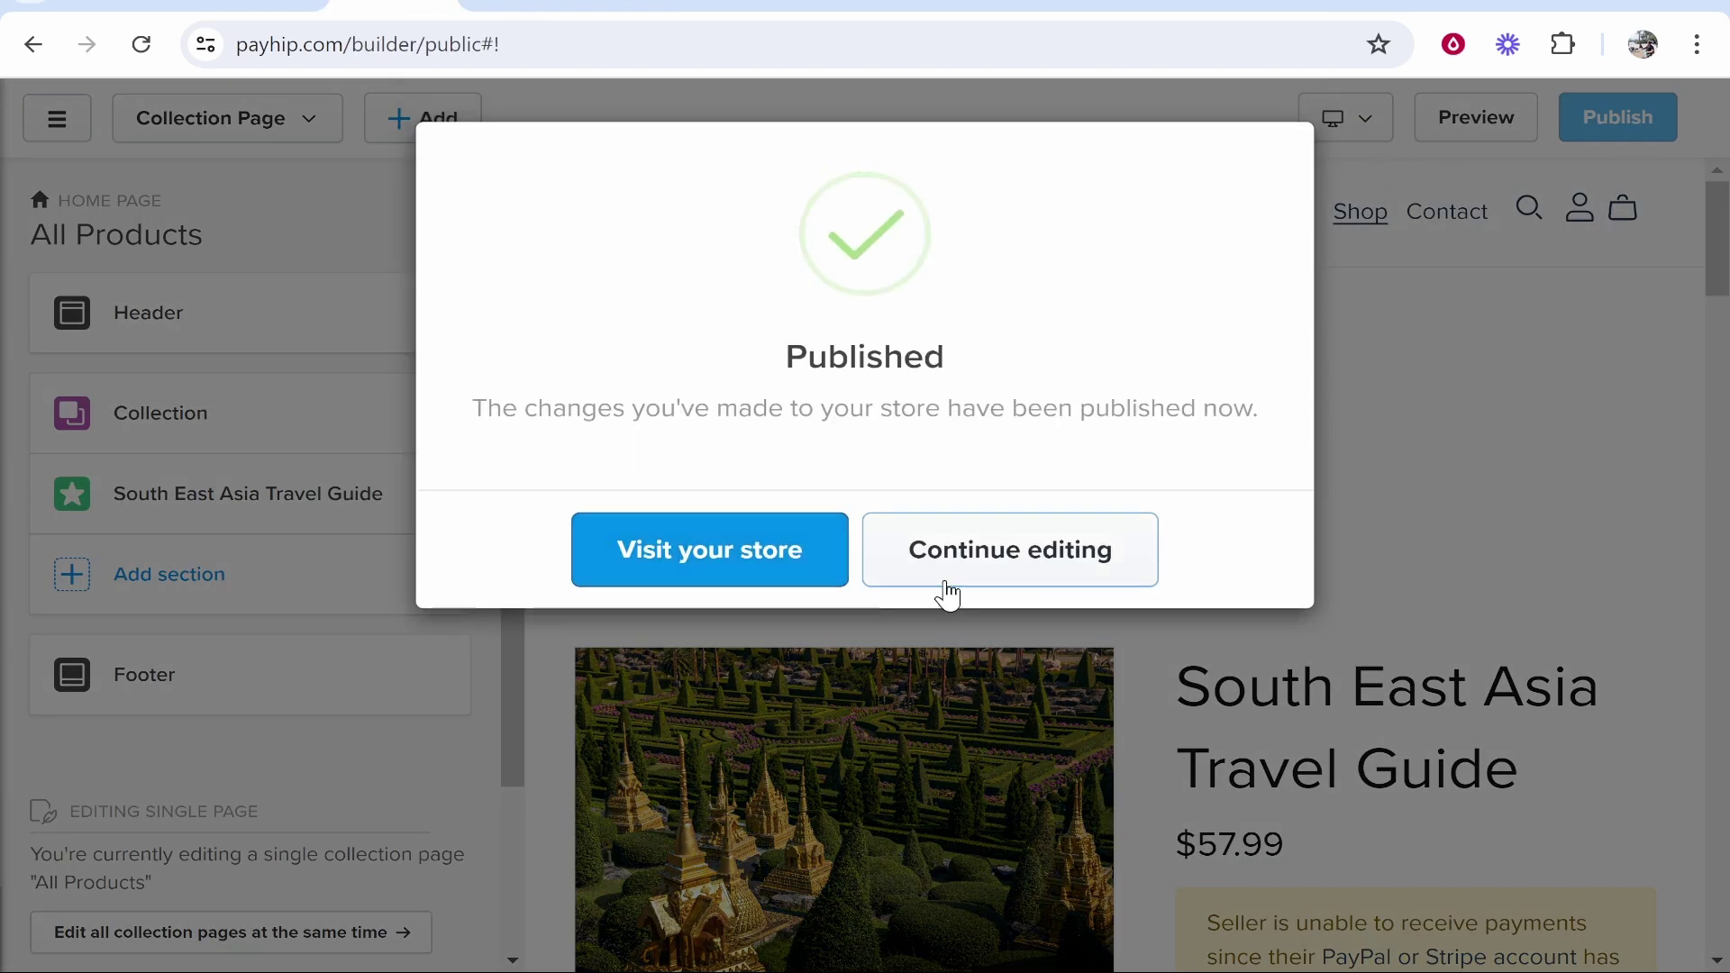
left_click(830, 552)
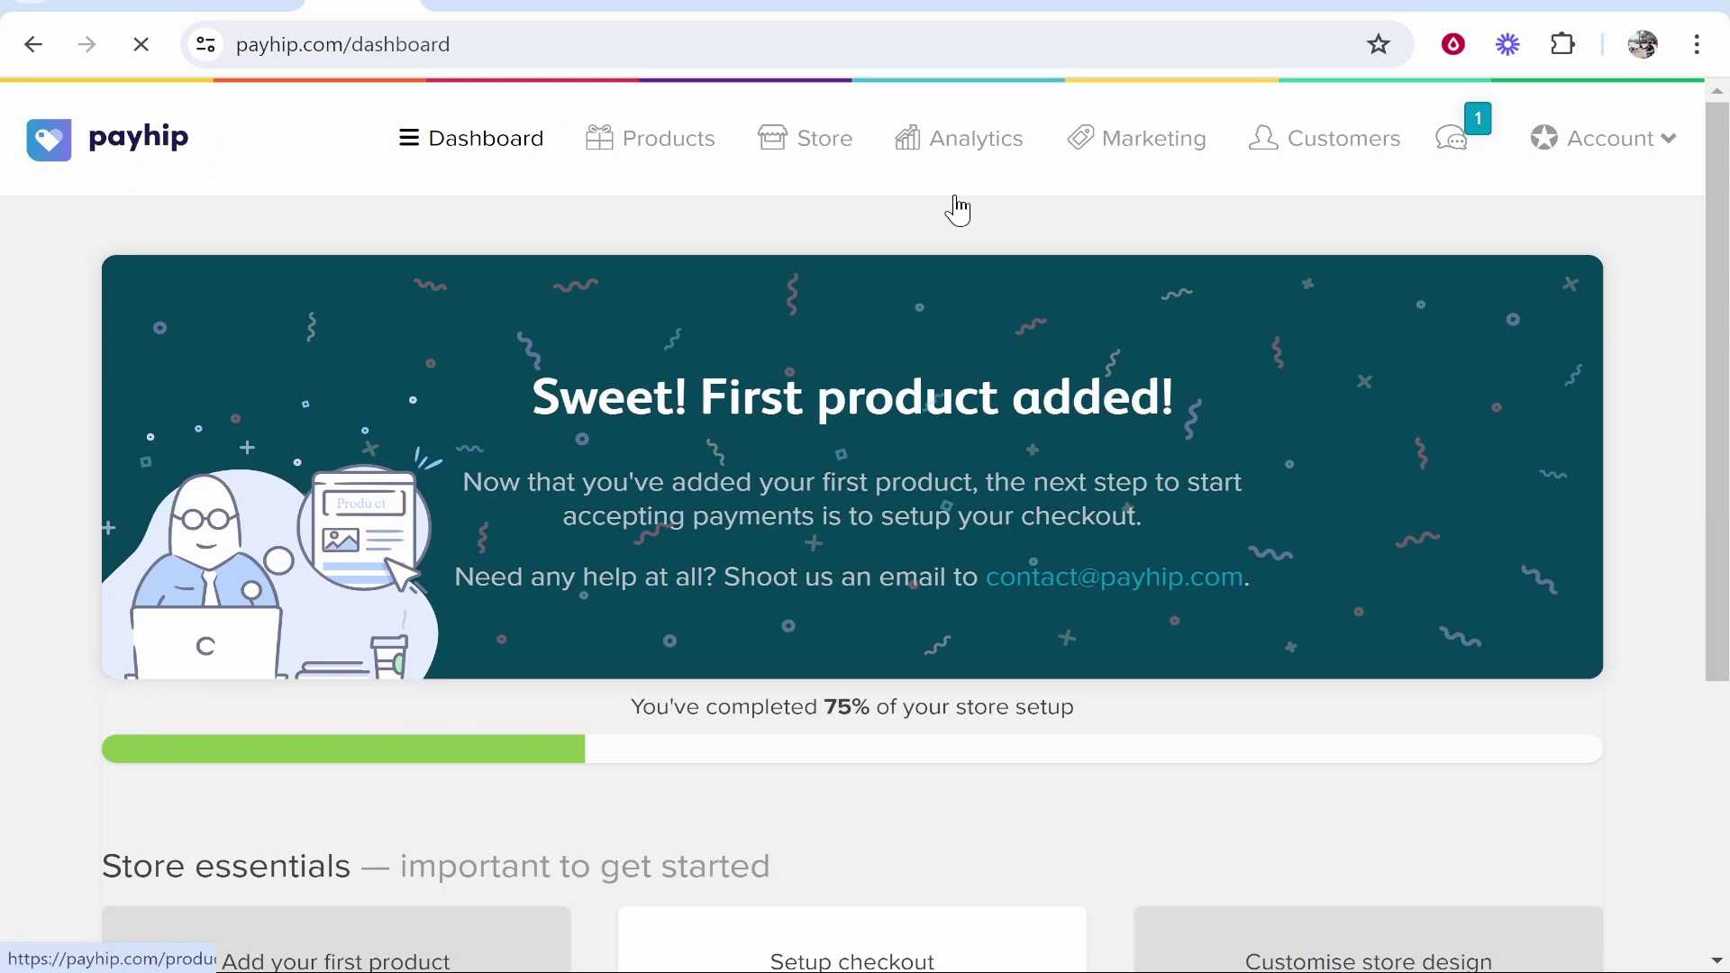
Open the payment details in the account settings and examine the PayPal, Stripe and default currency options
left_click(1640, 158)
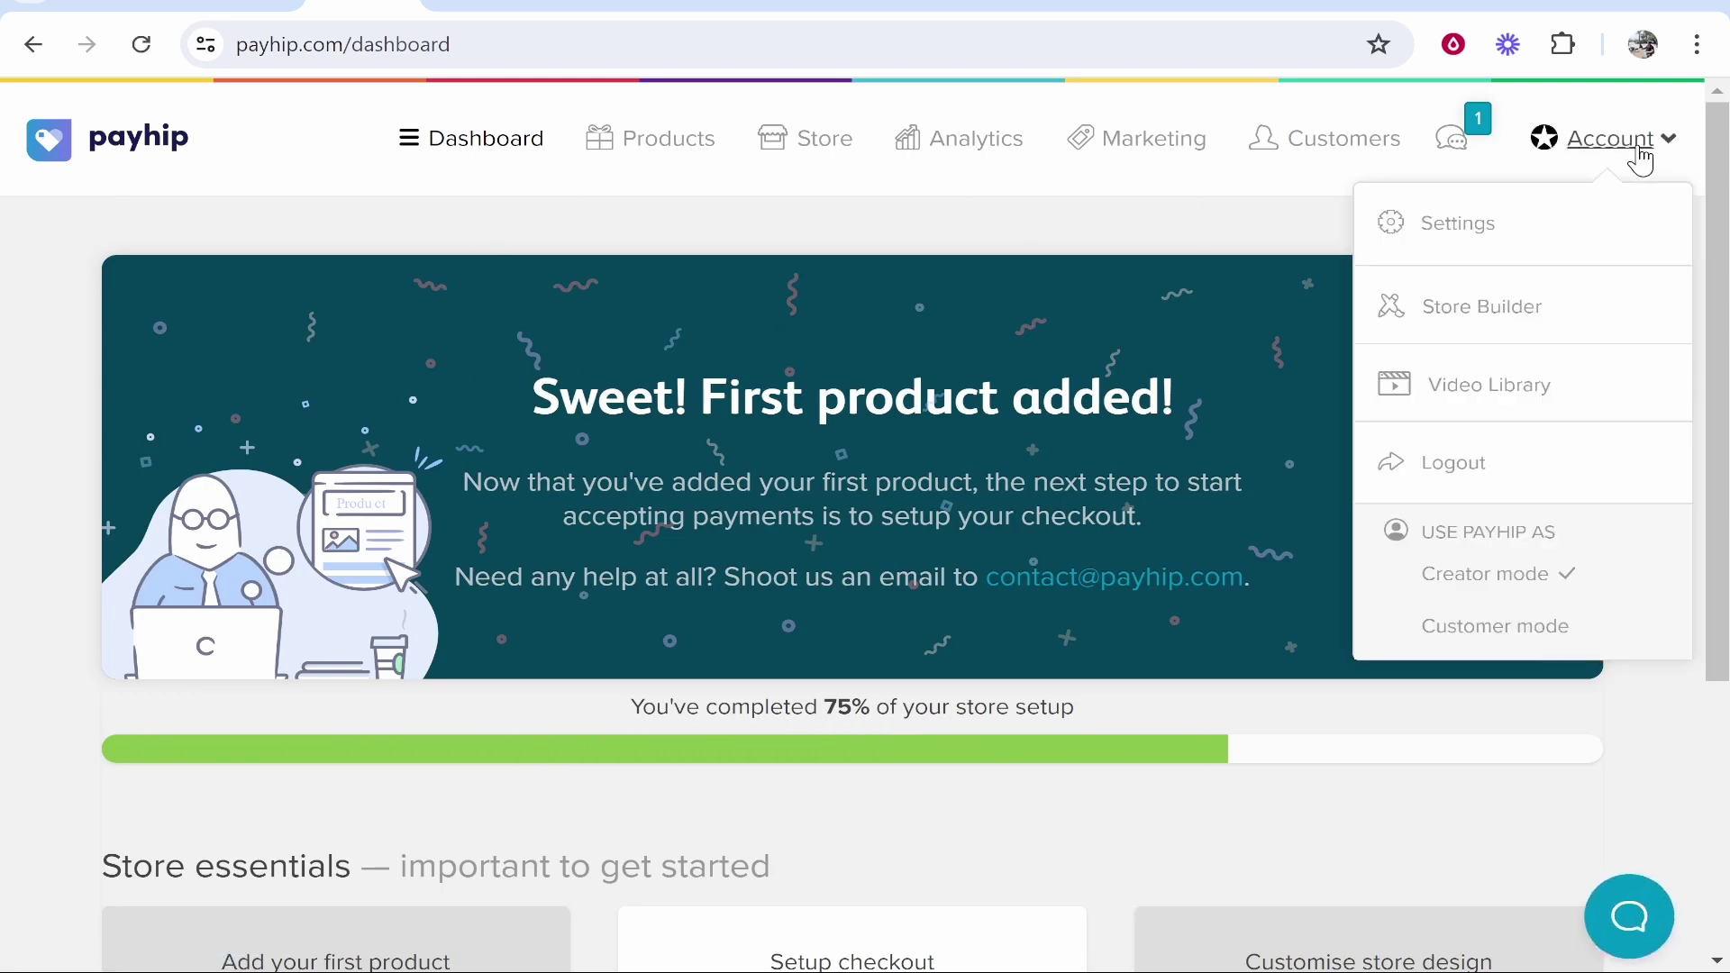
left_click(1499, 229)
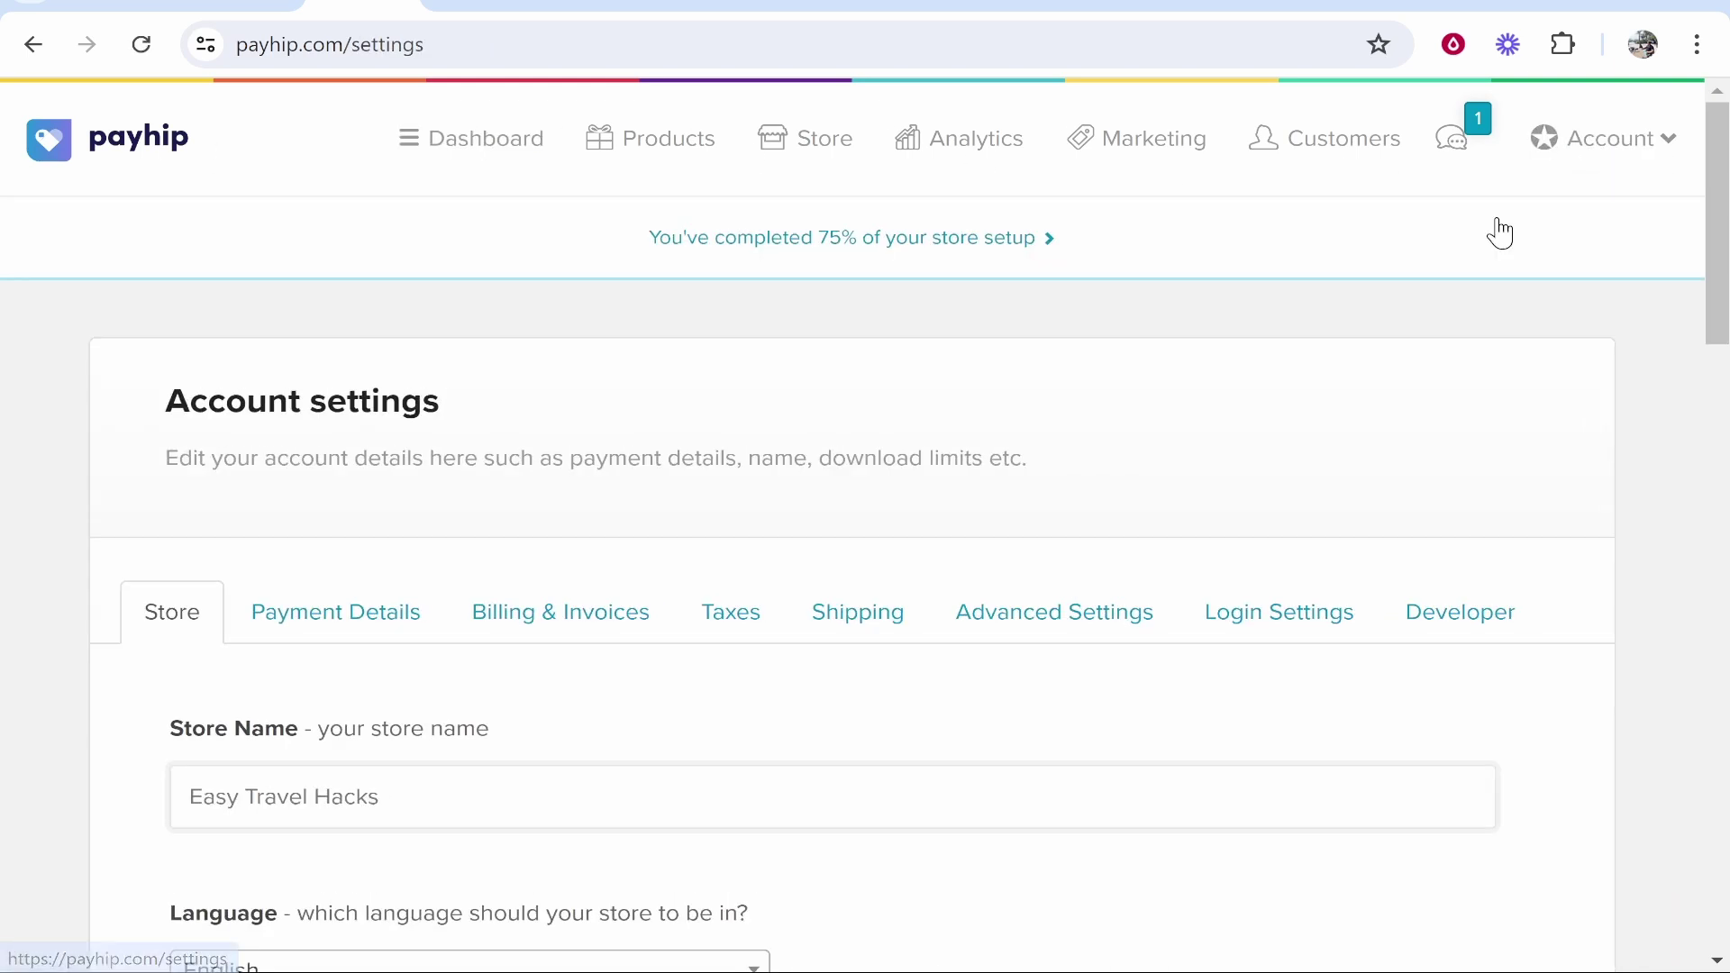
left_click(336, 621)
scroll(776, 564, "down", 5)
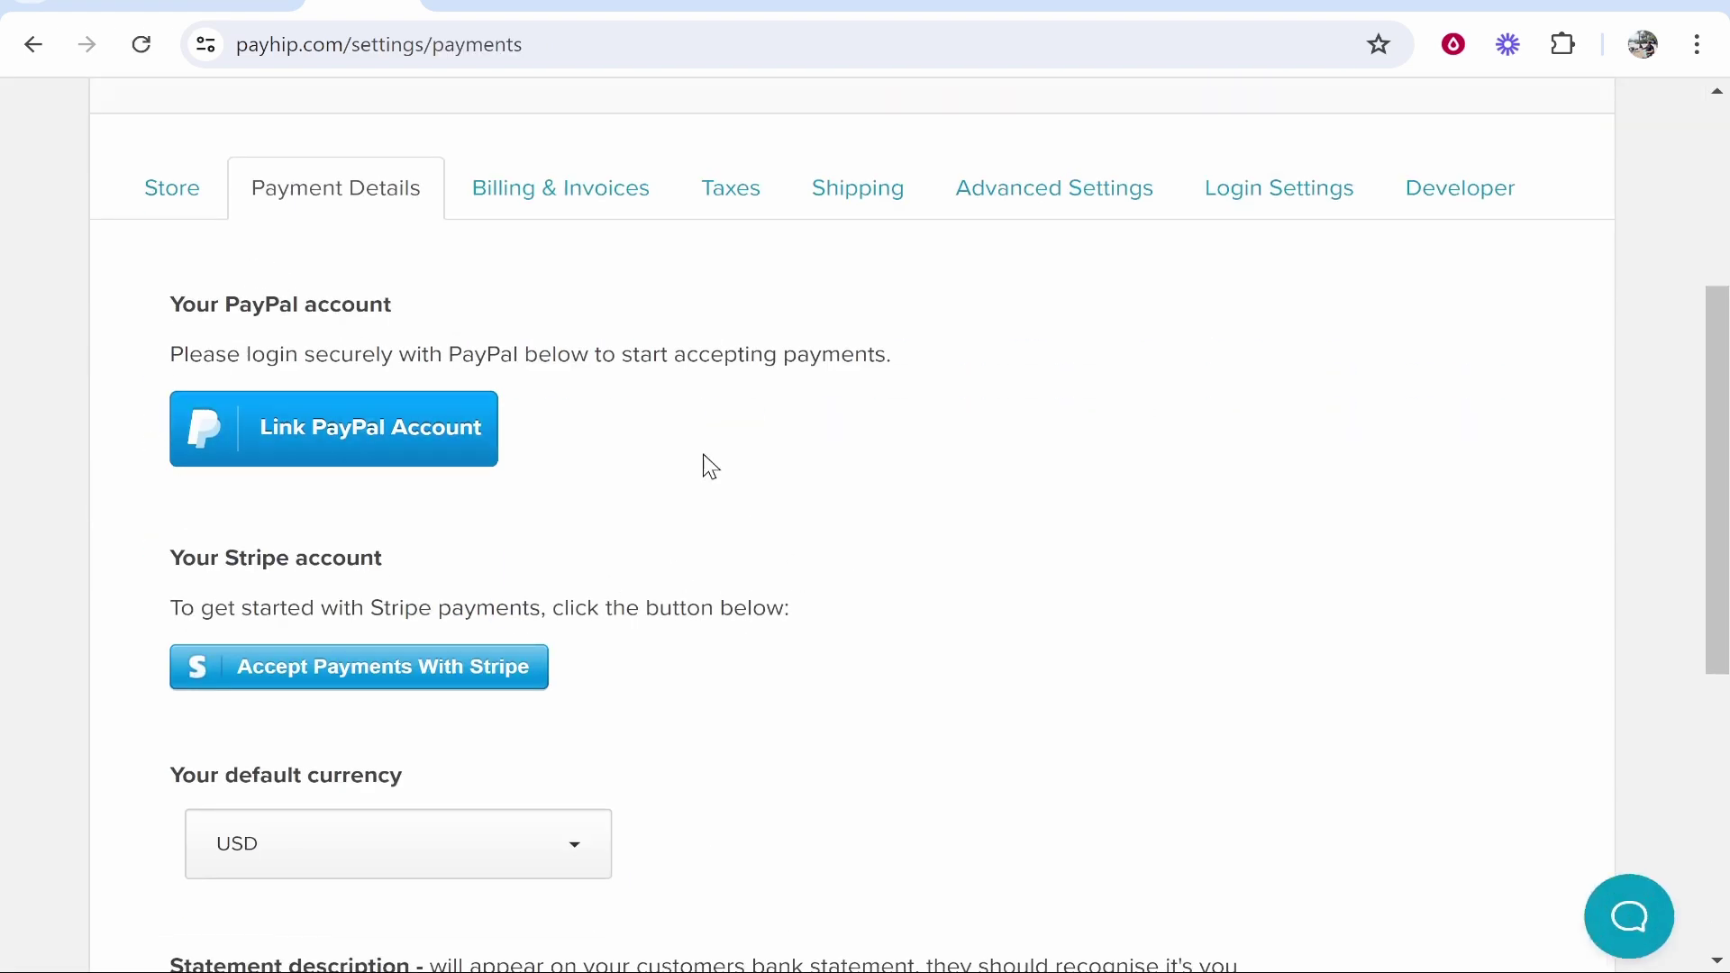
scroll(541, 540, "down", 3)
scroll(564, 559, "up", 3)
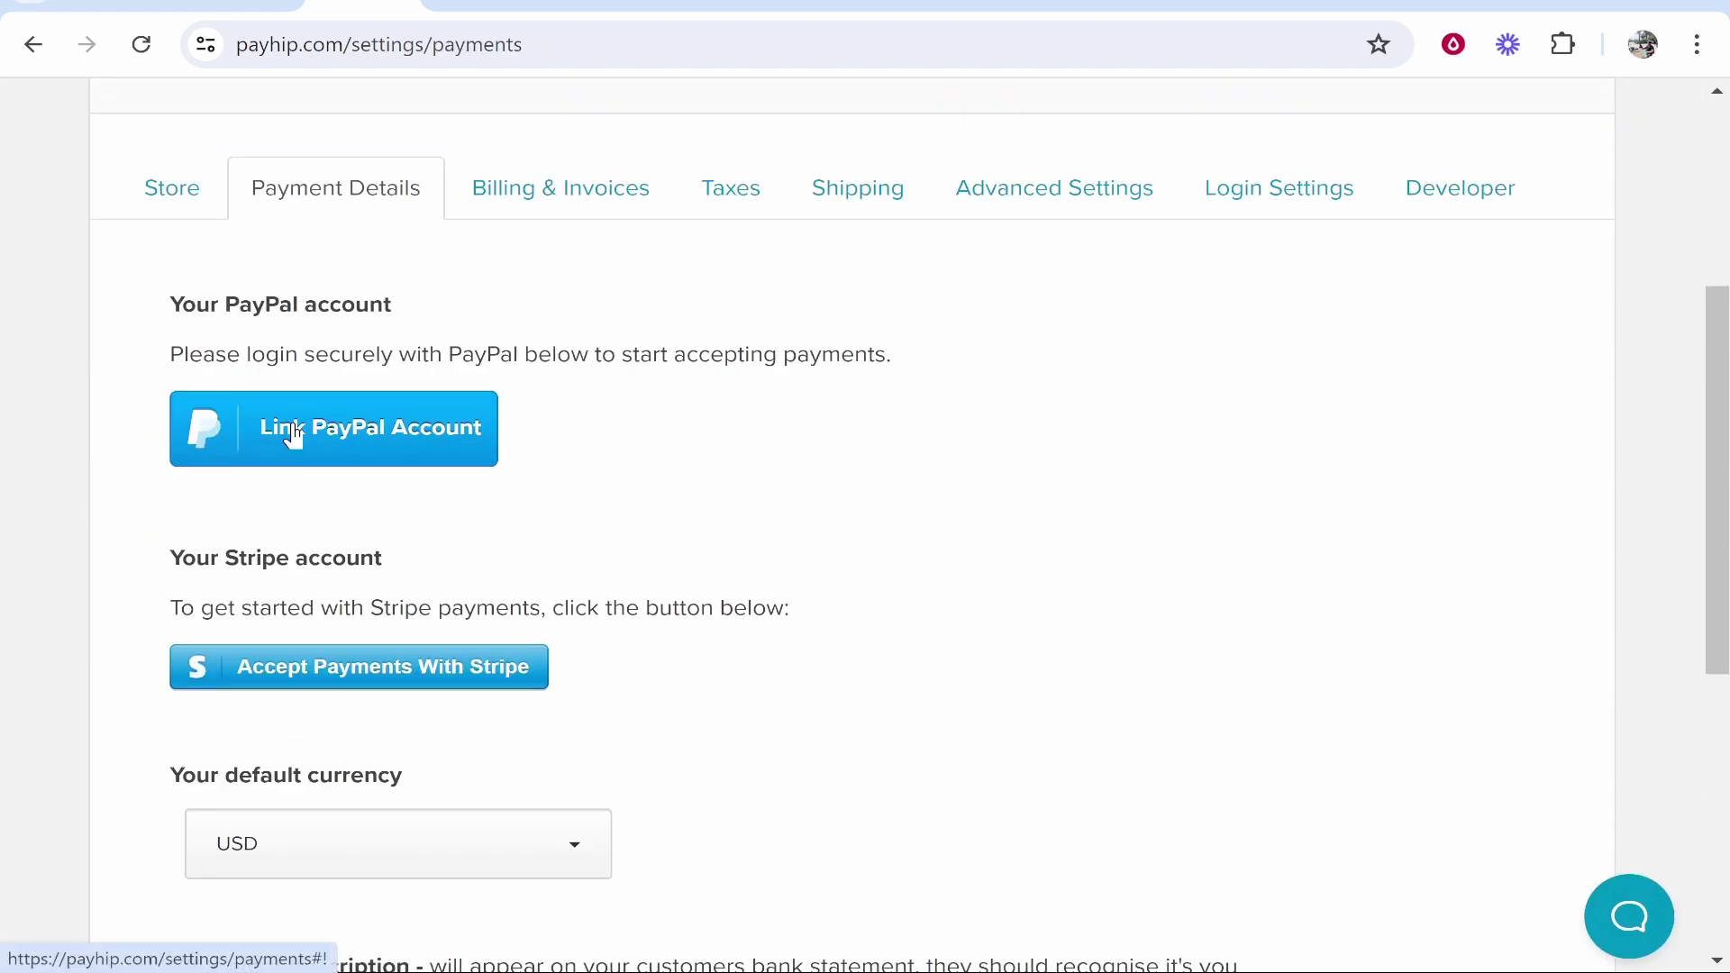
Open the PayPal account linking dialog to view what it requires, and close it without entering an email address
left_click(289, 436)
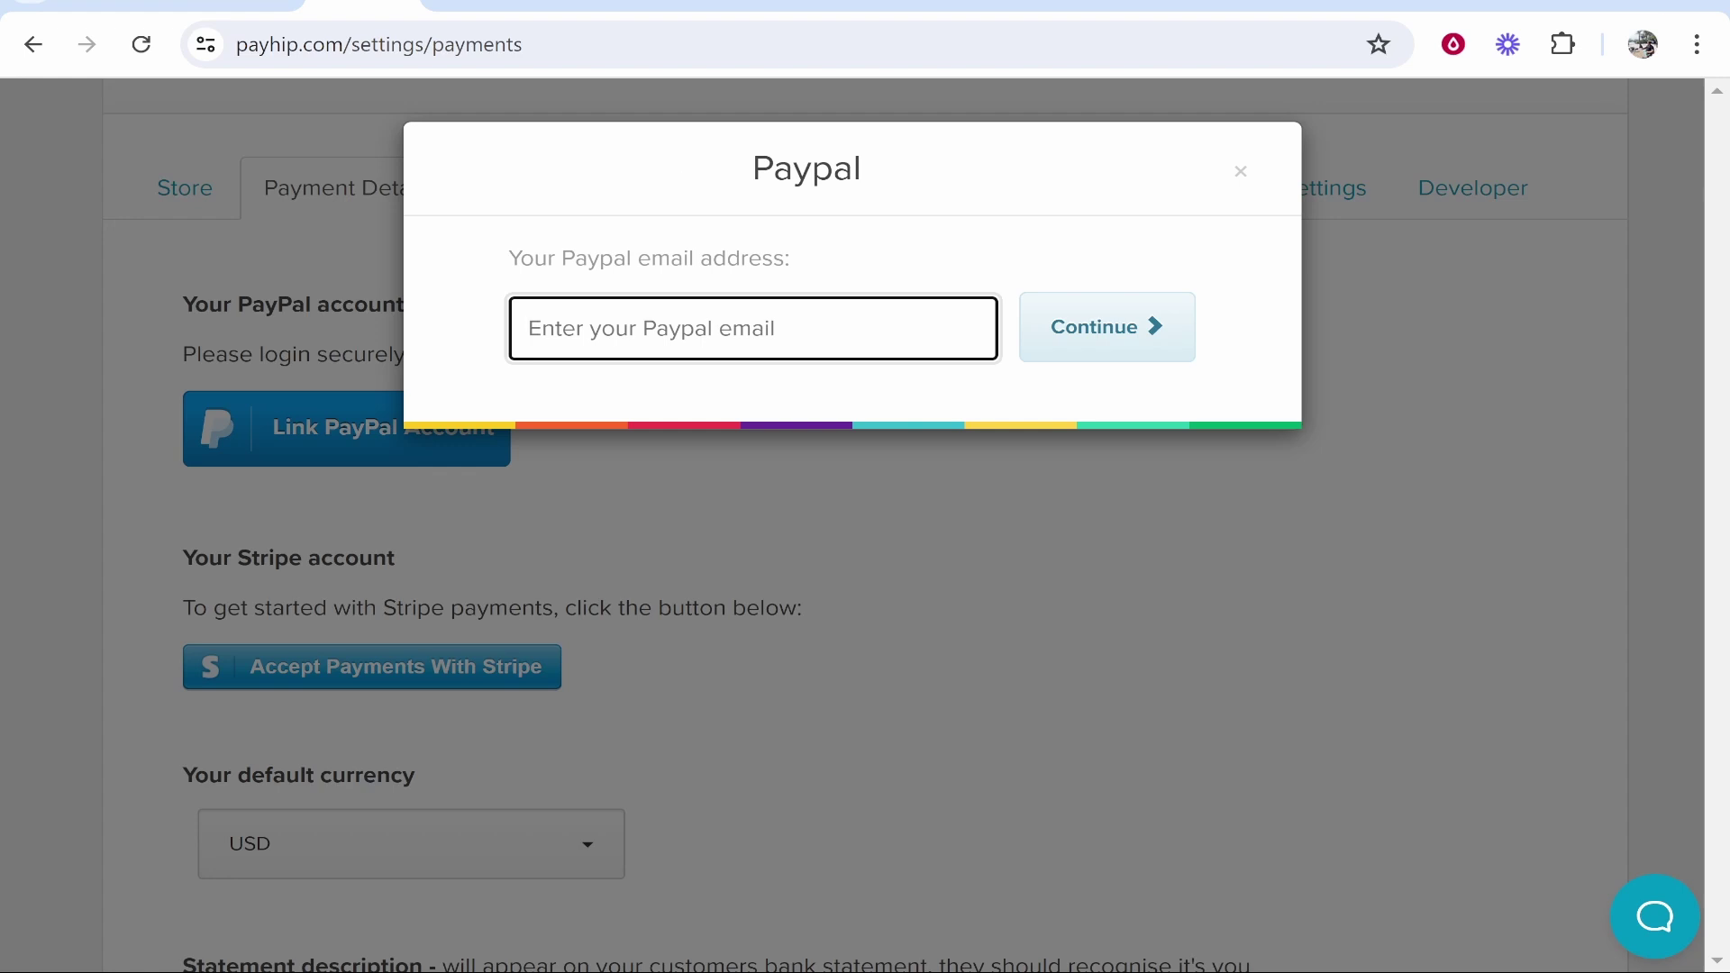
left_click(1668, 407)
left_click(1232, 187)
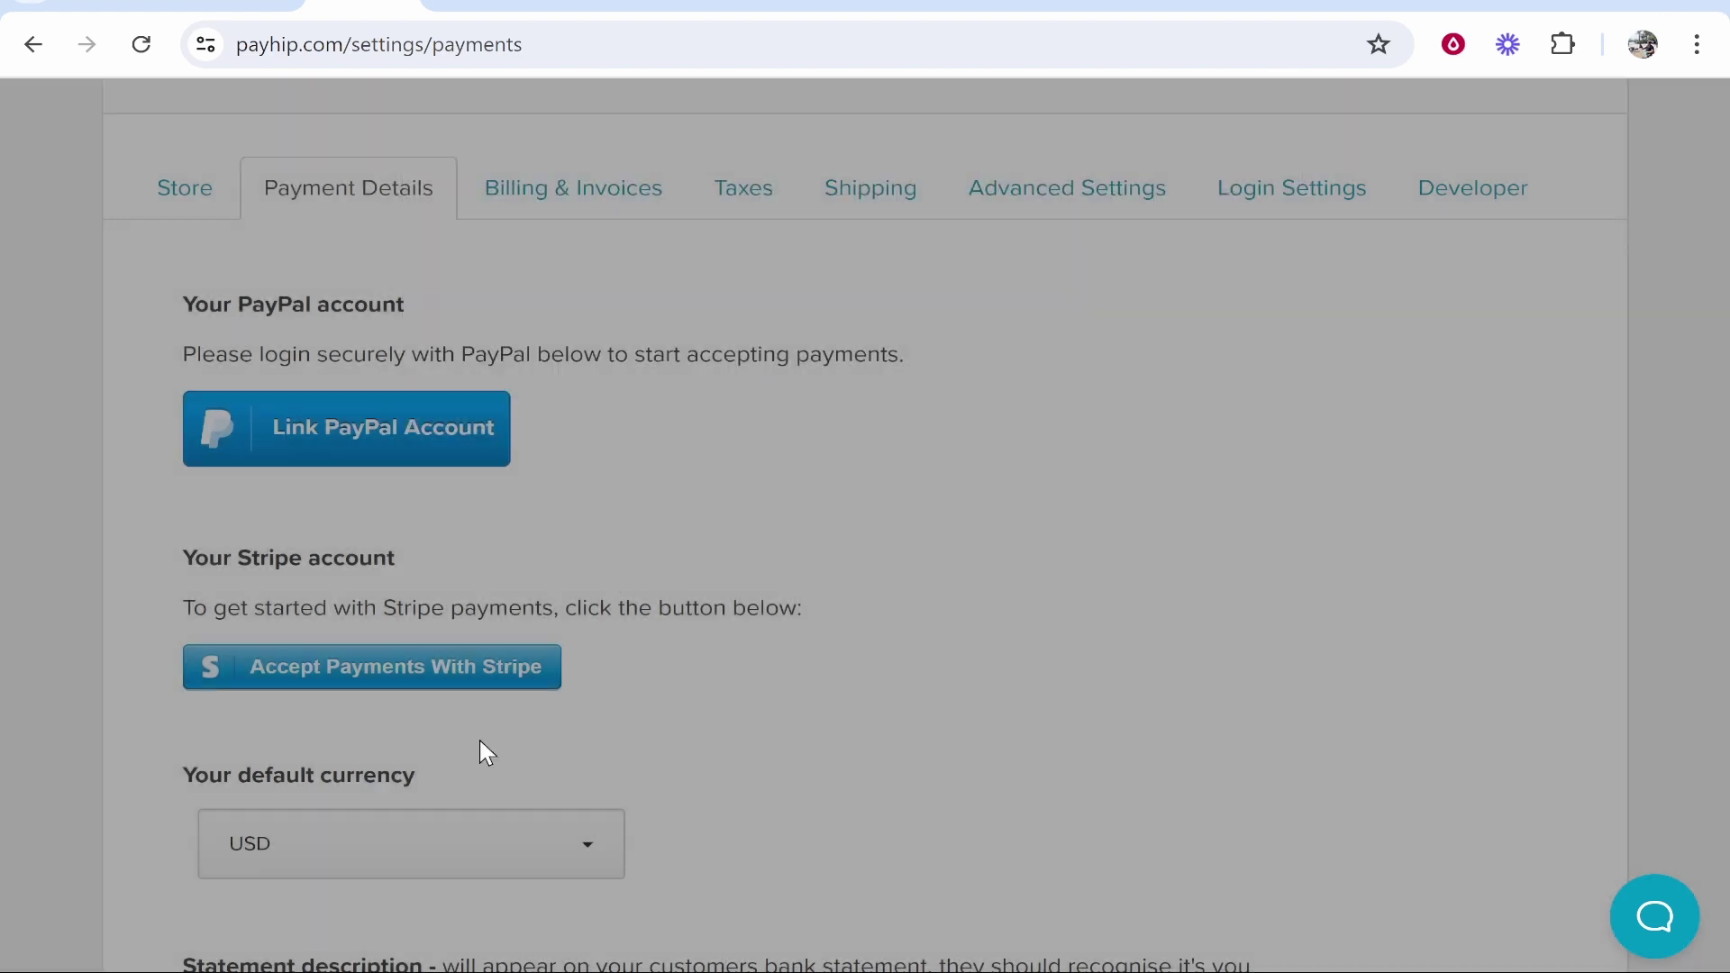
scroll(1071, 570, "up", 5)
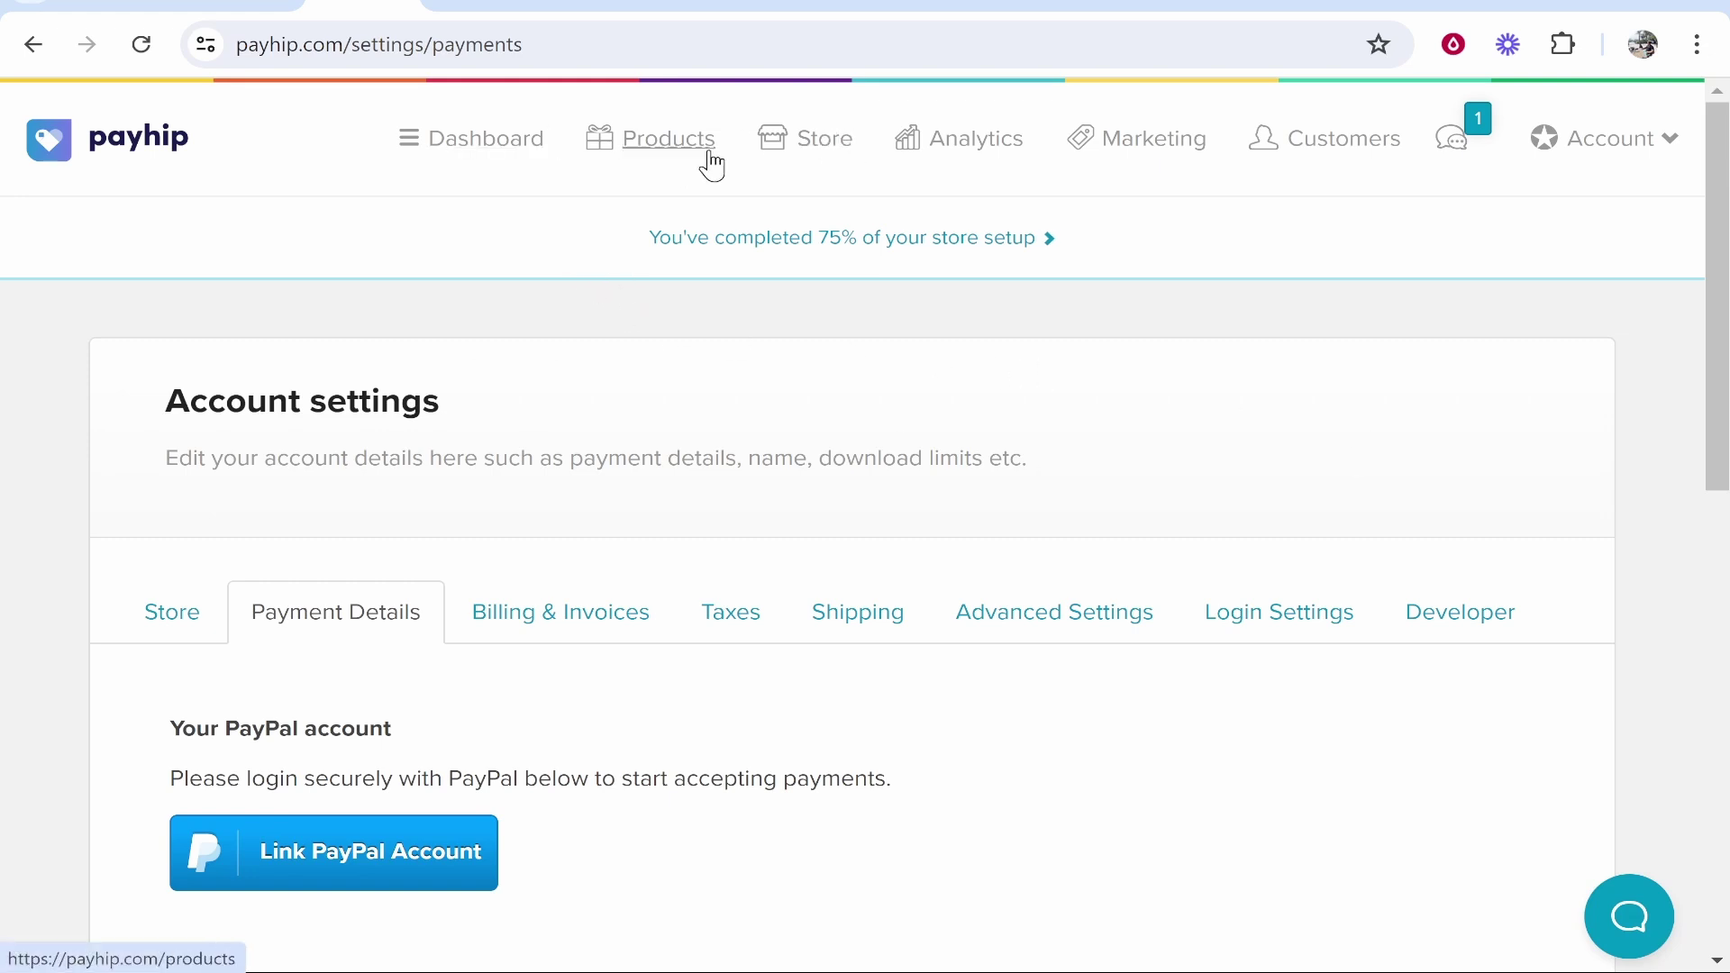
Check the account's store page, and open the South East Asia Travel Guide's public page from the product list
left_click(793, 144)
scroll(789, 460, "down", 3)
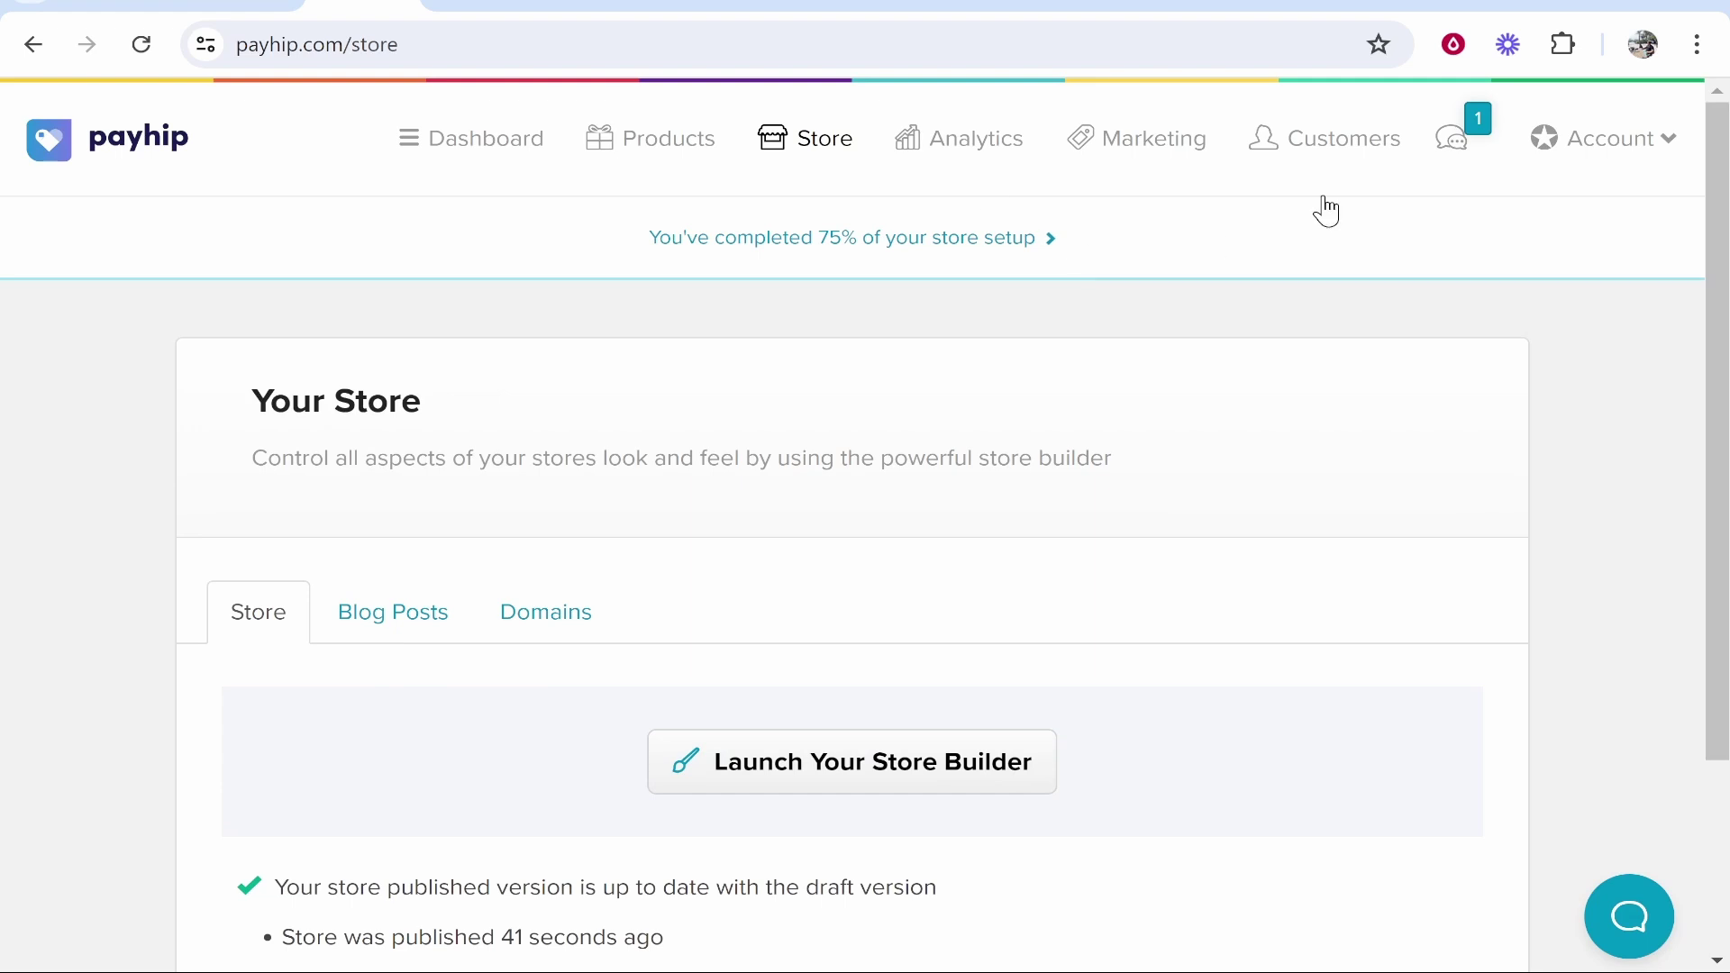
left_click(867, 512)
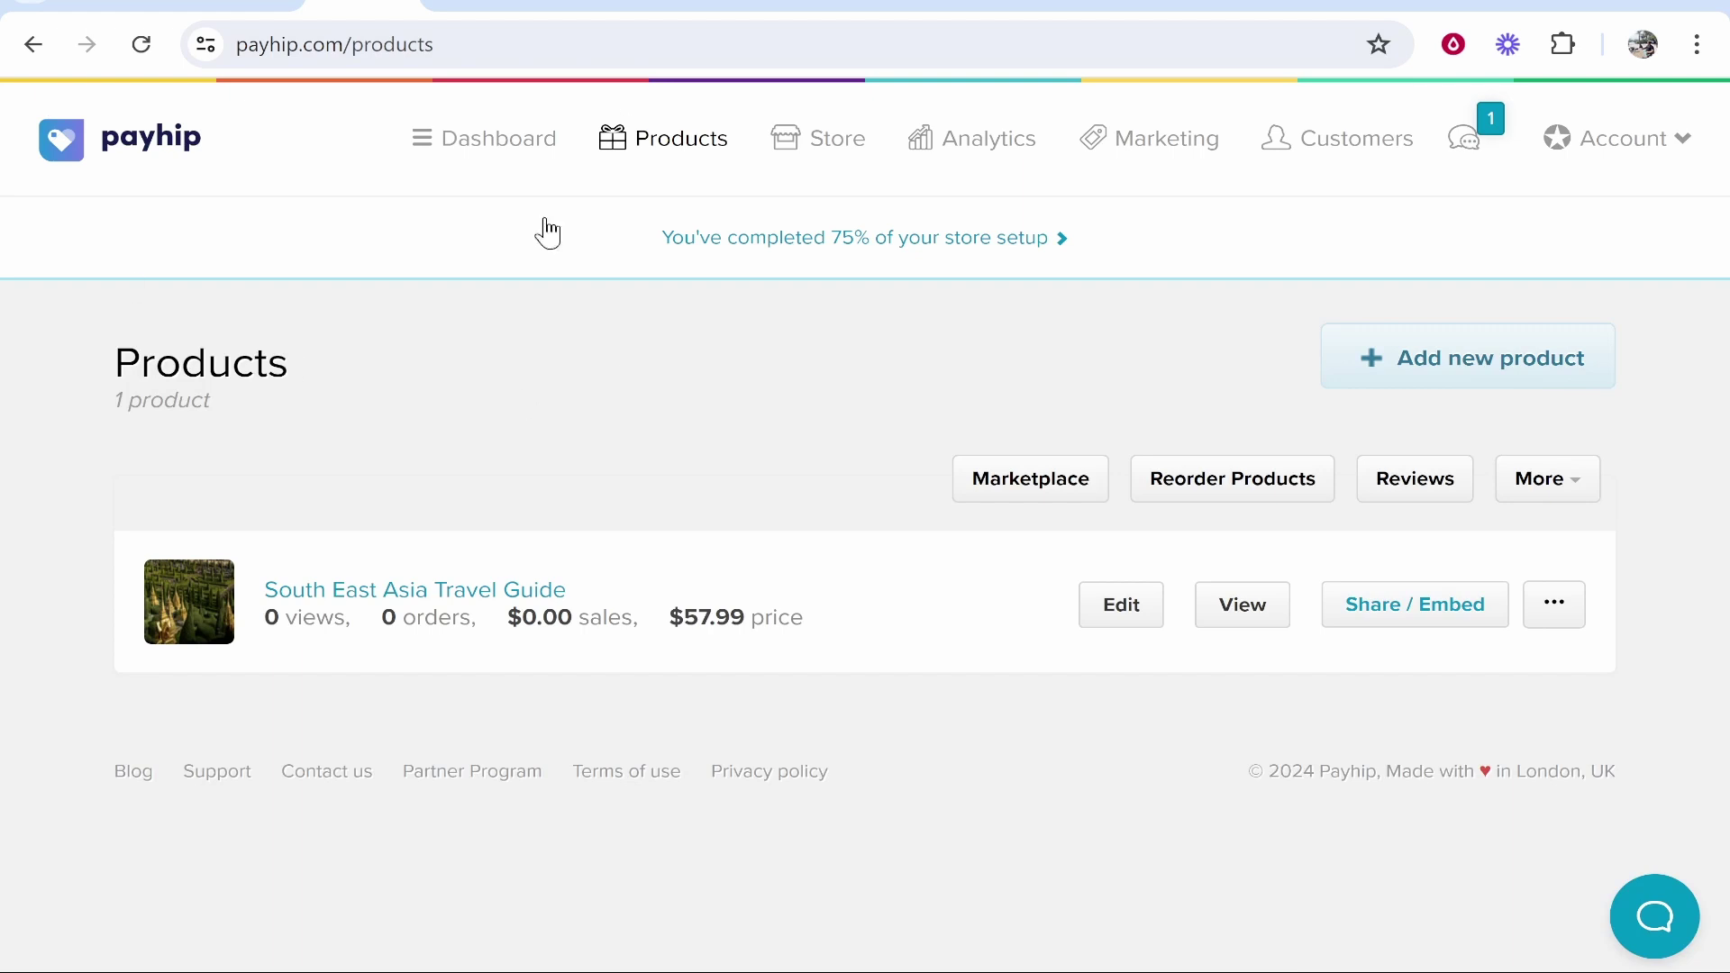
left_click(303, 593)
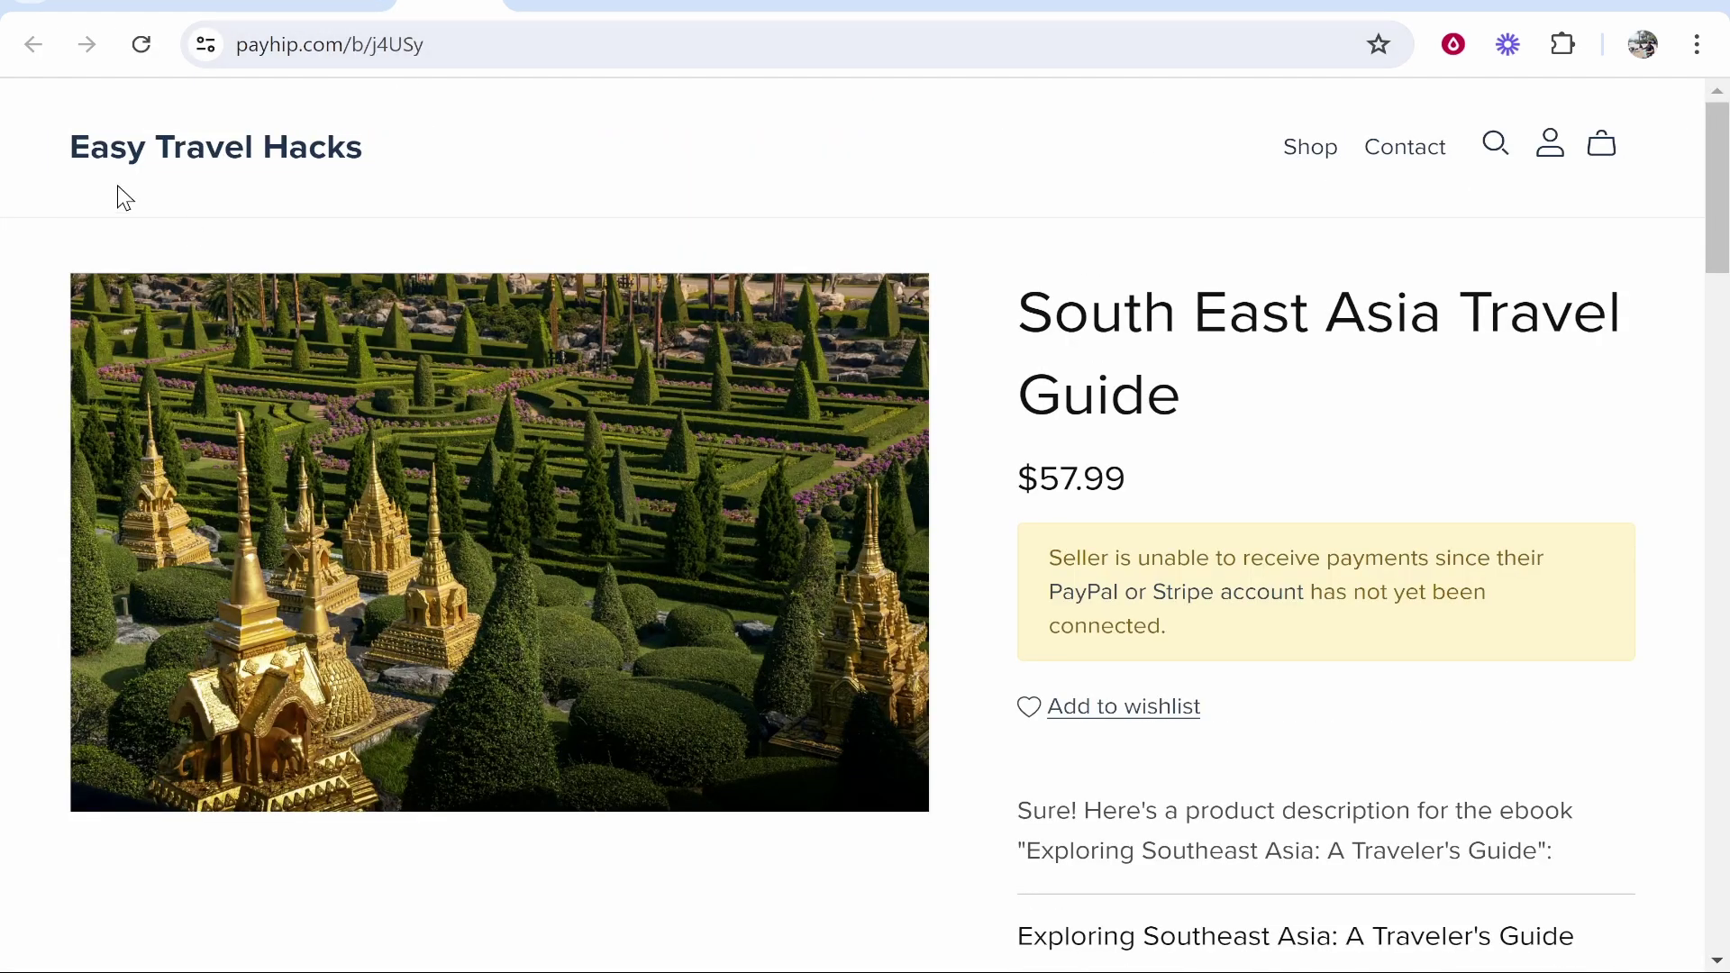
View the published Easy Travel Hacks storefront with its address and featured product, and return to the product page
left_click(309, 147)
left_click(467, 34)
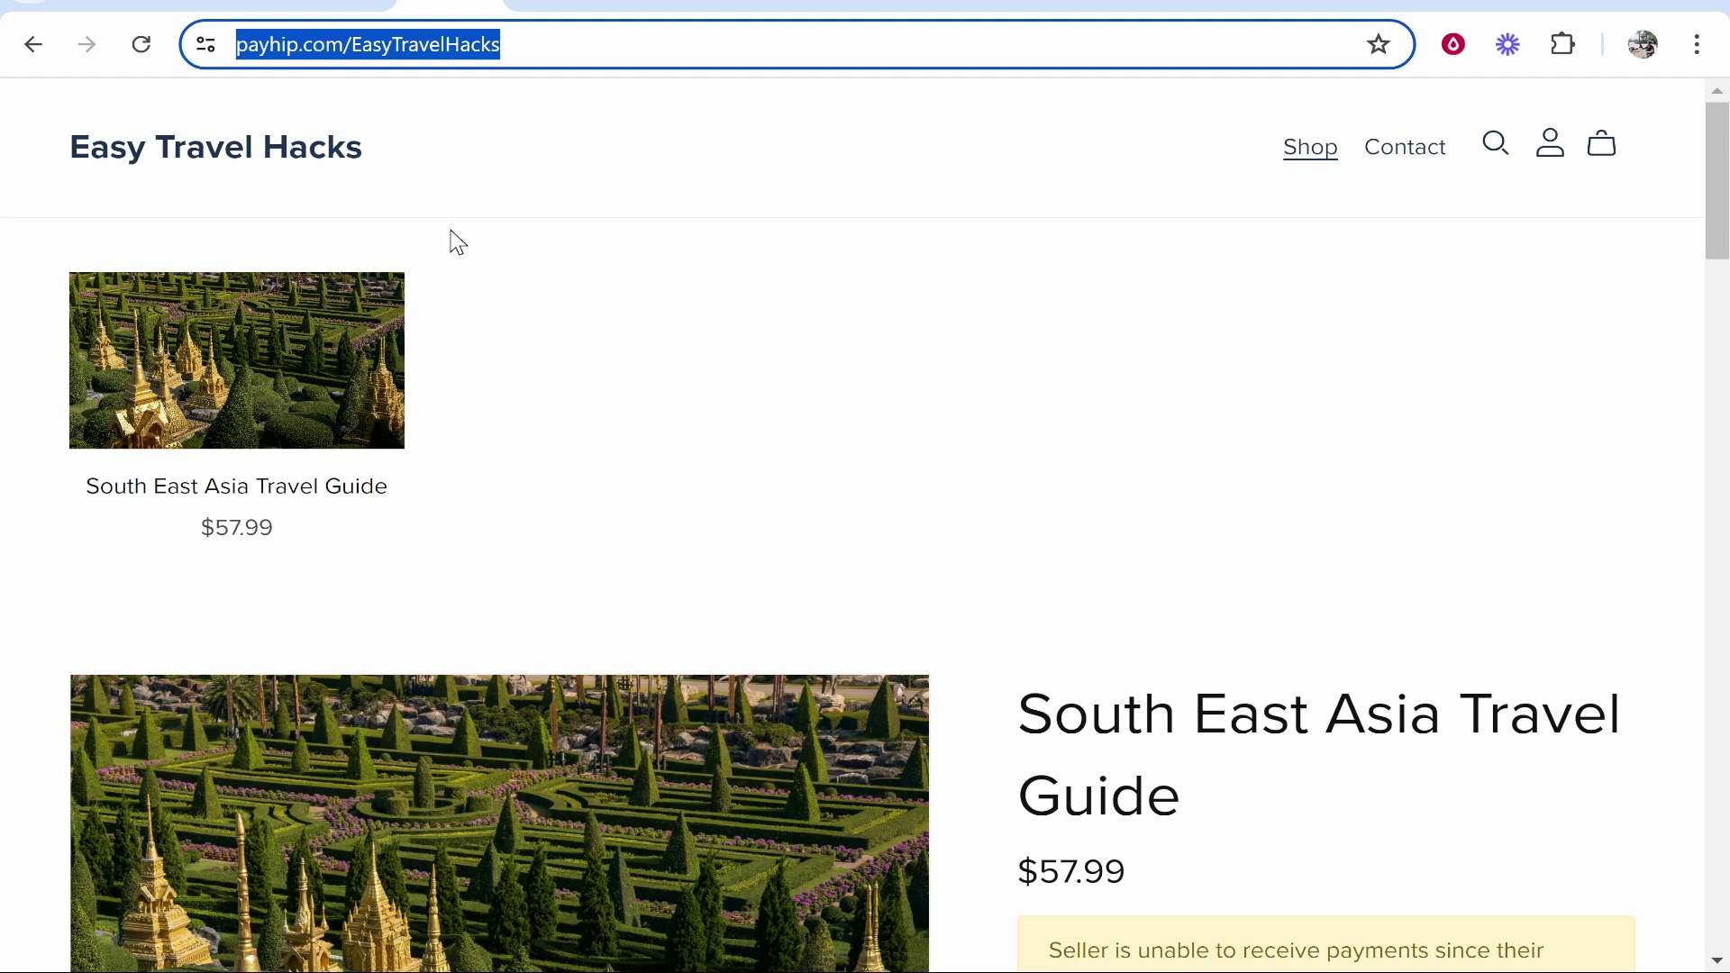
scroll(780, 559, "down", 1)
scroll(780, 559, "down", 3)
left_click(1166, 480)
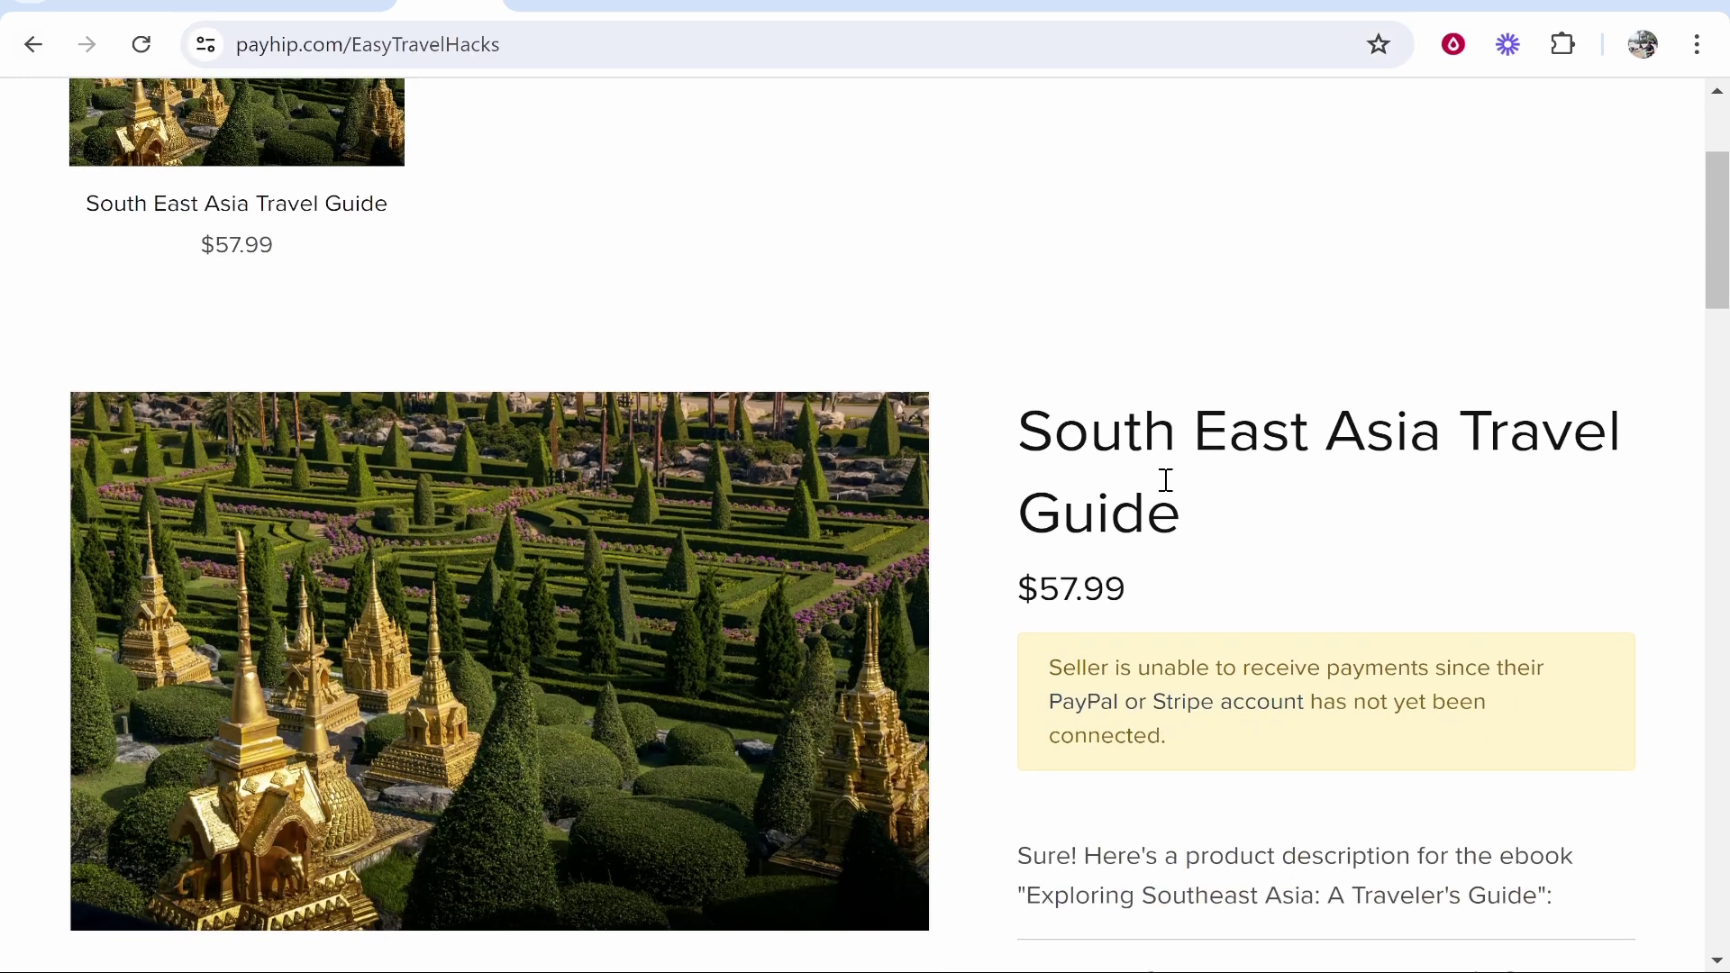
scroll(756, 570, "down", 5)
scroll(640, 478, "up", 8)
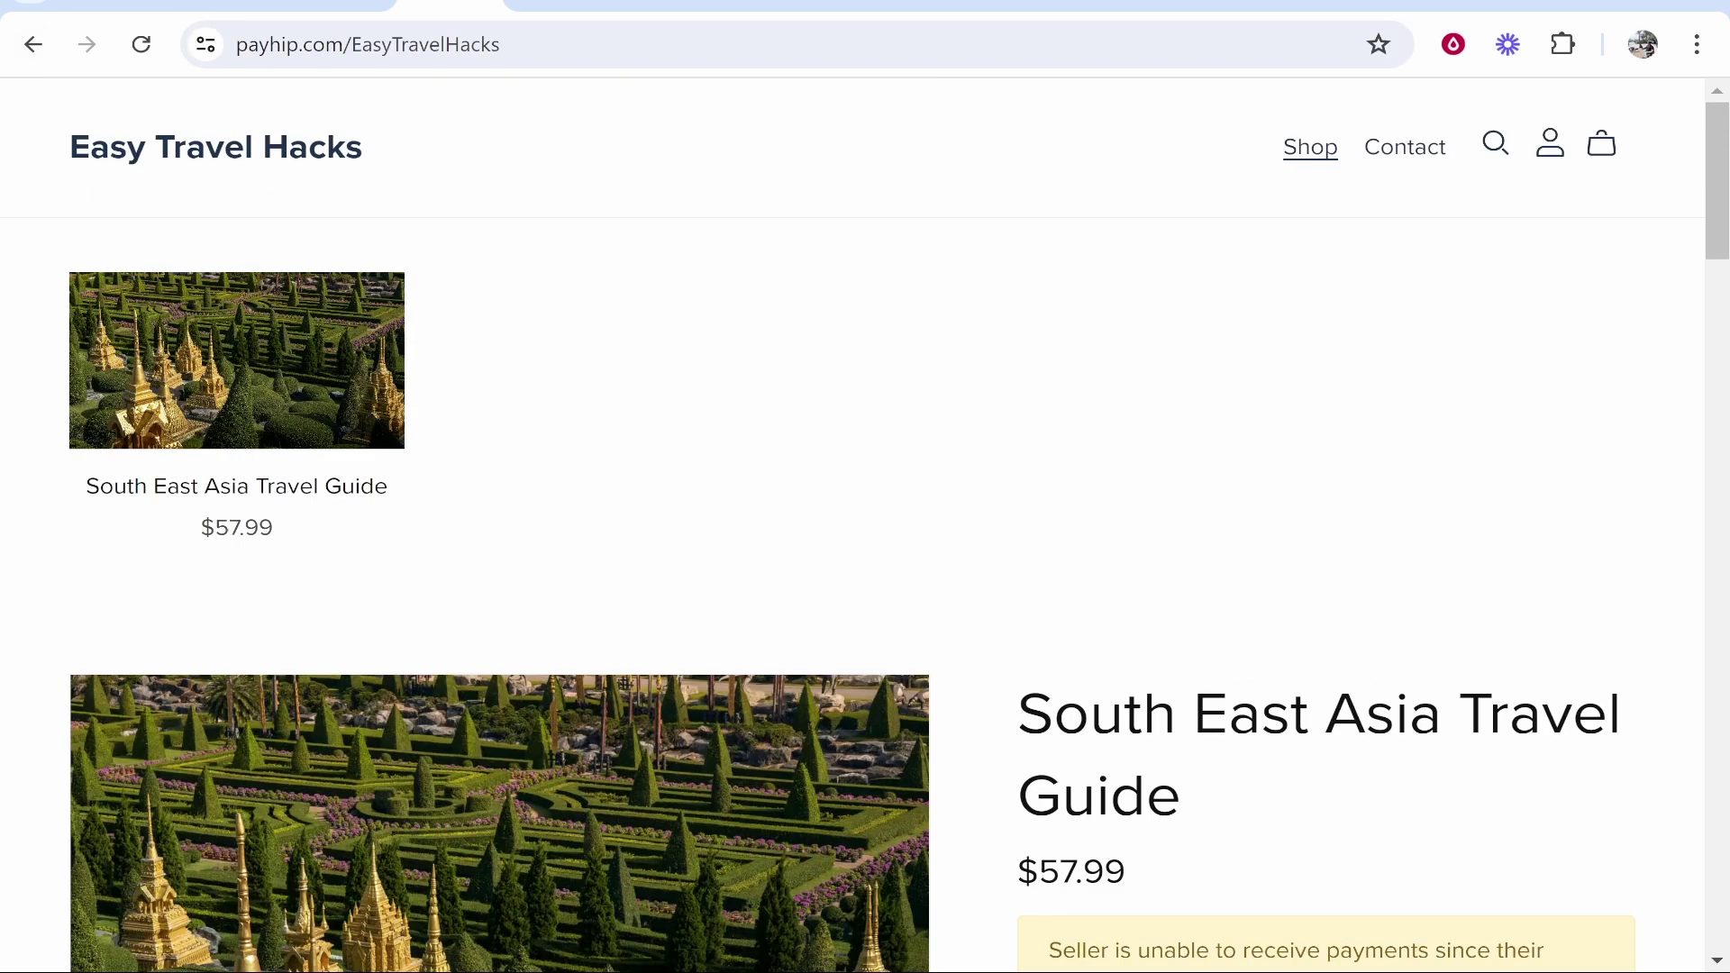
left_click(38, 47)
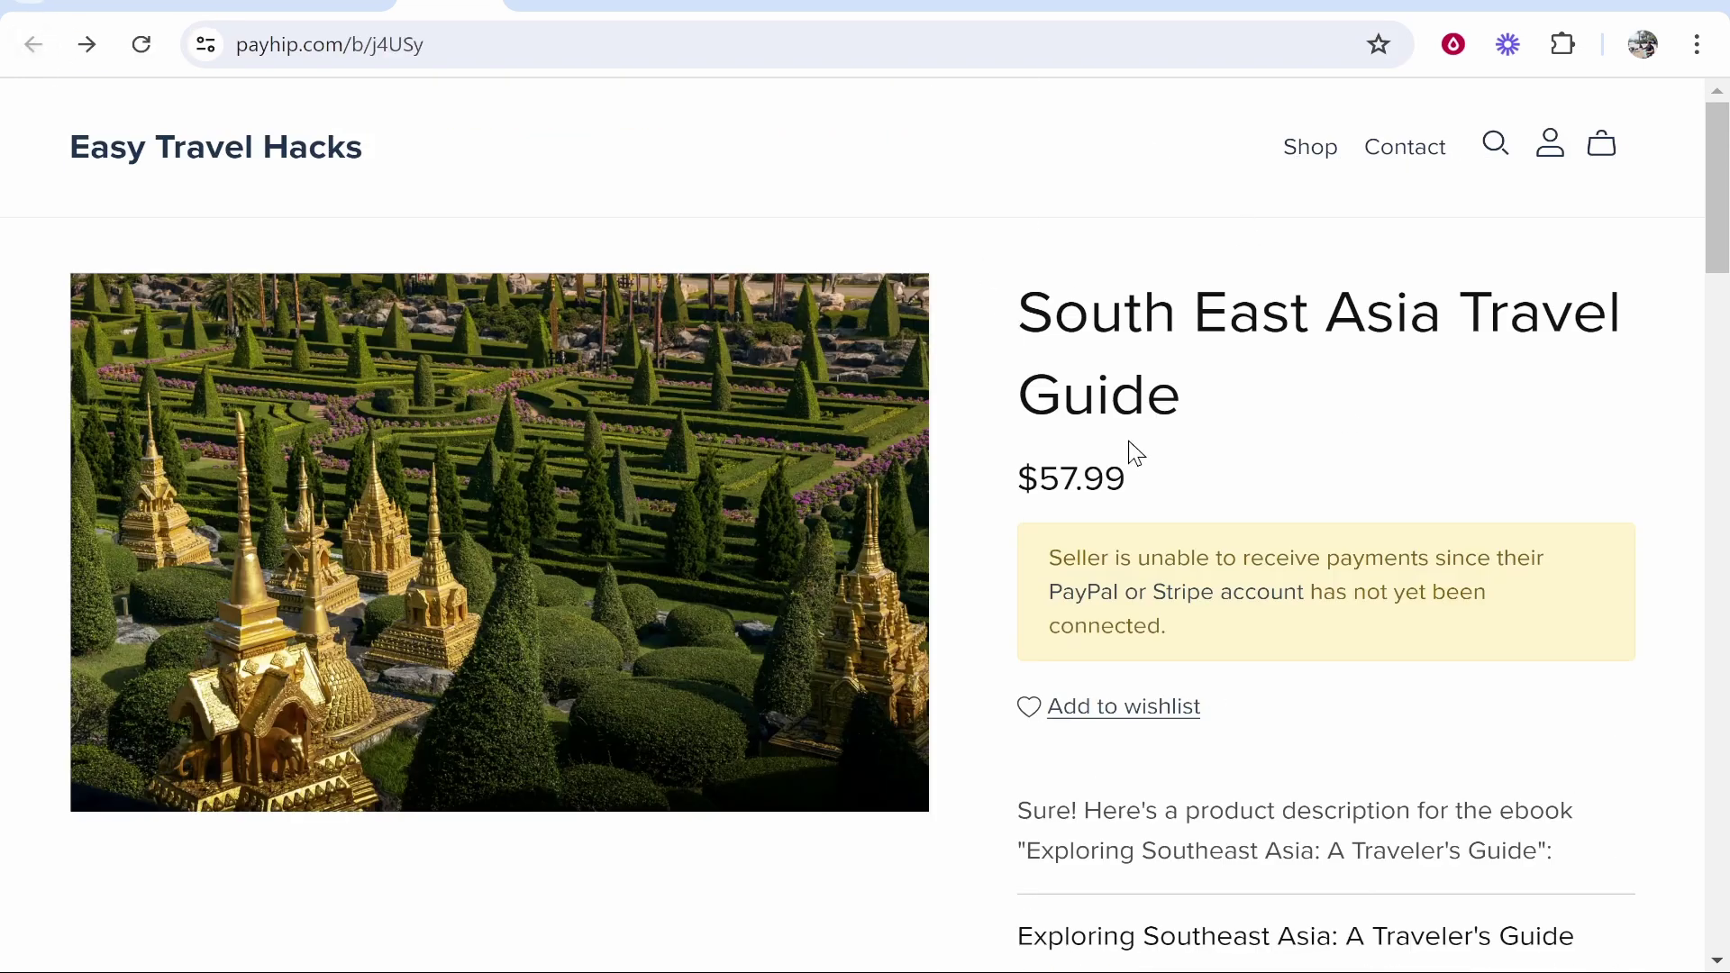